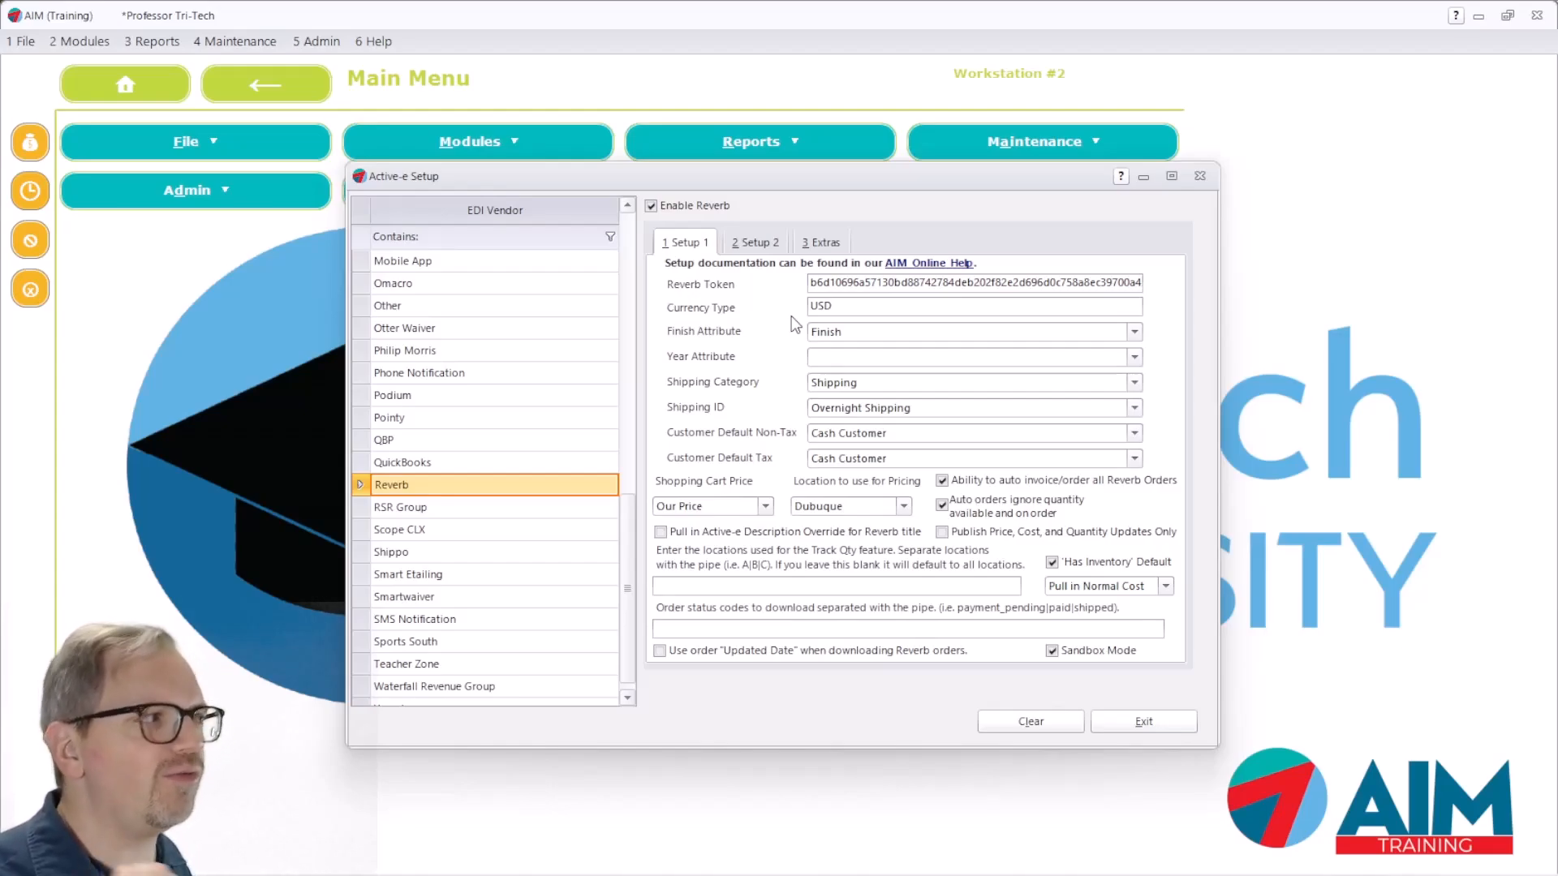
# Review the currency type field and the available finish attribute and shipping category options in the Reverb setup.
pyautogui.click(835, 309)
pyautogui.click(865, 327)
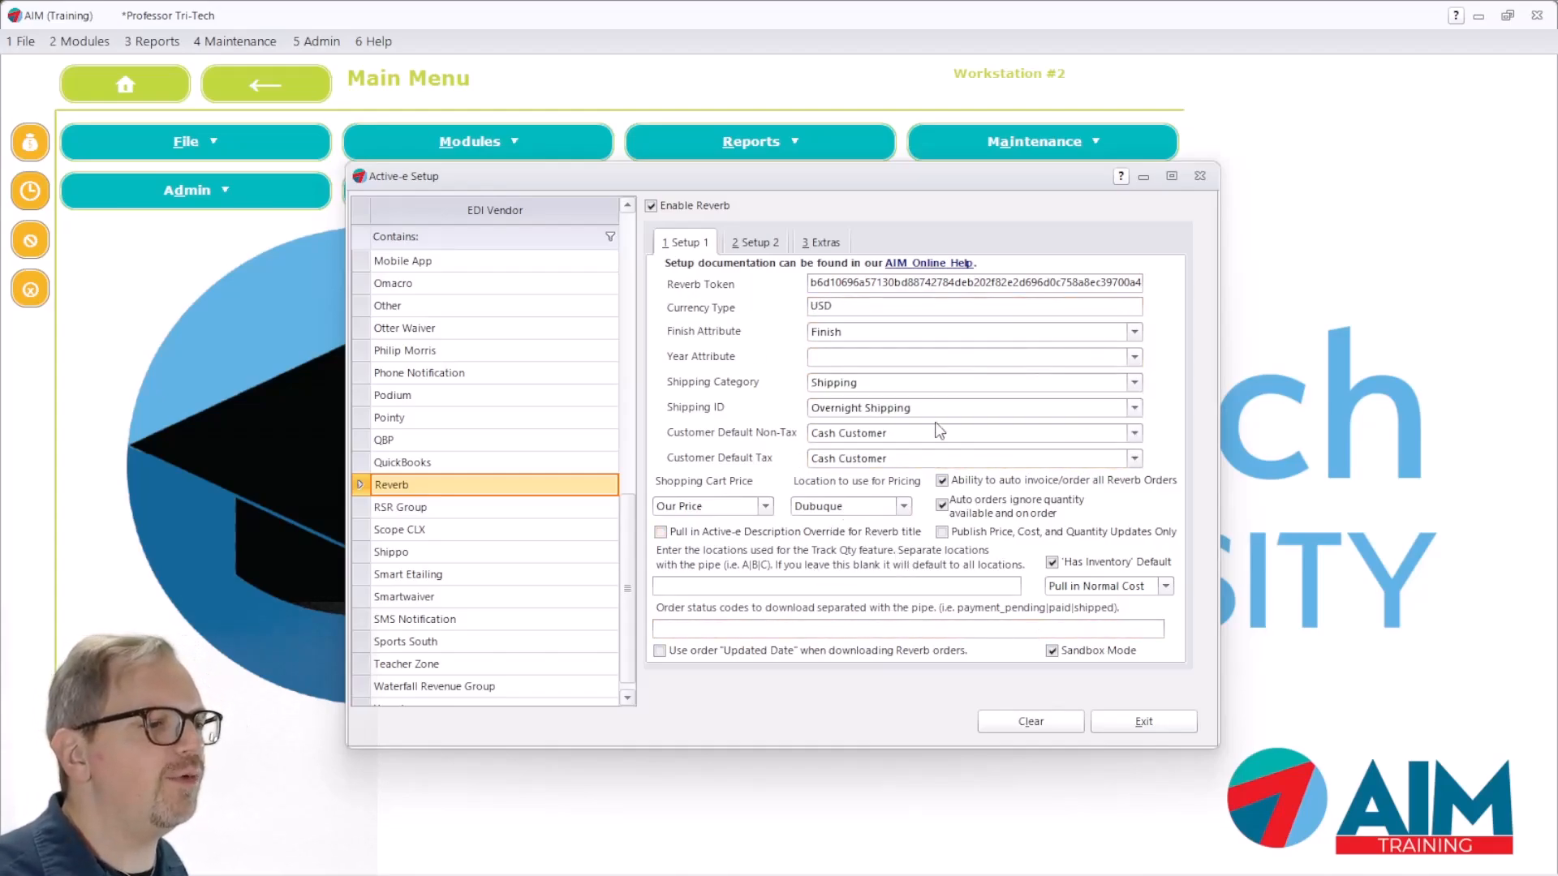
pyautogui.click(839, 306)
pyautogui.click(926, 311)
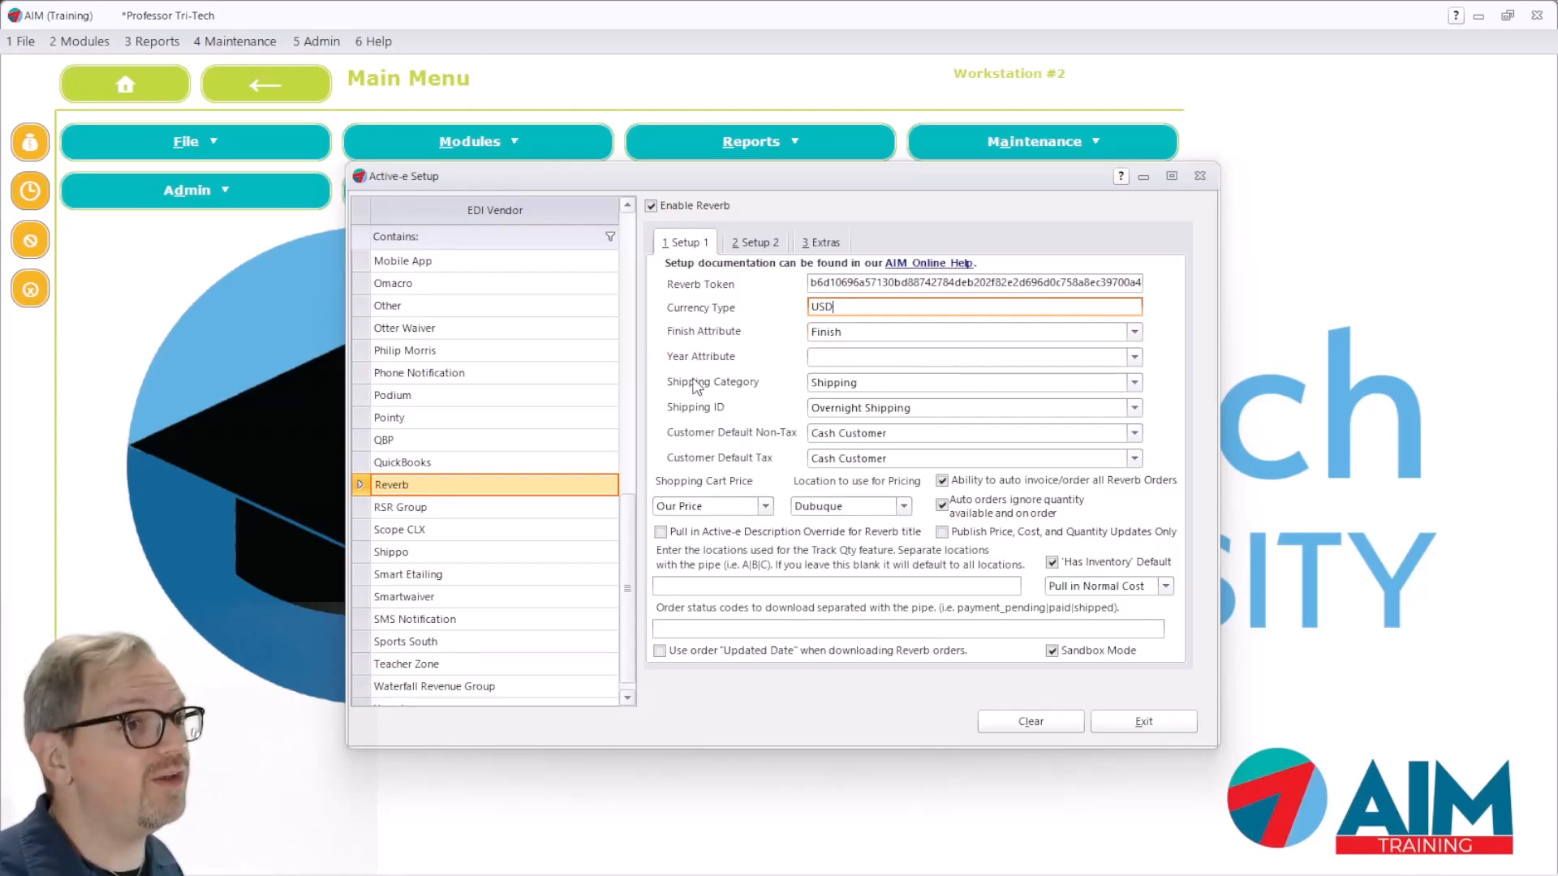
pyautogui.click(1132, 332)
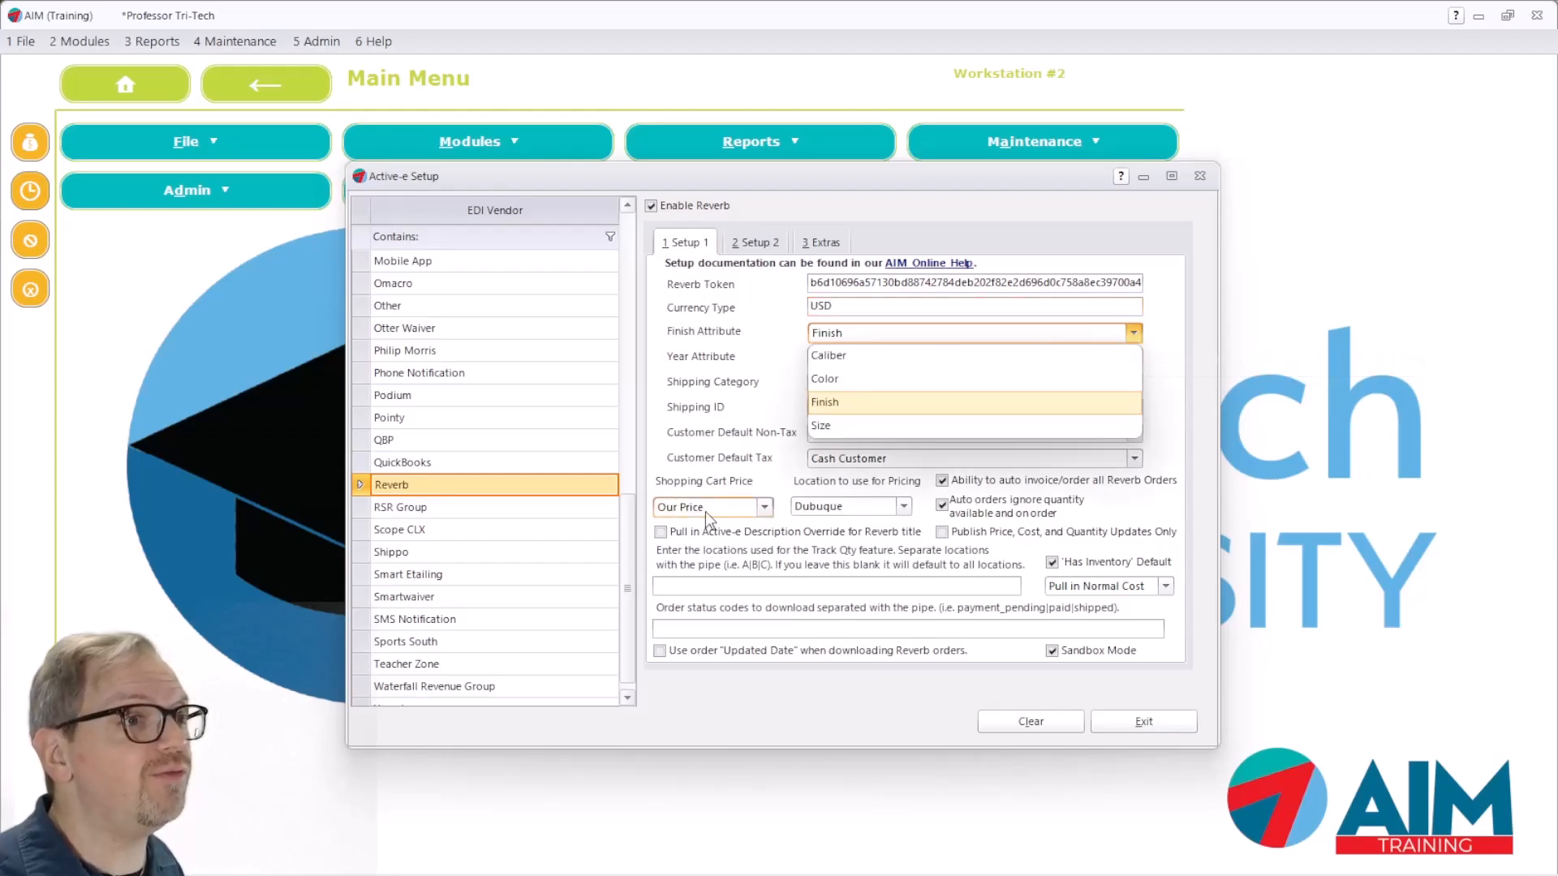
pyautogui.click(709, 339)
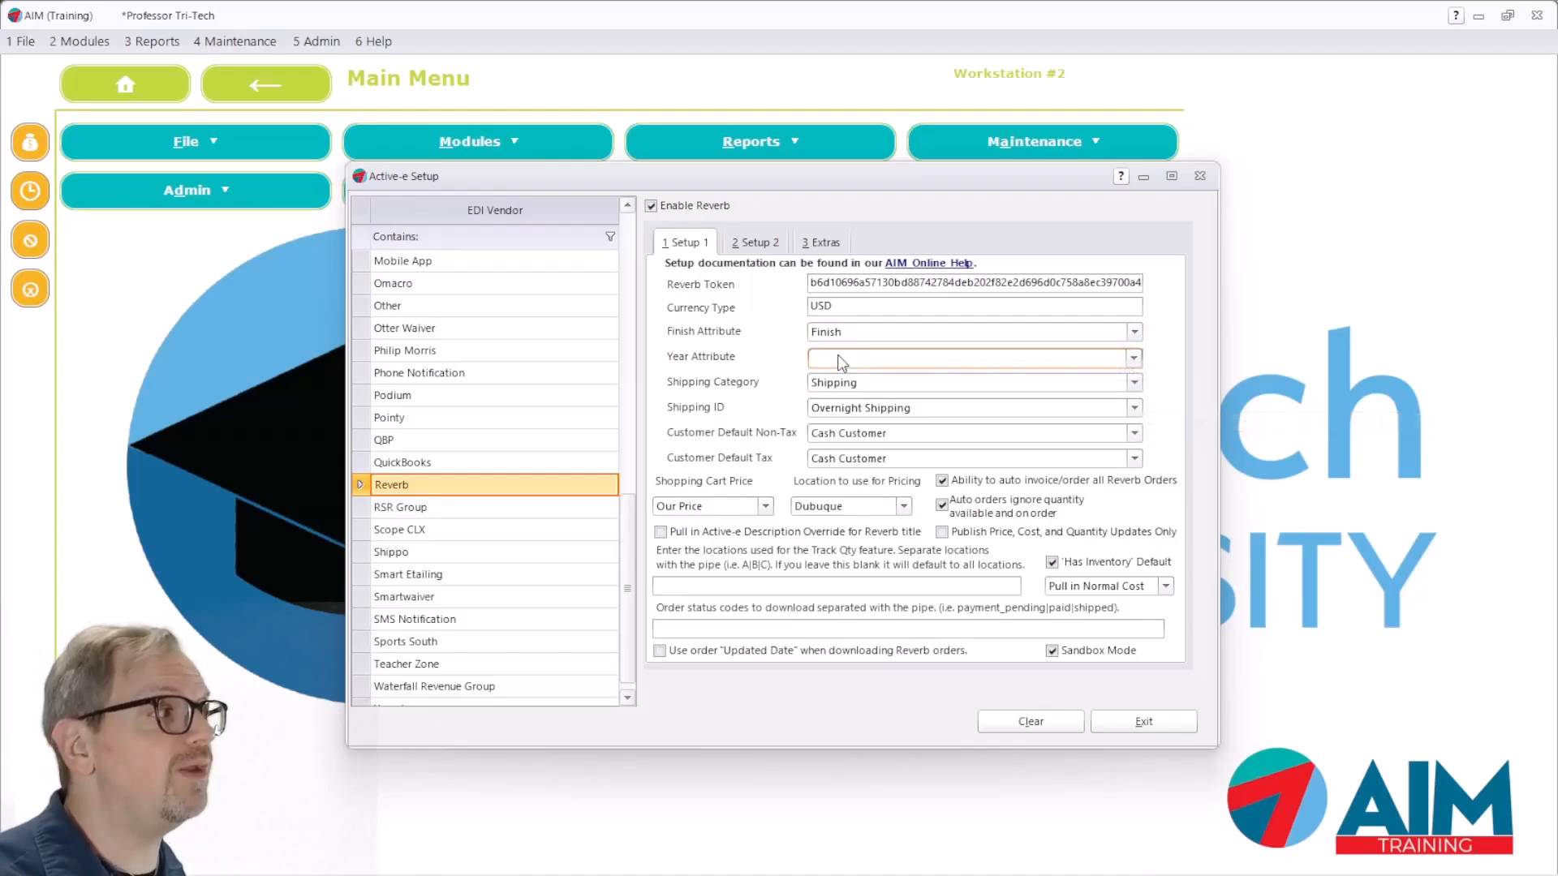
pyautogui.click(1133, 382)
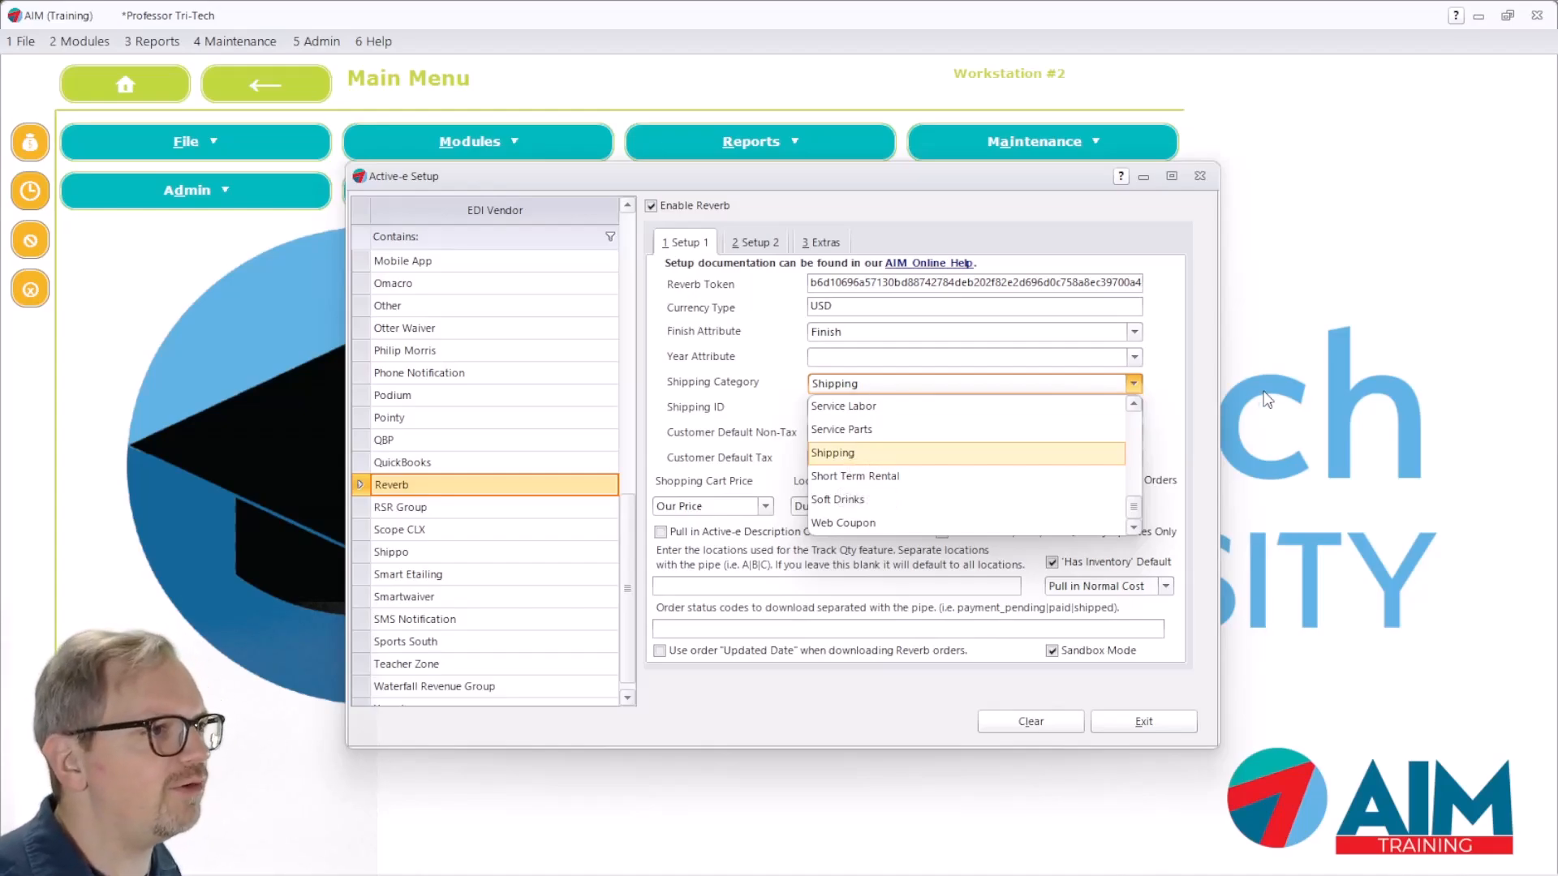
pyautogui.click(1162, 385)
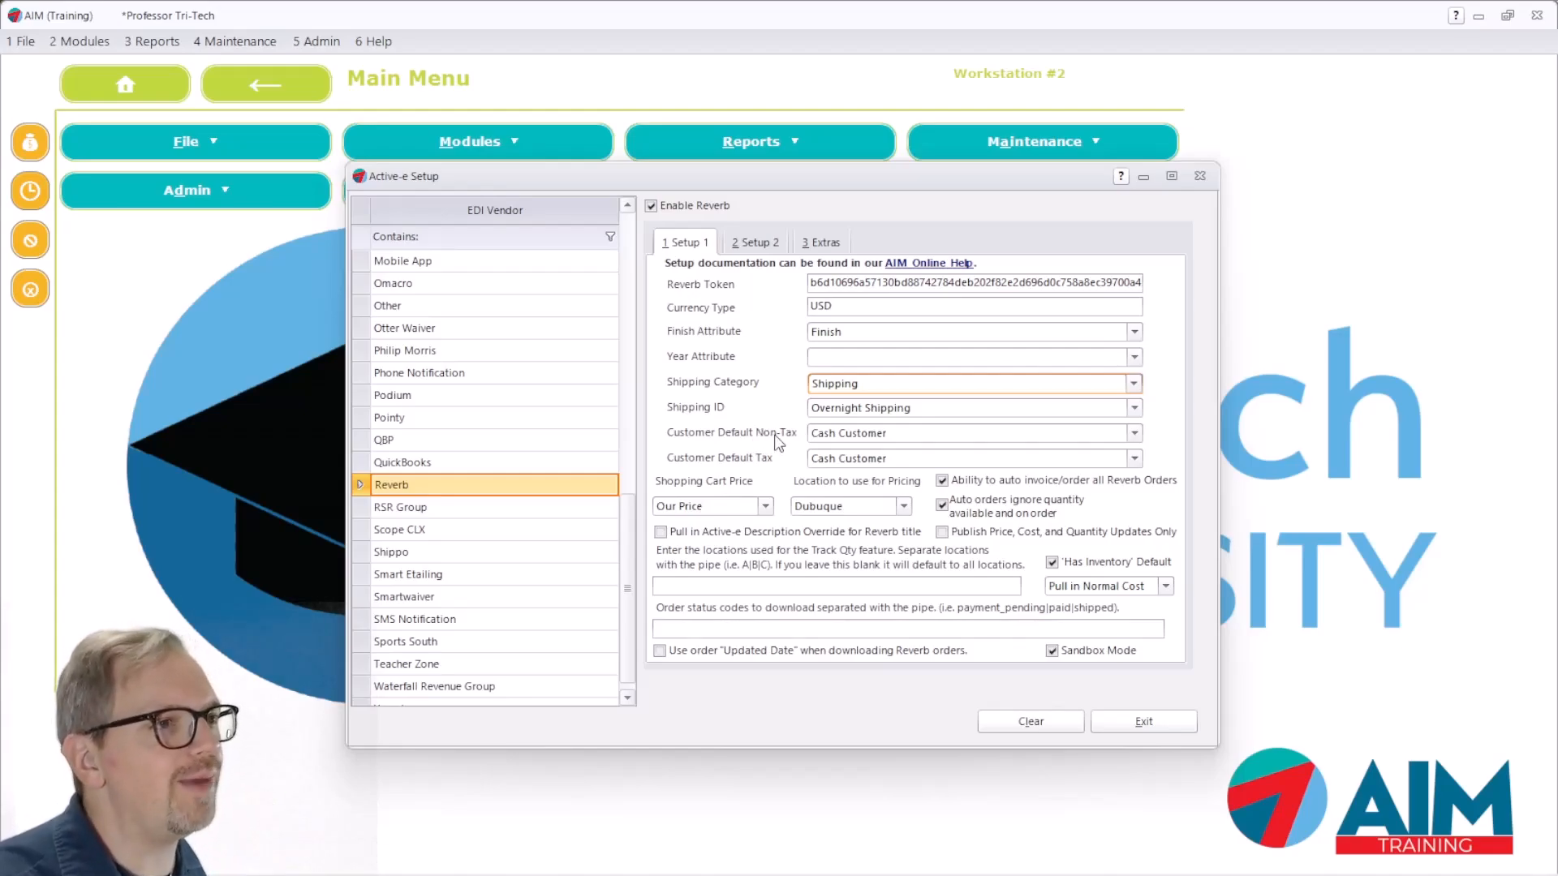
# Set the Reverb Shipping ID to Free Shipping and save the setup.
pyautogui.click(1133, 408)
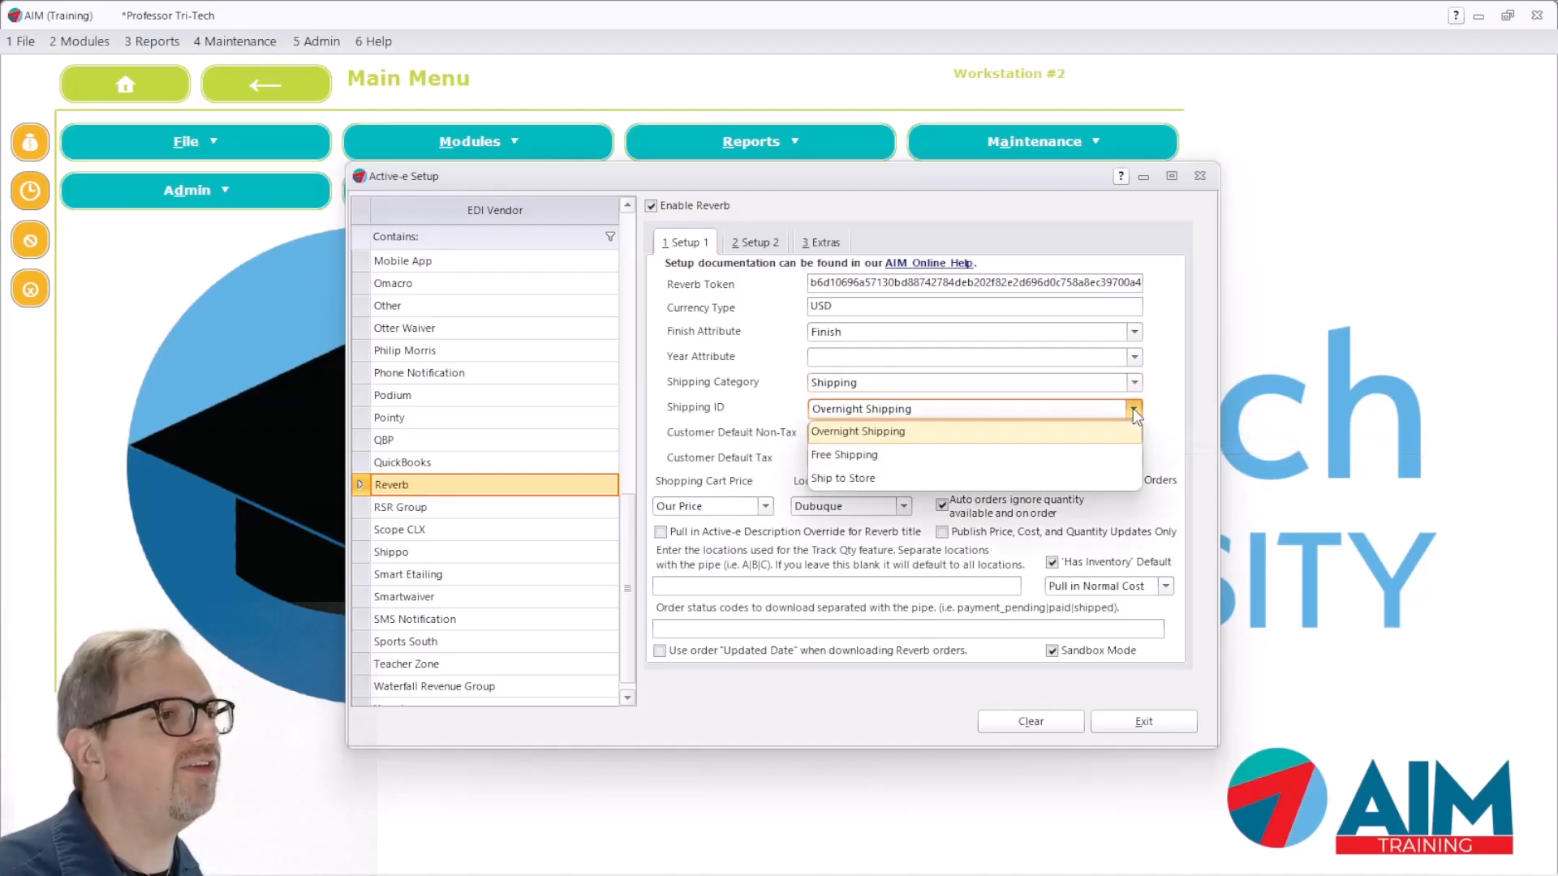
pyautogui.click(972, 456)
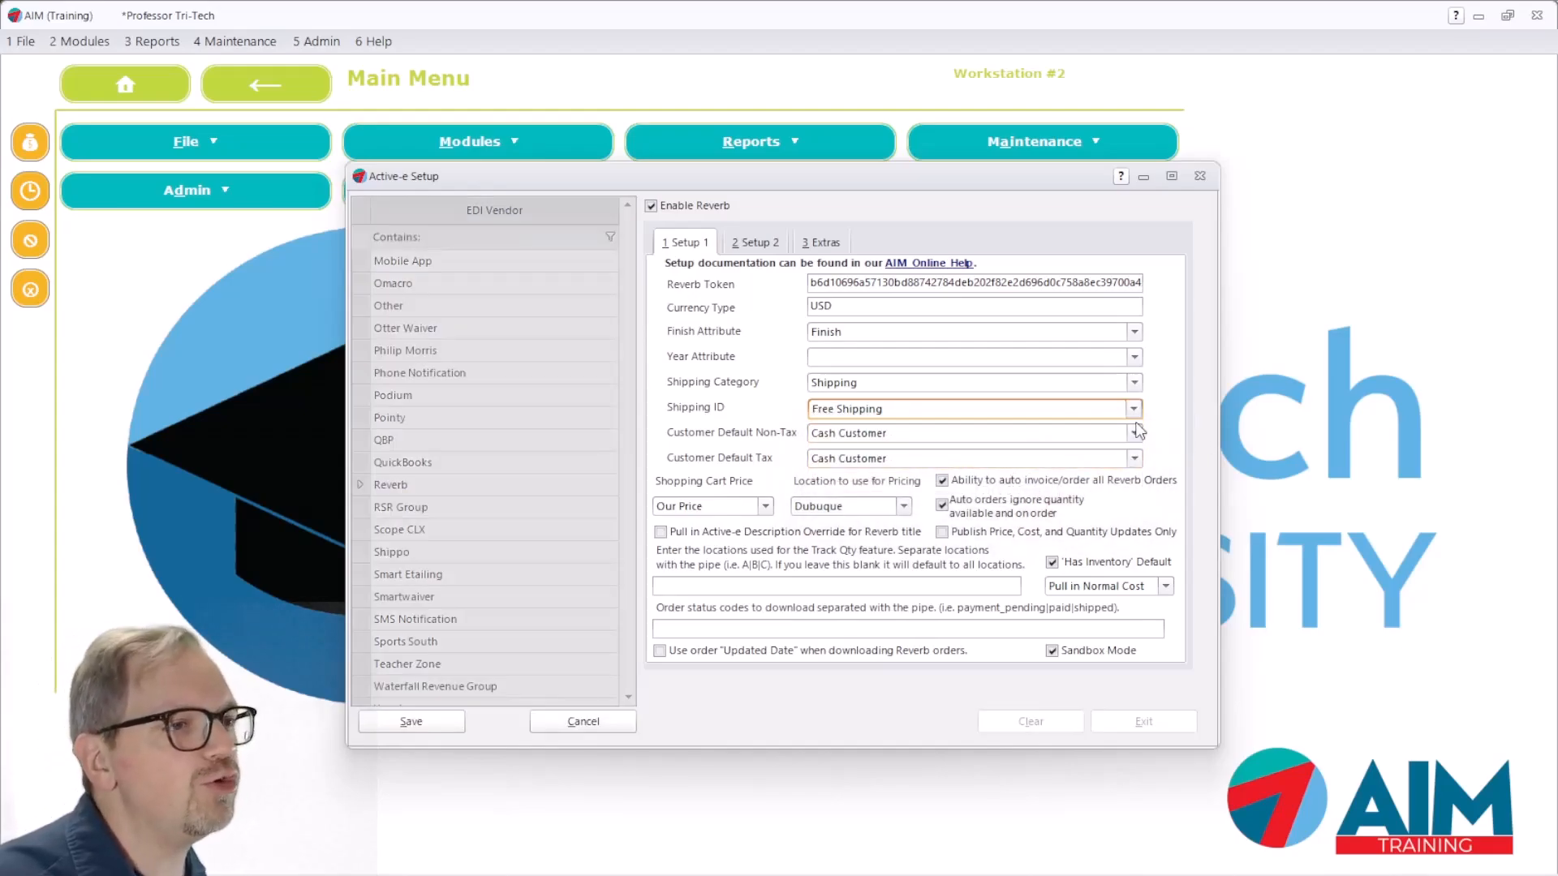
pyautogui.click(422, 721)
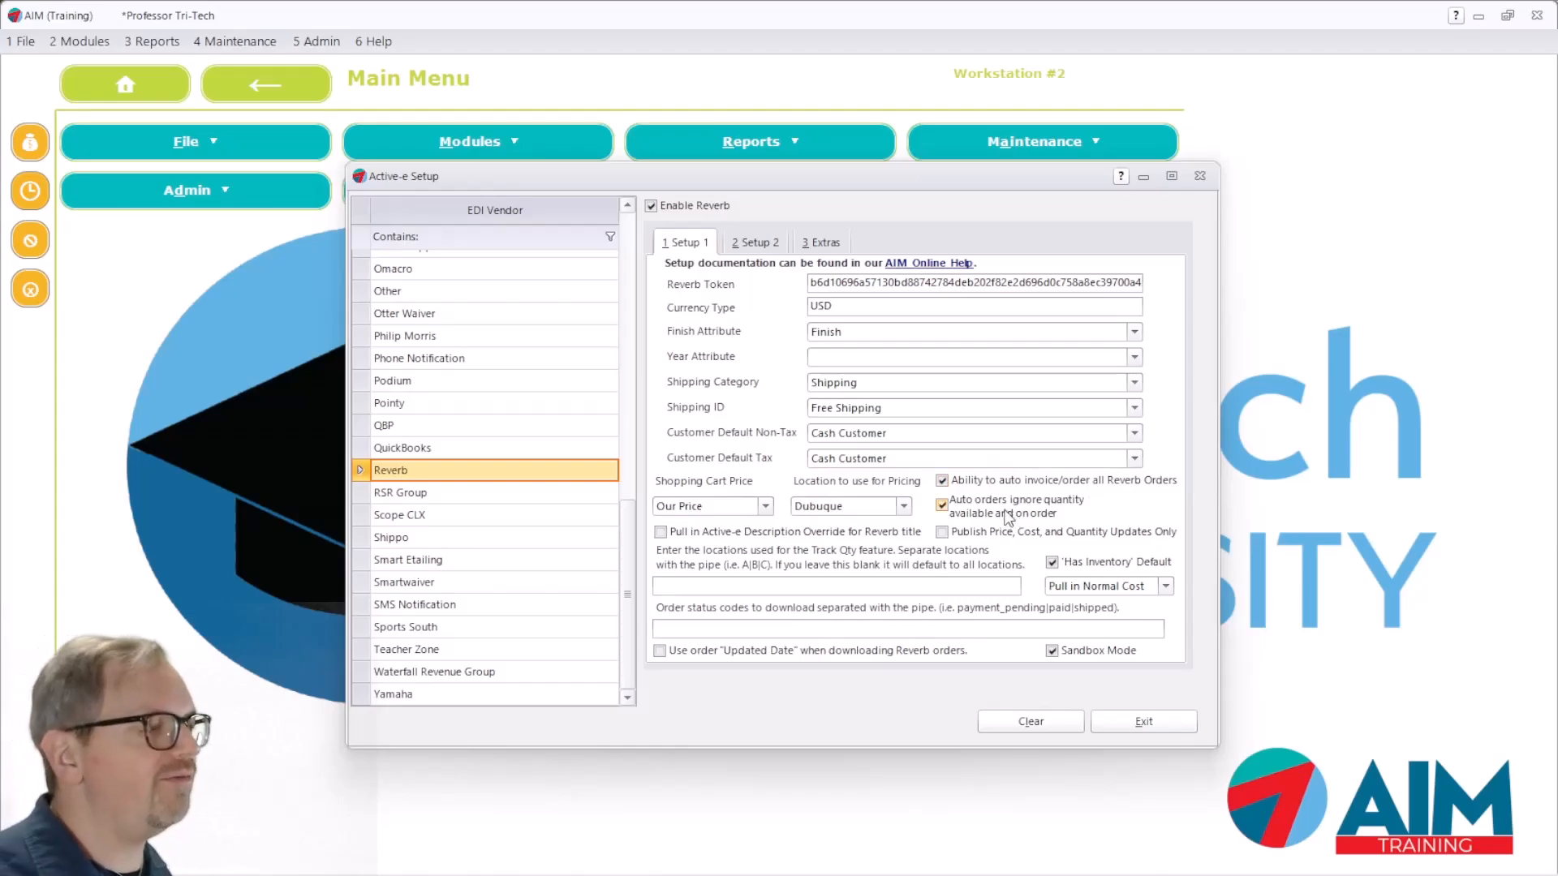
# Review the shopping cart price choices and the locations available for Reverb pricing, keeping Dubuque.
pyautogui.click(765, 506)
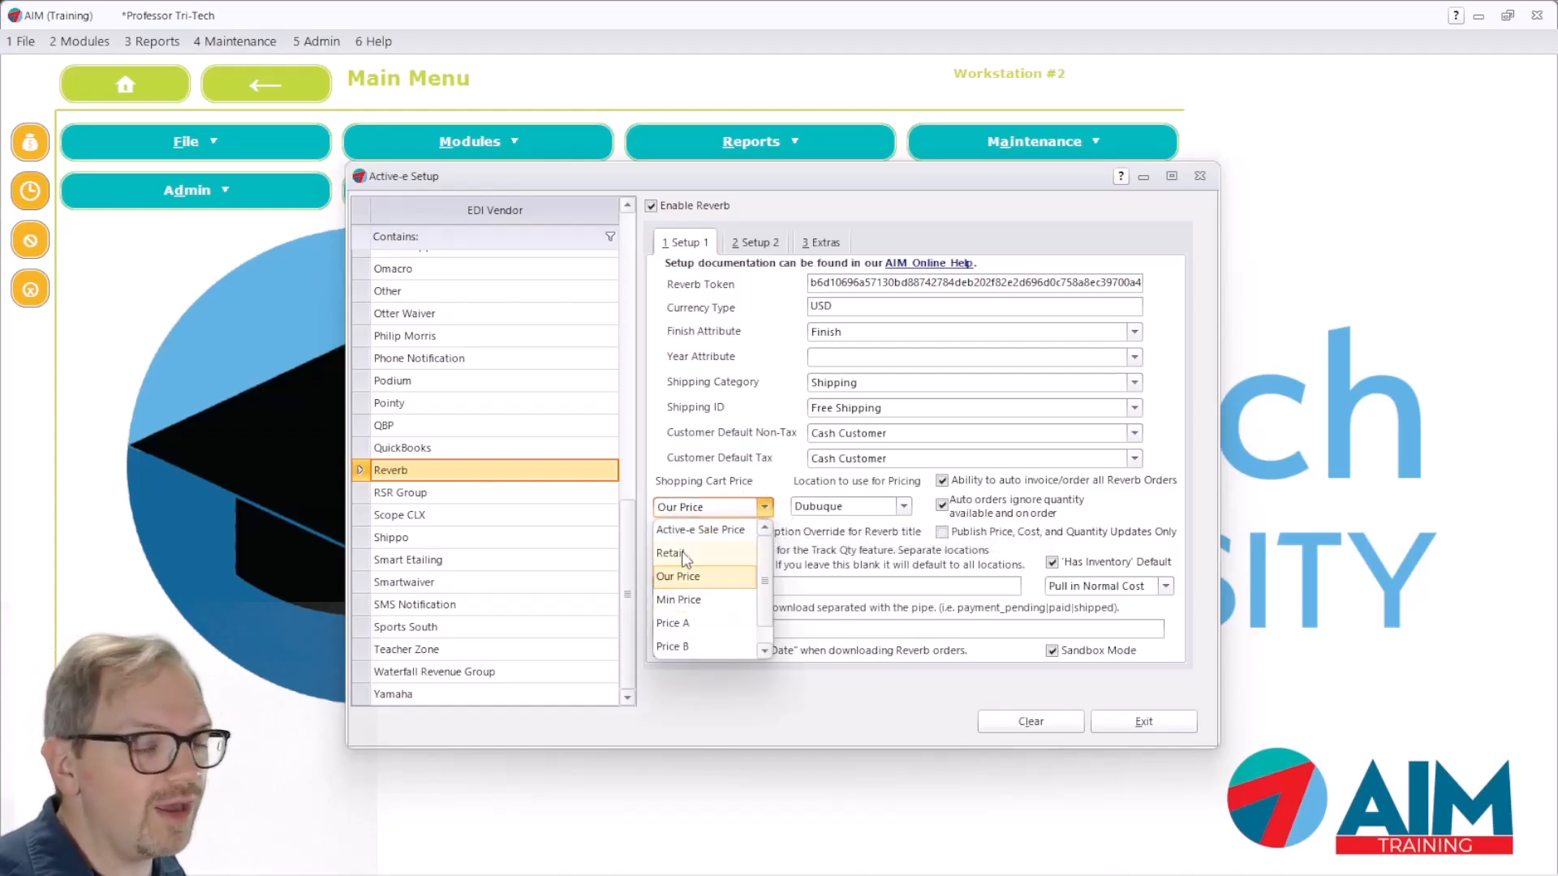
pyautogui.click(762, 483)
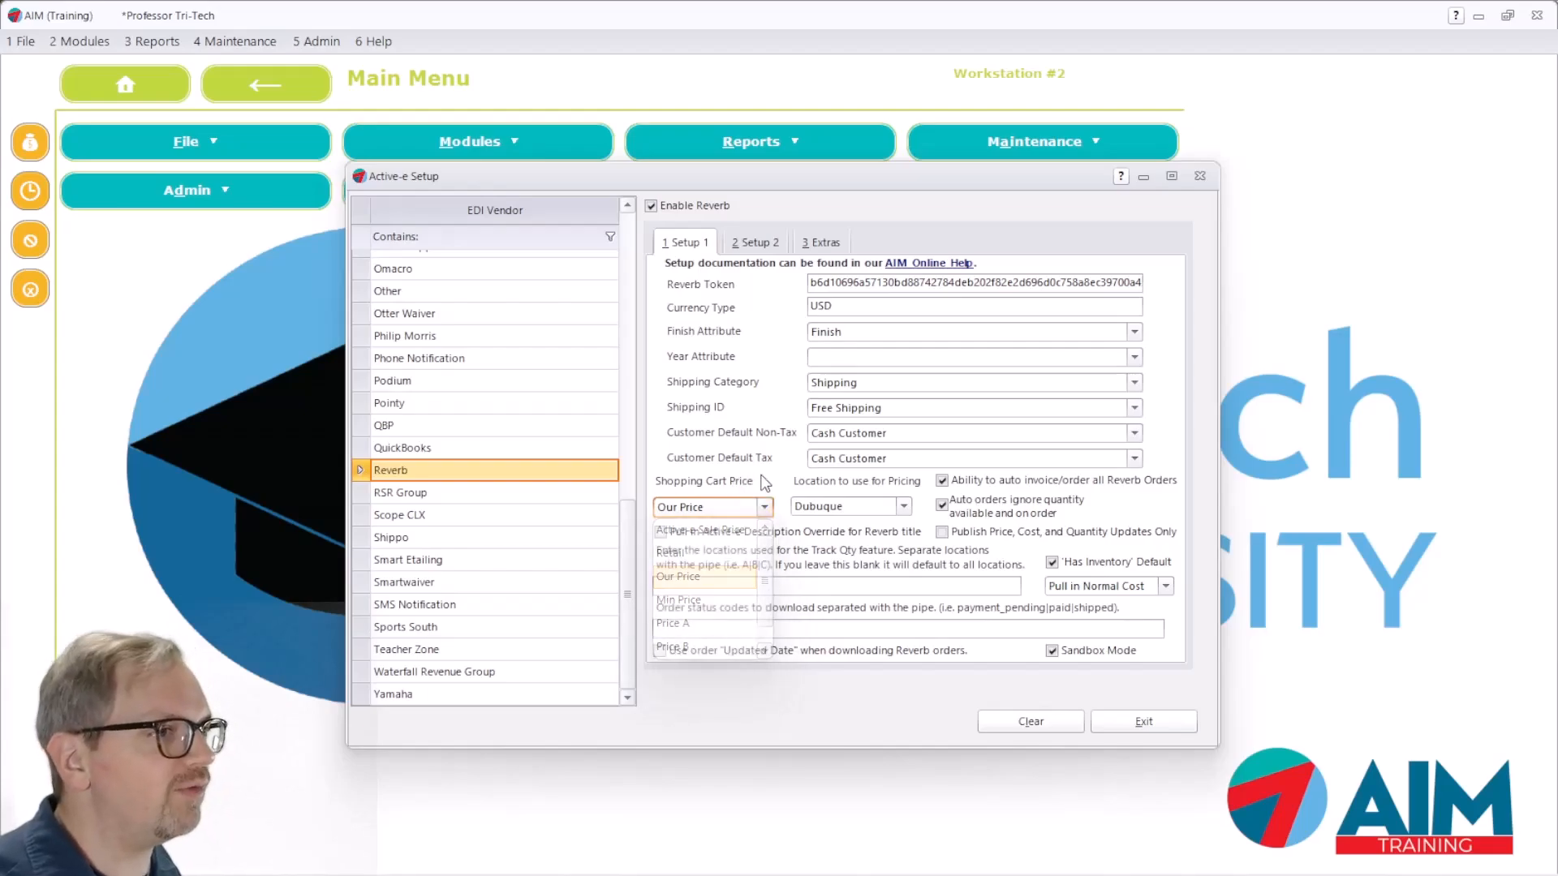
pyautogui.click(903, 507)
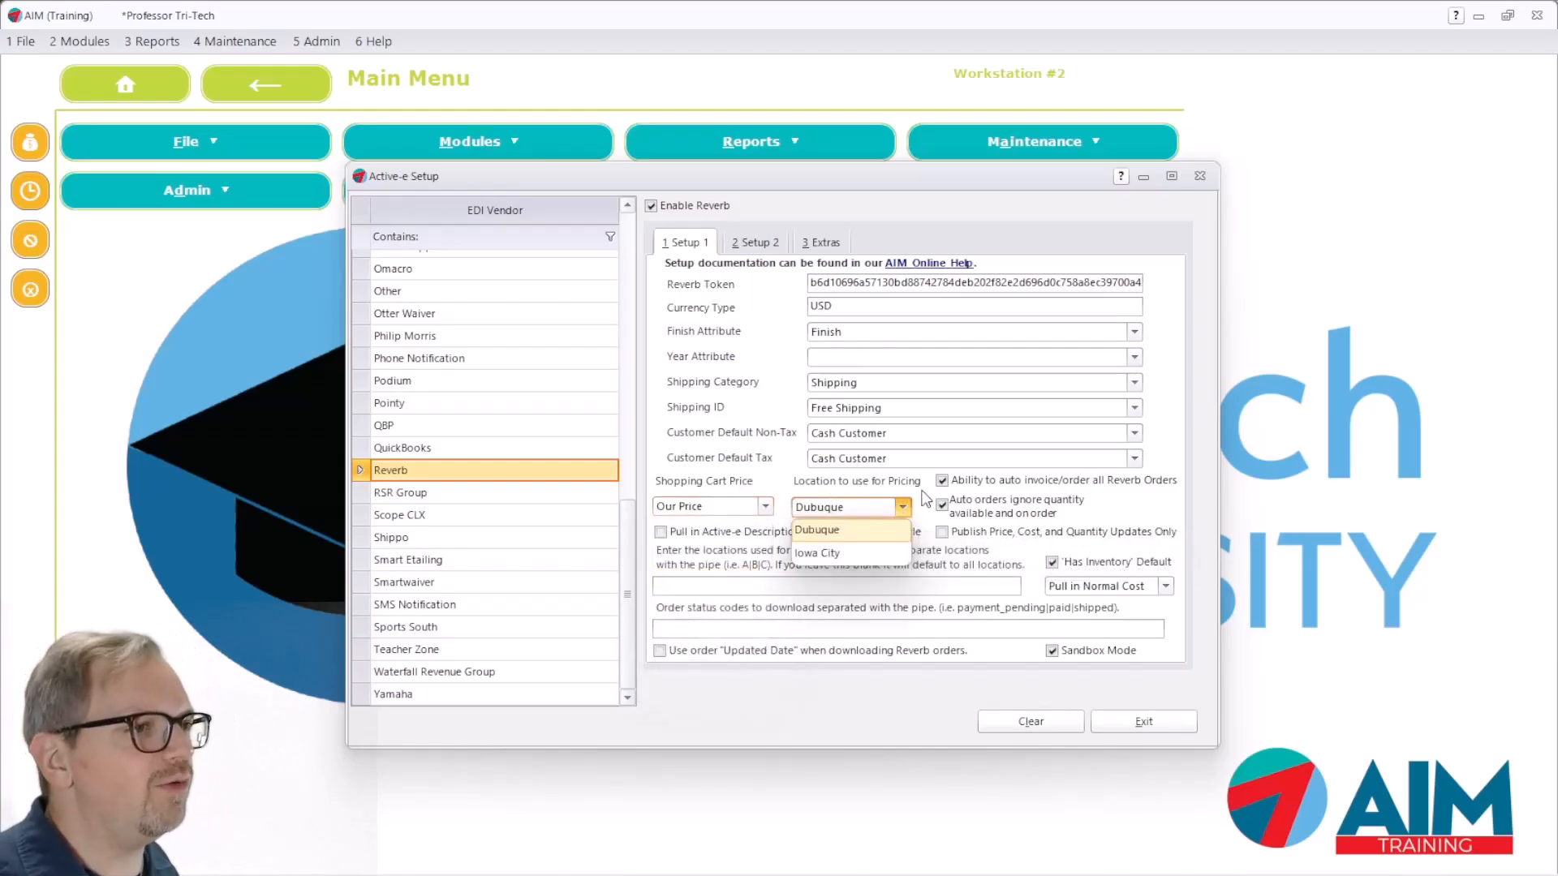
pyautogui.click(825, 535)
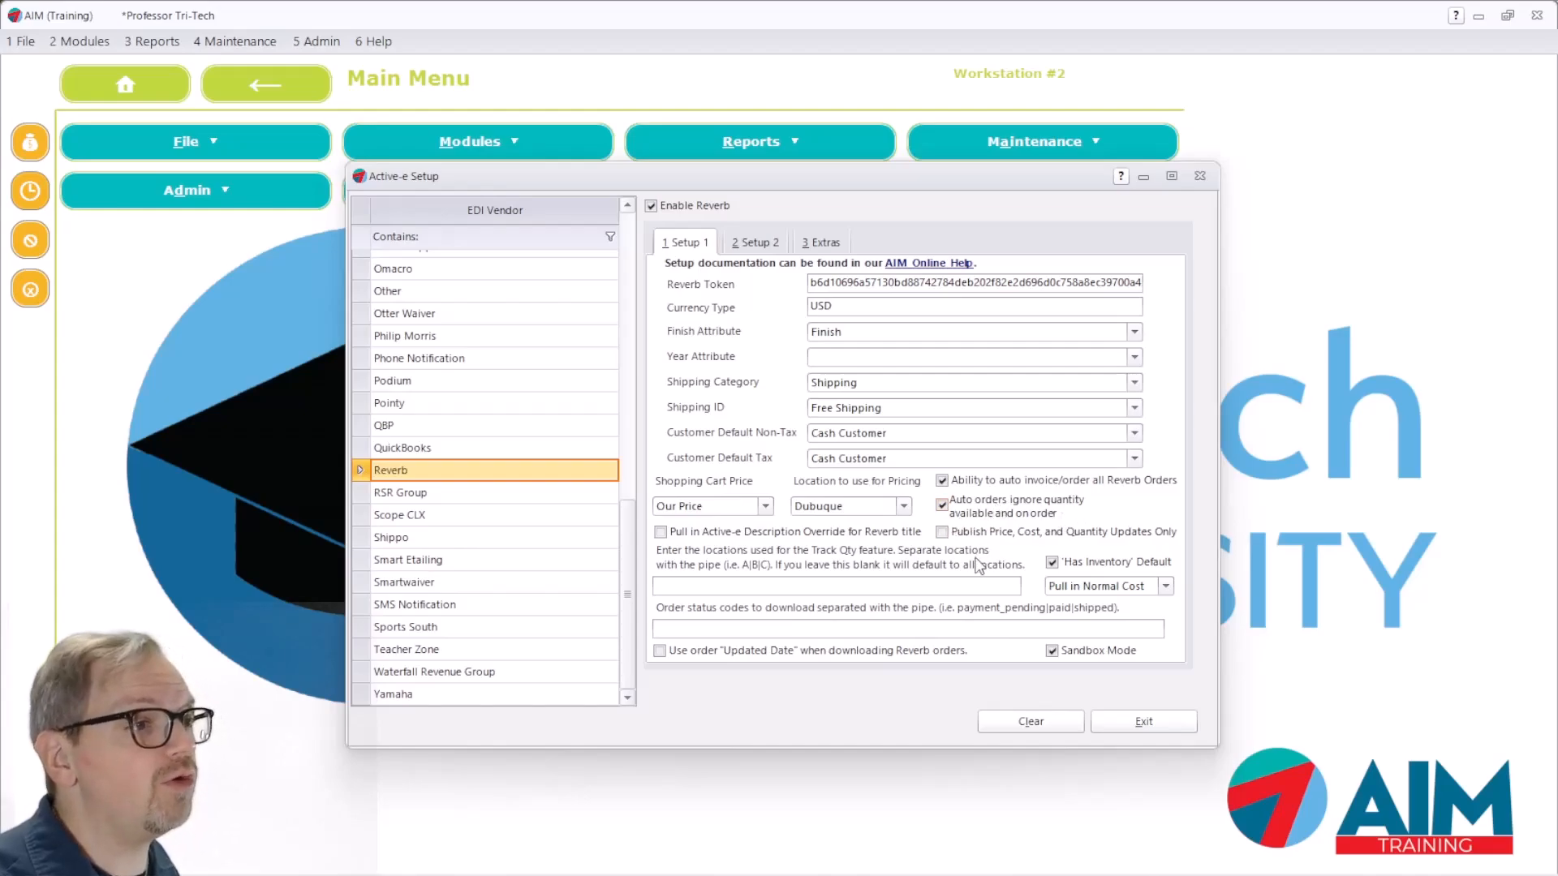
# Review the price and quantity update, inventory default and cost options for Reverb, keeping Pull in Normal Cost.
pyautogui.moveTo(1103, 539)
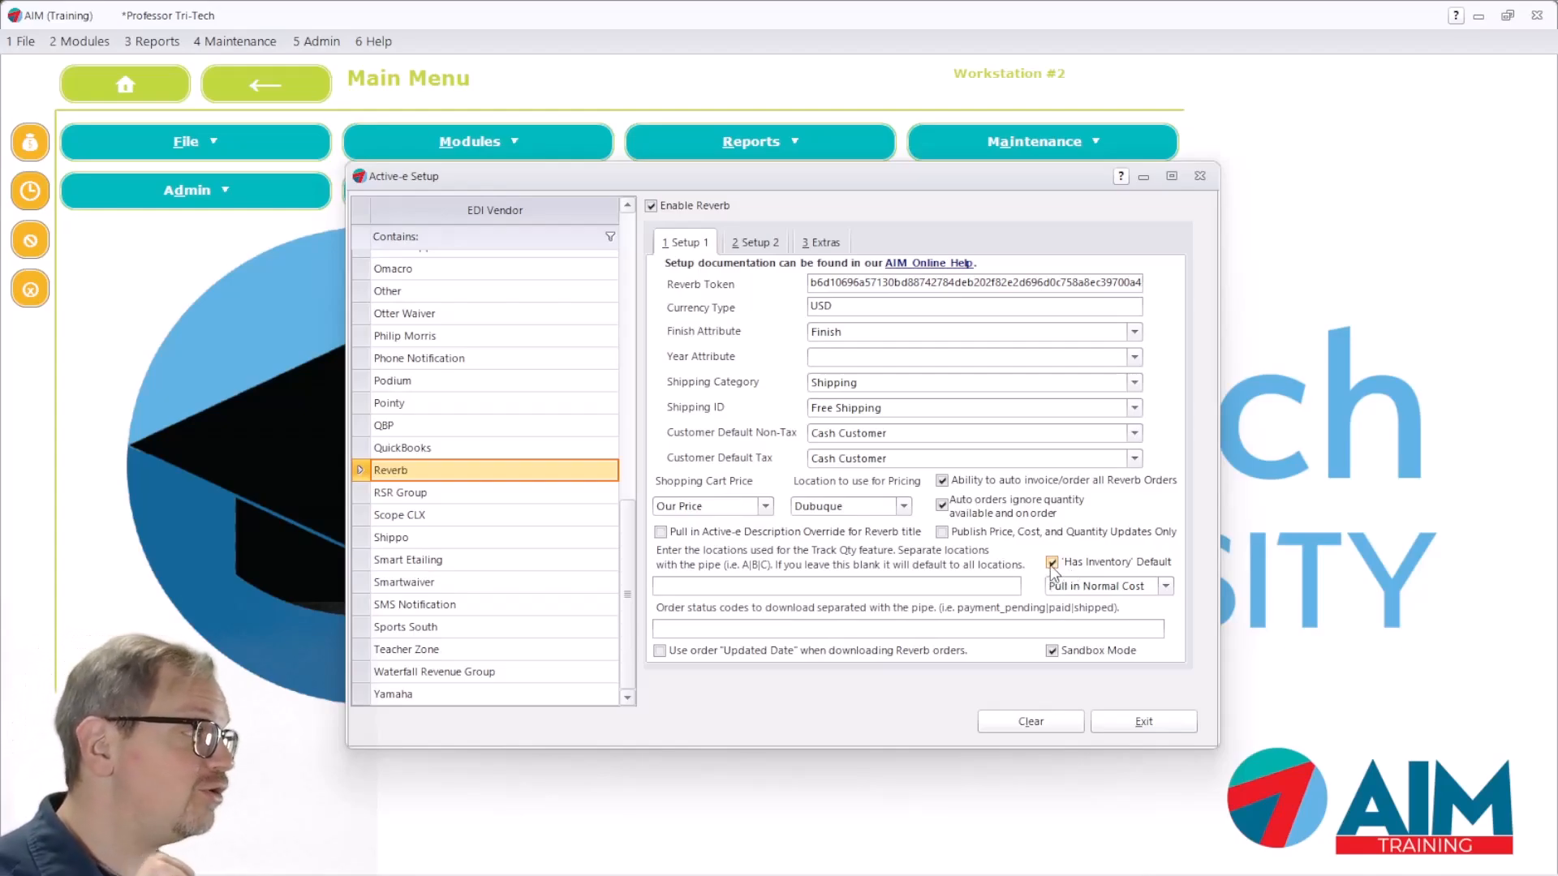
pyautogui.moveTo(1050, 564)
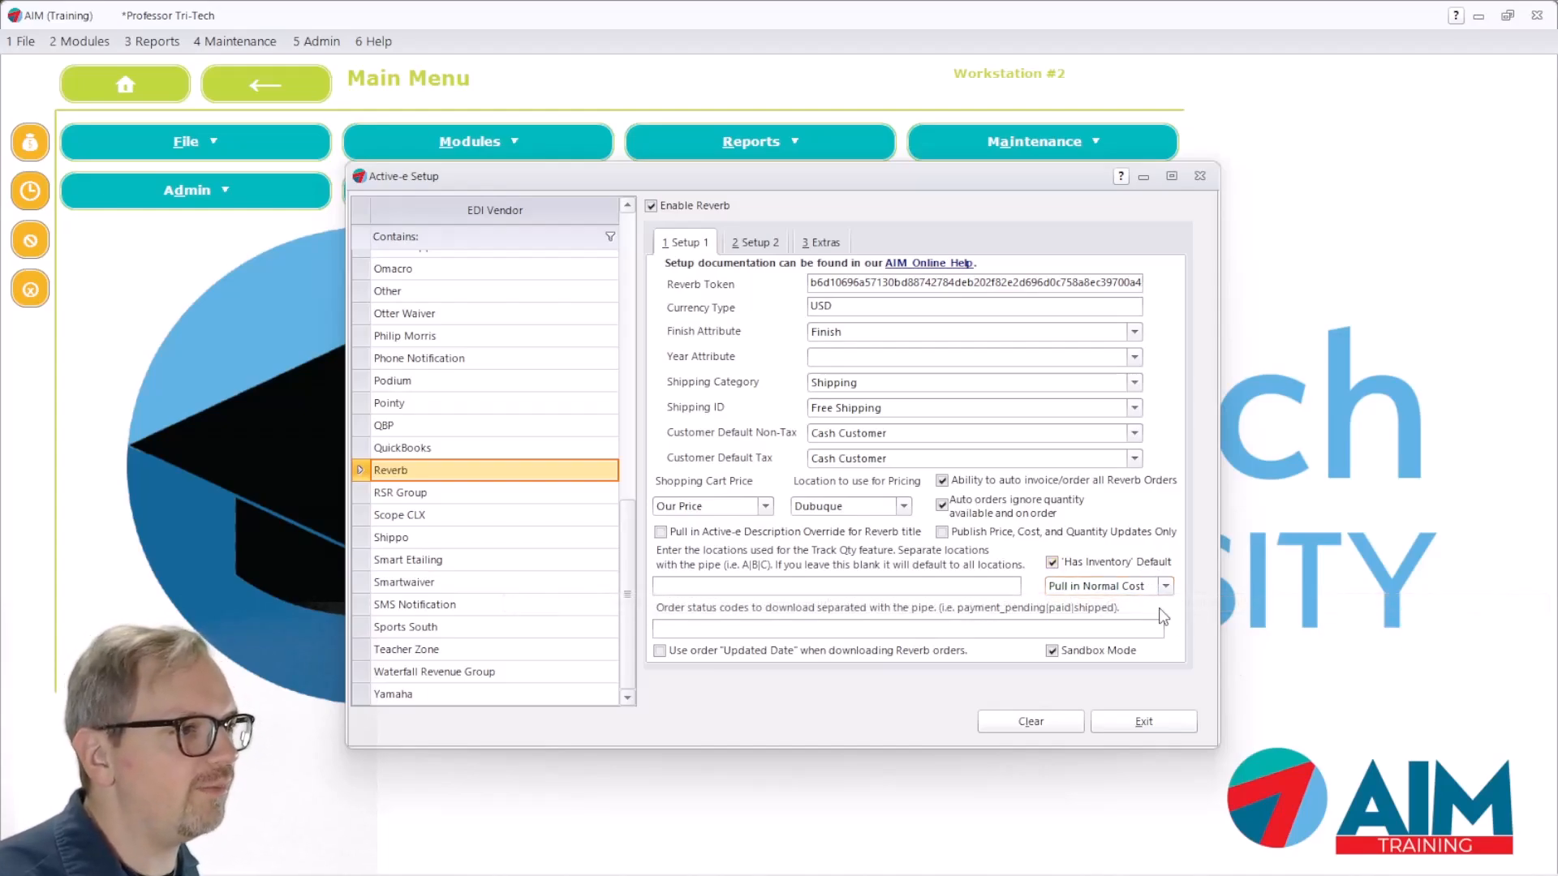
pyautogui.click(1165, 586)
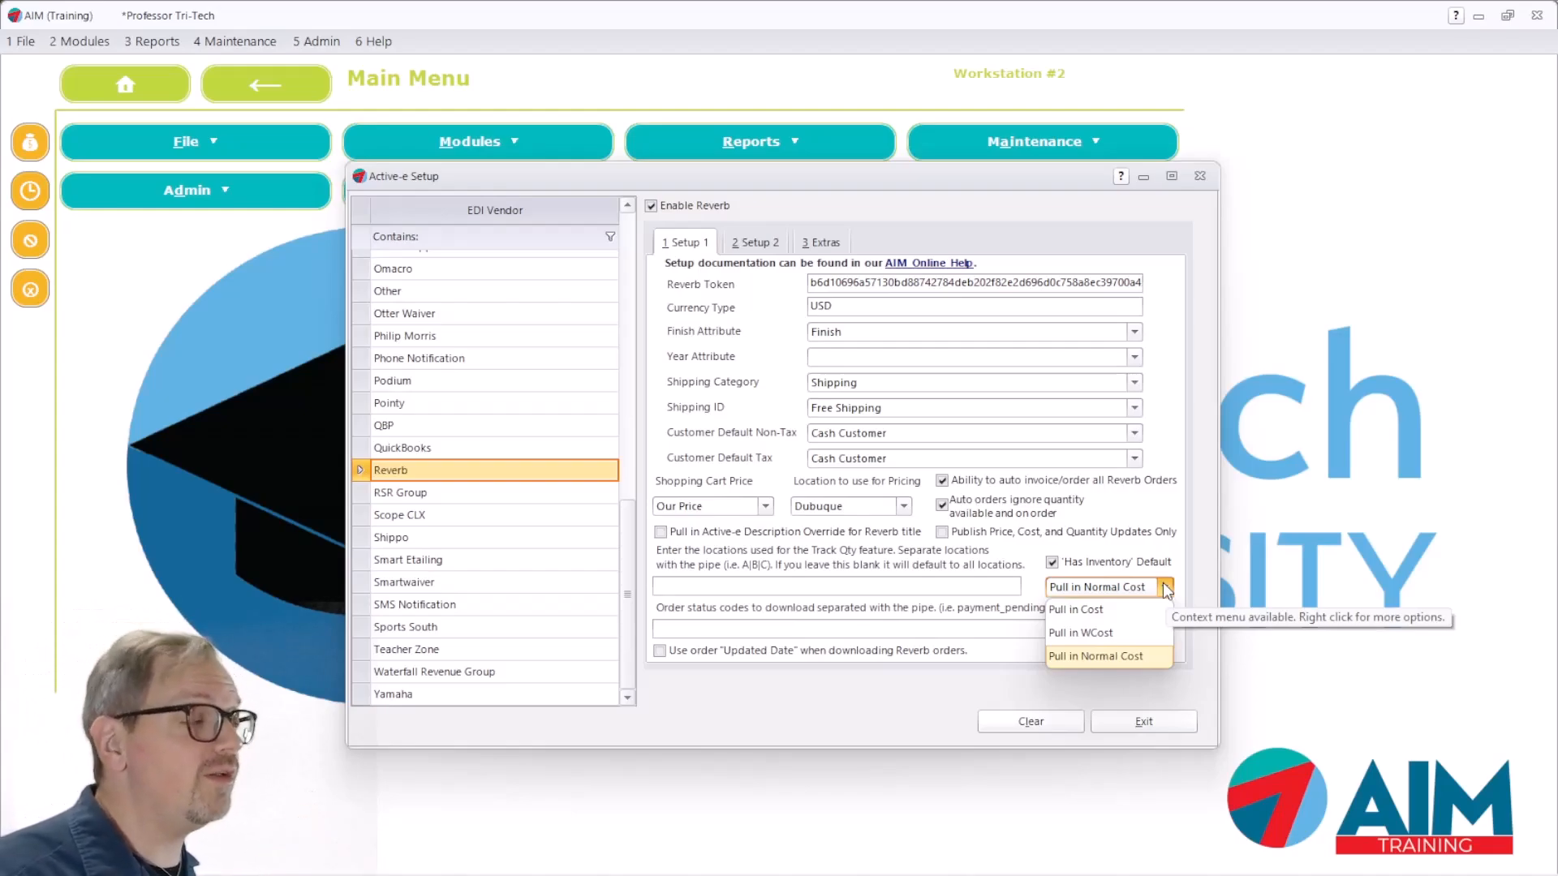
pyautogui.click(1126, 659)
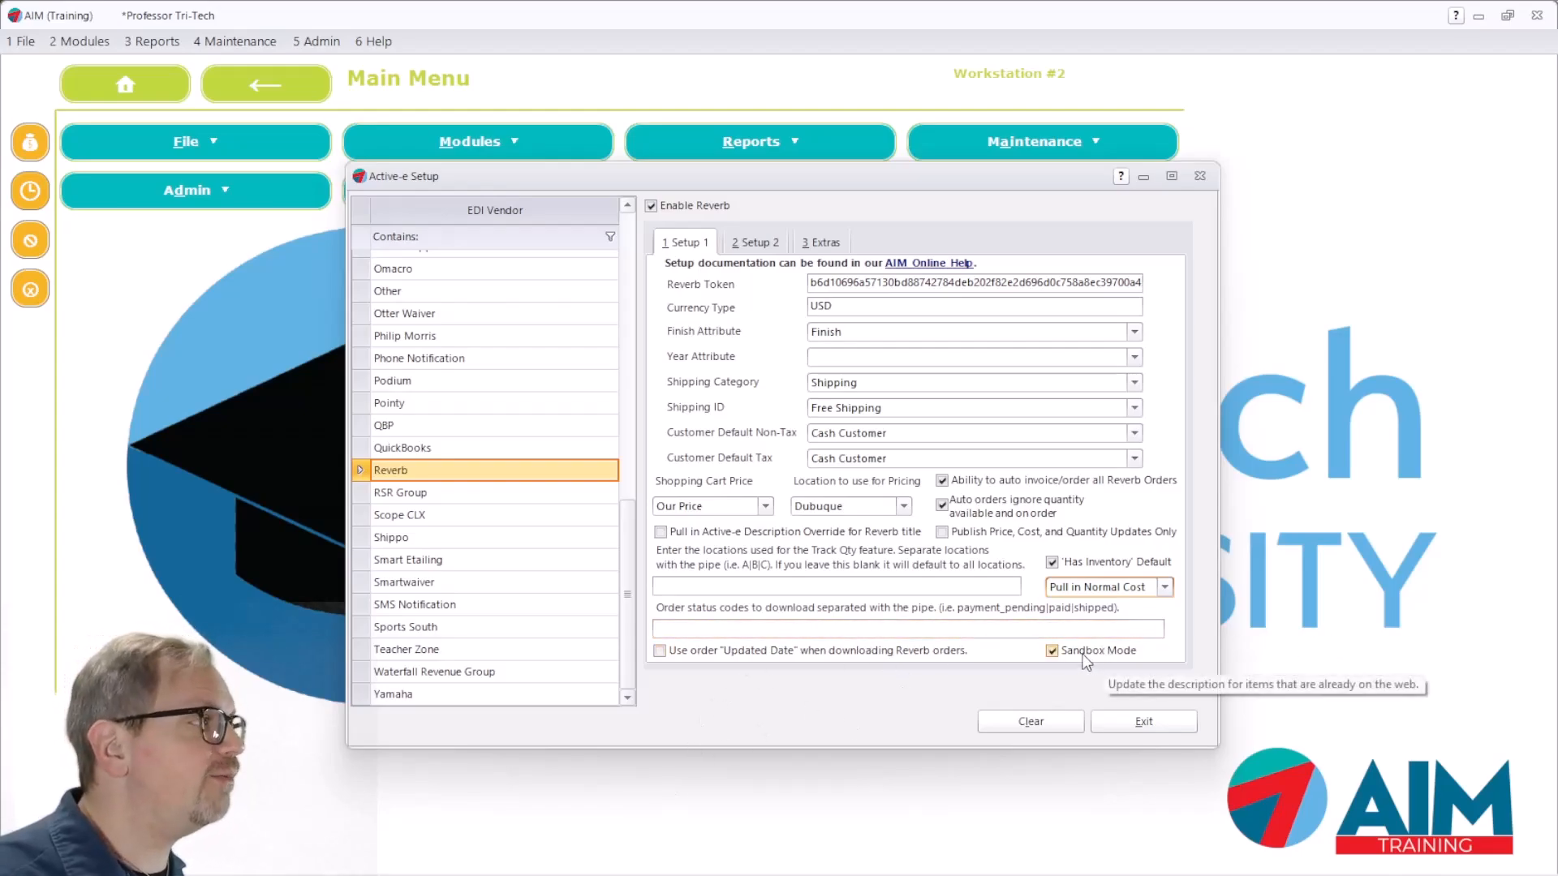
pyautogui.click(1052, 562)
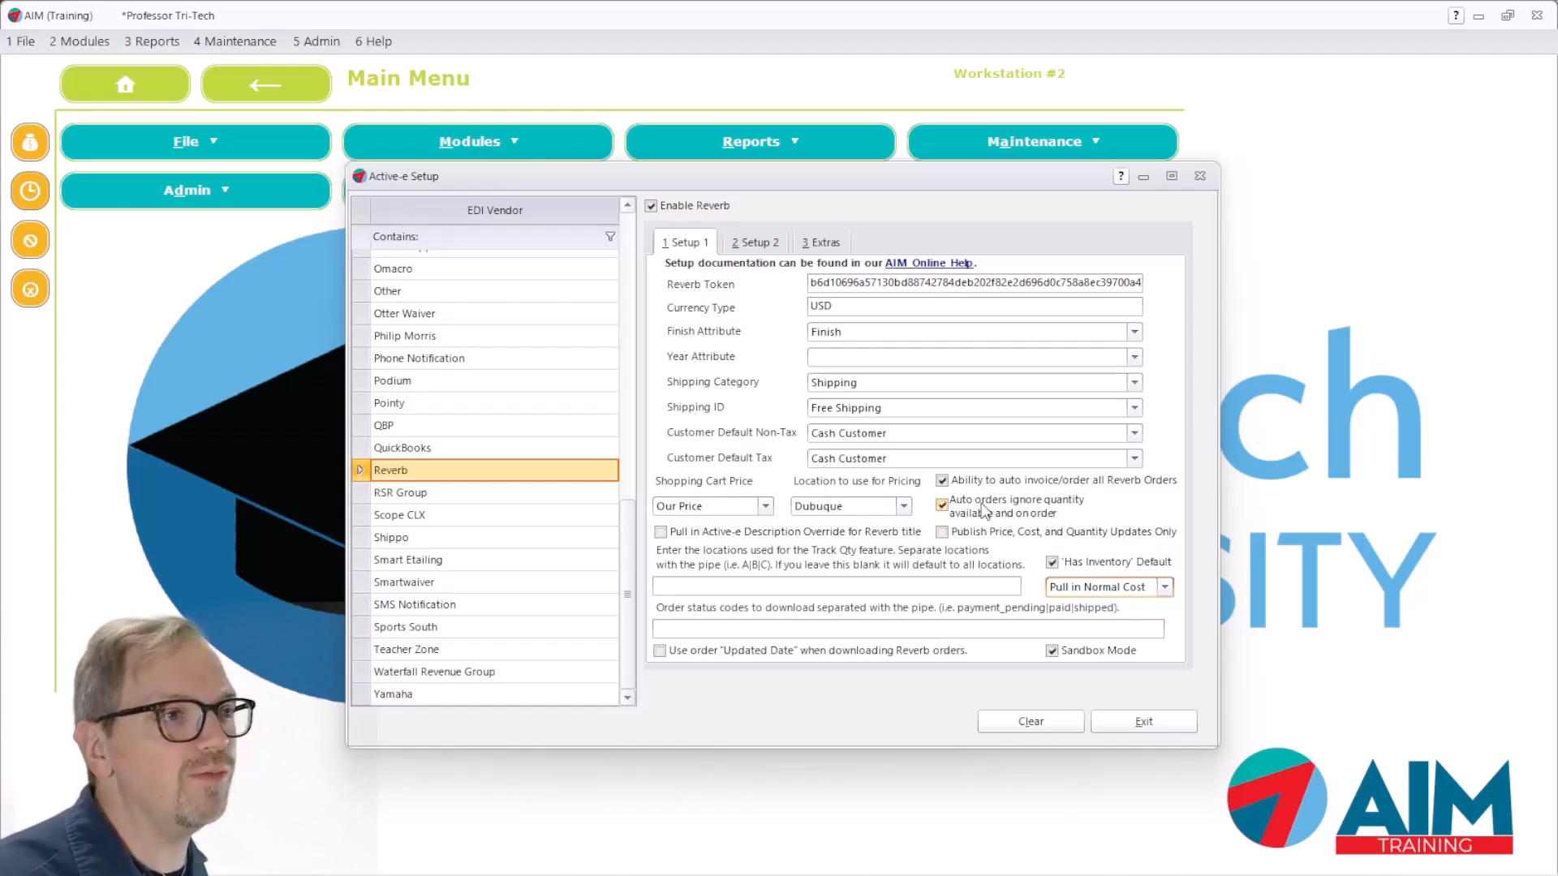
# Review the create order behavior choices and the Back Out Tax option on the second Reverb setup page.
pyautogui.click(754, 247)
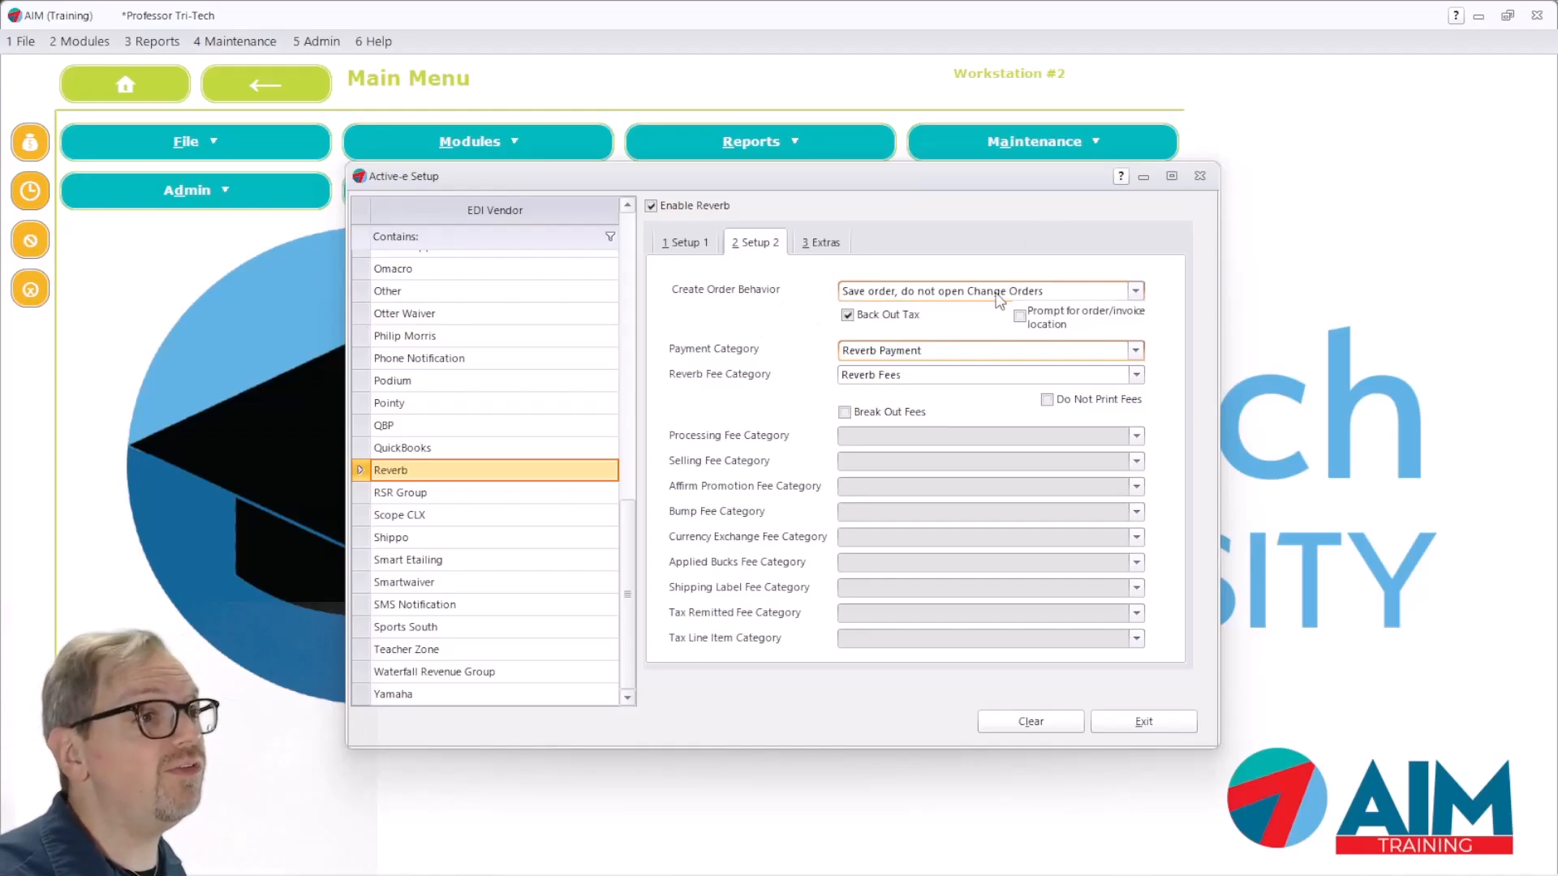
pyautogui.click(1136, 290)
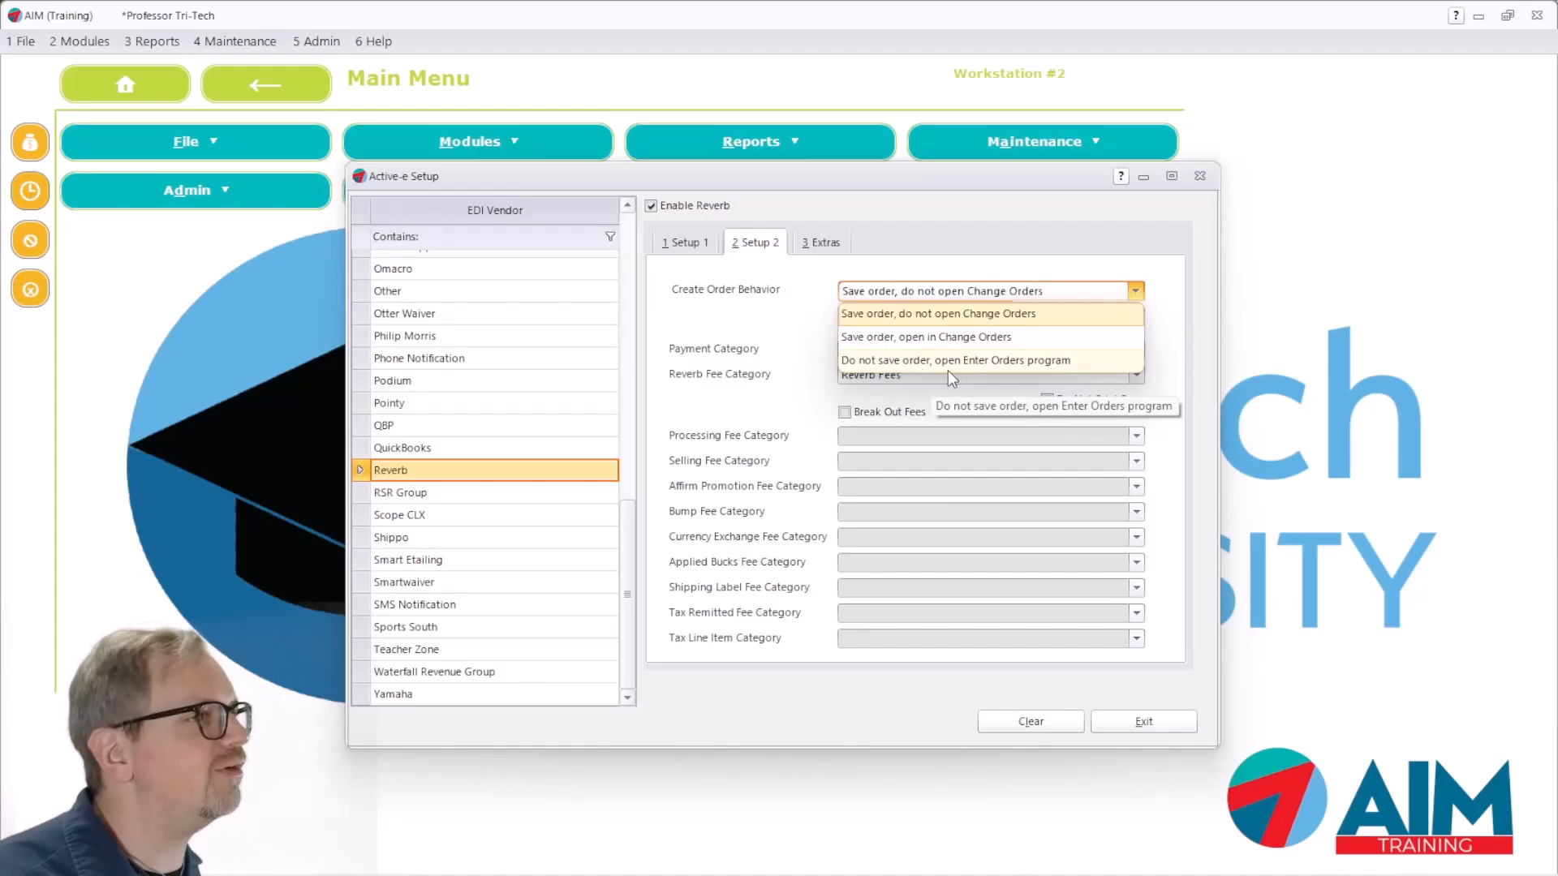
pyautogui.click(1184, 338)
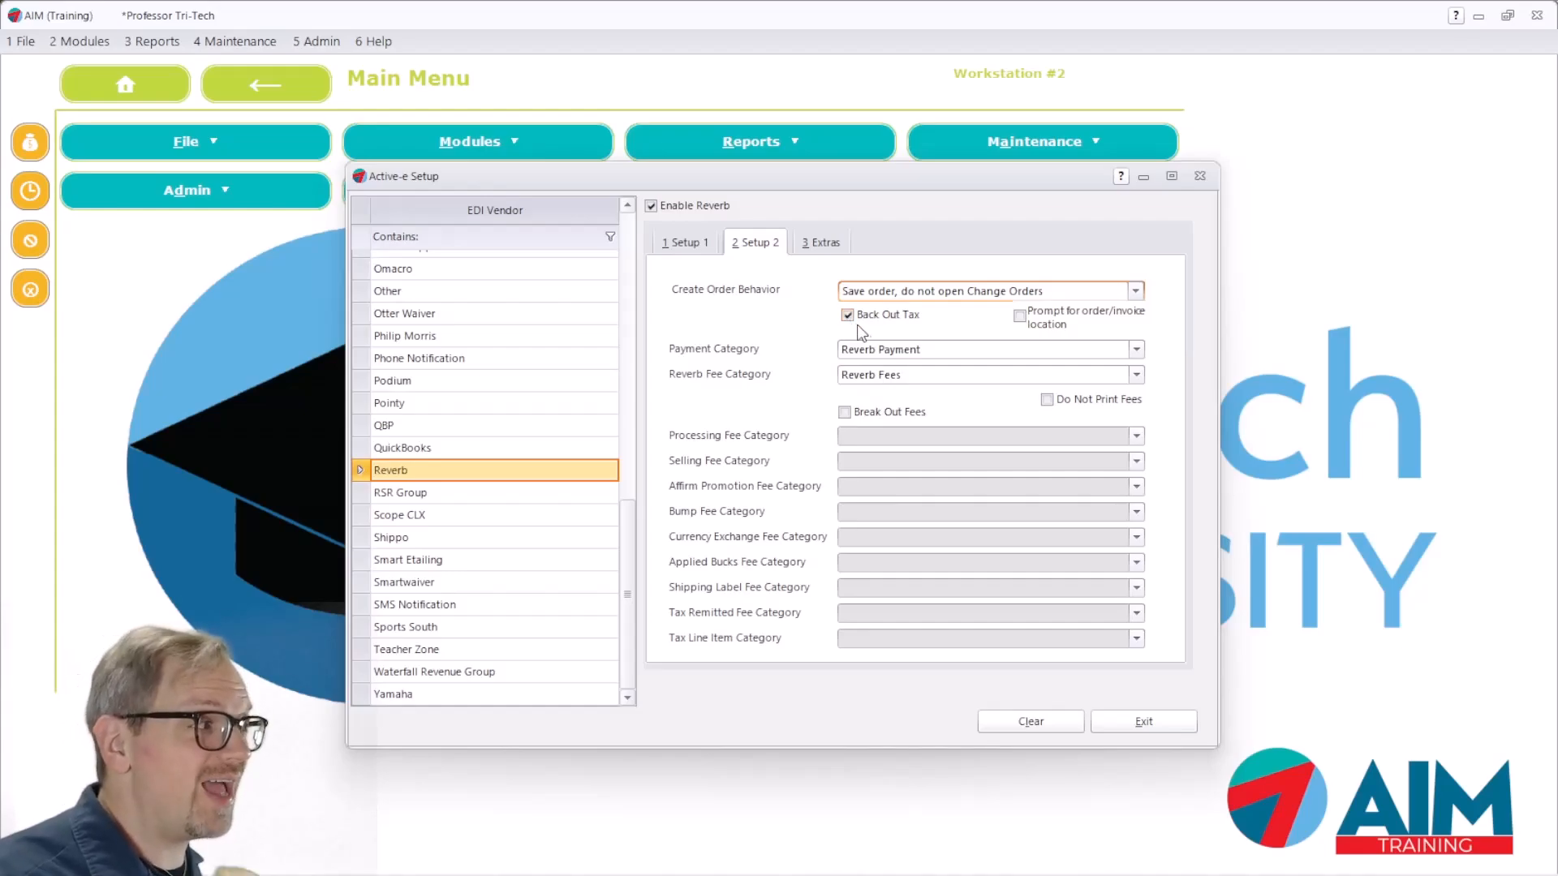
pyautogui.moveTo(866, 320)
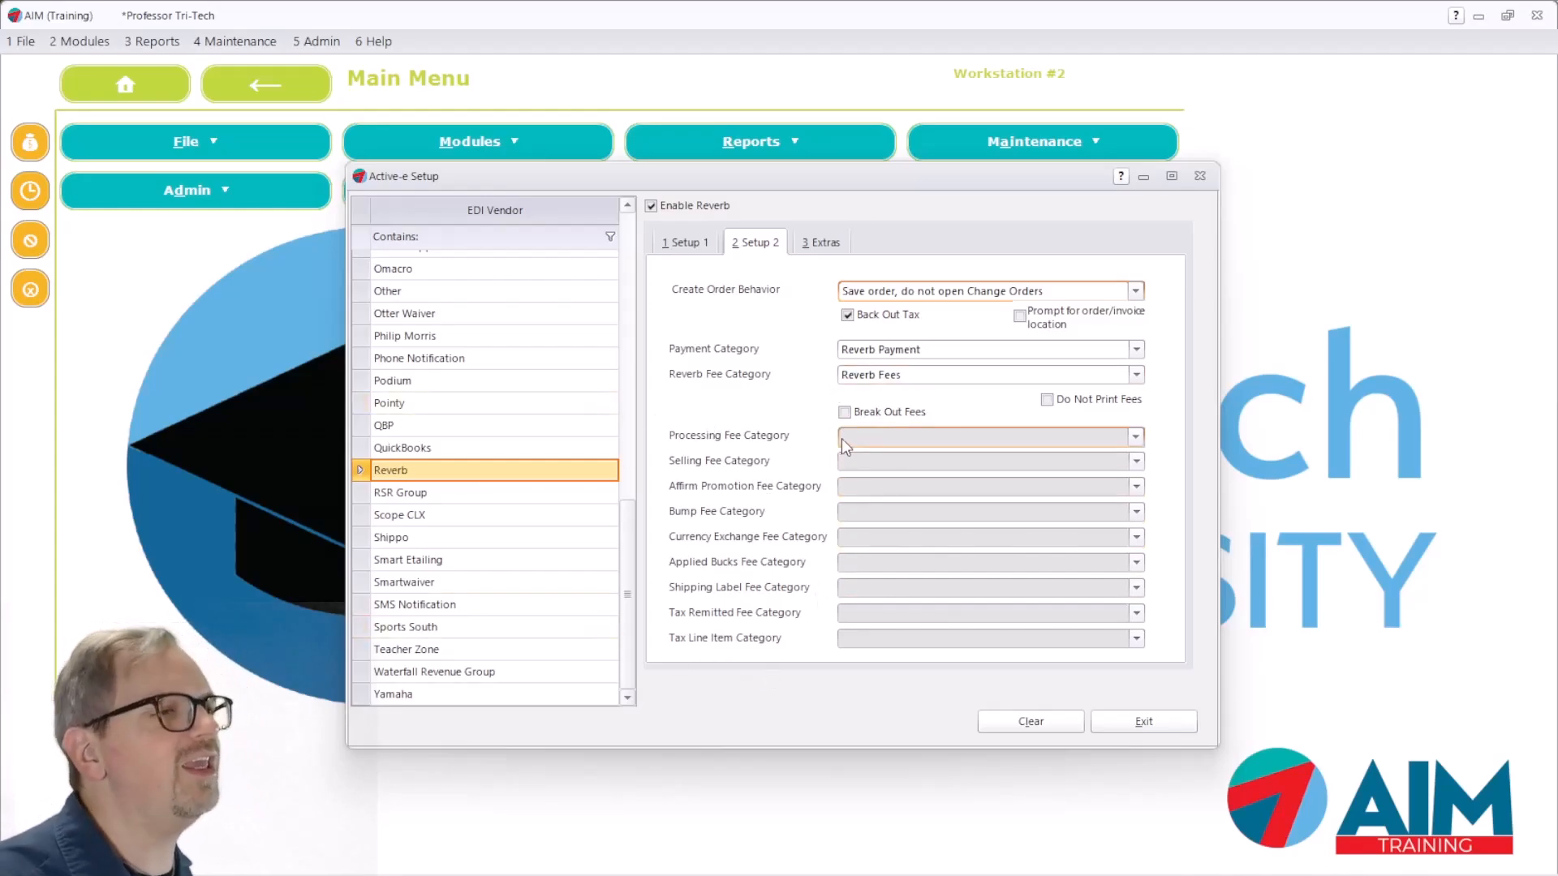
# Download the existing Reverb listings to inspect their matches with AIM items, and close the listing tool and Active-e Setup.
pyautogui.click(826, 245)
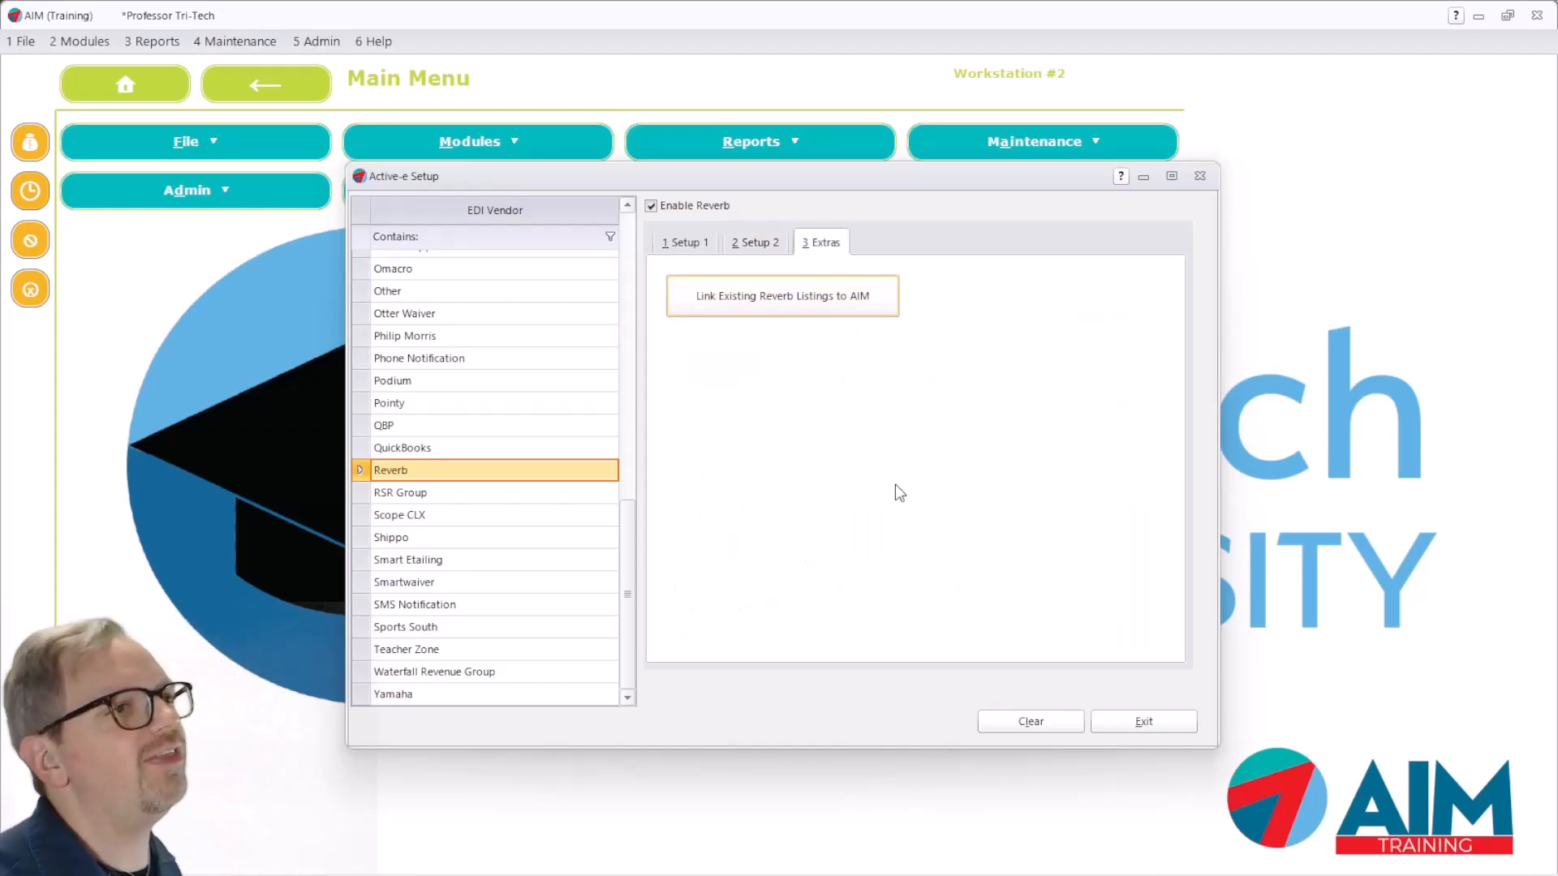
pyautogui.click(768, 315)
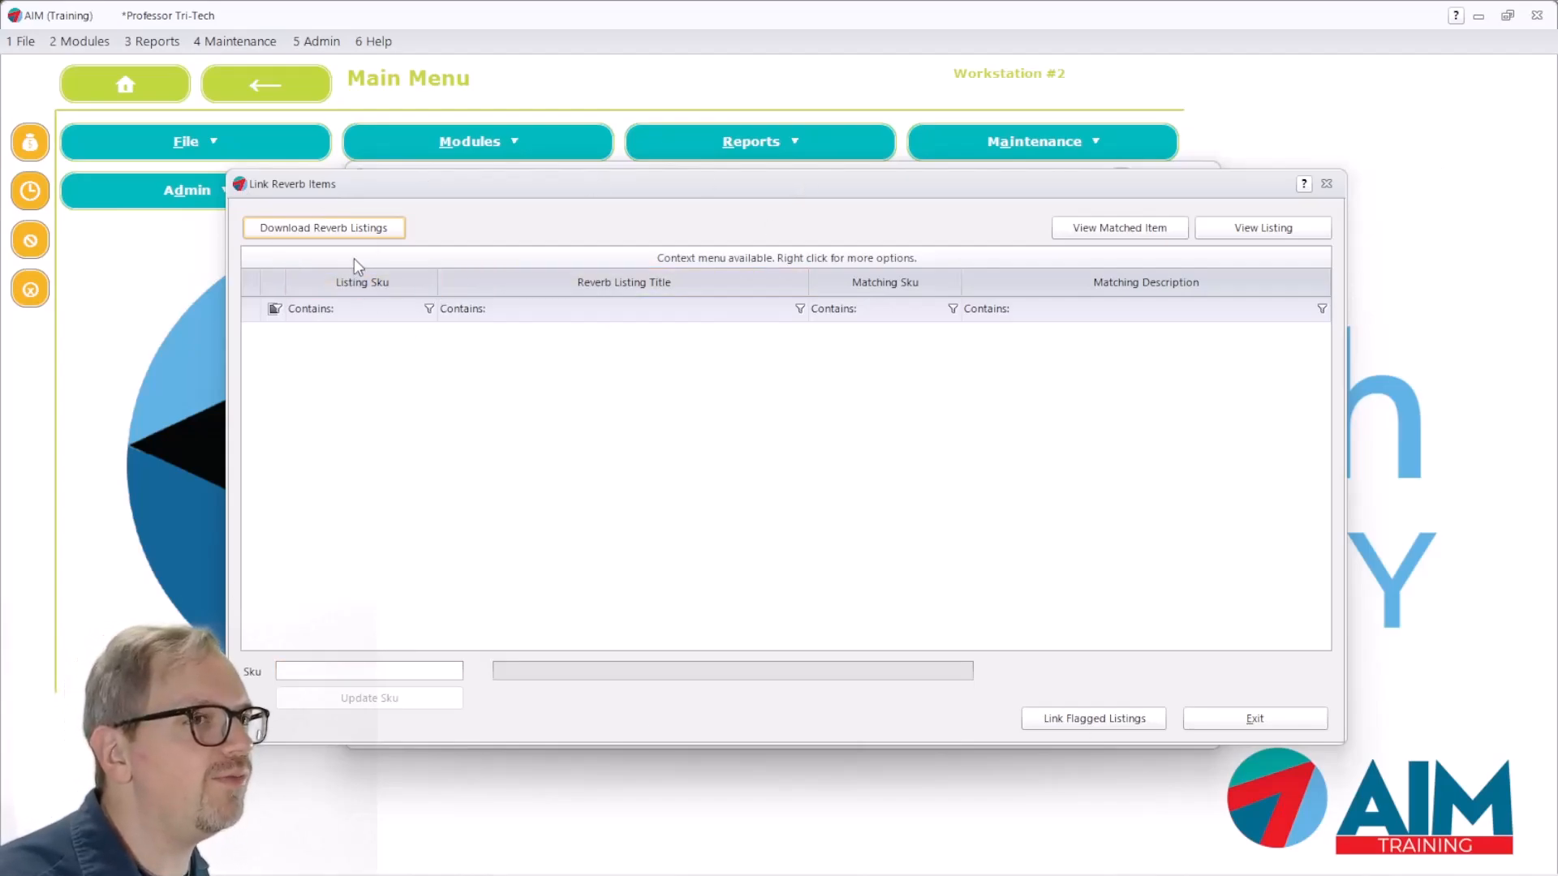
pyautogui.click(350, 232)
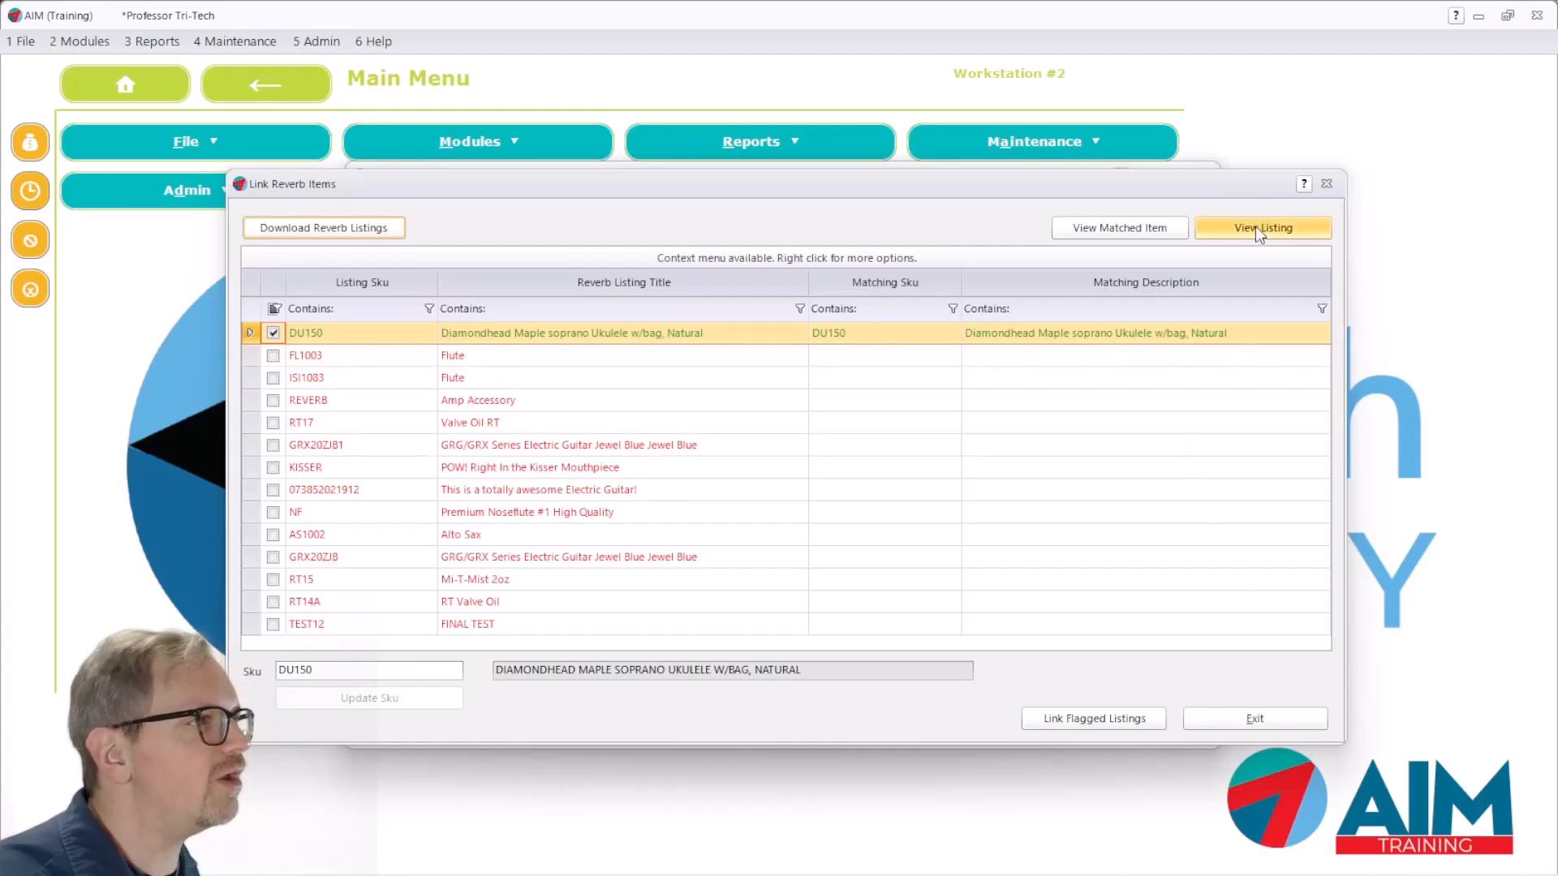
pyautogui.click(1284, 717)
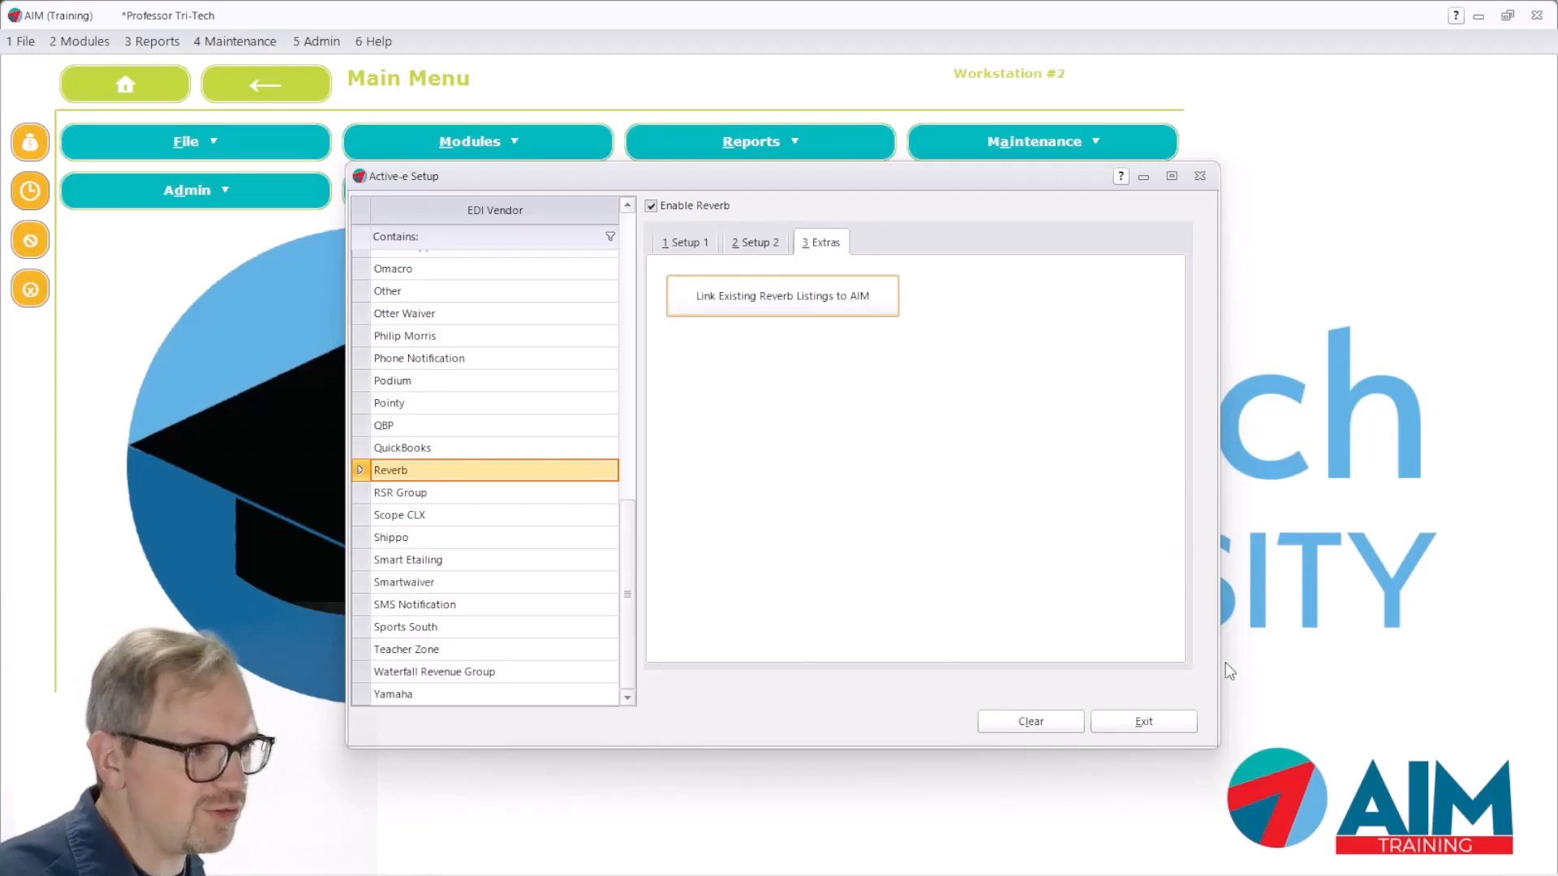
pyautogui.click(1162, 722)
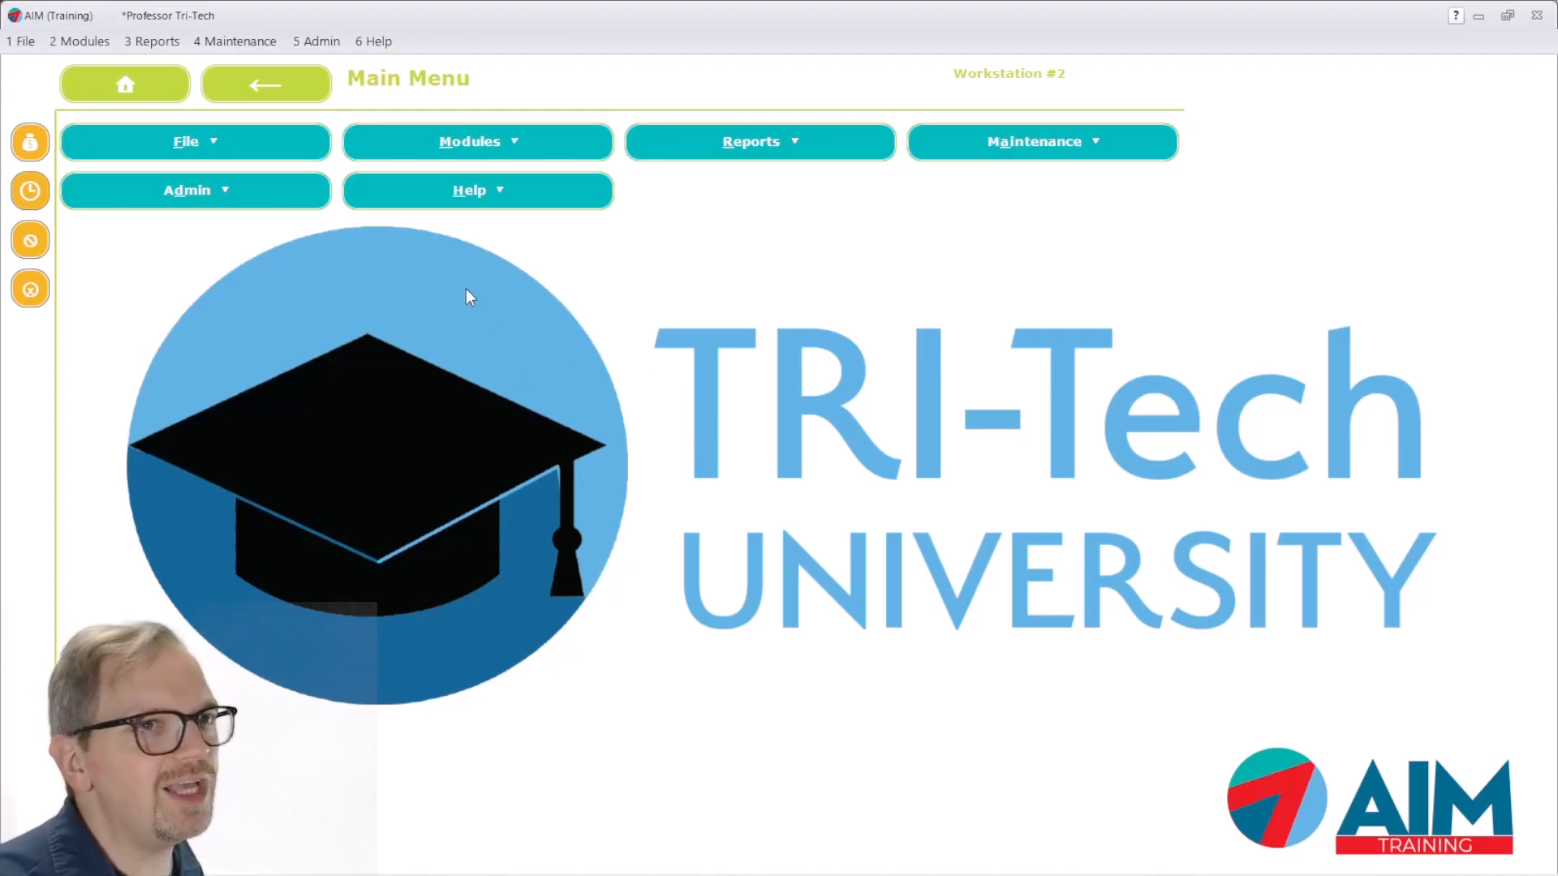
# Examine the type and ledger settings of the Reverb Payment and Reverb Fees payment categories, and close the category list.
pyautogui.click(241, 49)
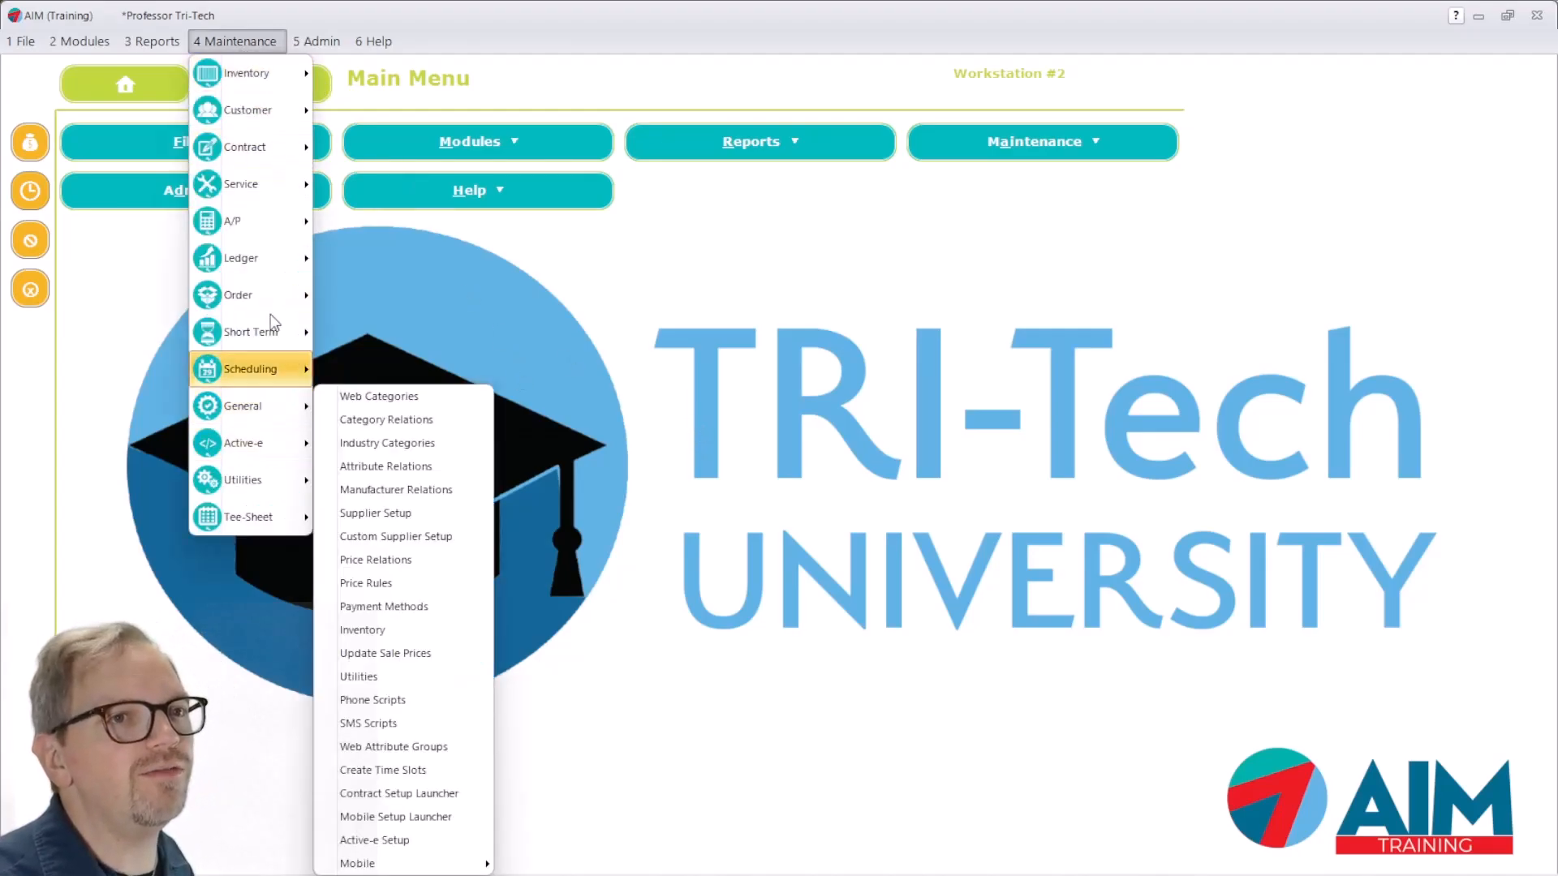
pyautogui.moveTo(271, 297)
pyautogui.moveTo(274, 268)
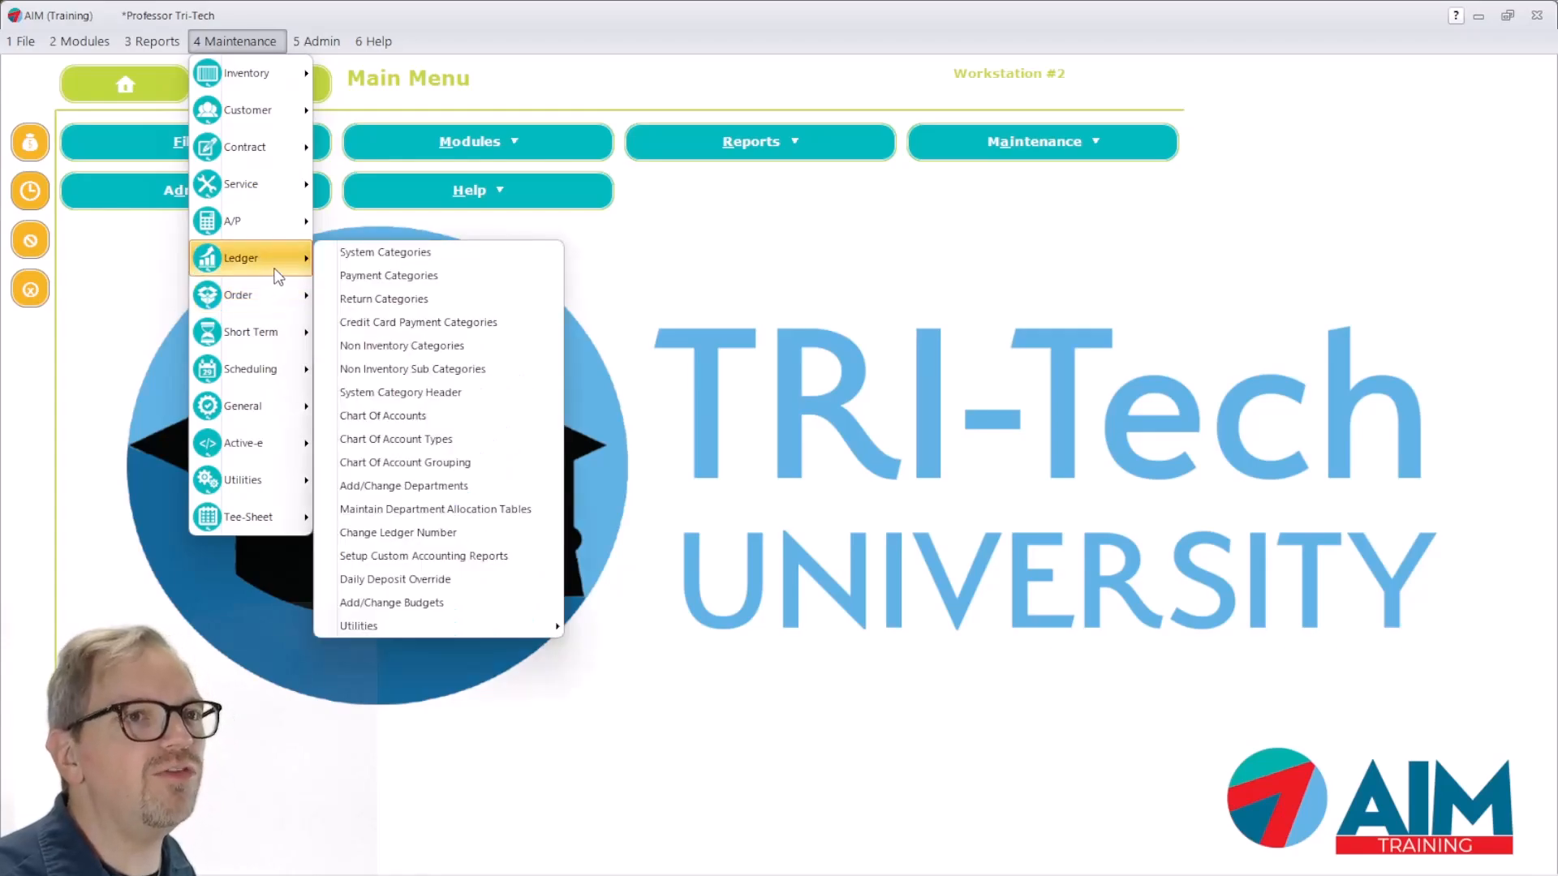
pyautogui.click(403, 276)
pyautogui.scroll(-3, 842, 438)
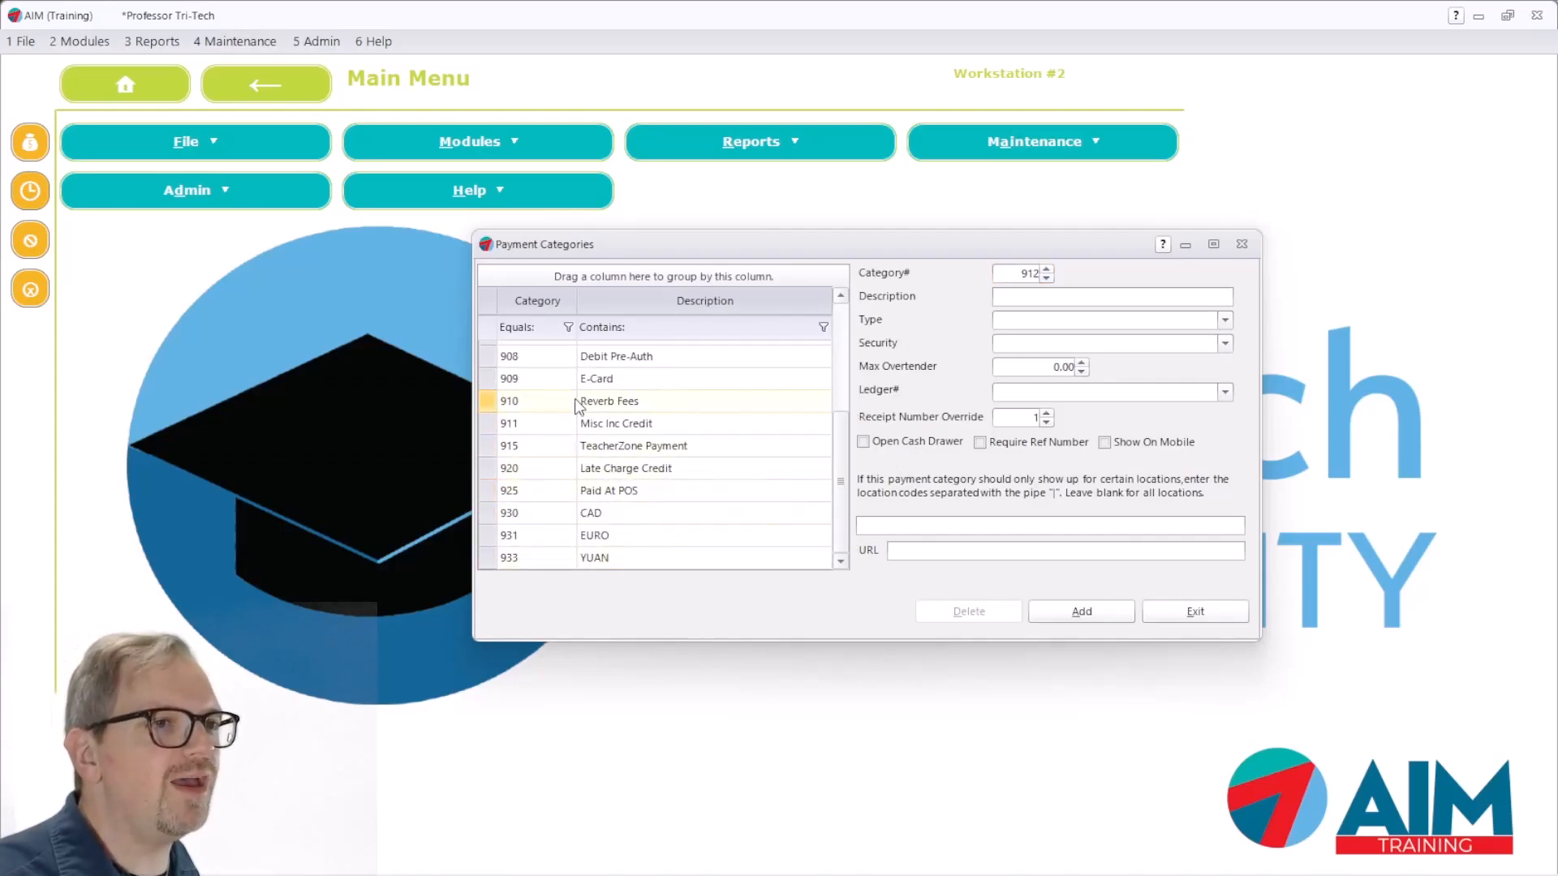
pyautogui.scroll(1, 697, 456)
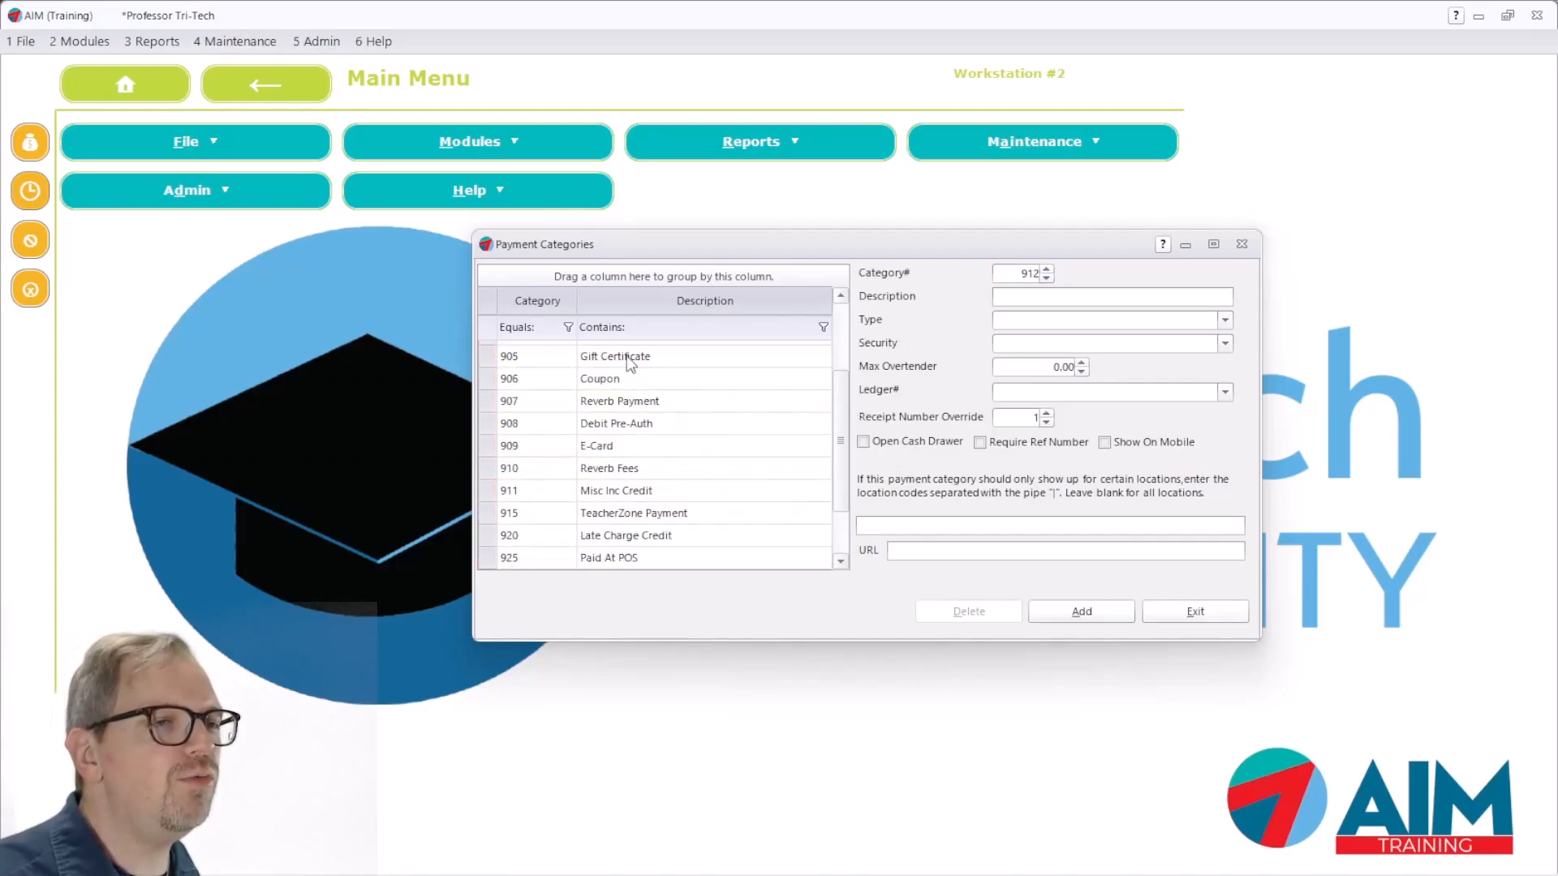
pyautogui.click(632, 401)
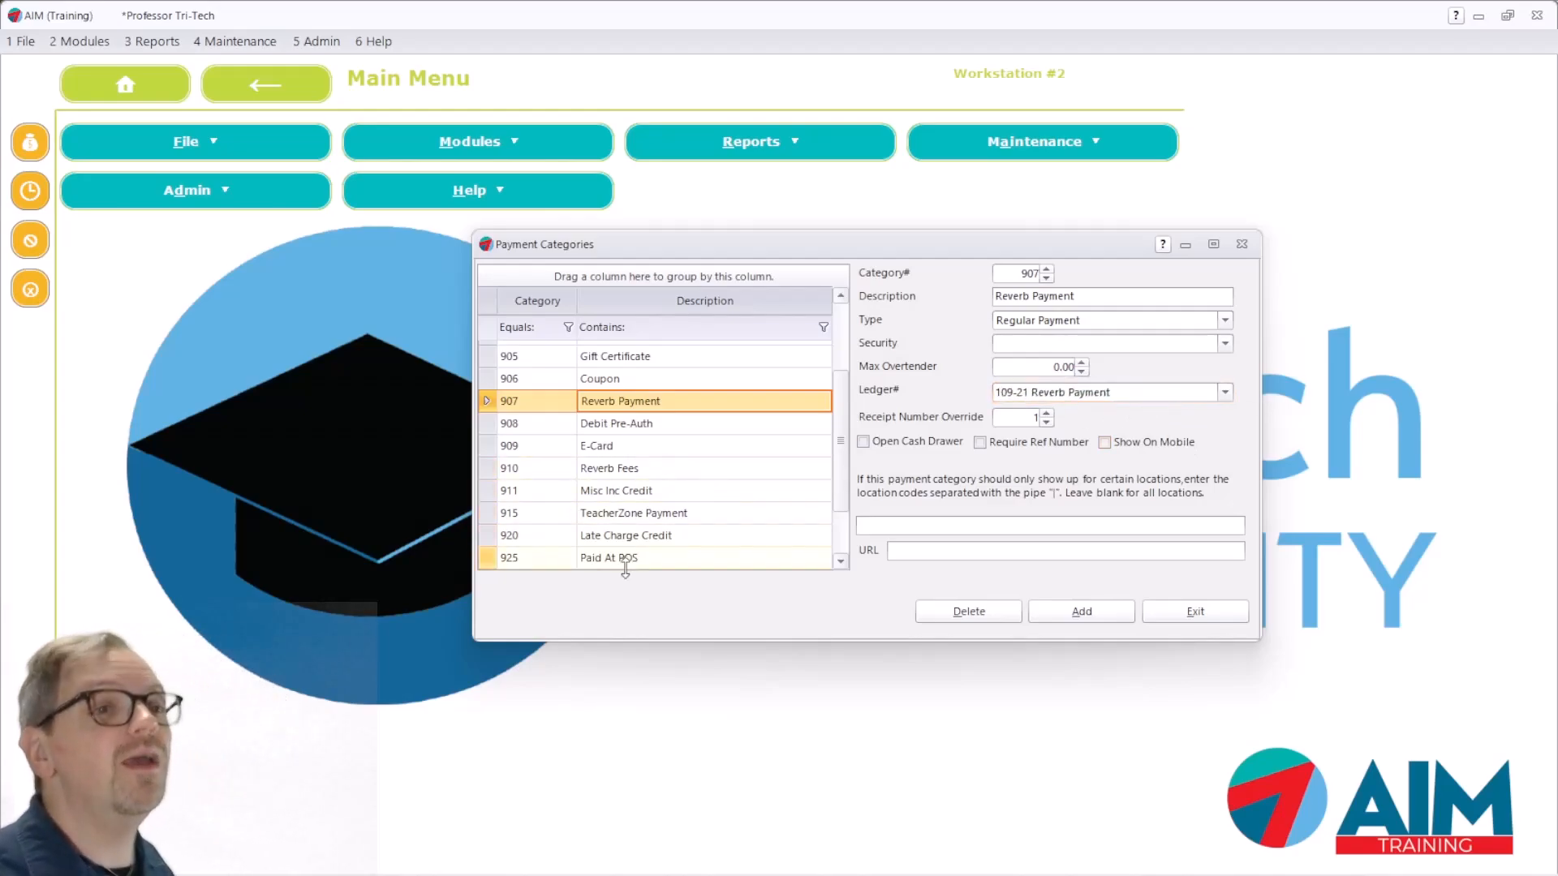
pyautogui.click(626, 467)
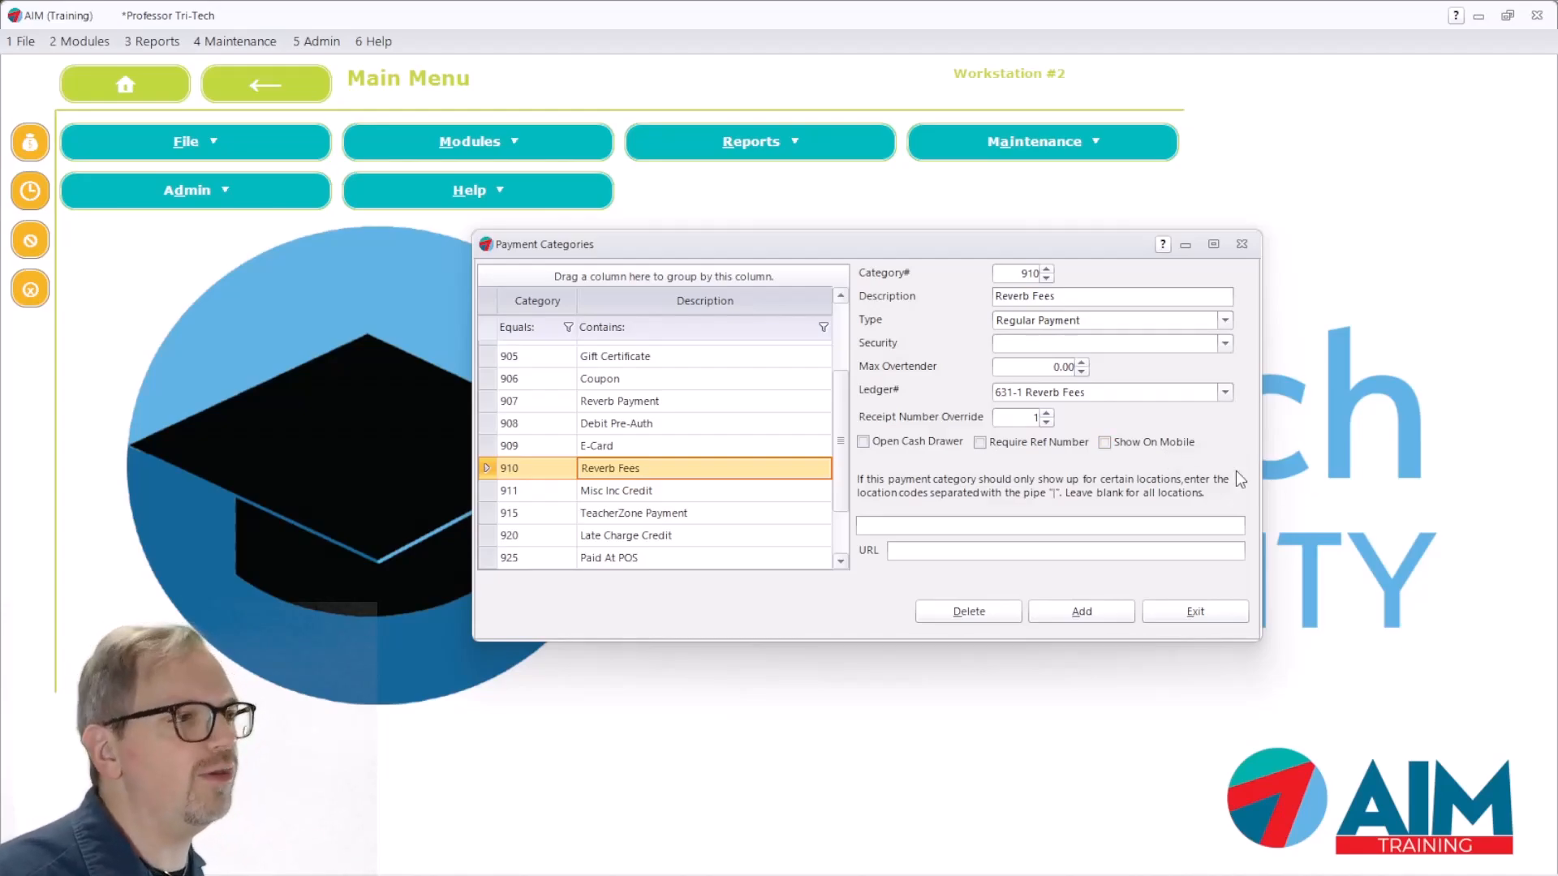
pyautogui.click(1191, 613)
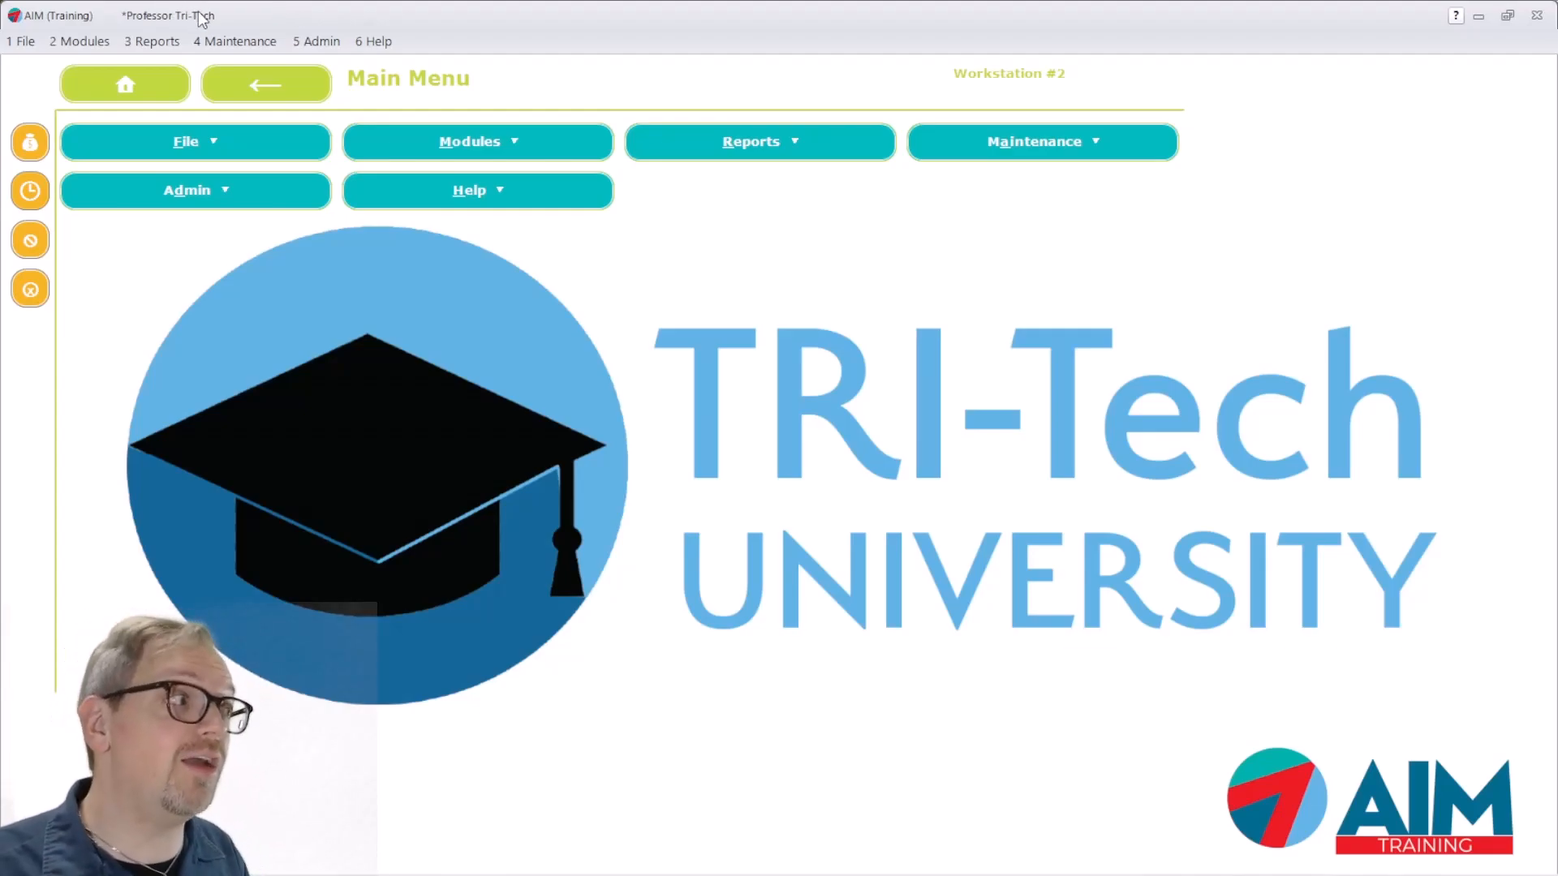
# Open the integration settings of the Flute sub category under Band Instruments in the inventory sub category maintenance.
pyautogui.click(270, 45)
pyautogui.moveTo(281, 81)
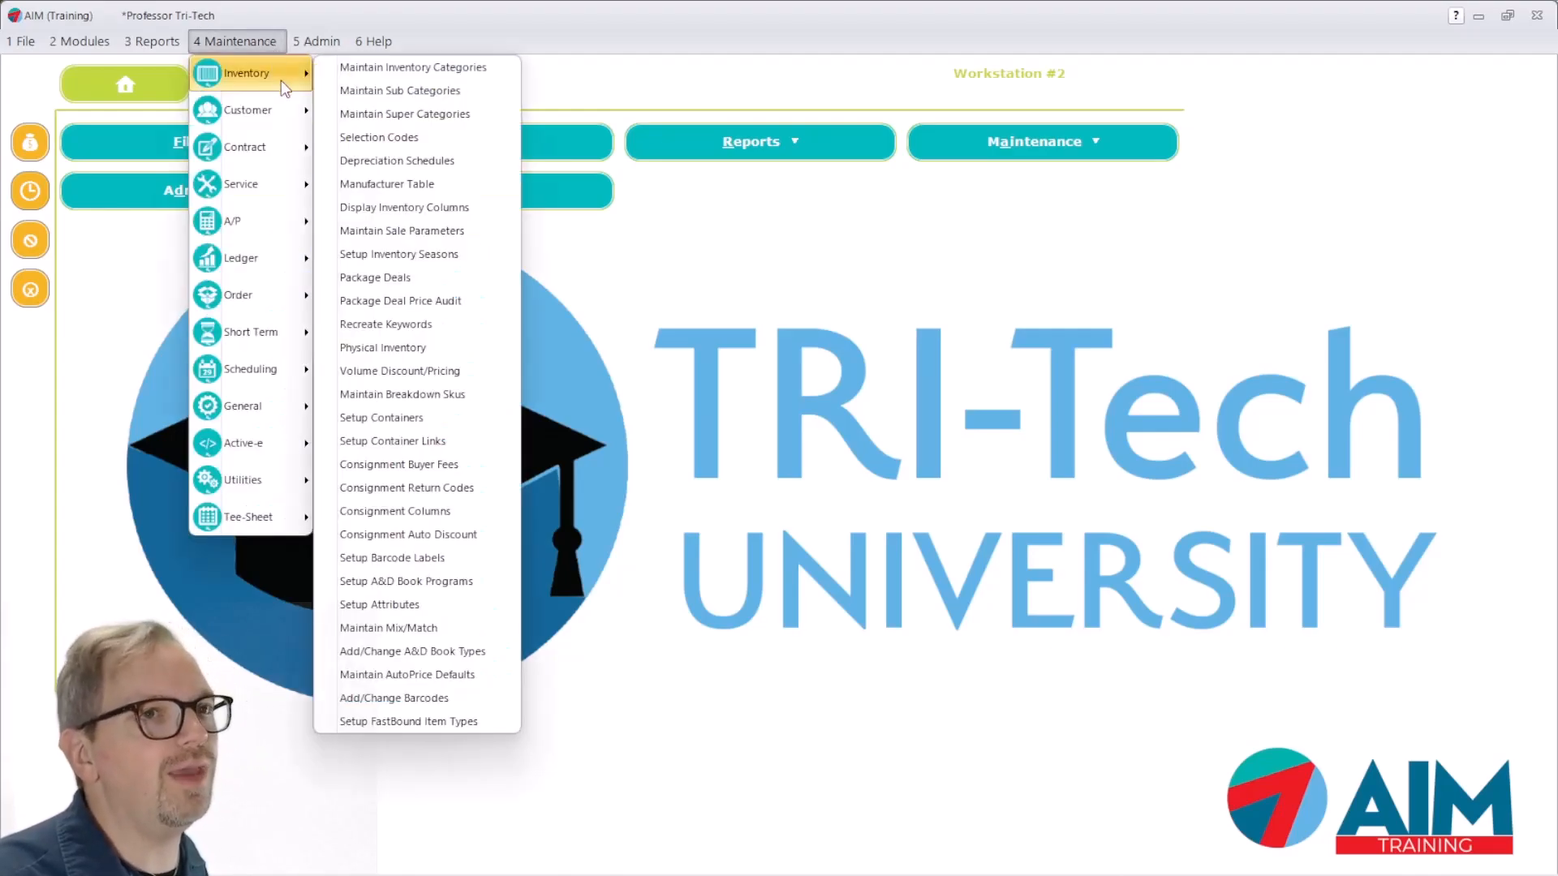
pyautogui.click(406, 84)
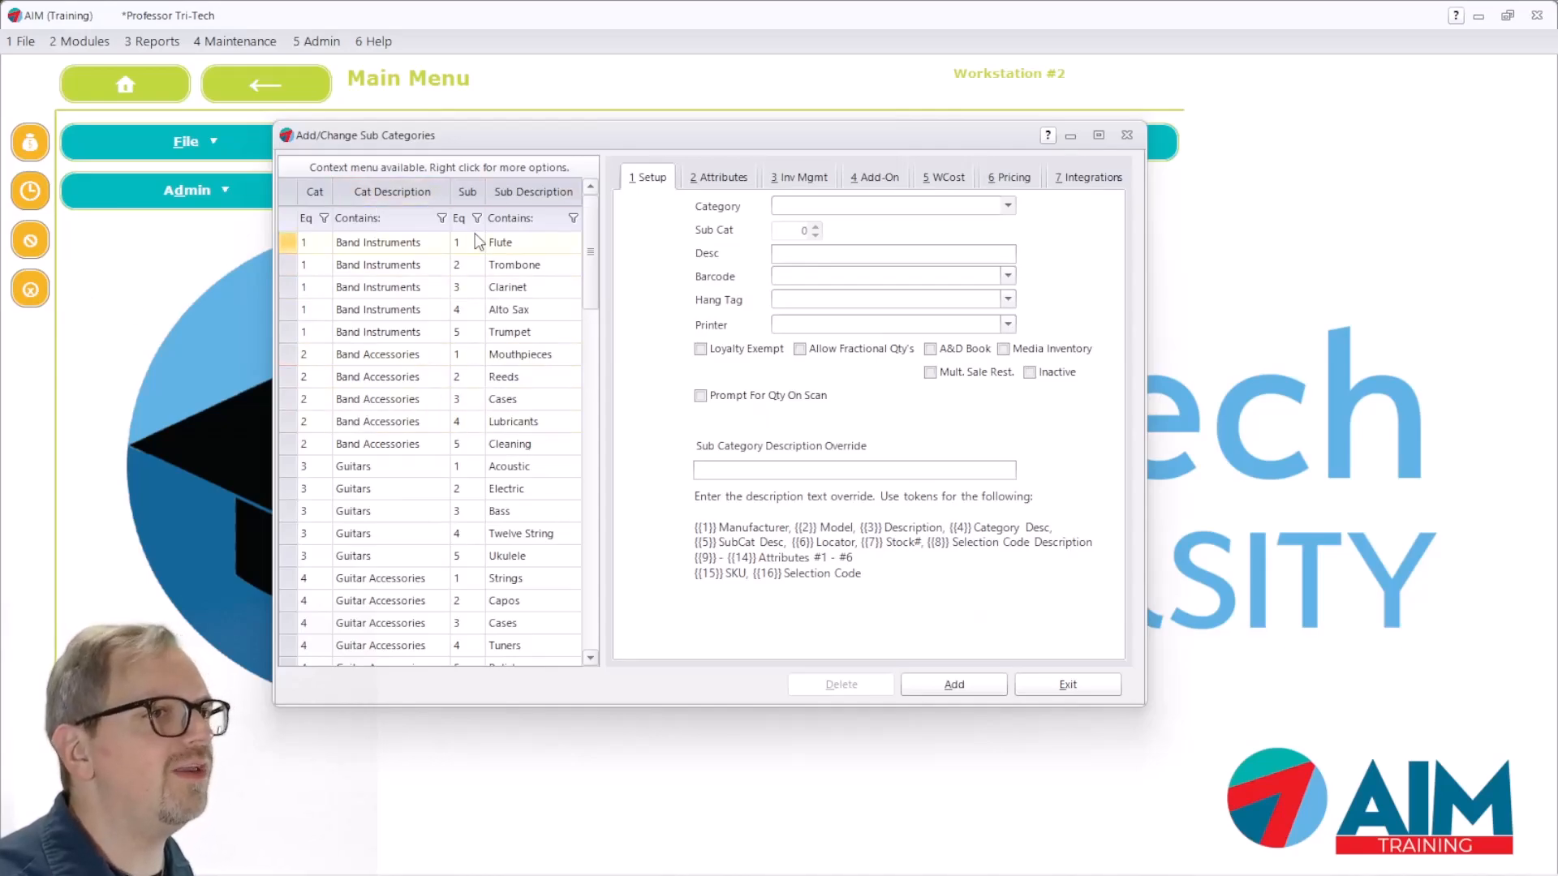
pyautogui.click(401, 243)
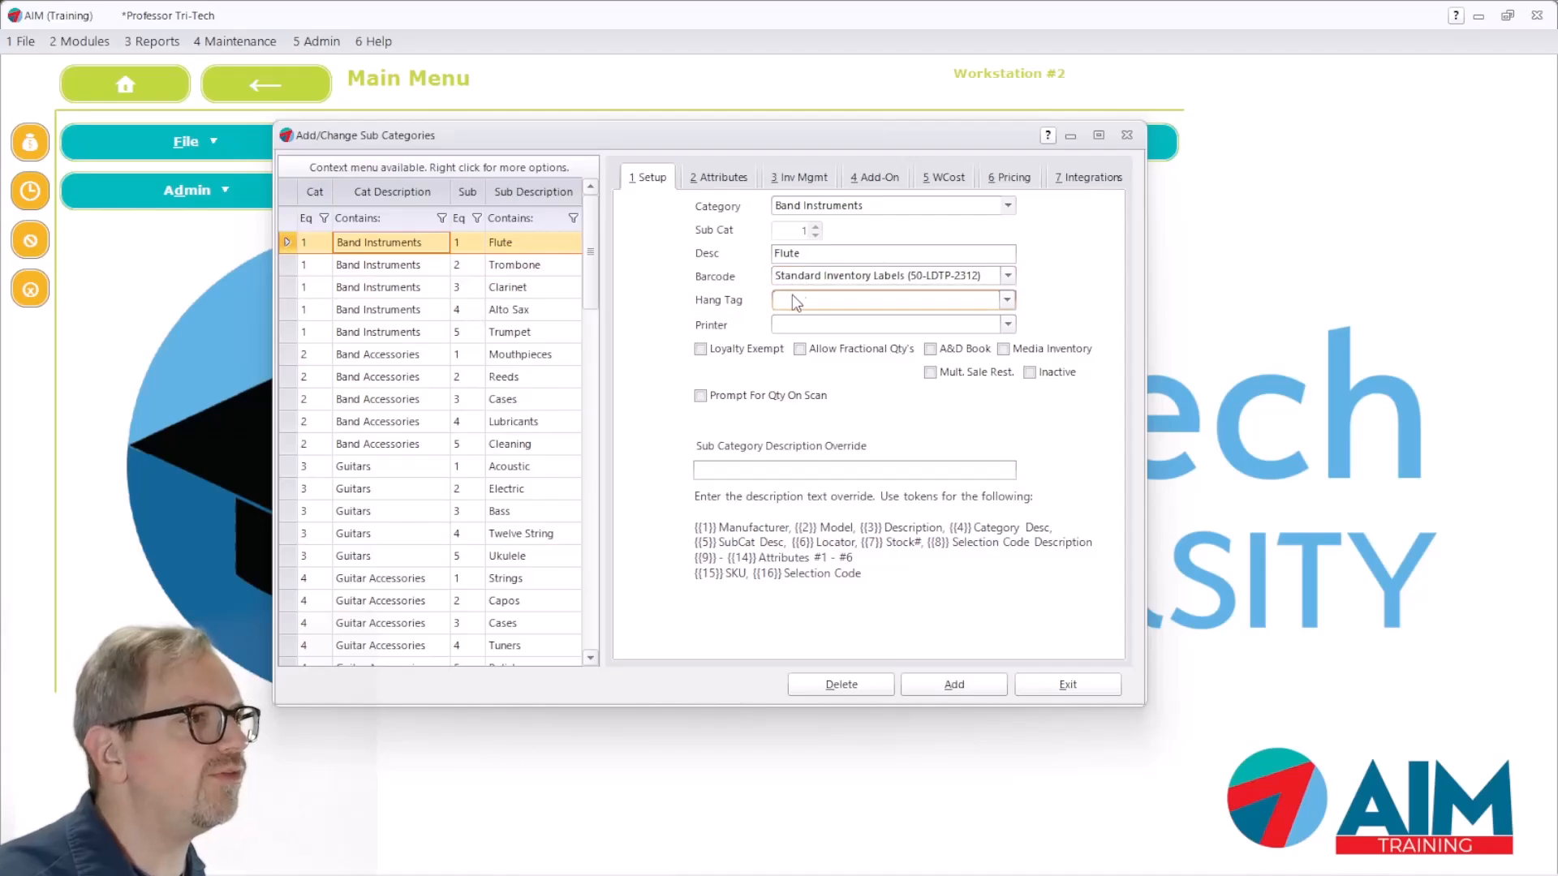
pyautogui.click(1094, 180)
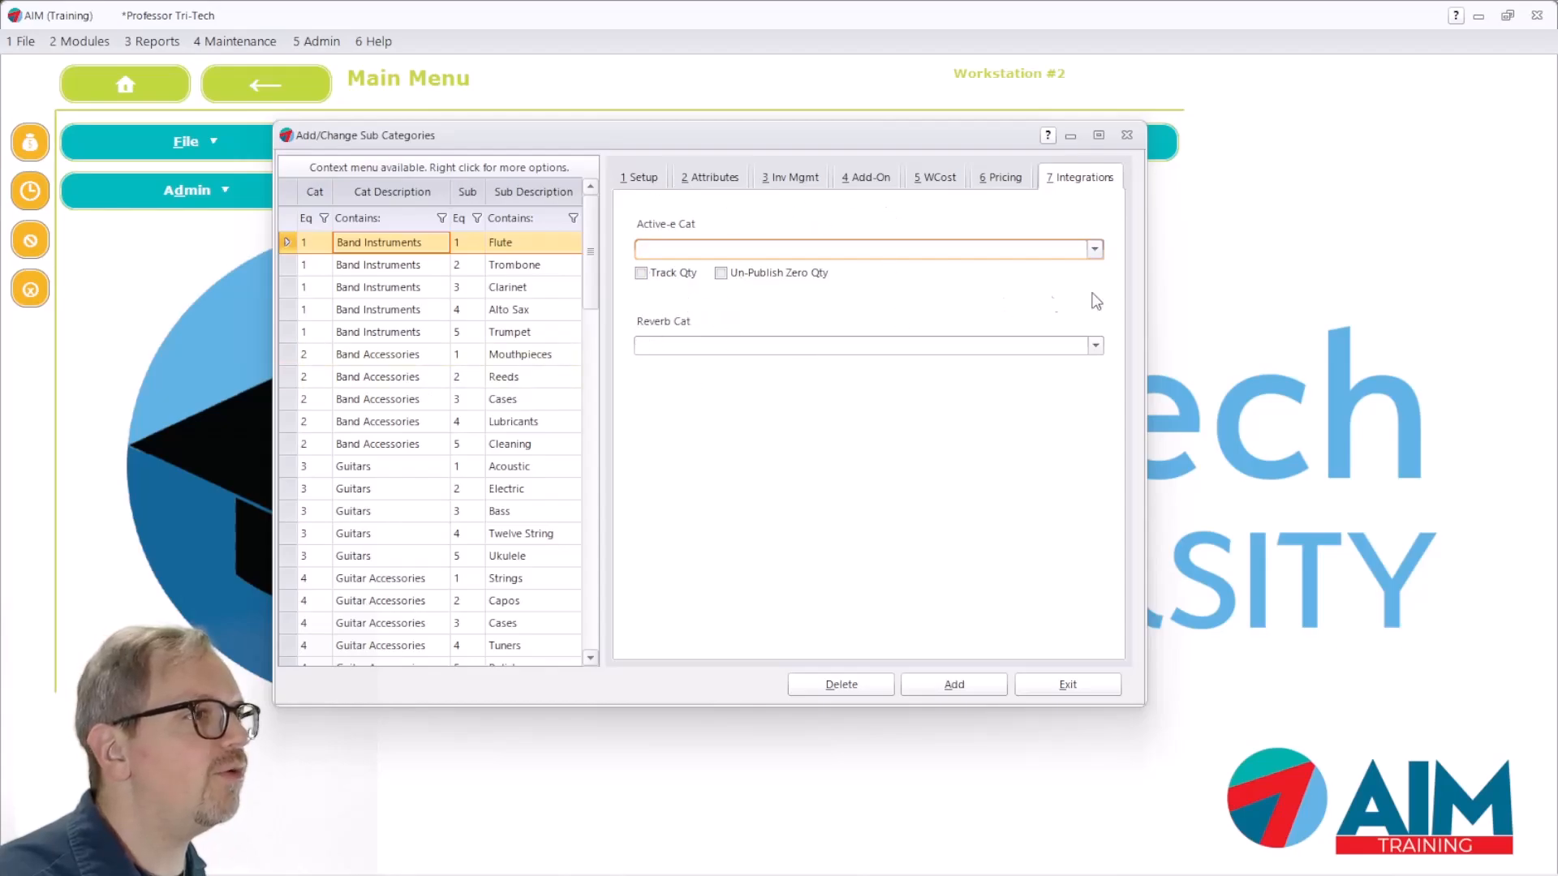
# Search the Reverb categories for "flute", assign Band and Orchestra => Flutes to the Flute sub category, and save it.
pyautogui.click(1095, 347)
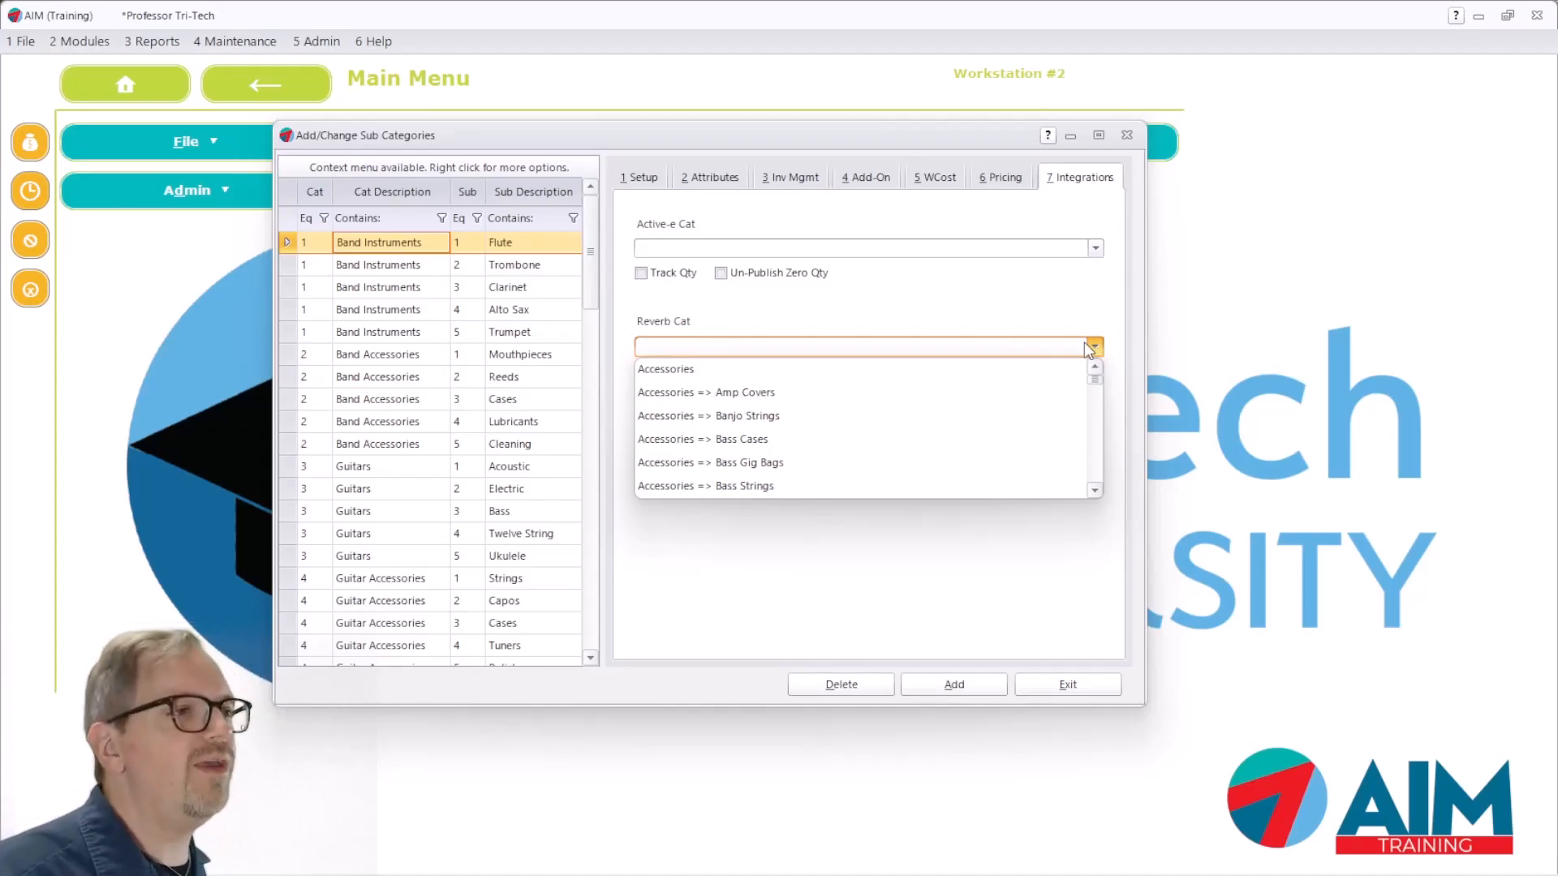
pyautogui.scroll(-10, 1098, 490)
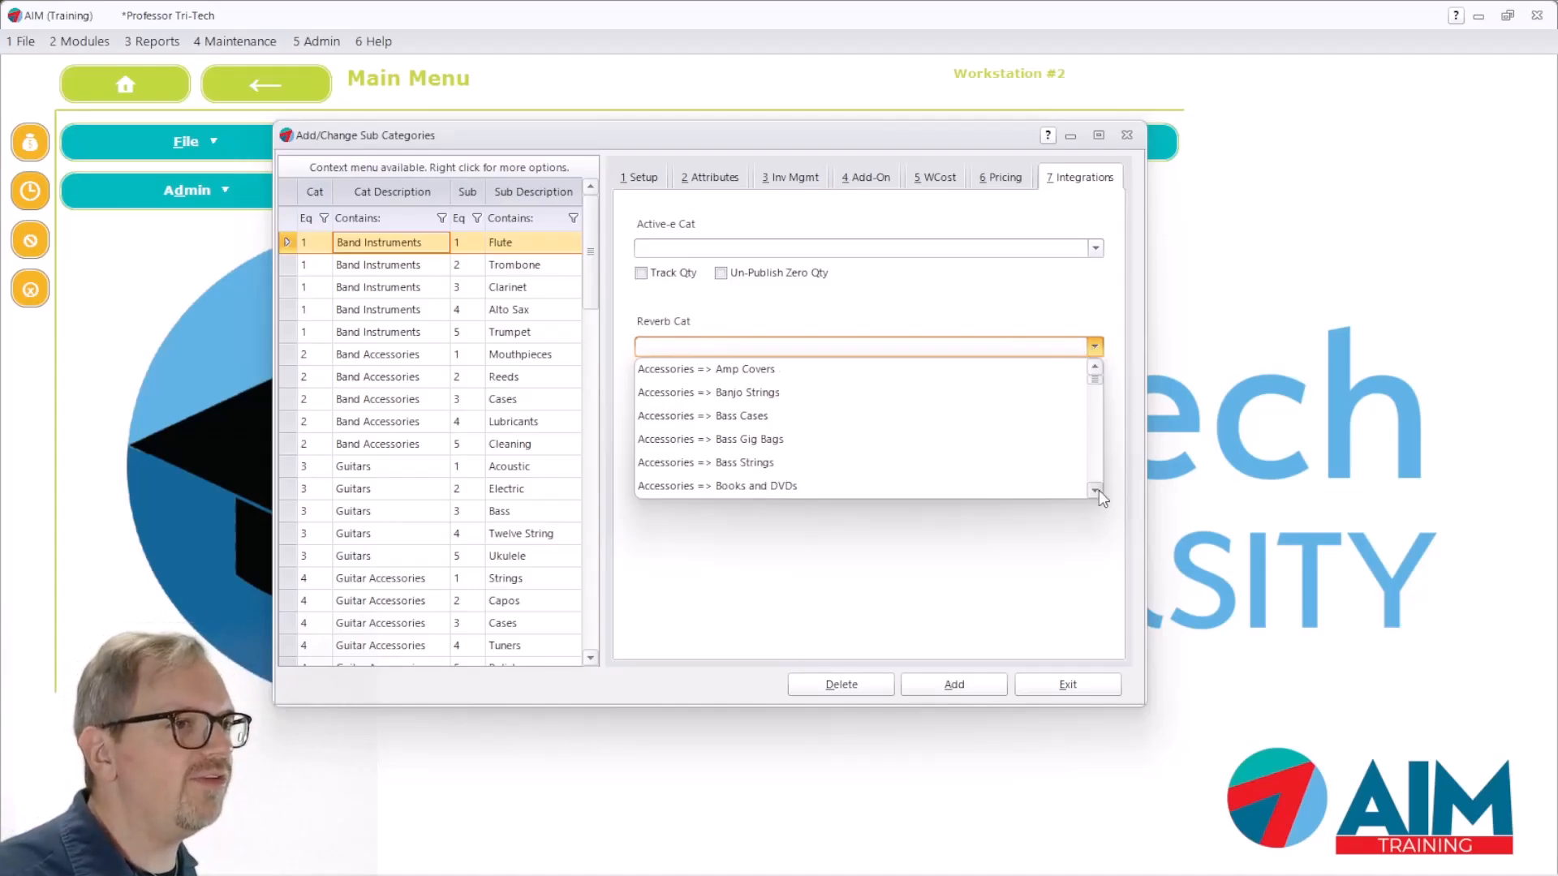
pyautogui.scroll(-10, 1099, 490)
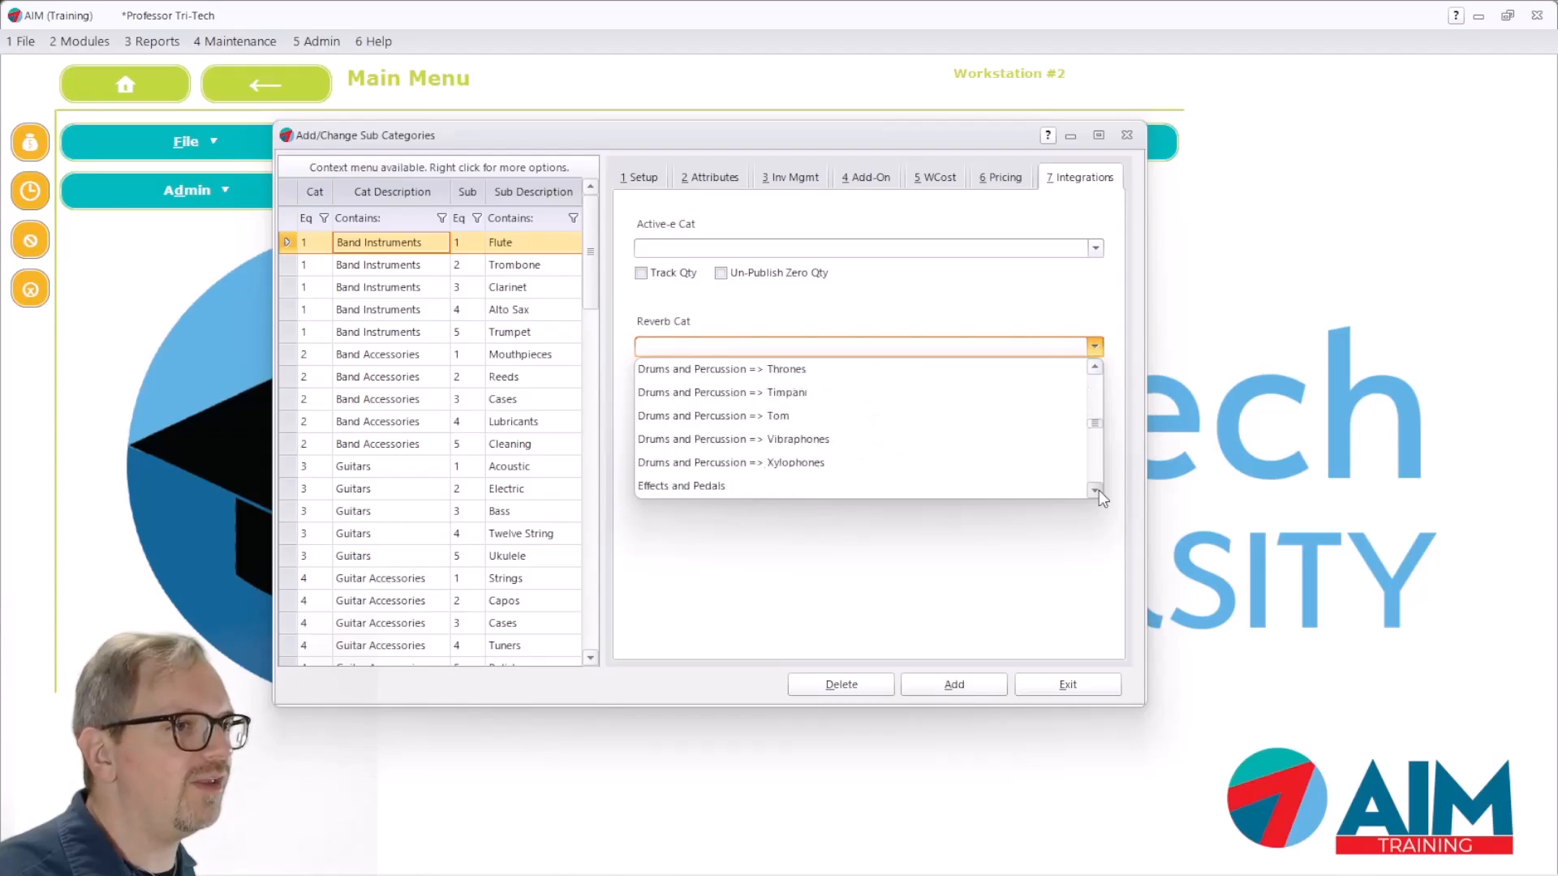
pyautogui.scroll(-8, 1098, 490)
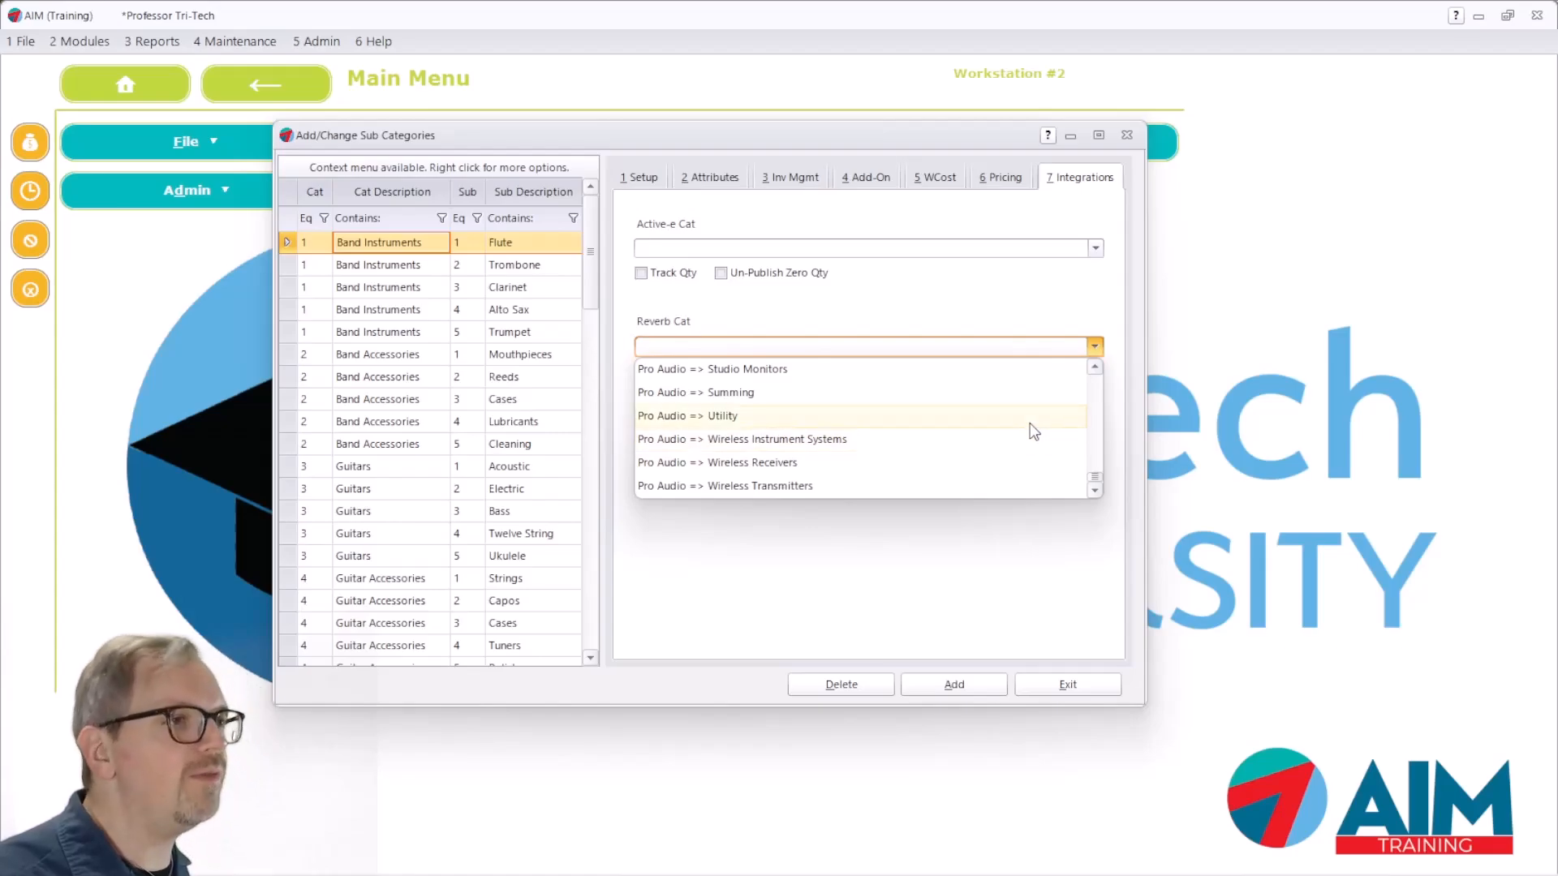
pyautogui.press('F2')
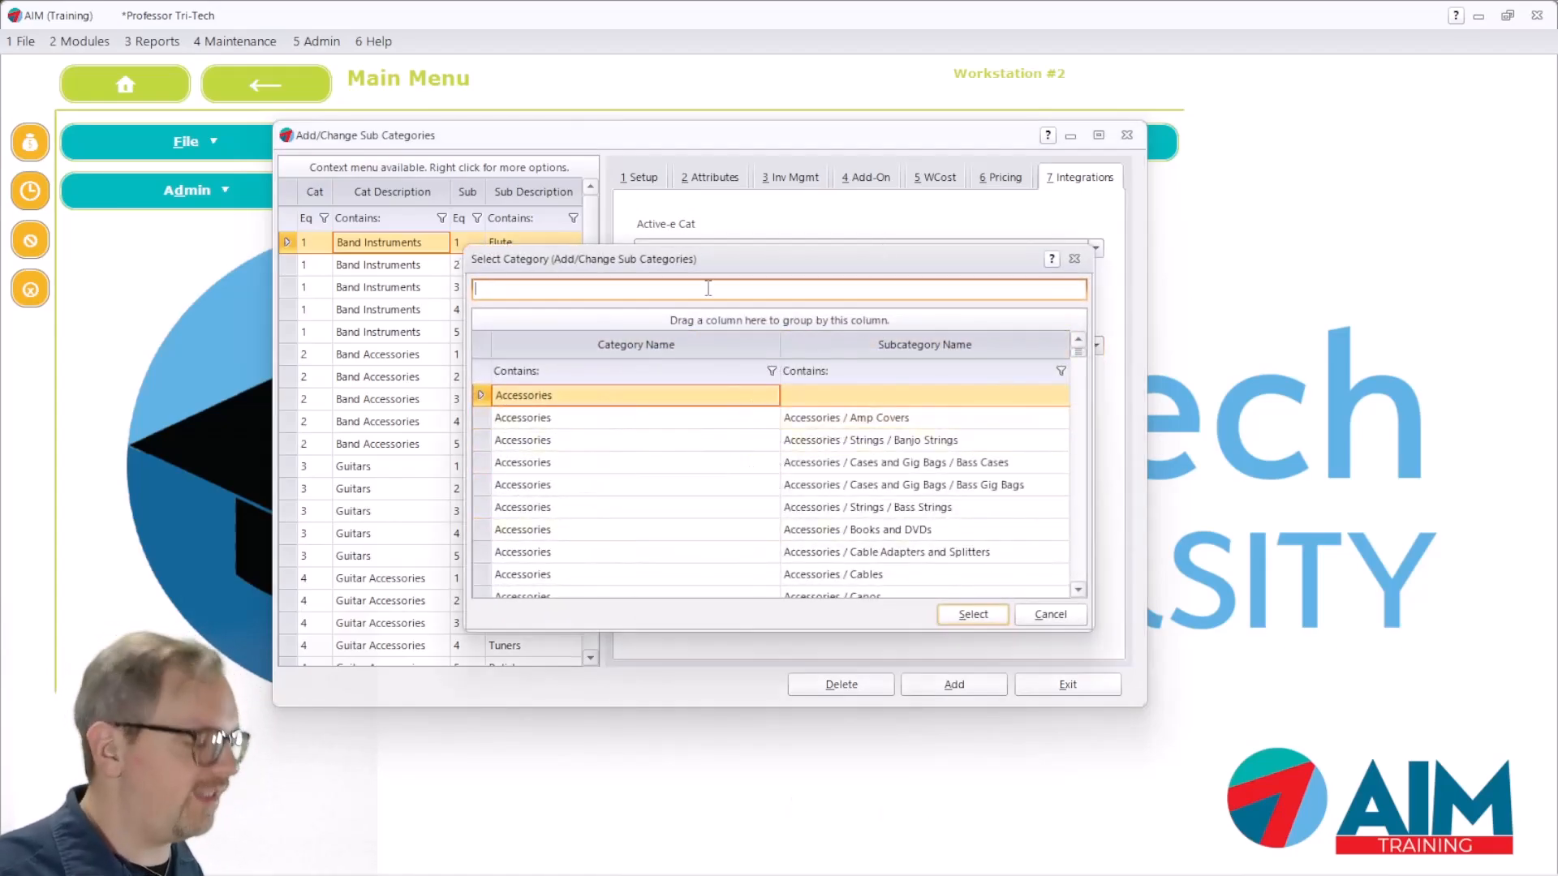
pyautogui.write('flute')
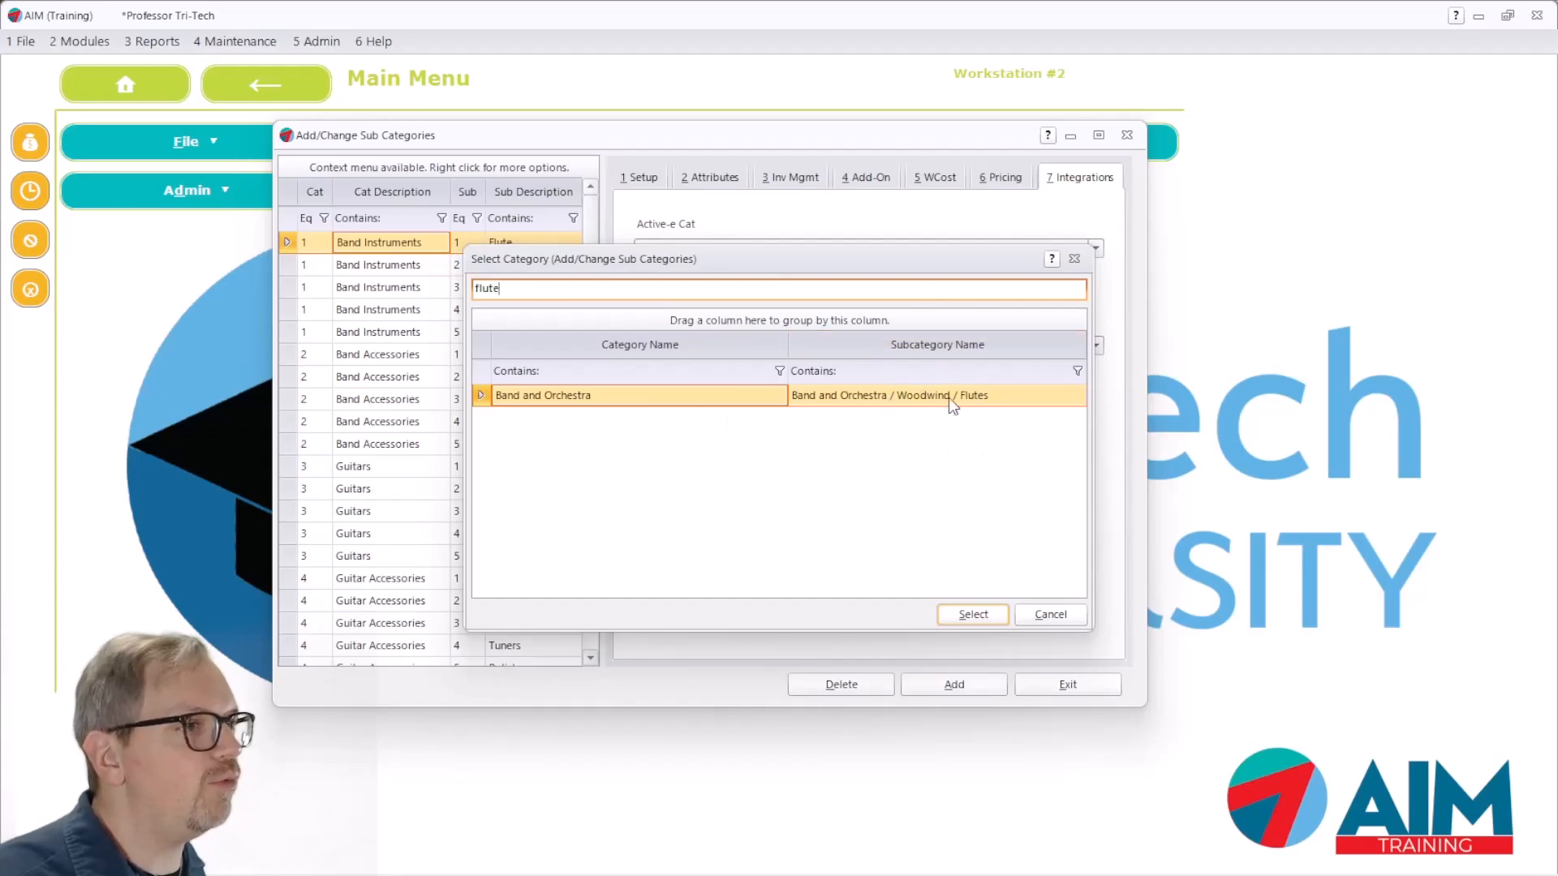
pyautogui.click(973, 610)
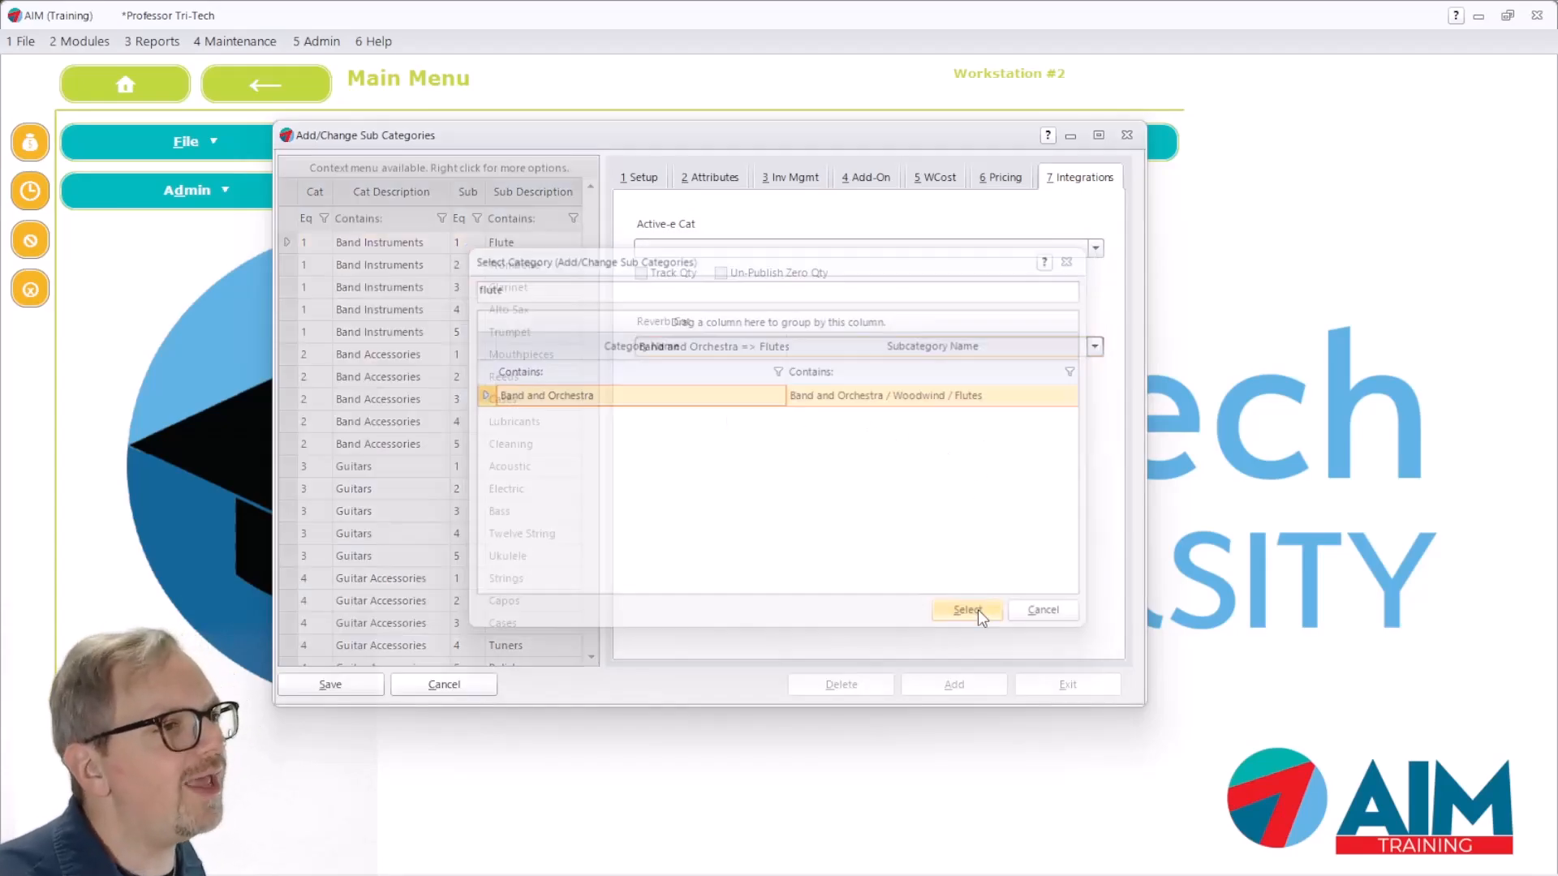
pyautogui.click(339, 681)
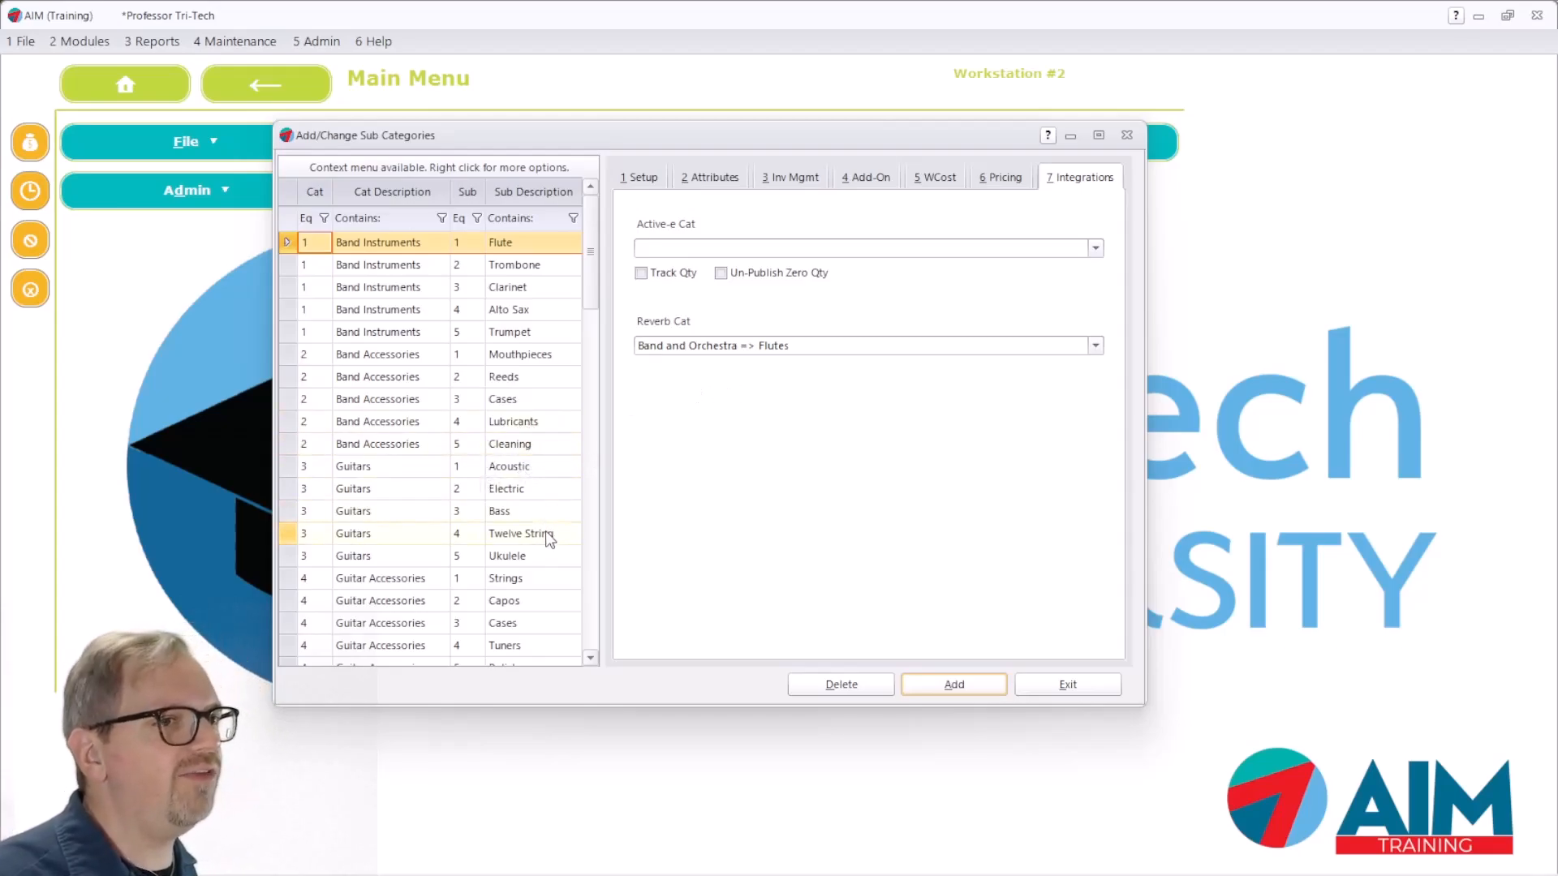
# Try setting the Reverb category of the Acoustic sub category under Guitars to the general Acoustic Guitars.
pyautogui.click(359, 467)
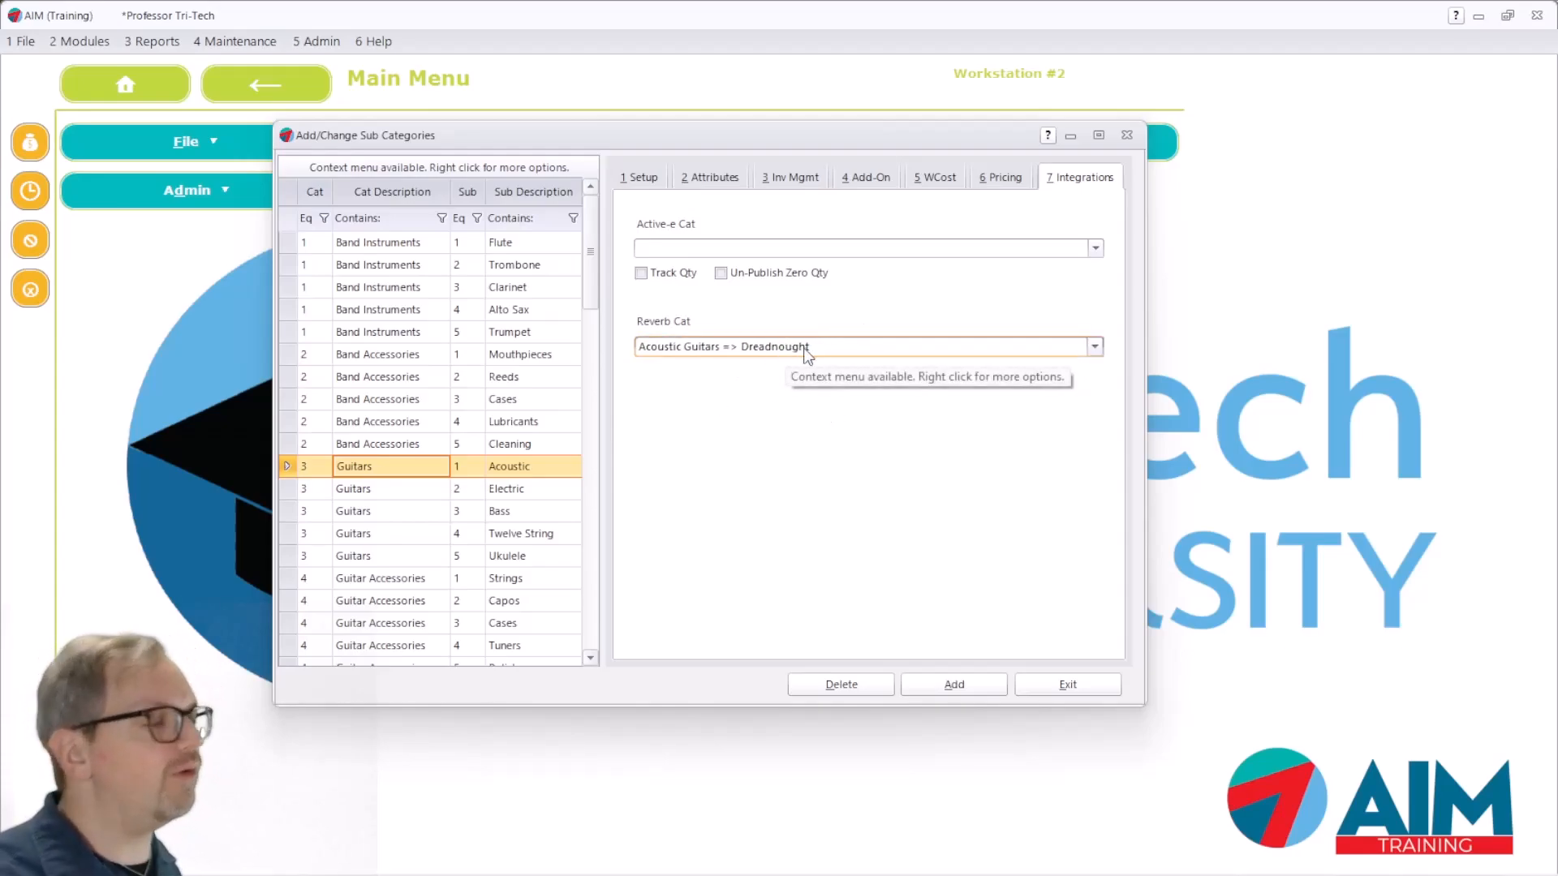
pyautogui.click(849, 351)
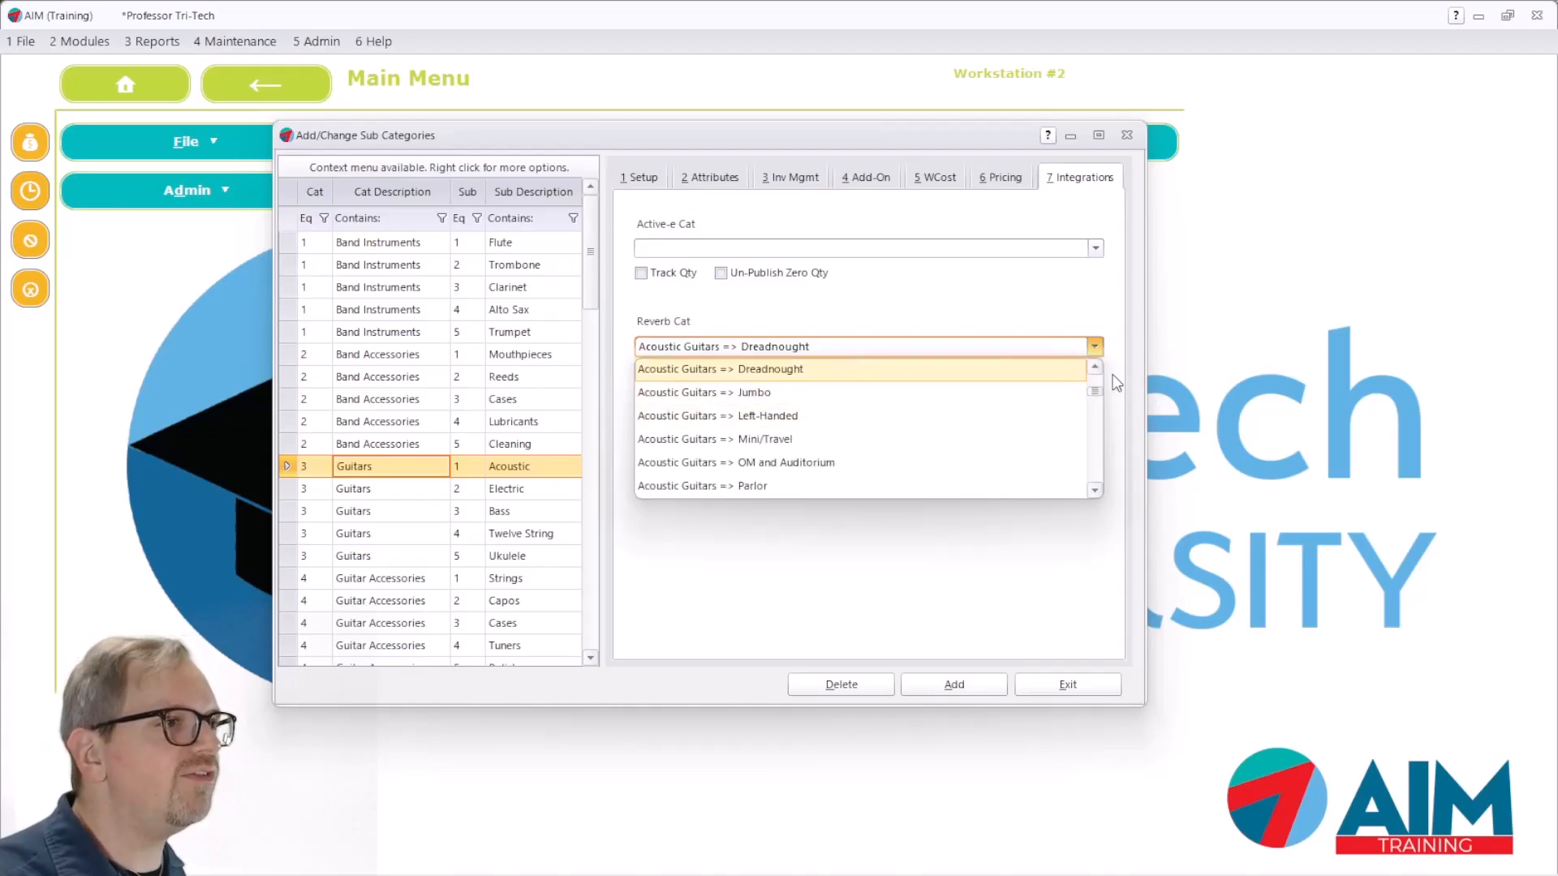
pyautogui.scroll(4, 1092, 367)
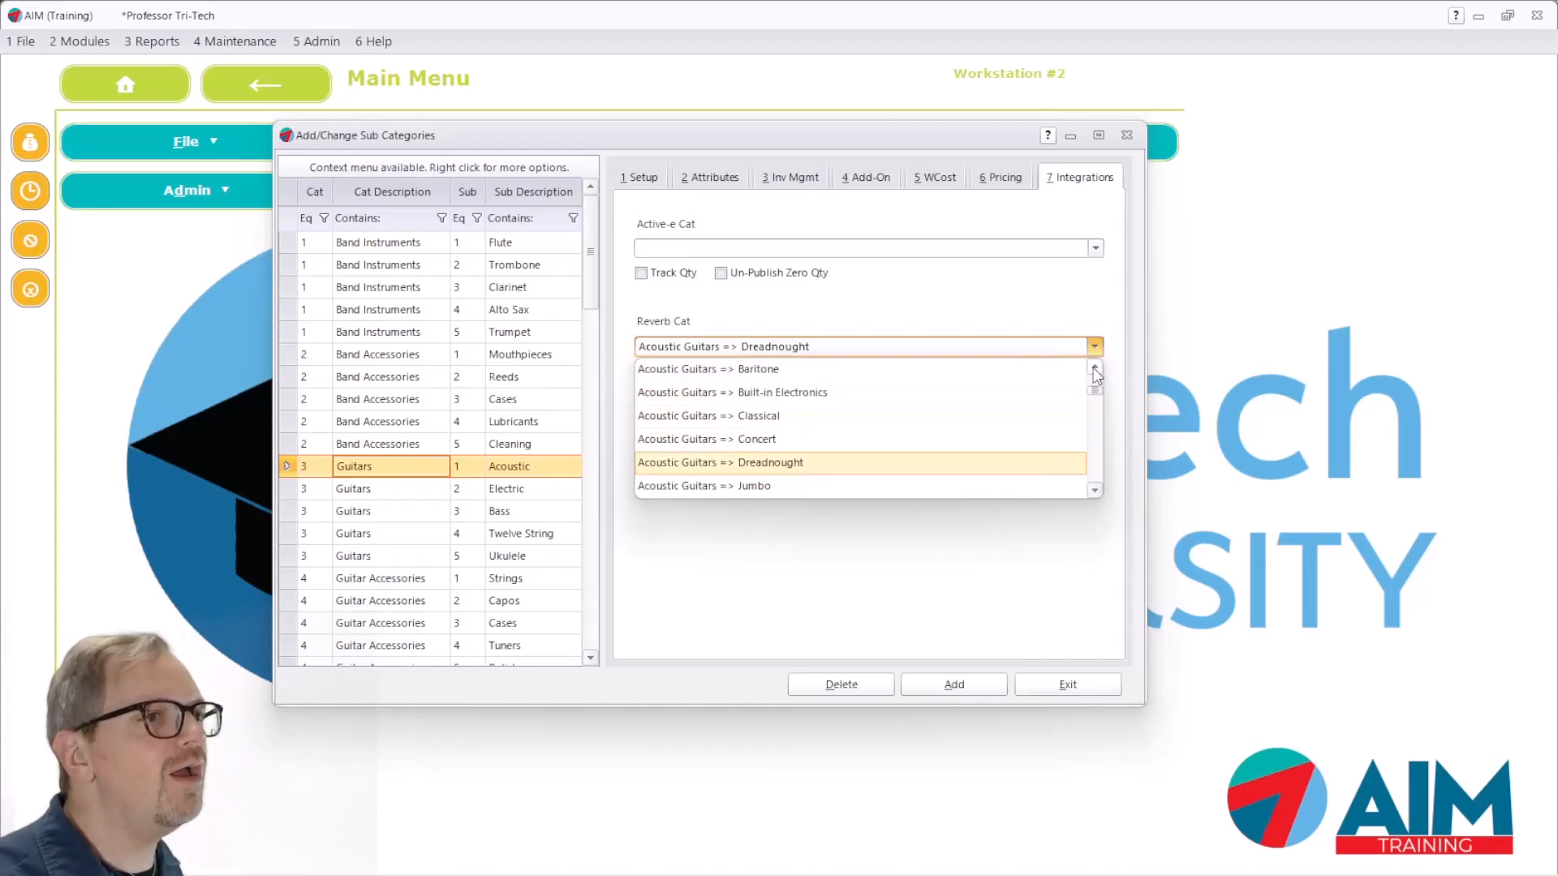
pyautogui.scroll(3, 1093, 367)
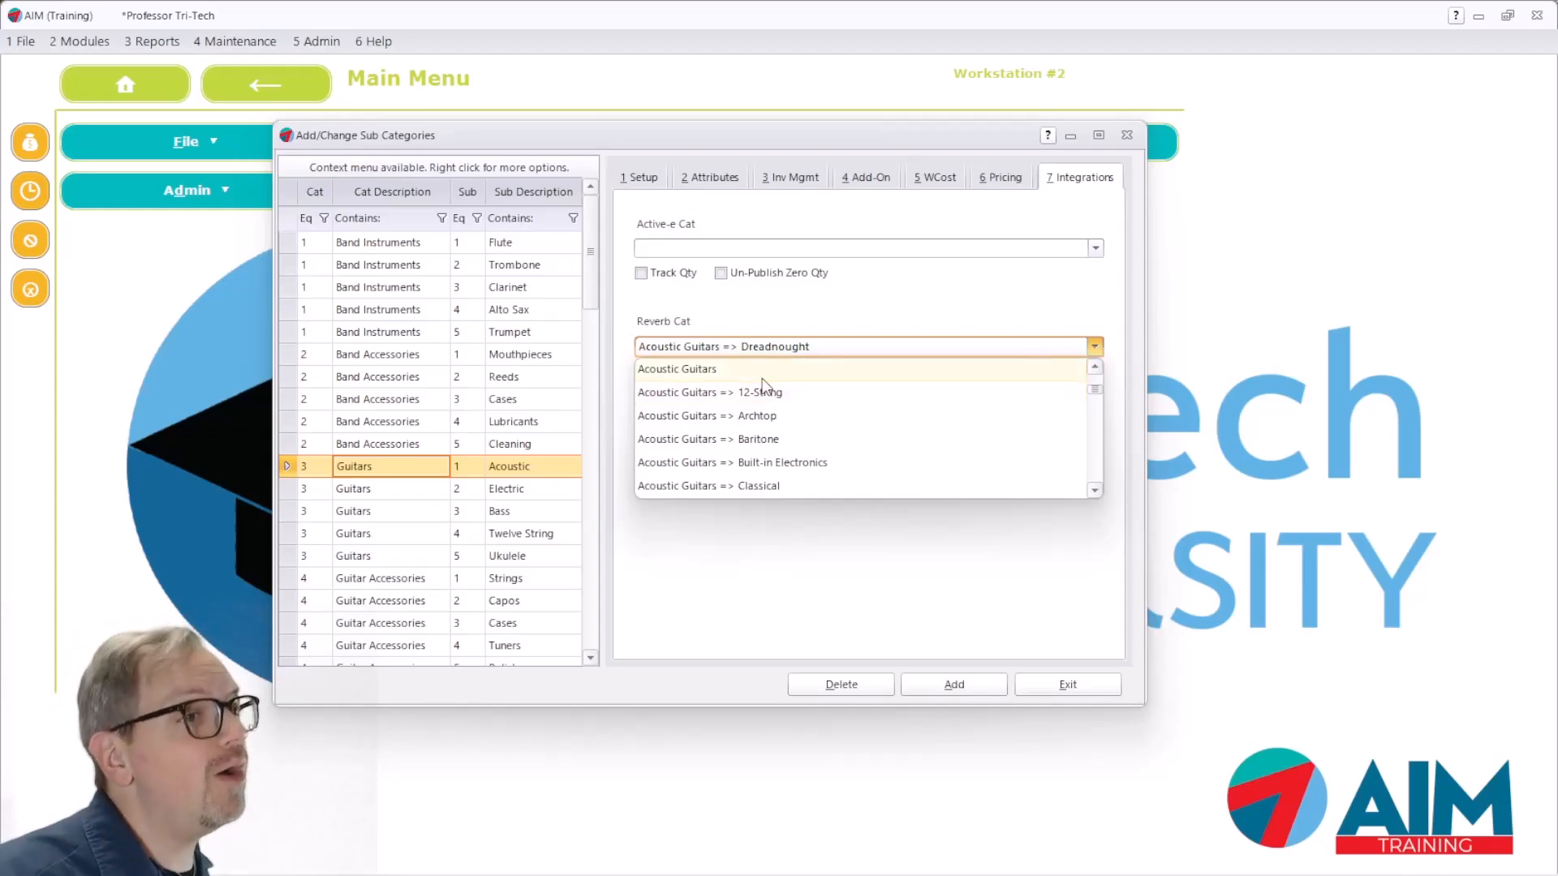
pyautogui.click(728, 369)
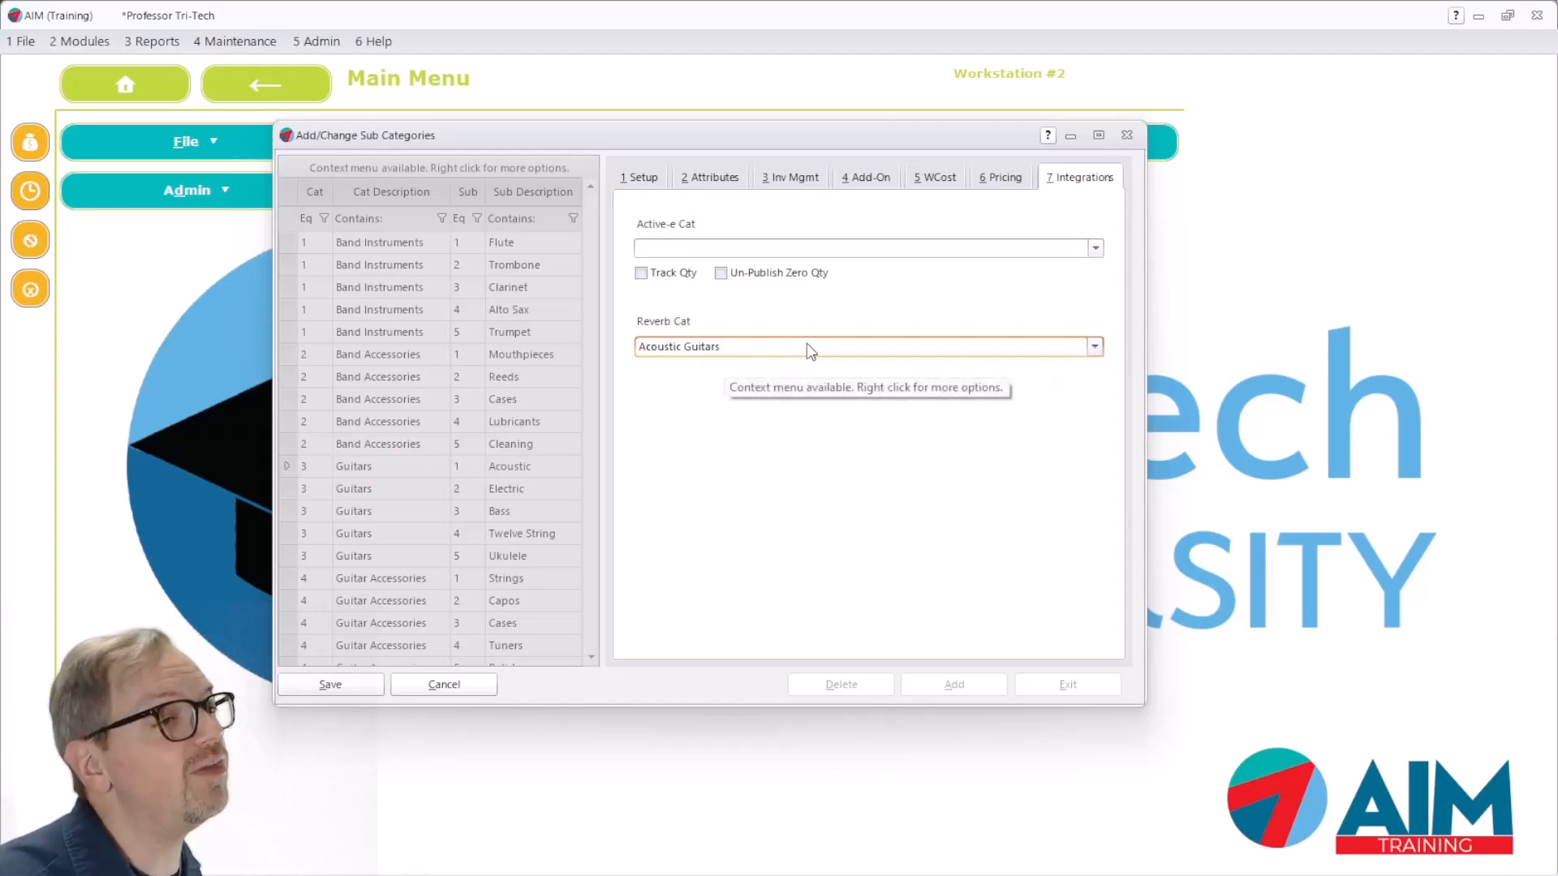
# Look through the more specific Acoustic Guitars options for the Reverb category, and cancel the pending change to the Acoustic sub category.
pyautogui.click(887, 350)
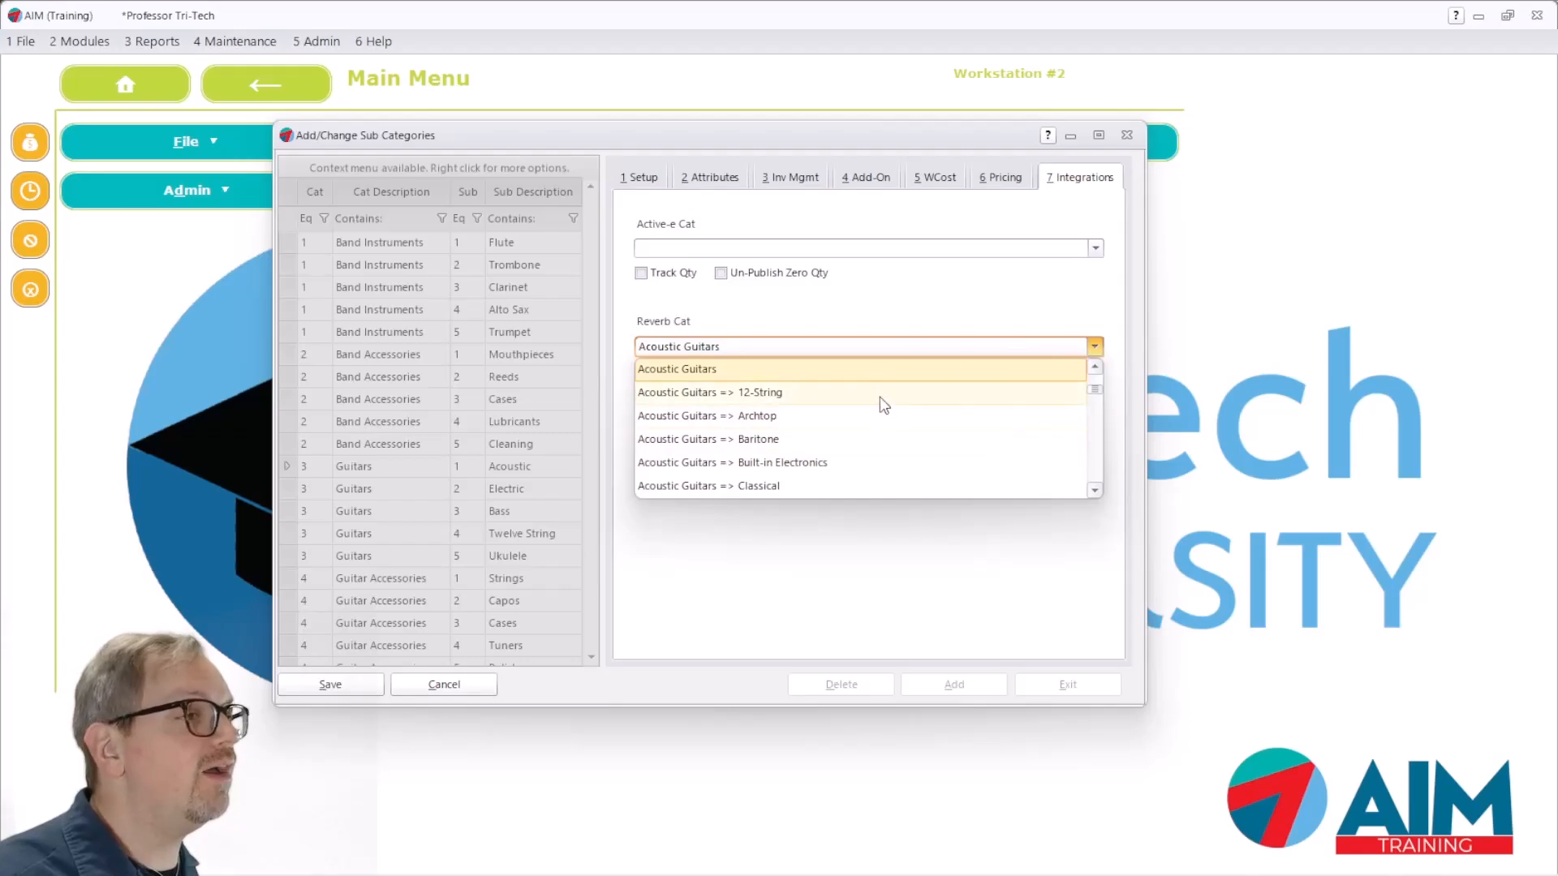
pyautogui.click(1095, 490)
pyautogui.click(1095, 490)
pyautogui.click(1095, 491)
pyautogui.click(1095, 491)
pyautogui.click(1095, 491)
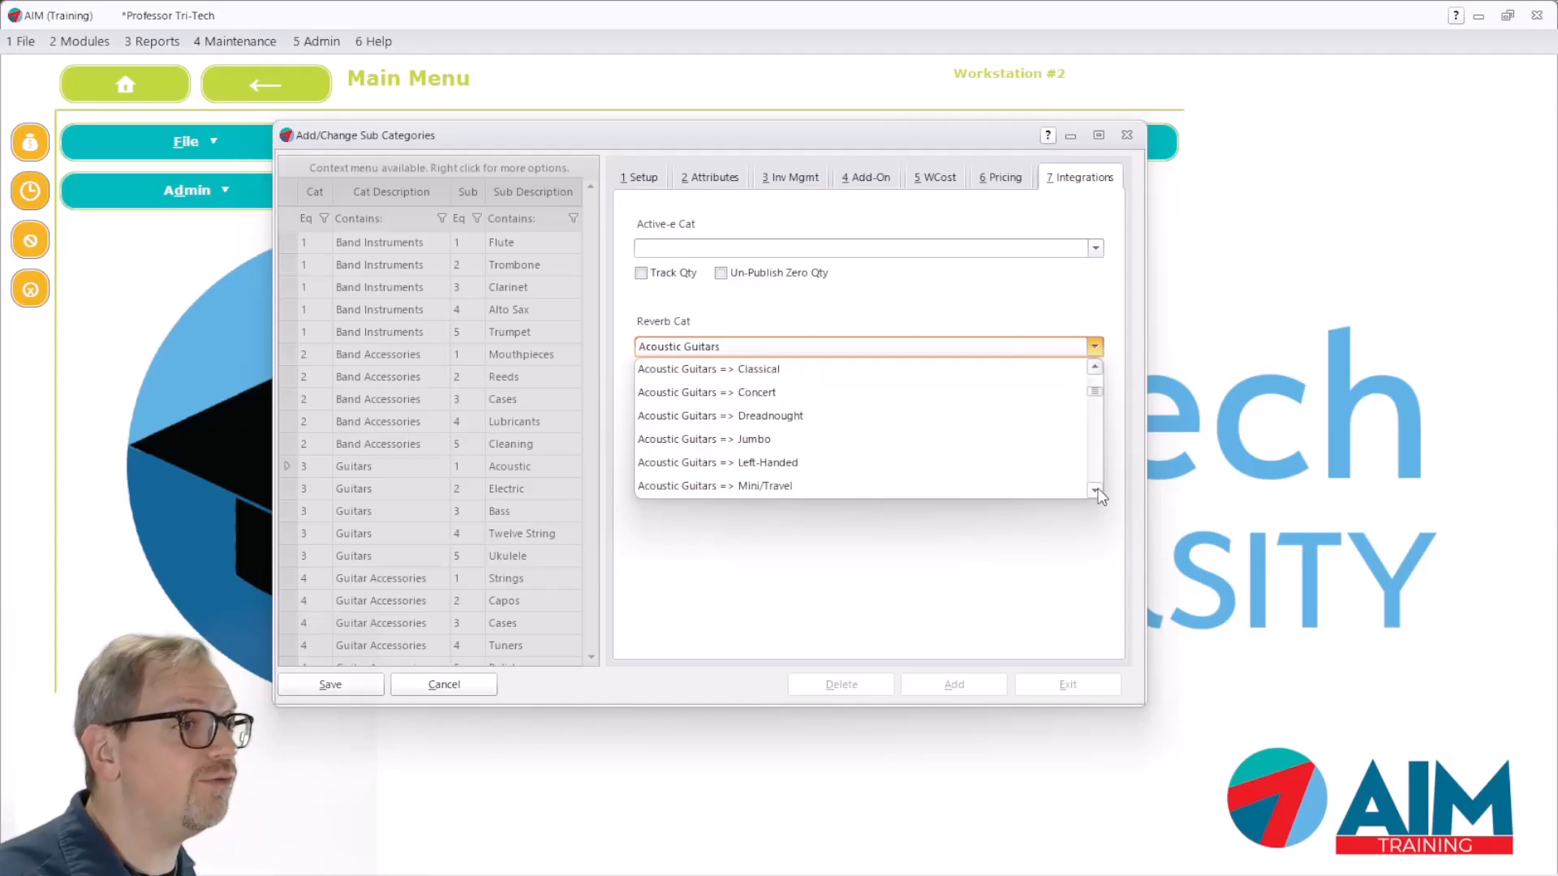
pyautogui.click(1095, 491)
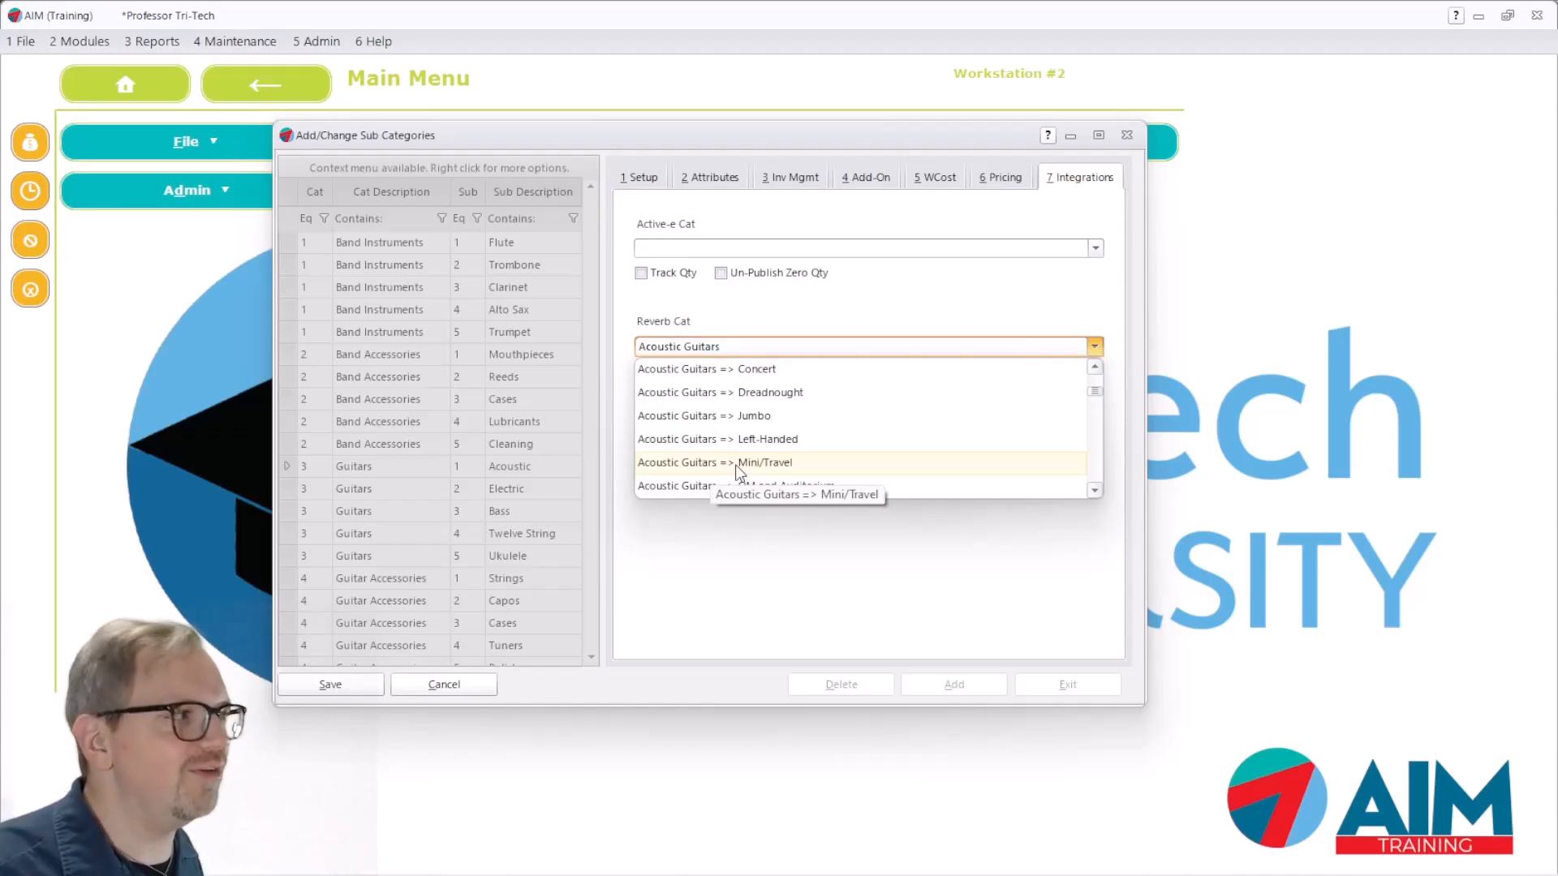
pyautogui.click(894, 348)
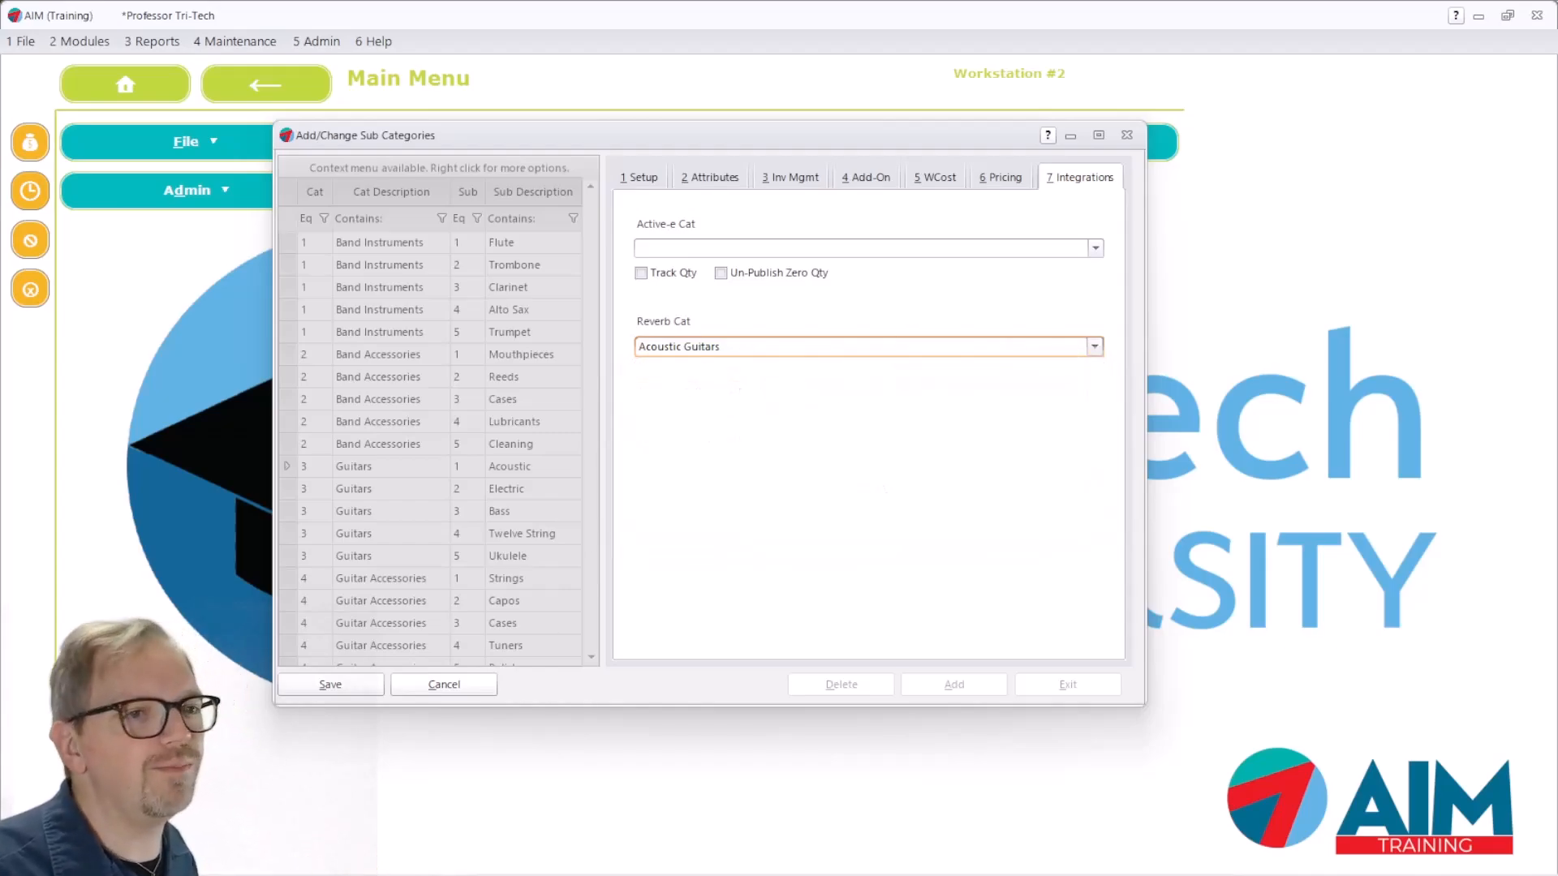
pyautogui.click(425, 694)
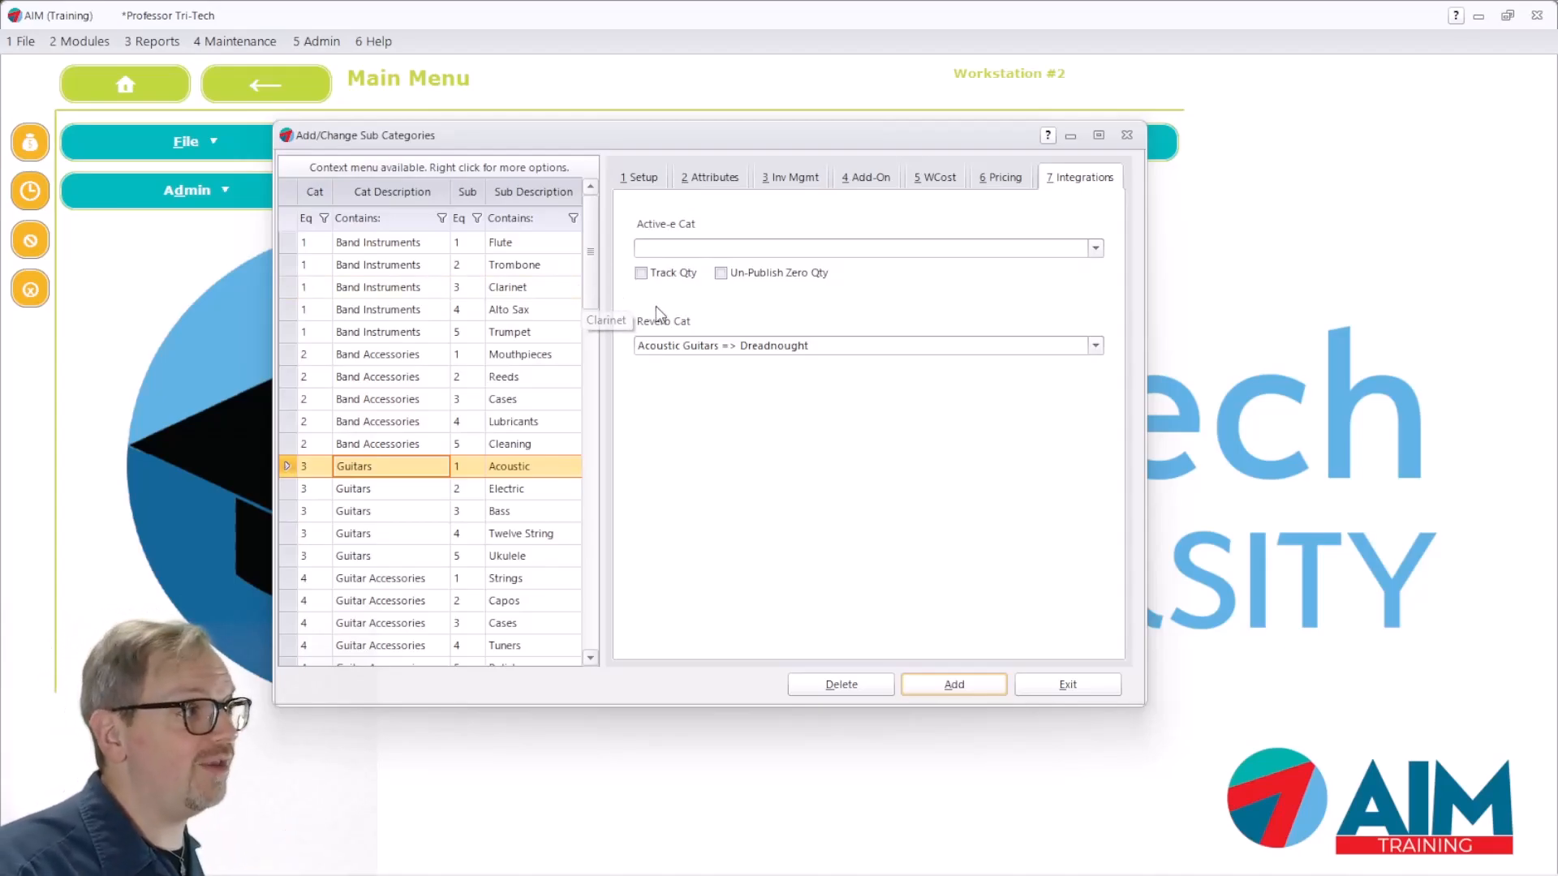
# Close the sub category maintenance and filter the system variables by configuration item "webord".
pyautogui.click(1093, 677)
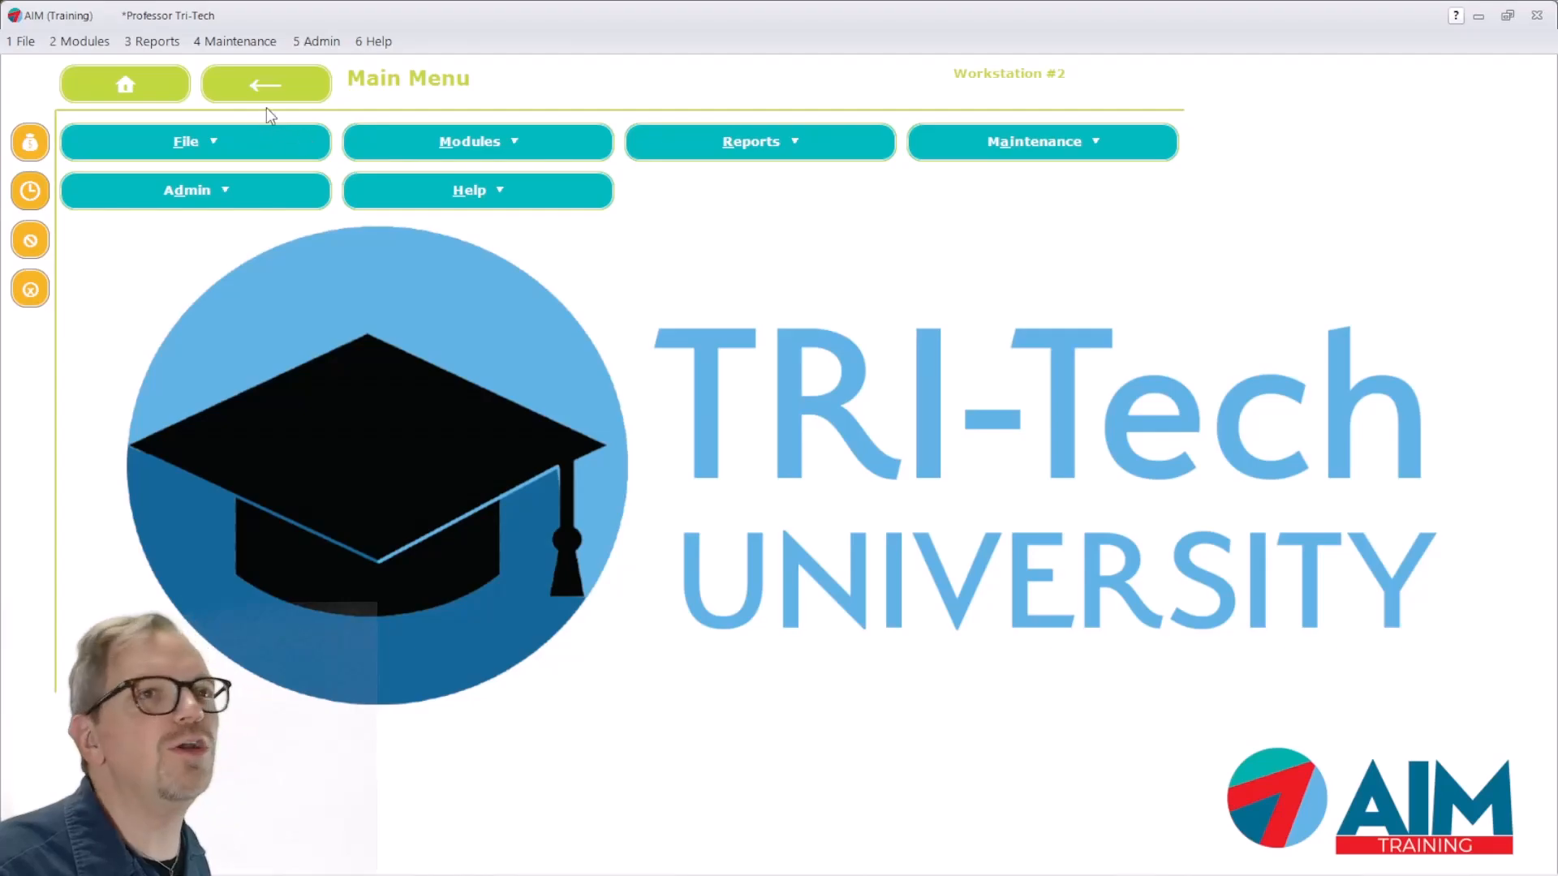
pyautogui.click(239, 40)
pyautogui.moveTo(237, 449)
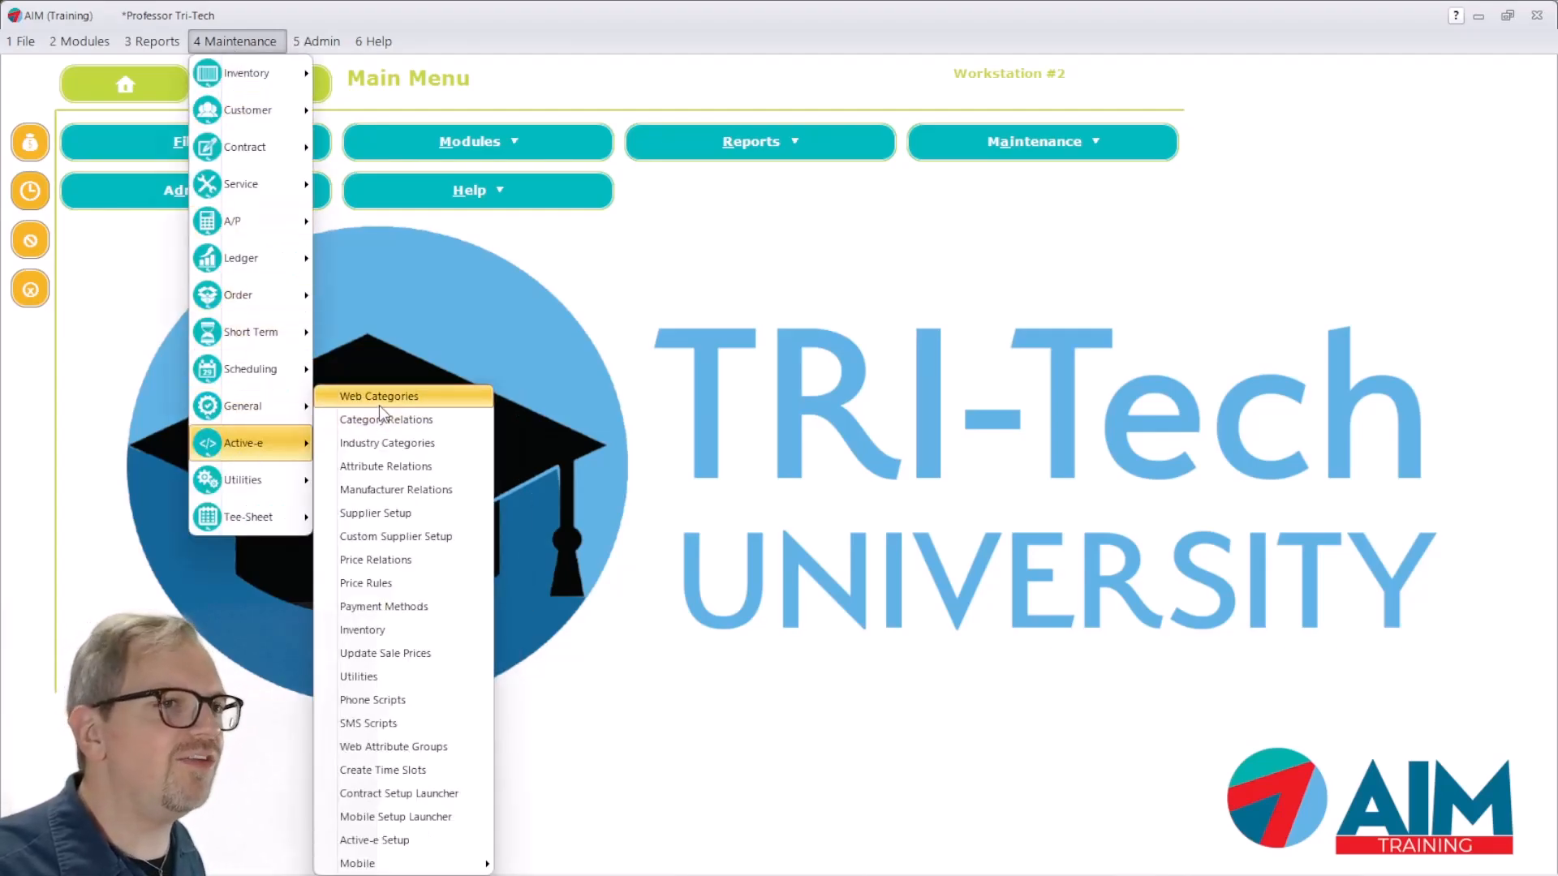
pyautogui.moveTo(284, 399)
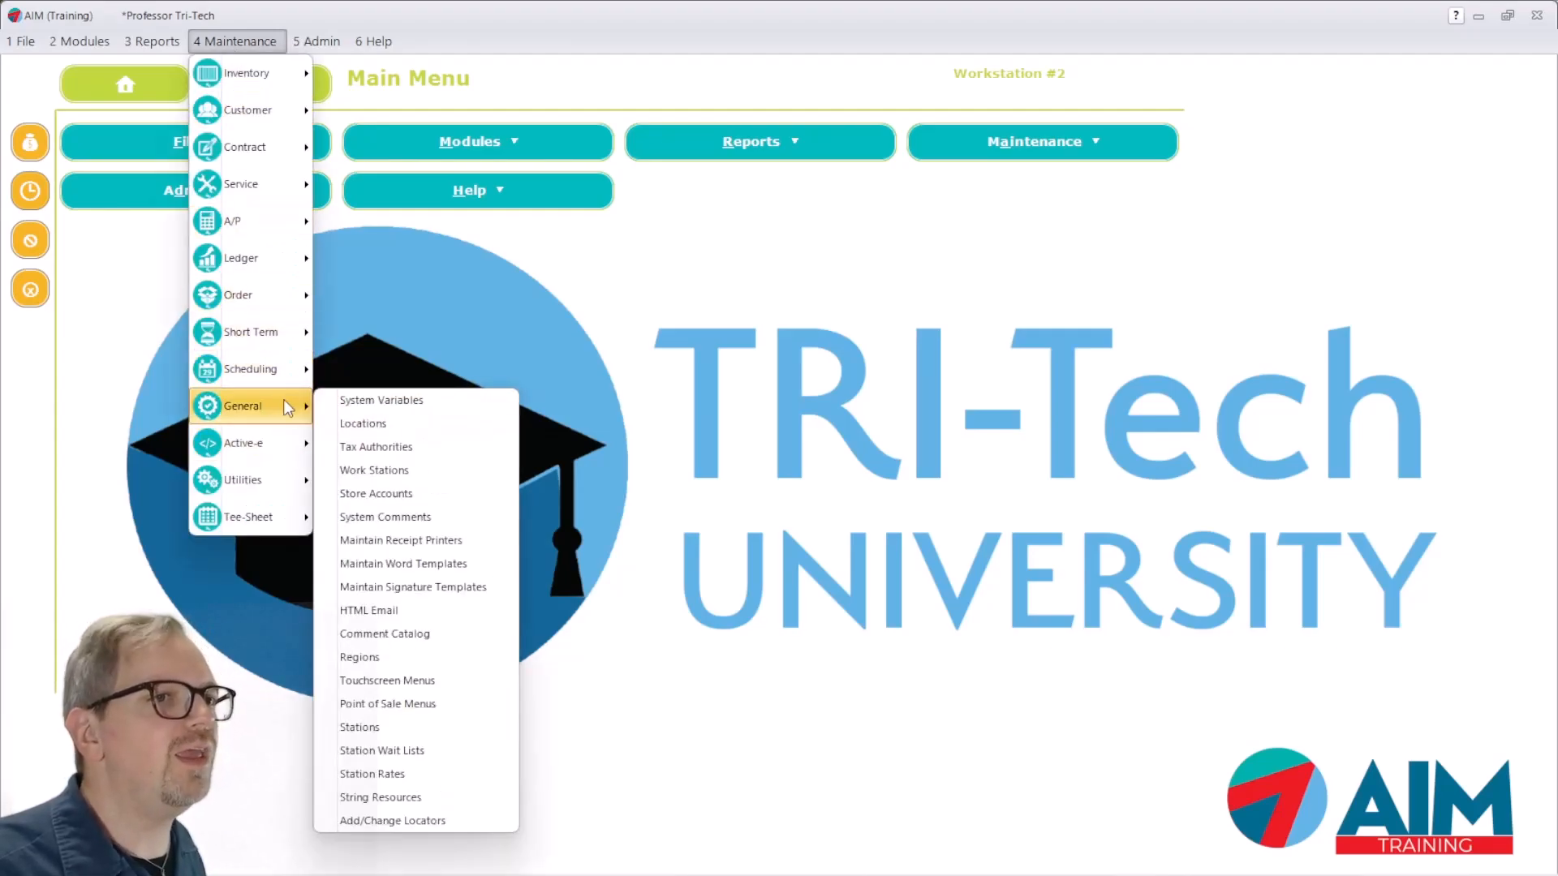
pyautogui.click(350, 399)
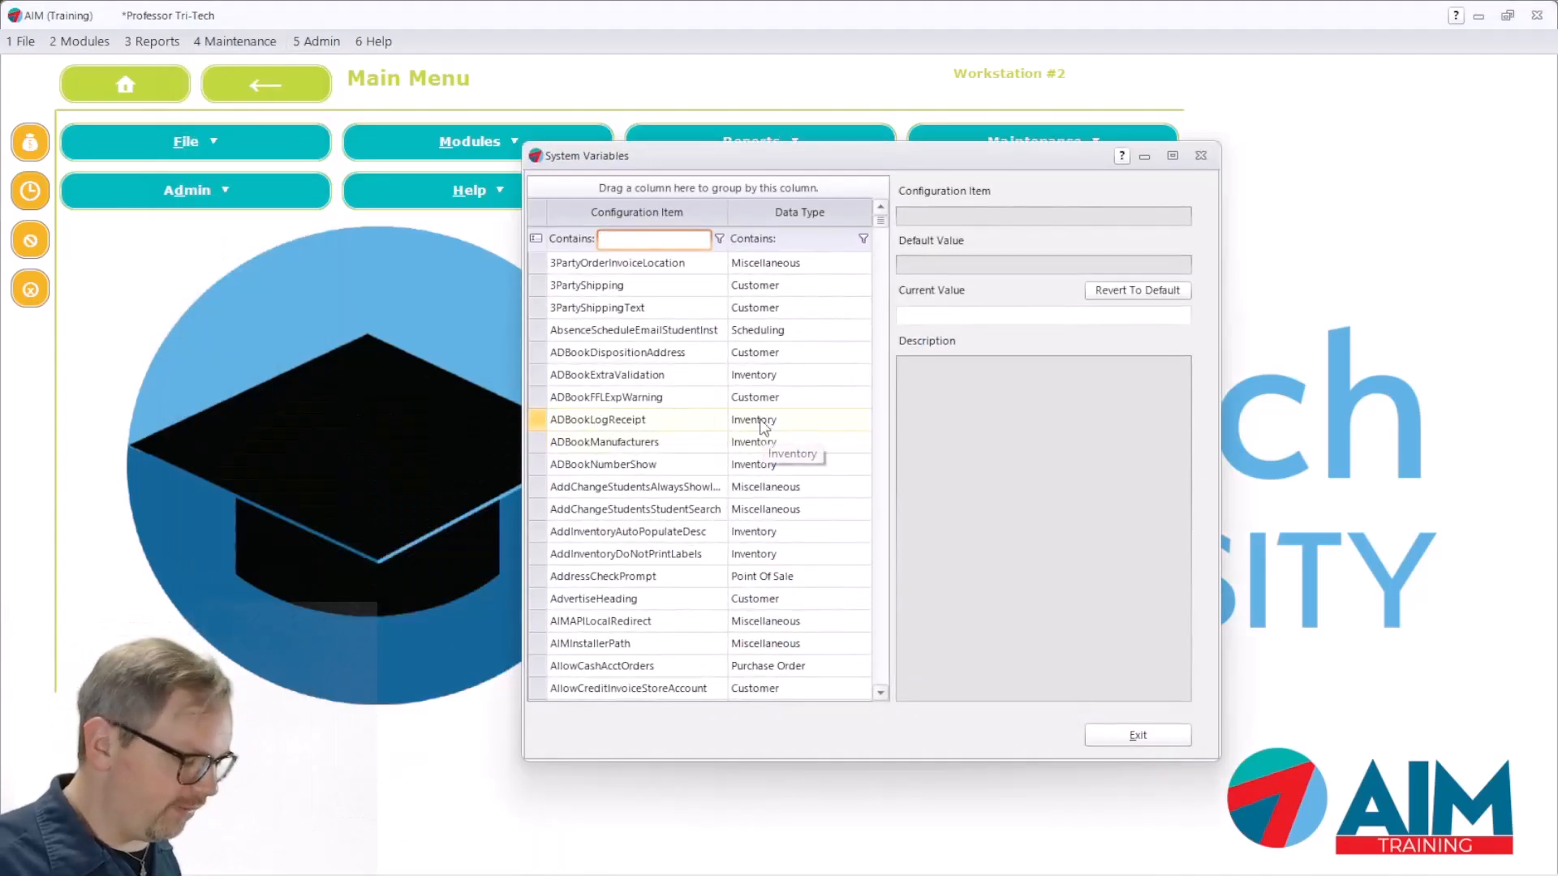
pyautogui.write('webord')
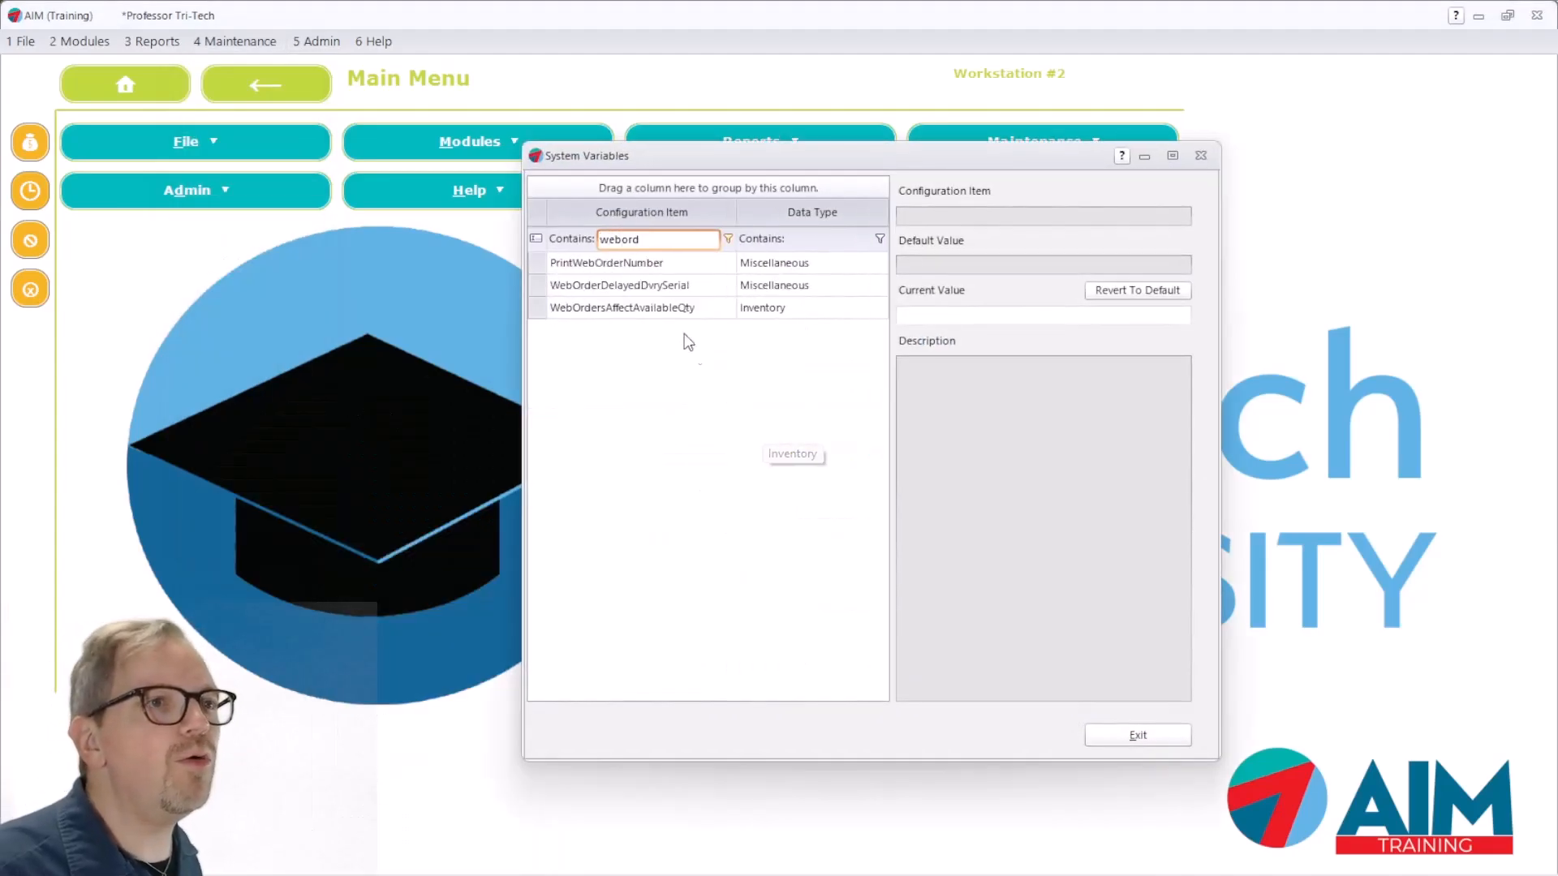
# Review the current value and description of the WebOrdersAffectAvailableQty variable, and close the system variables.
pyautogui.click(670, 309)
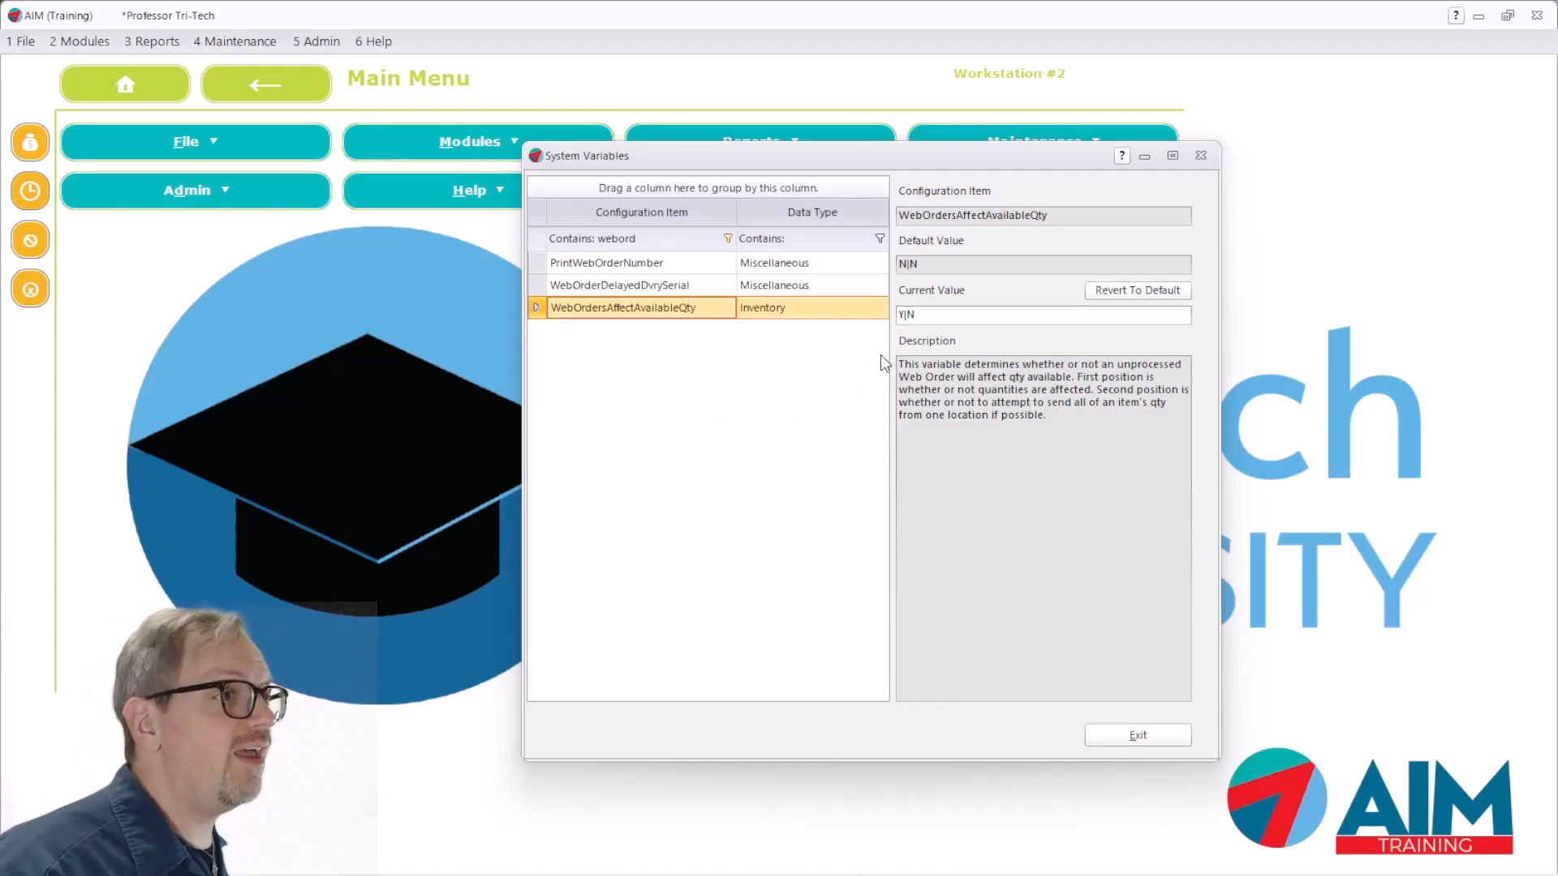
pyautogui.click(901, 322)
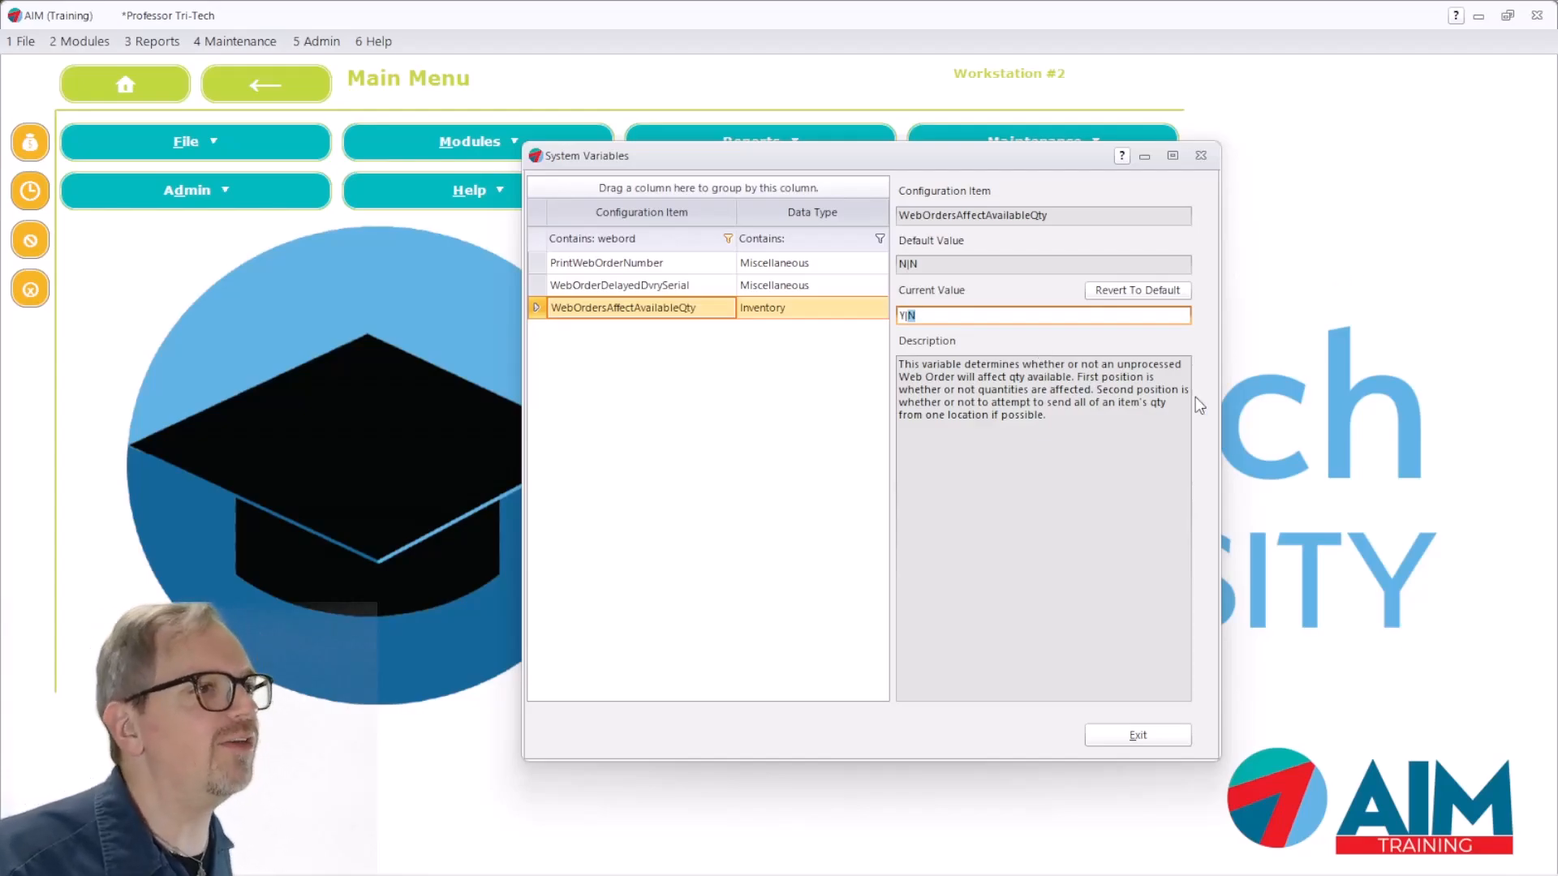
pyautogui.click(1137, 735)
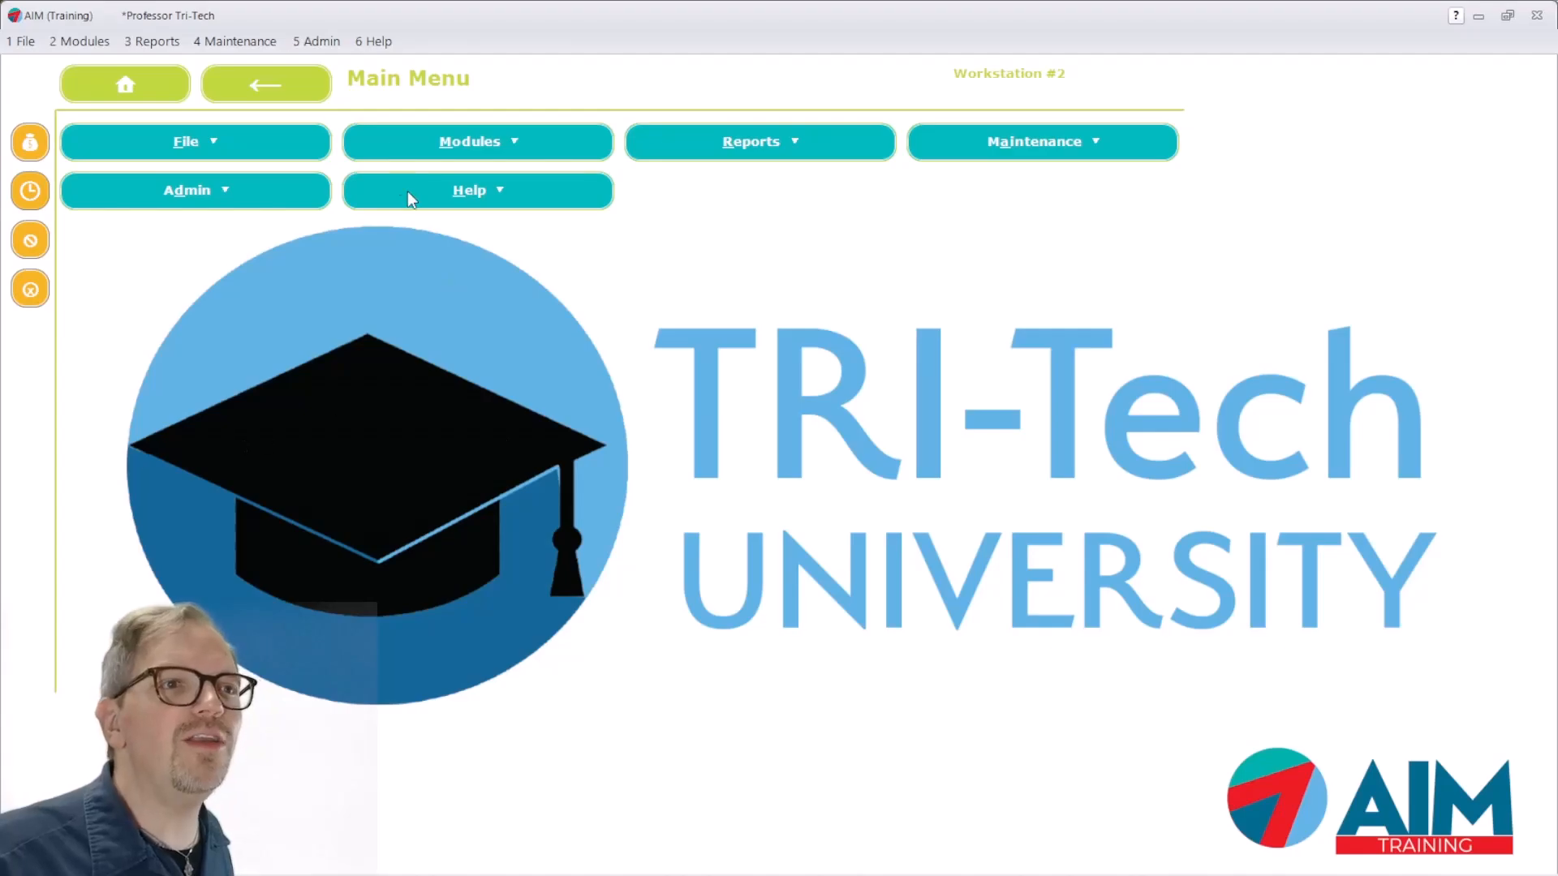
# List the inventory items in Display Inventory and open the Diamondhead ukulele DU150 for editing.
pyautogui.click(65, 42)
pyautogui.moveTo(122, 111)
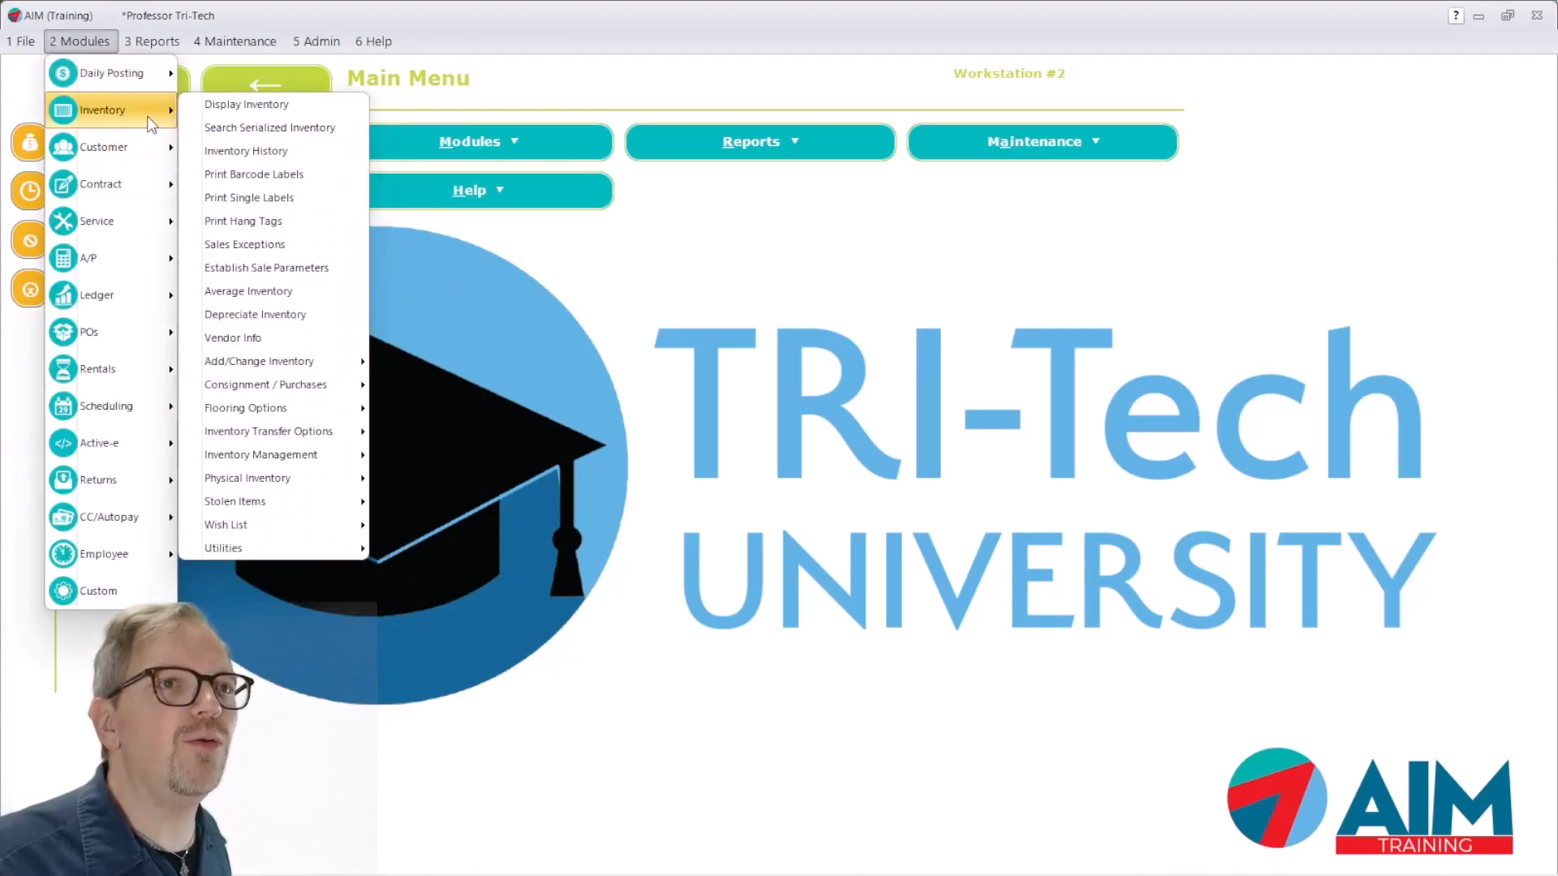
pyautogui.click(315, 111)
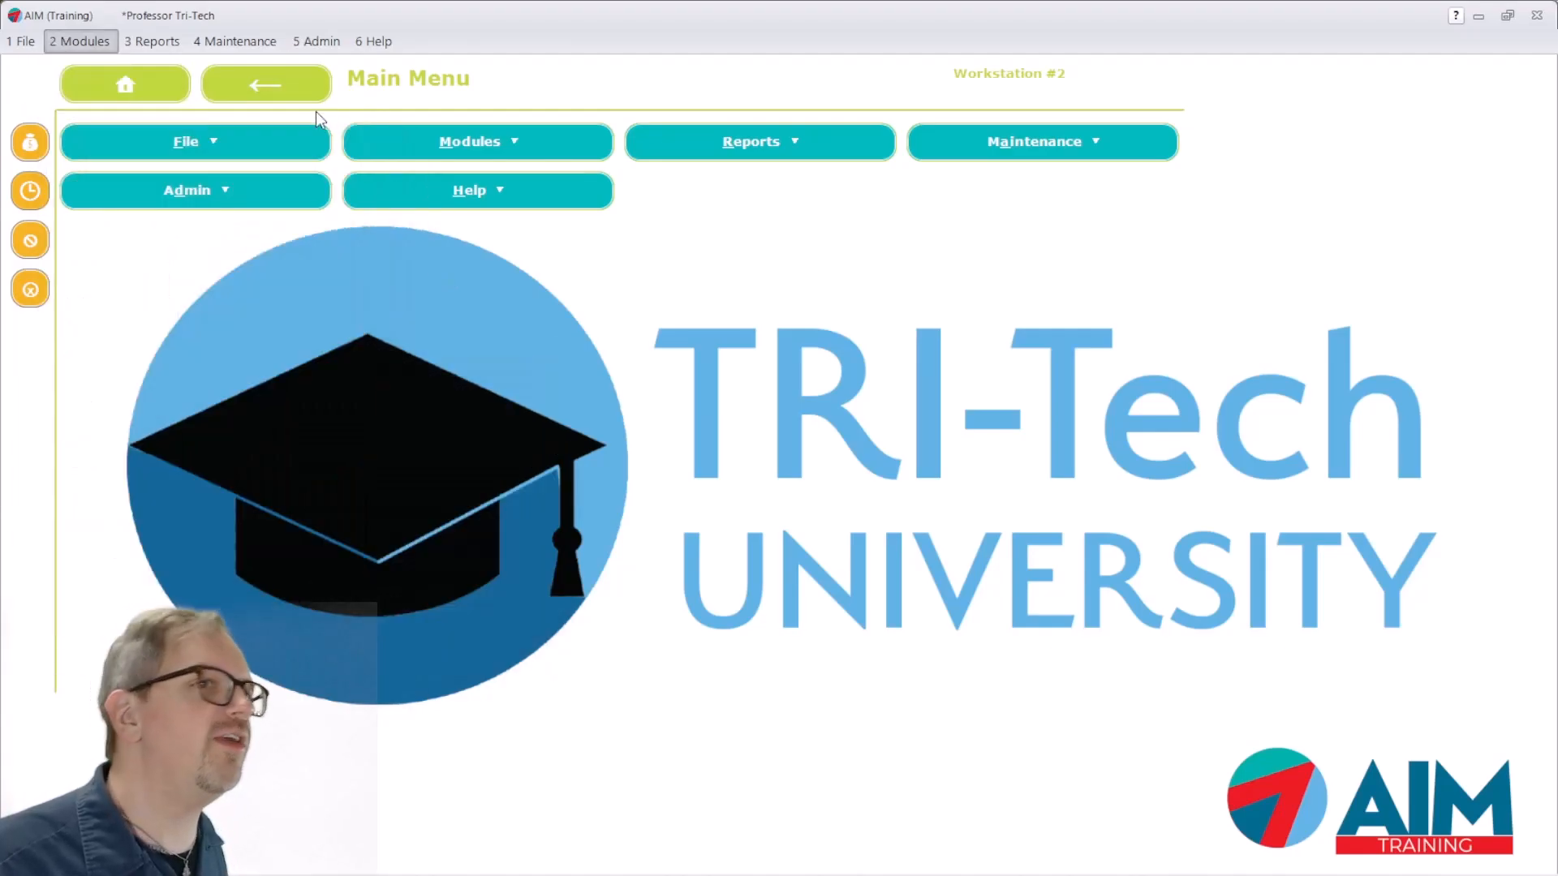
pyautogui.click(787, 273)
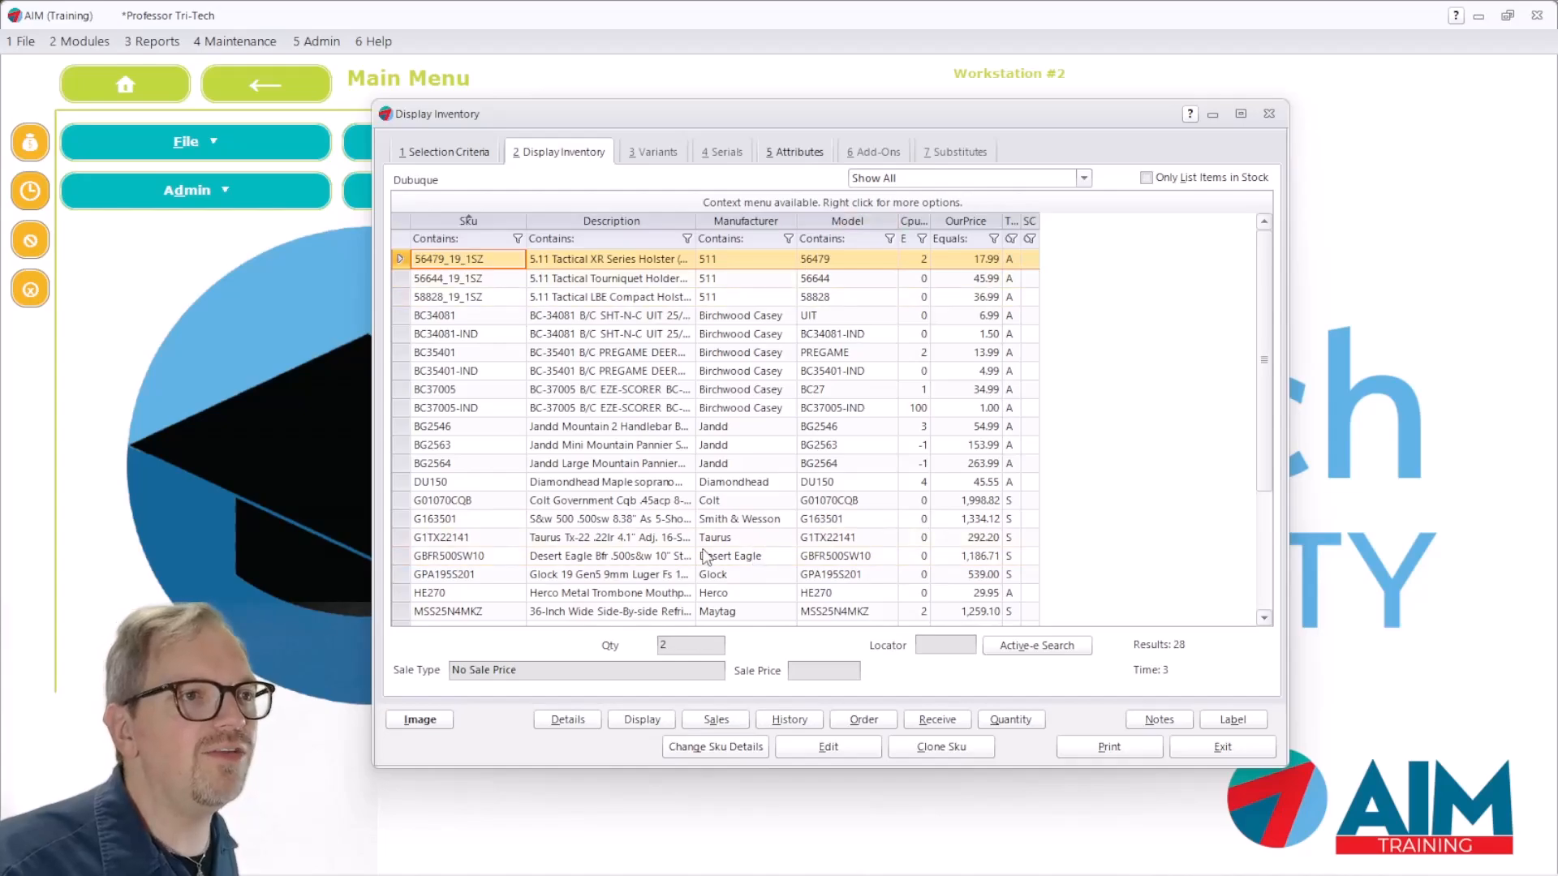
pyautogui.click(620, 482)
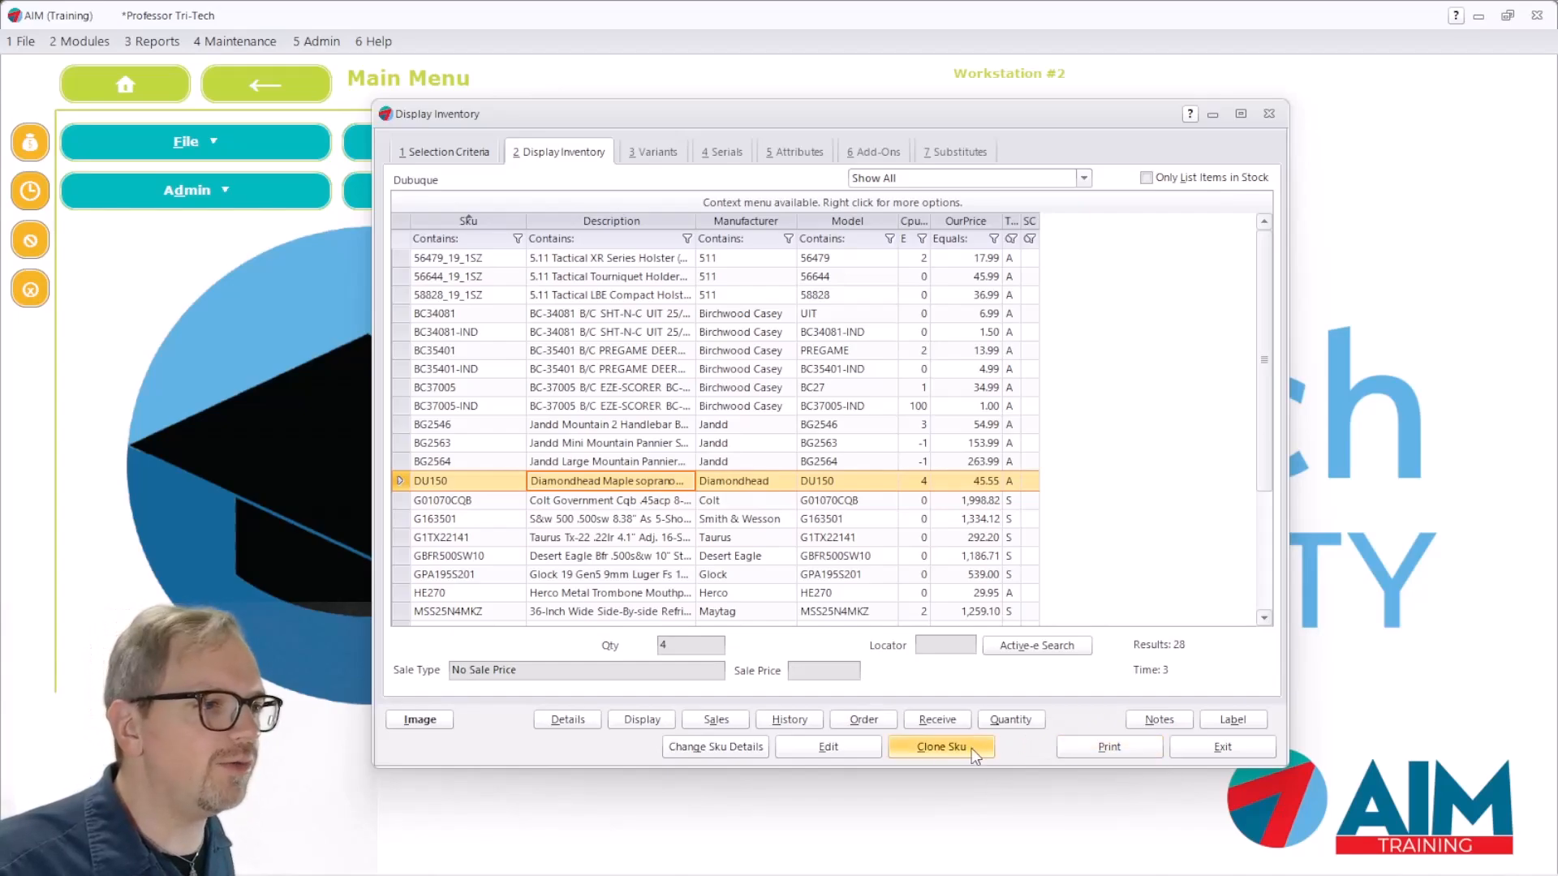
pyautogui.click(857, 748)
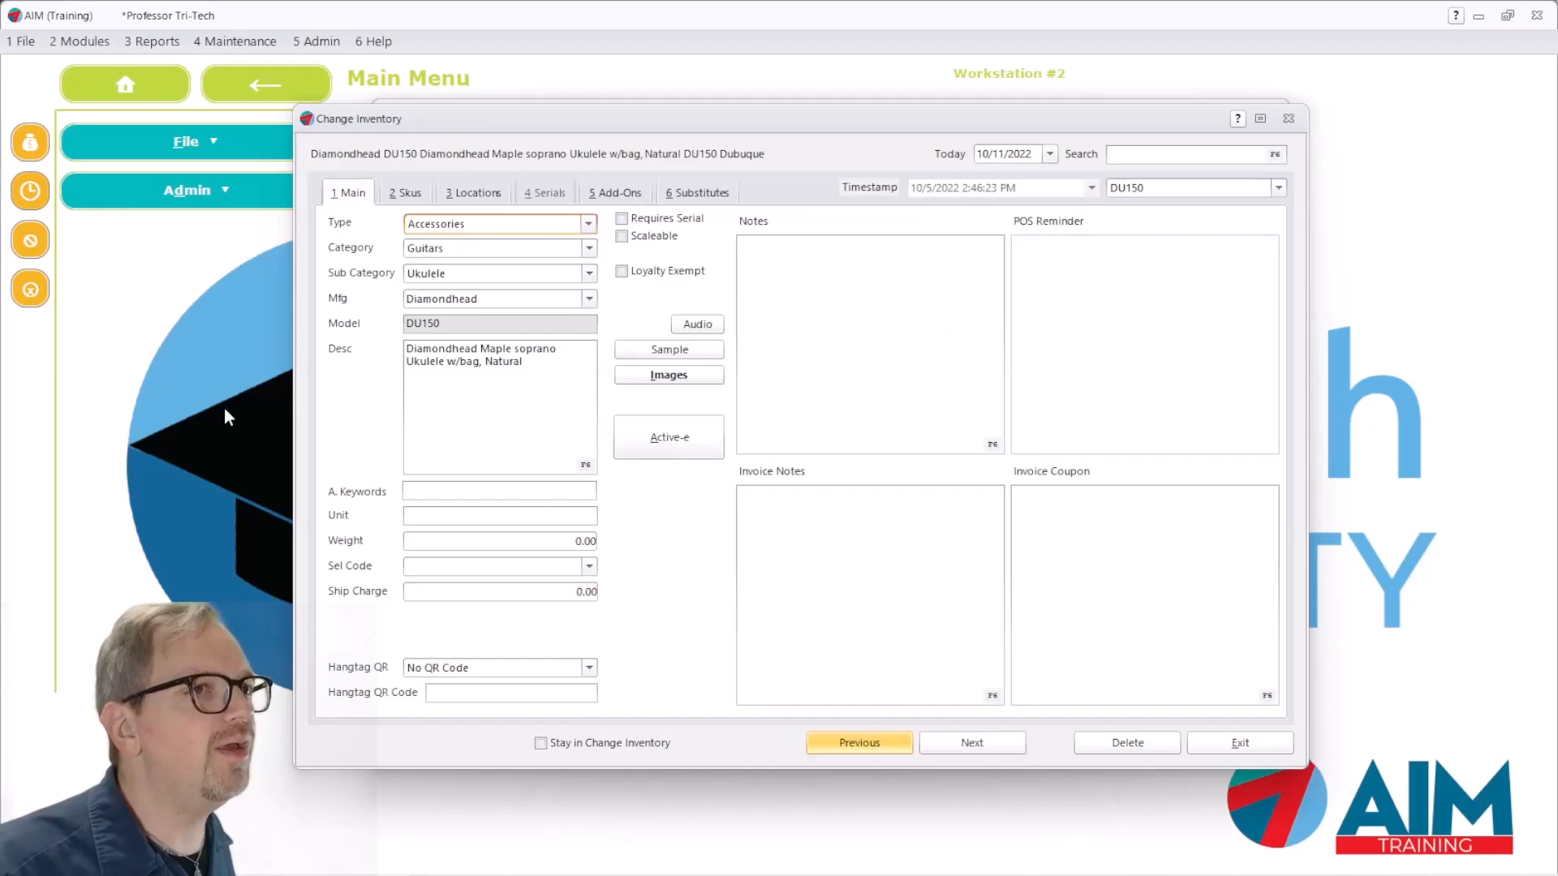
# Open the Reverb item setup for SKU DU150 from the ukulele's SKU details.
pyautogui.click(409, 197)
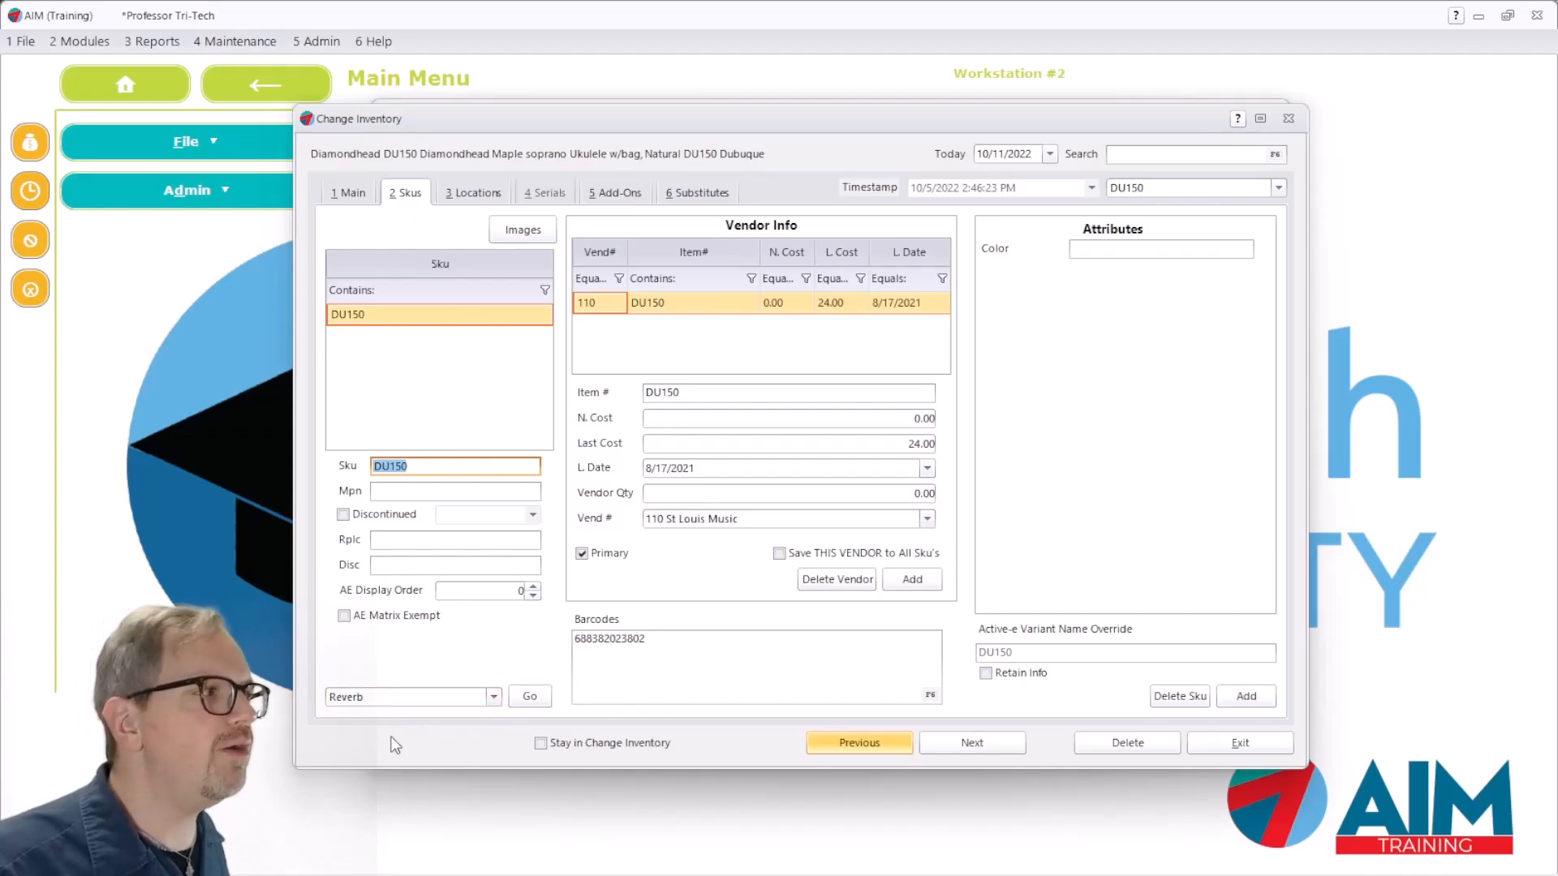
pyautogui.click(493, 696)
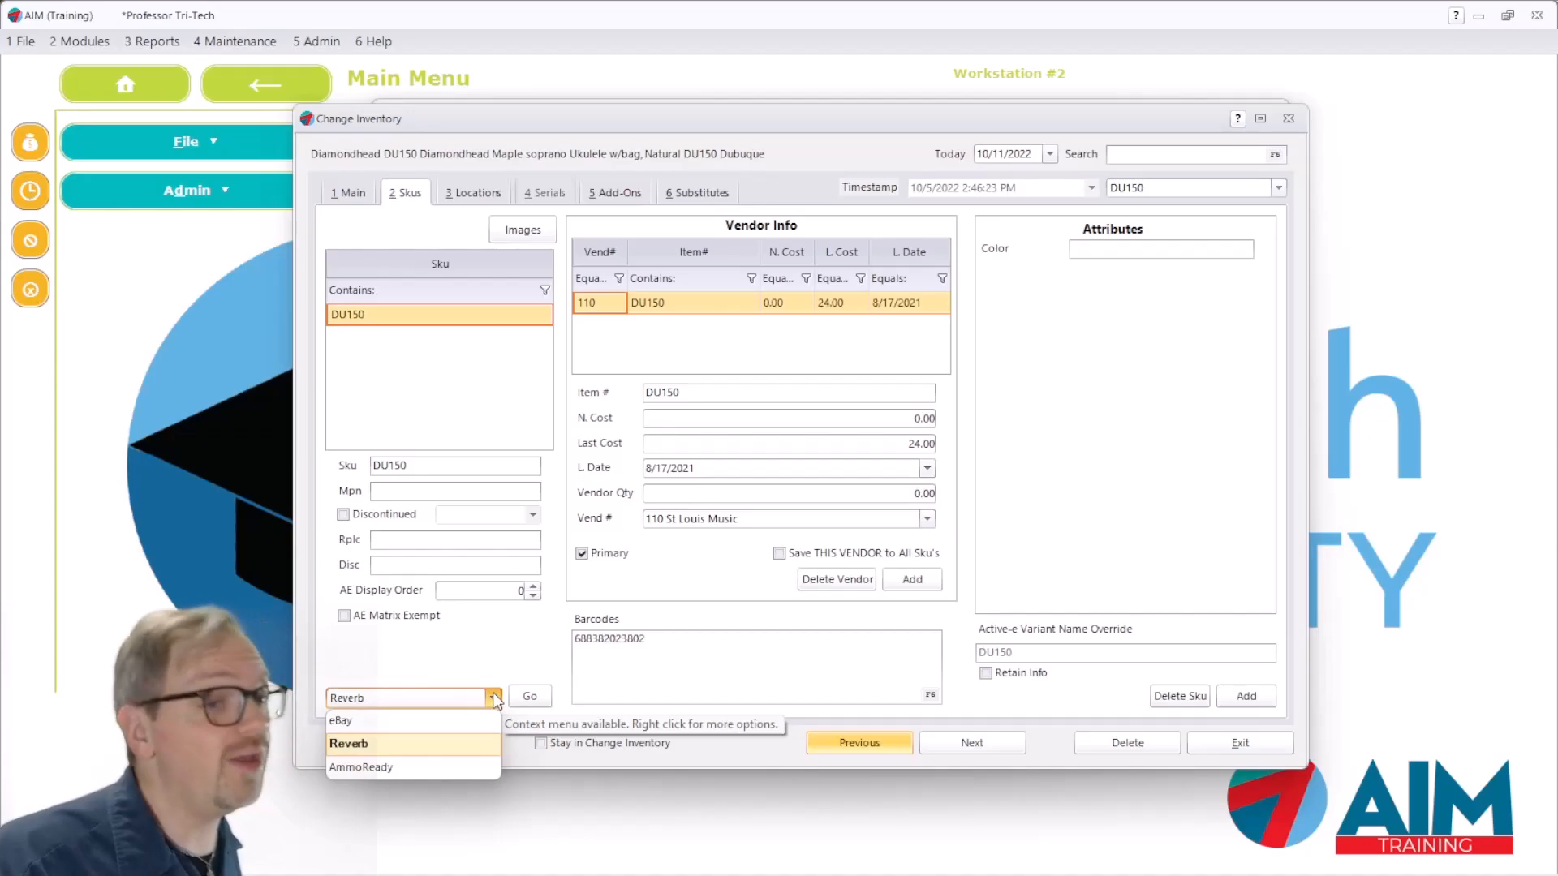
pyautogui.click(535, 698)
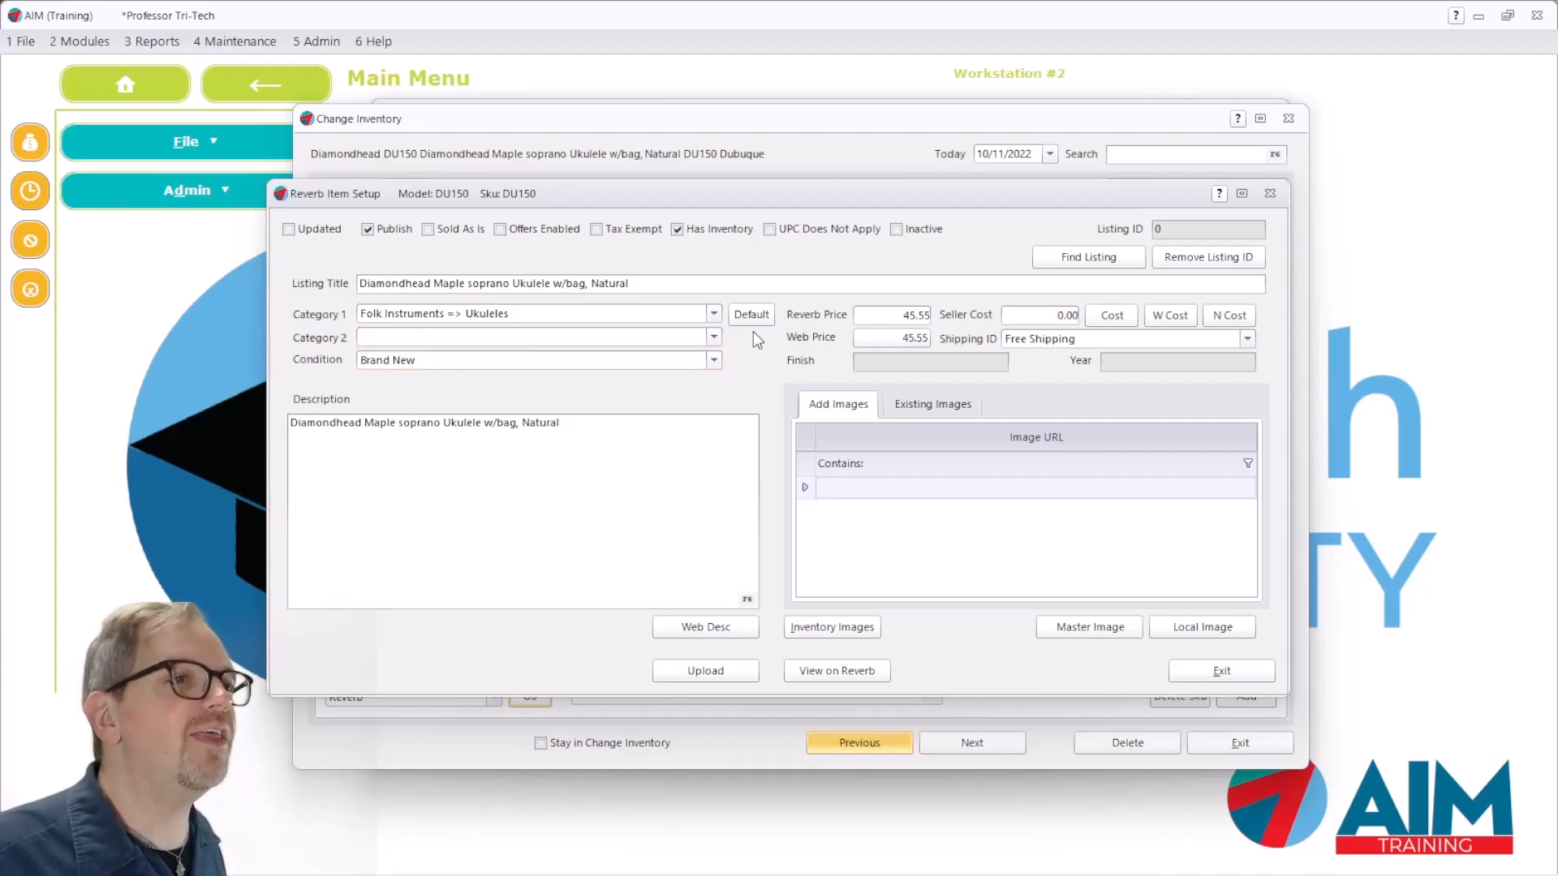
# Look through the Category 2 choices and the full list of Condition options for the Reverb listing.
pyautogui.click(712, 338)
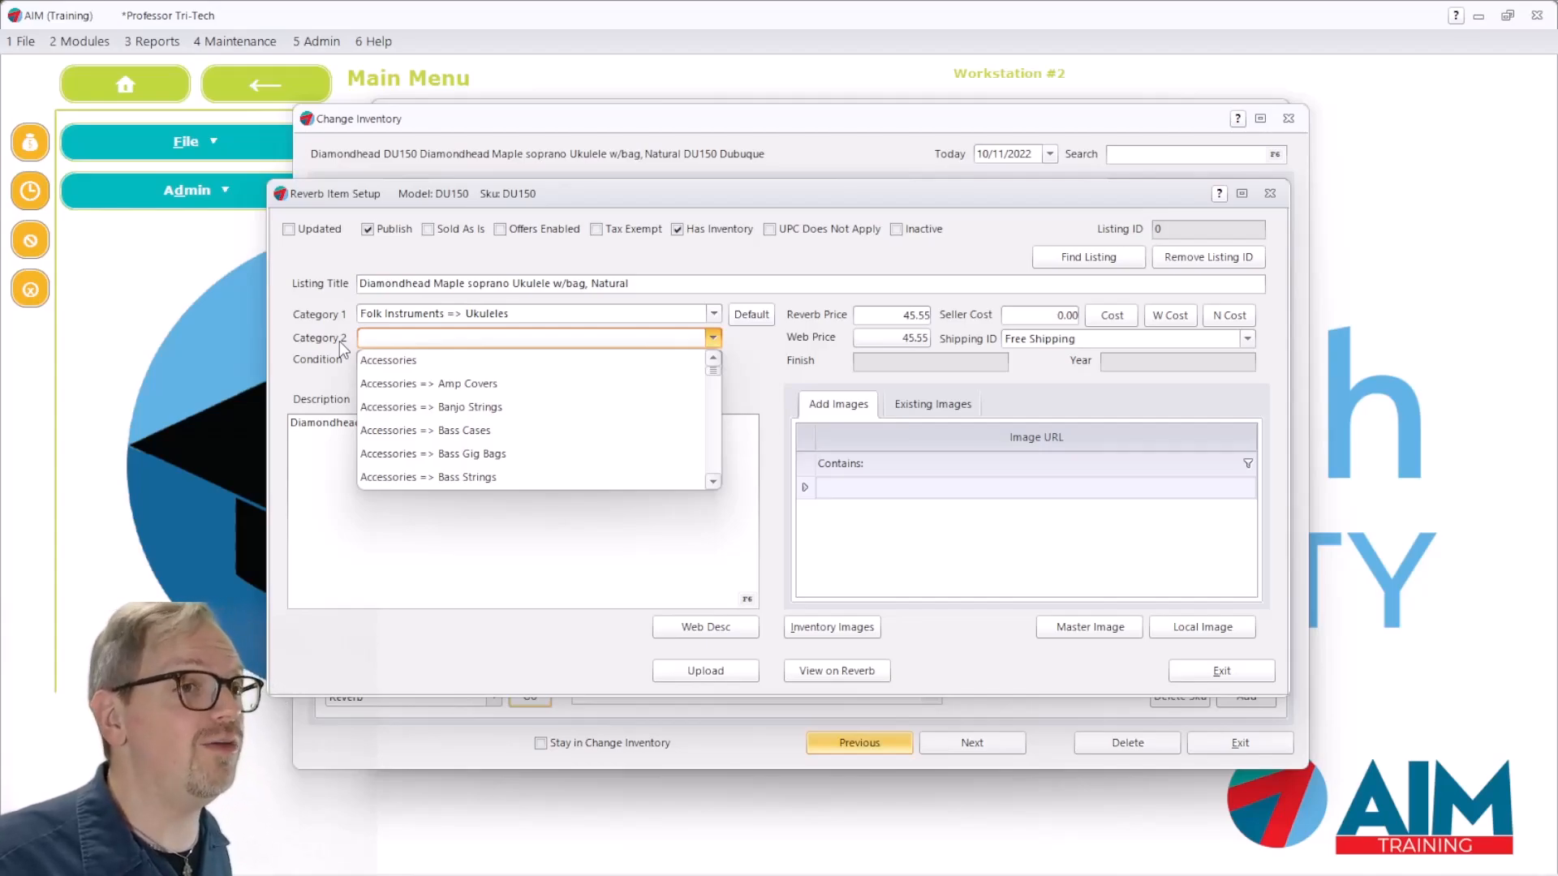
pyautogui.click(389, 320)
pyautogui.click(559, 363)
pyautogui.click(712, 361)
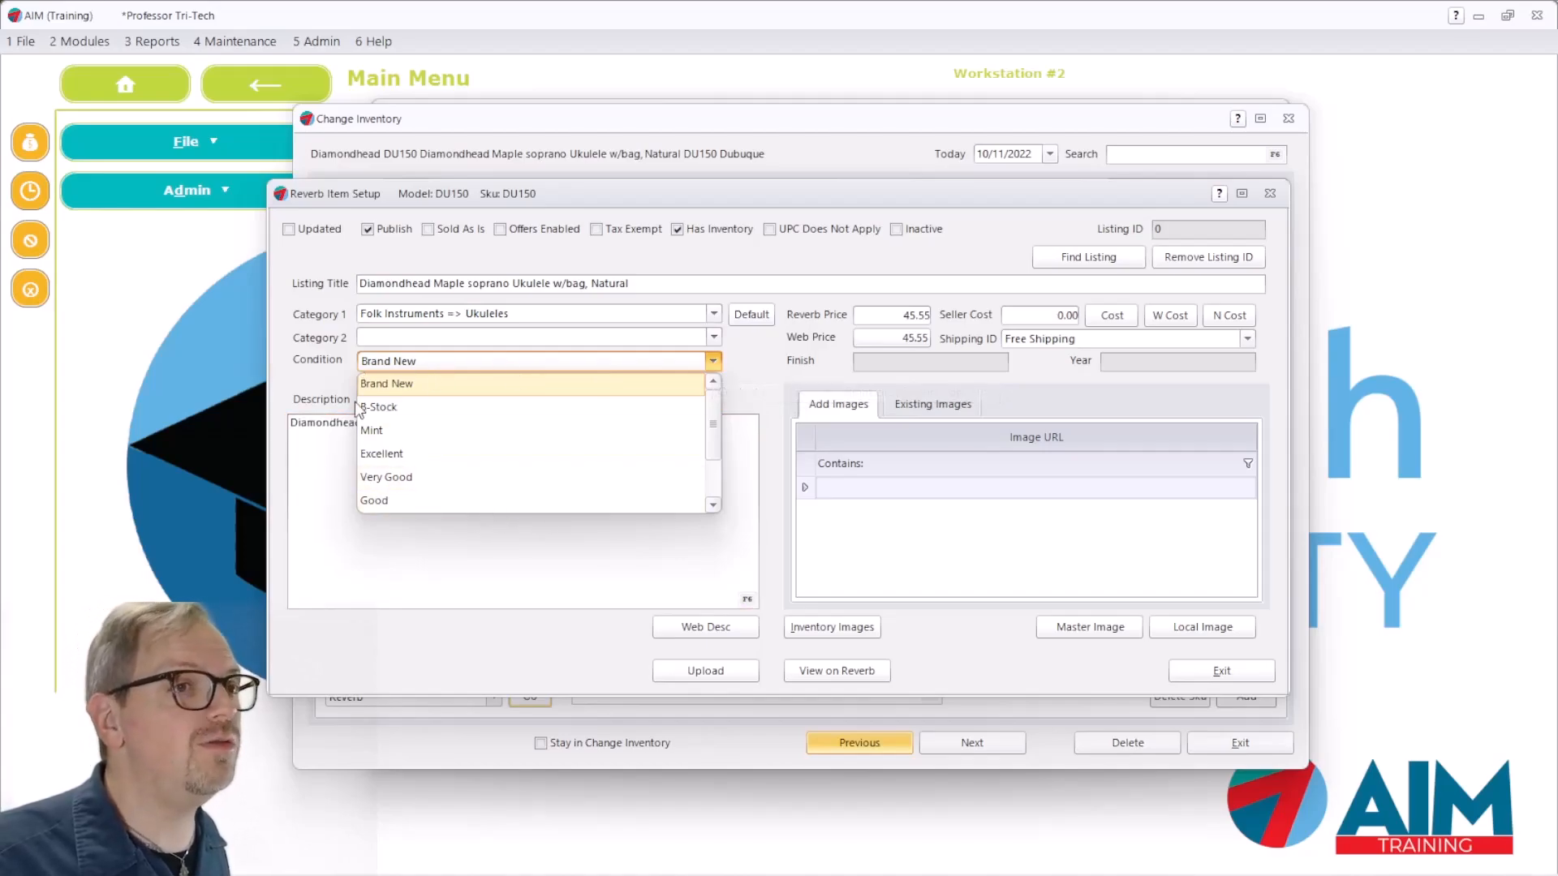
pyautogui.click(345, 363)
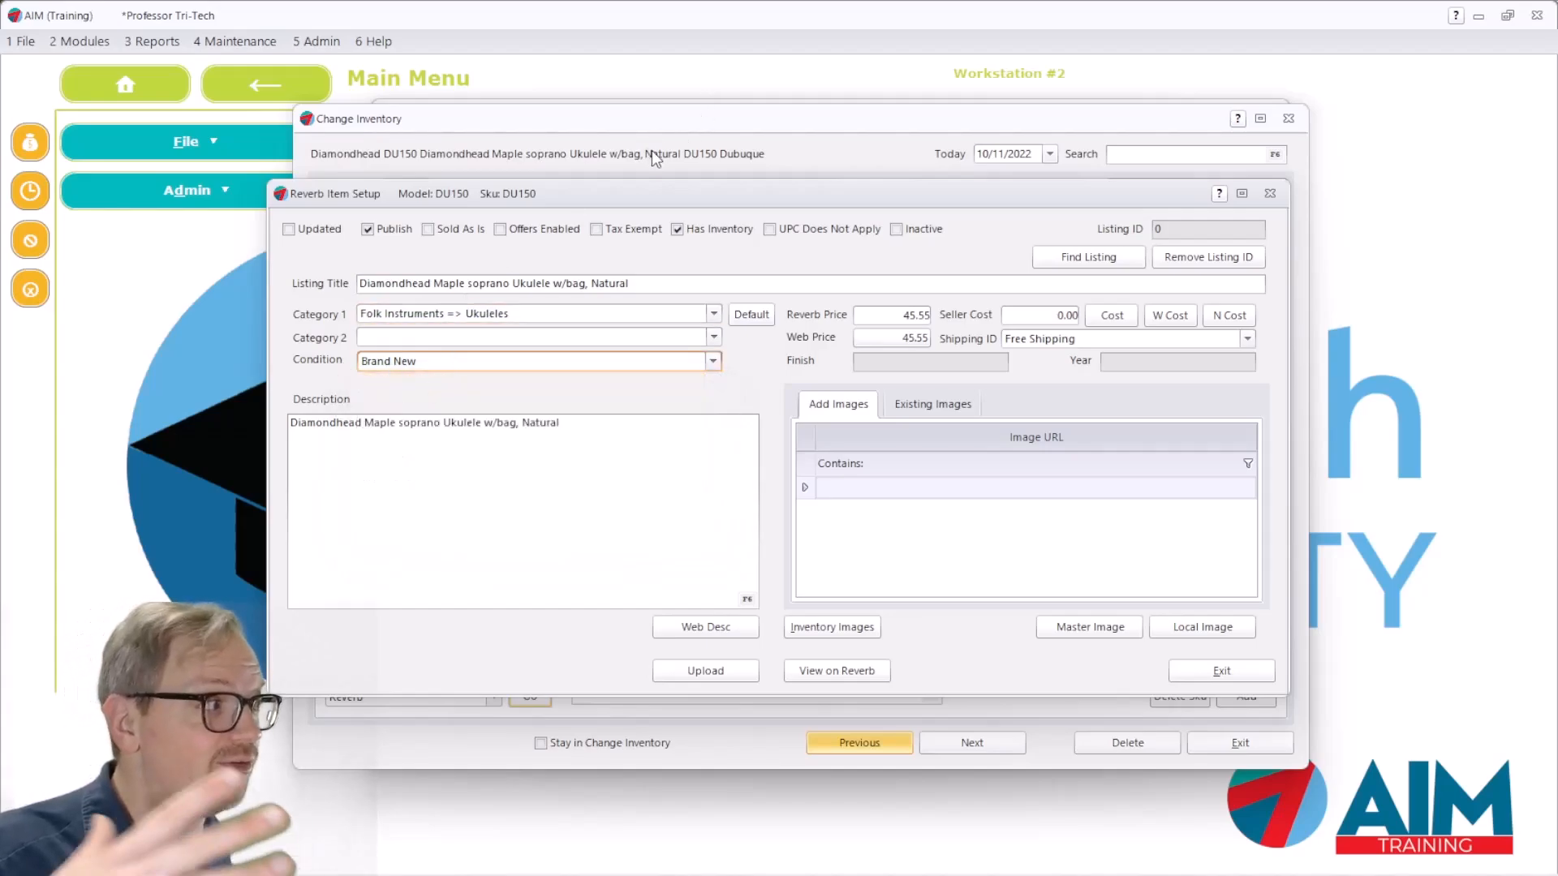
pyautogui.click(714, 362)
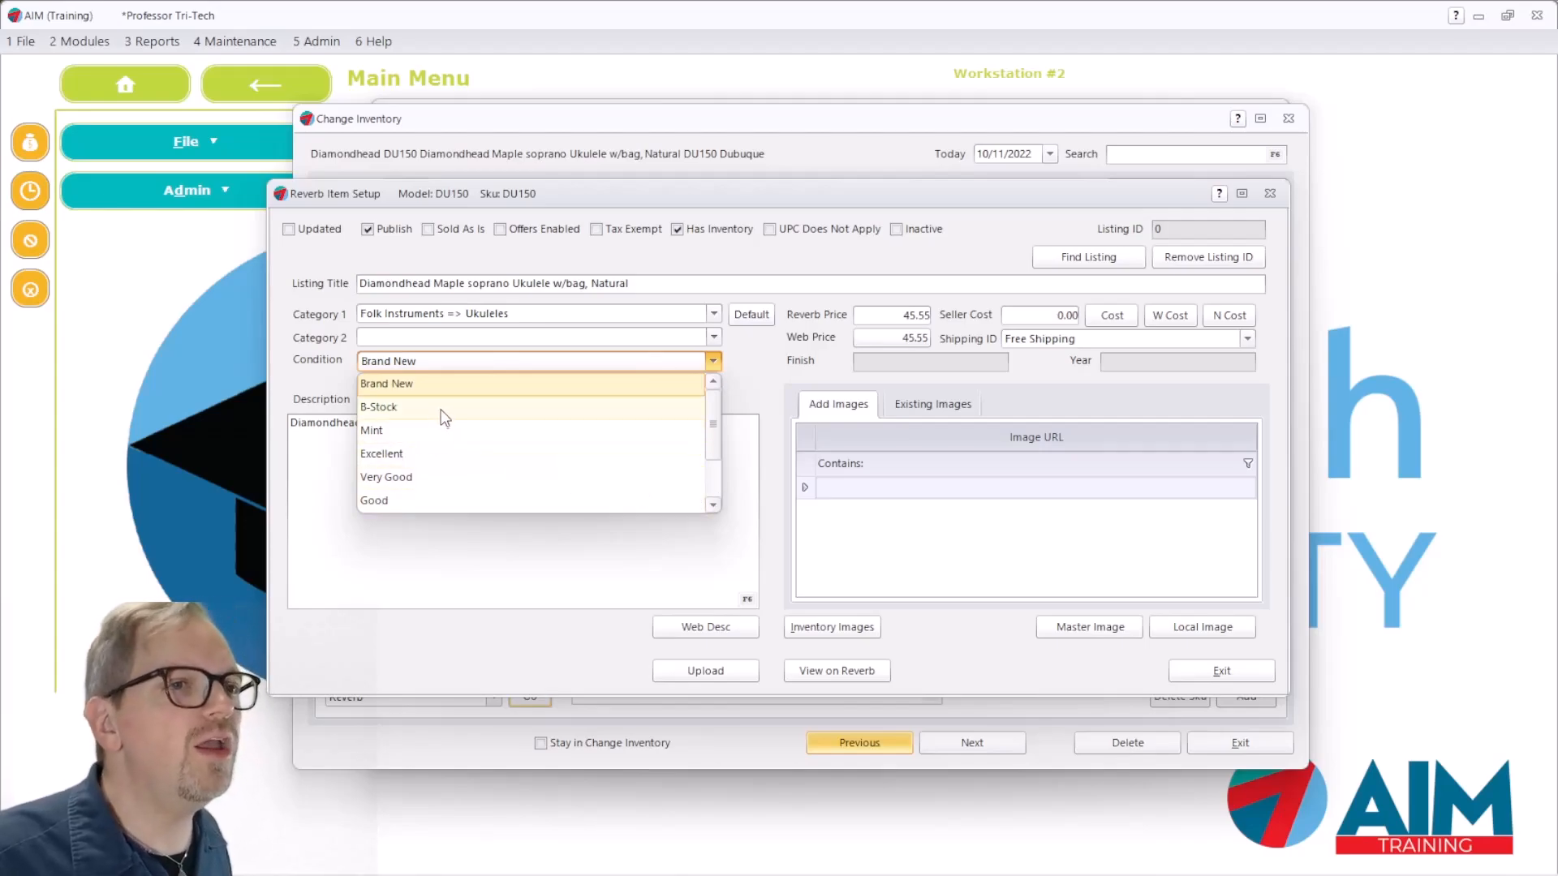
pyautogui.click(713, 507)
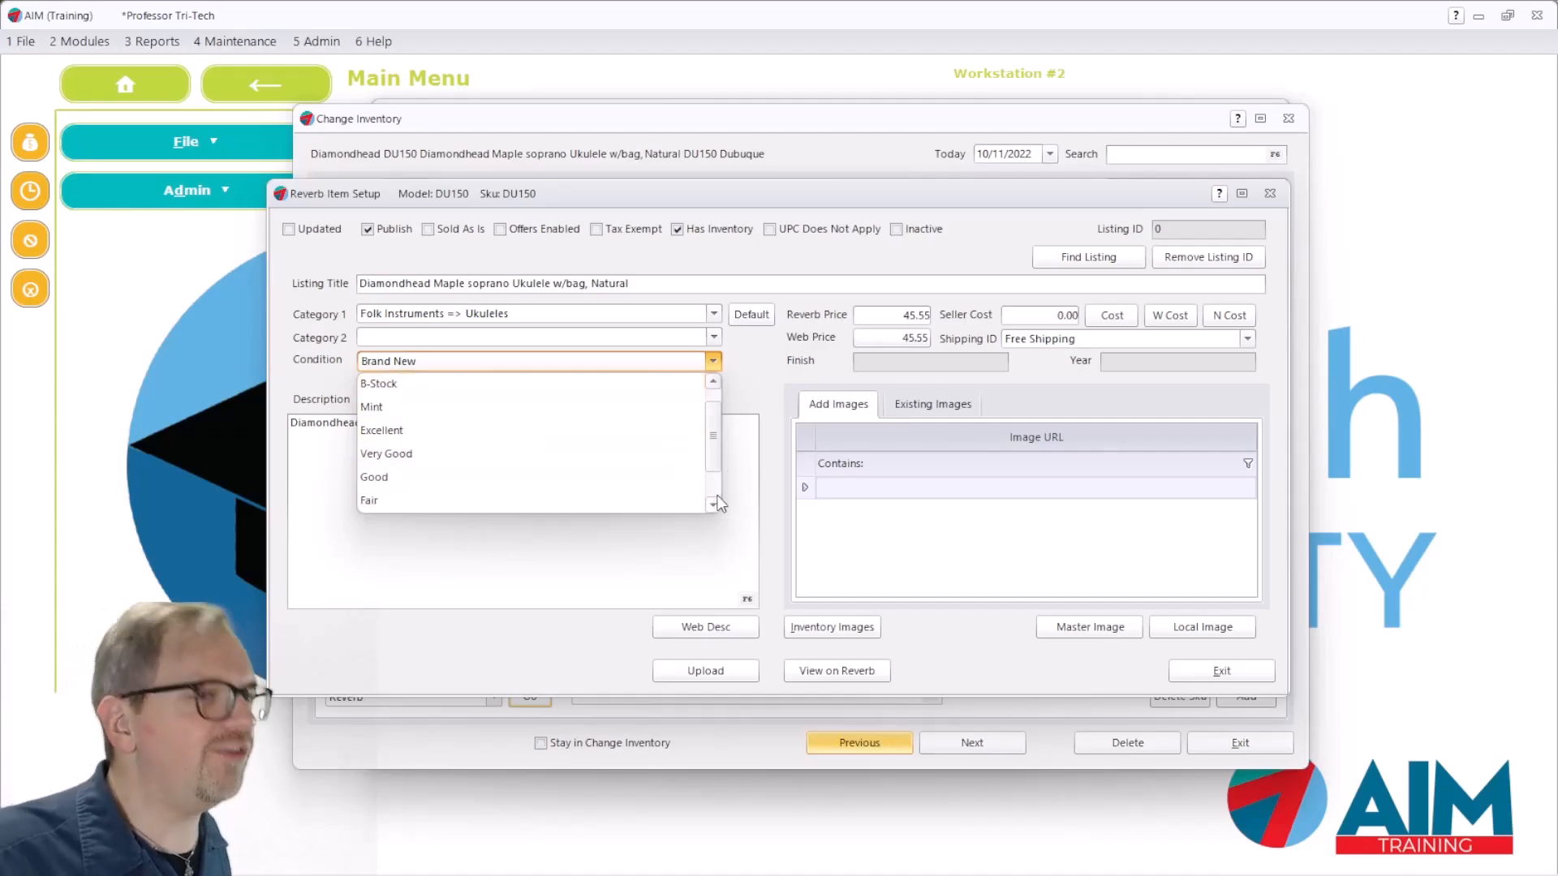
pyautogui.doubleClick(713, 506)
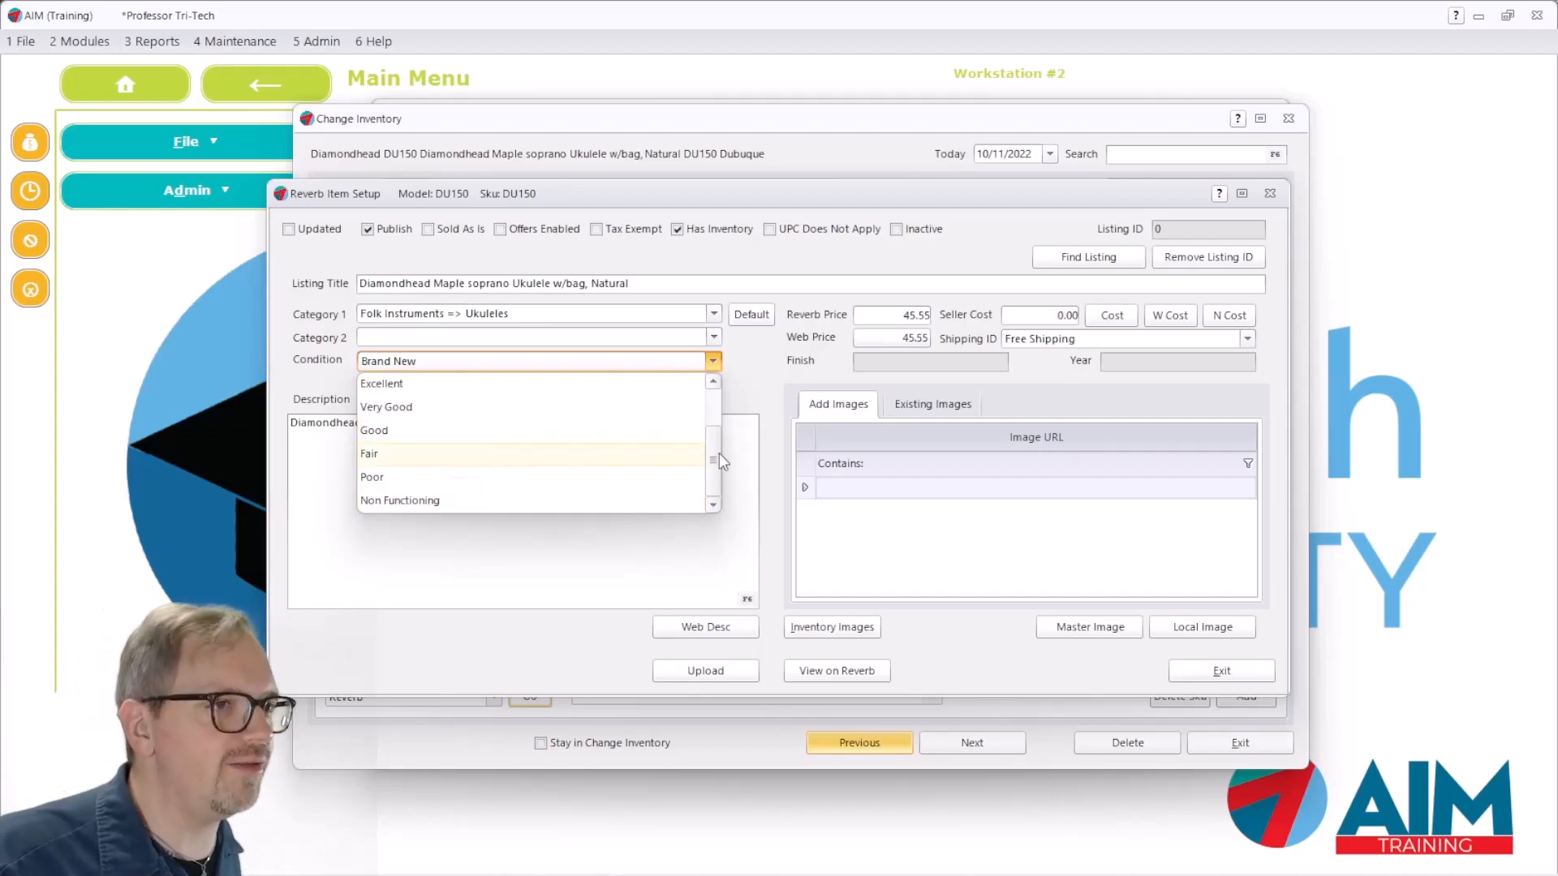
pyautogui.click(764, 374)
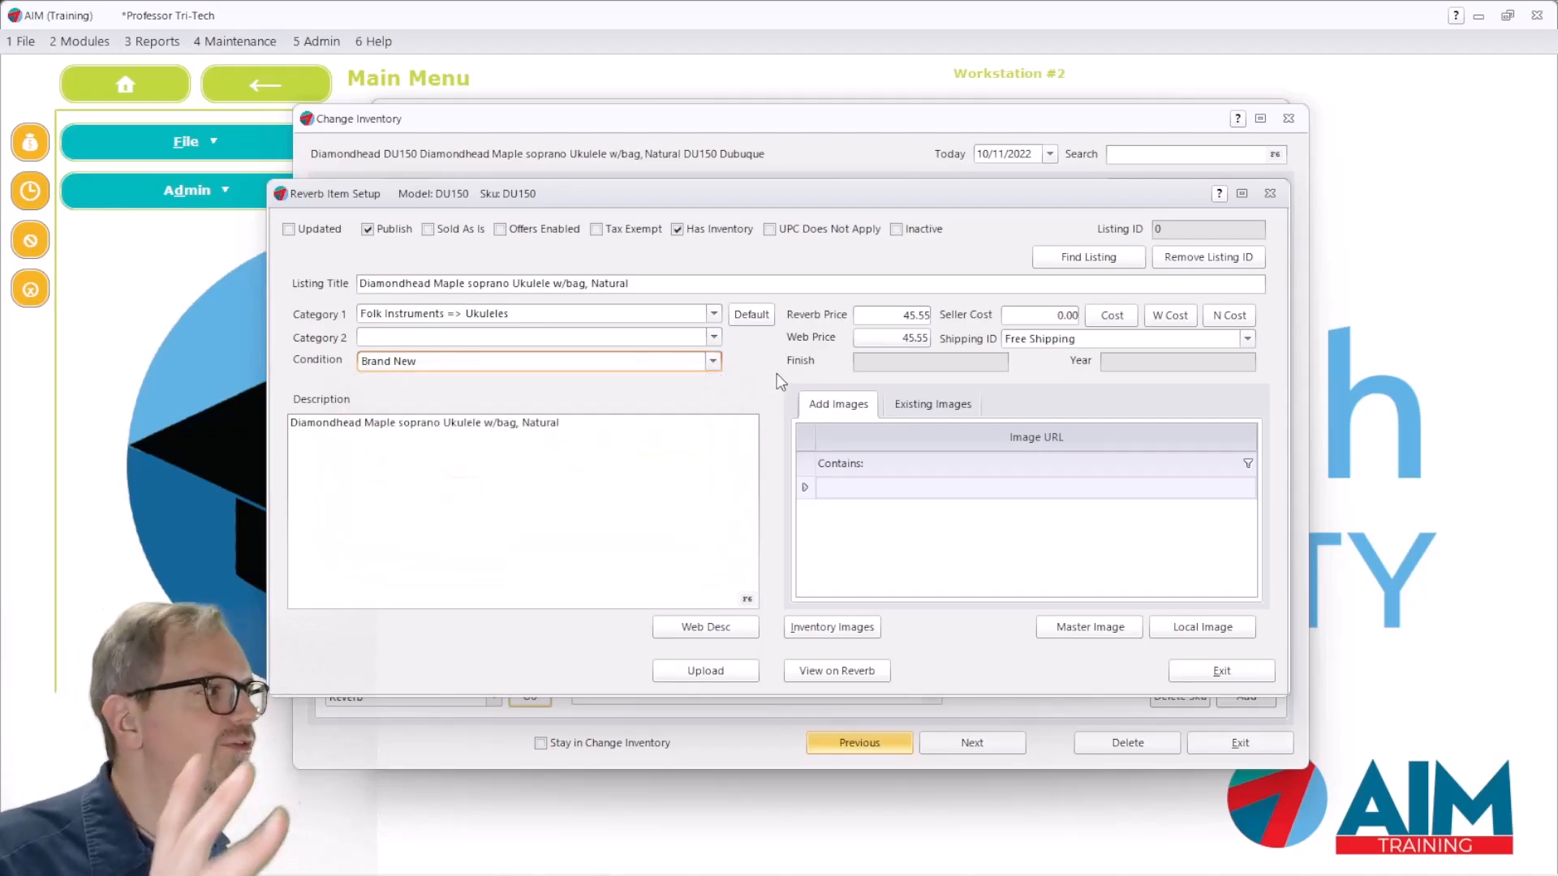
# Review the listing's description, Reverb price and seller cost fields.
pyautogui.click(692, 428)
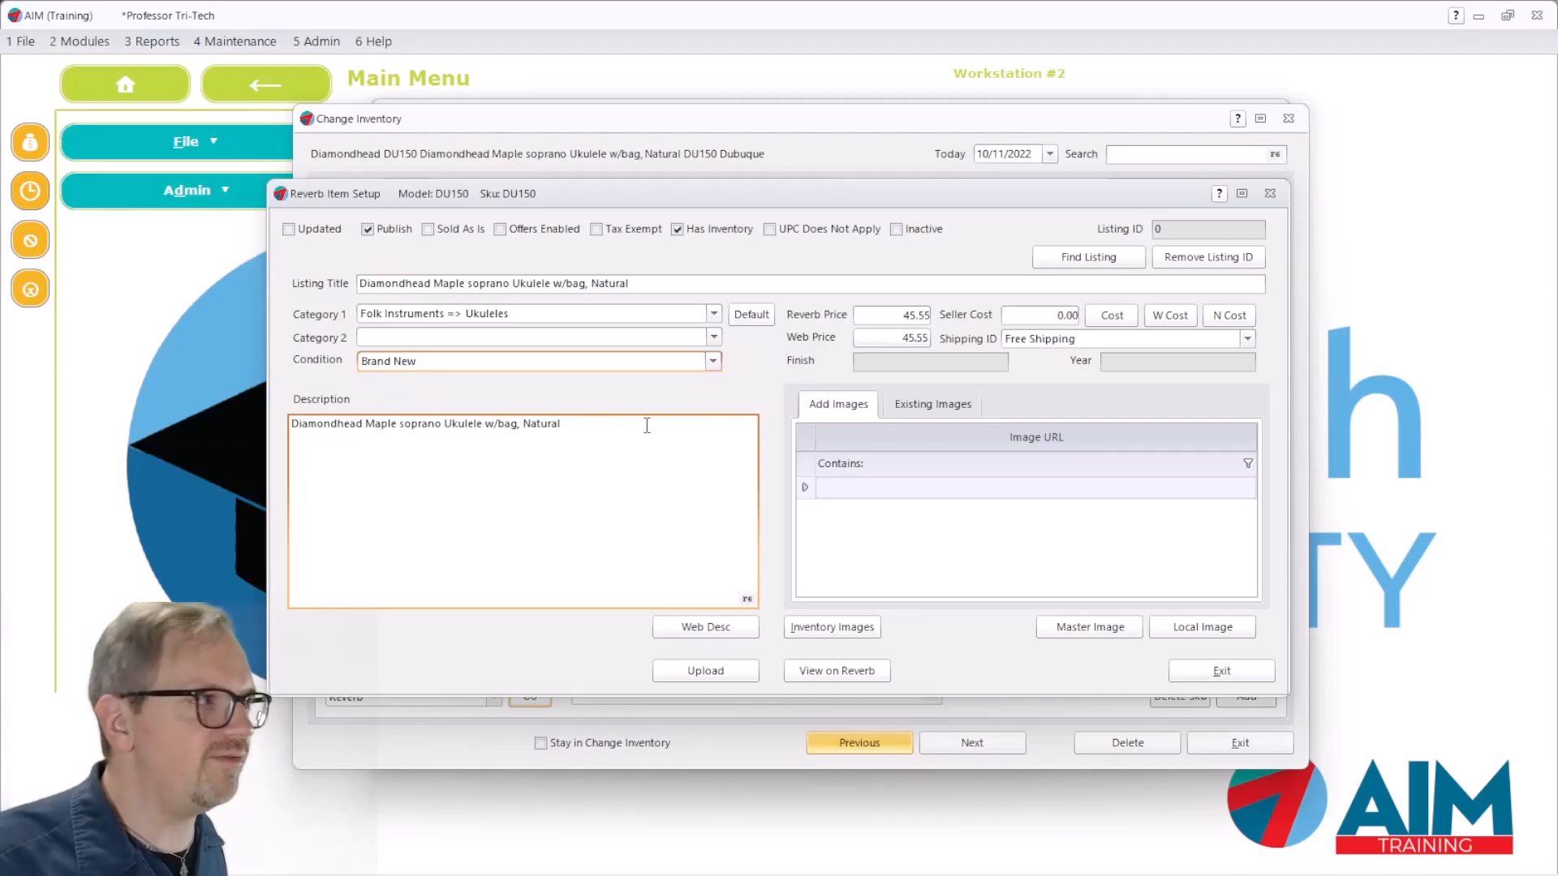
pyautogui.click(892, 316)
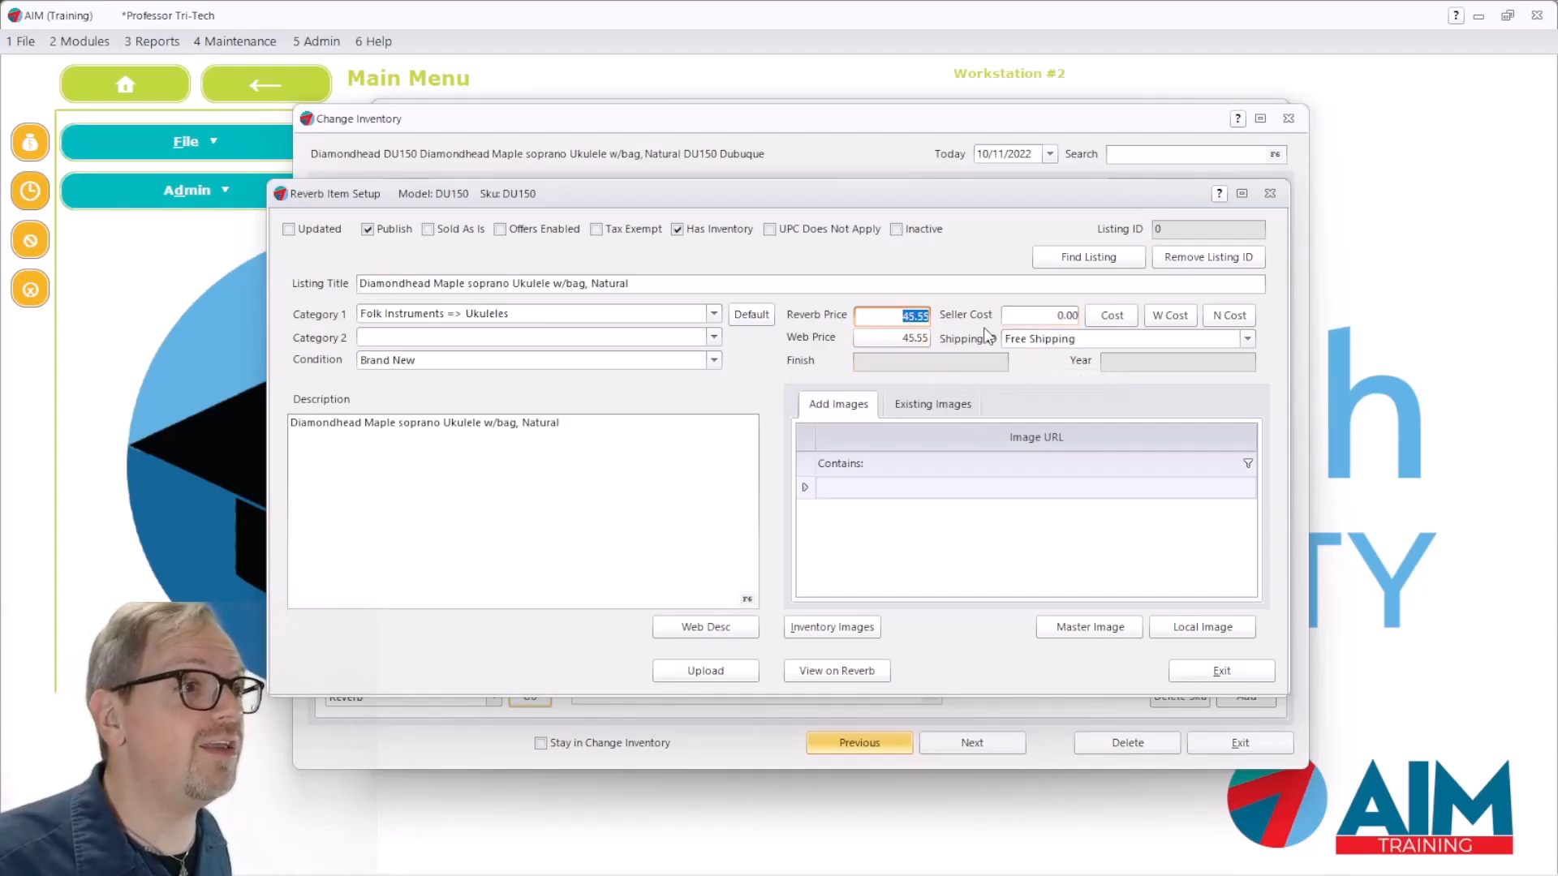
pyautogui.click(1037, 314)
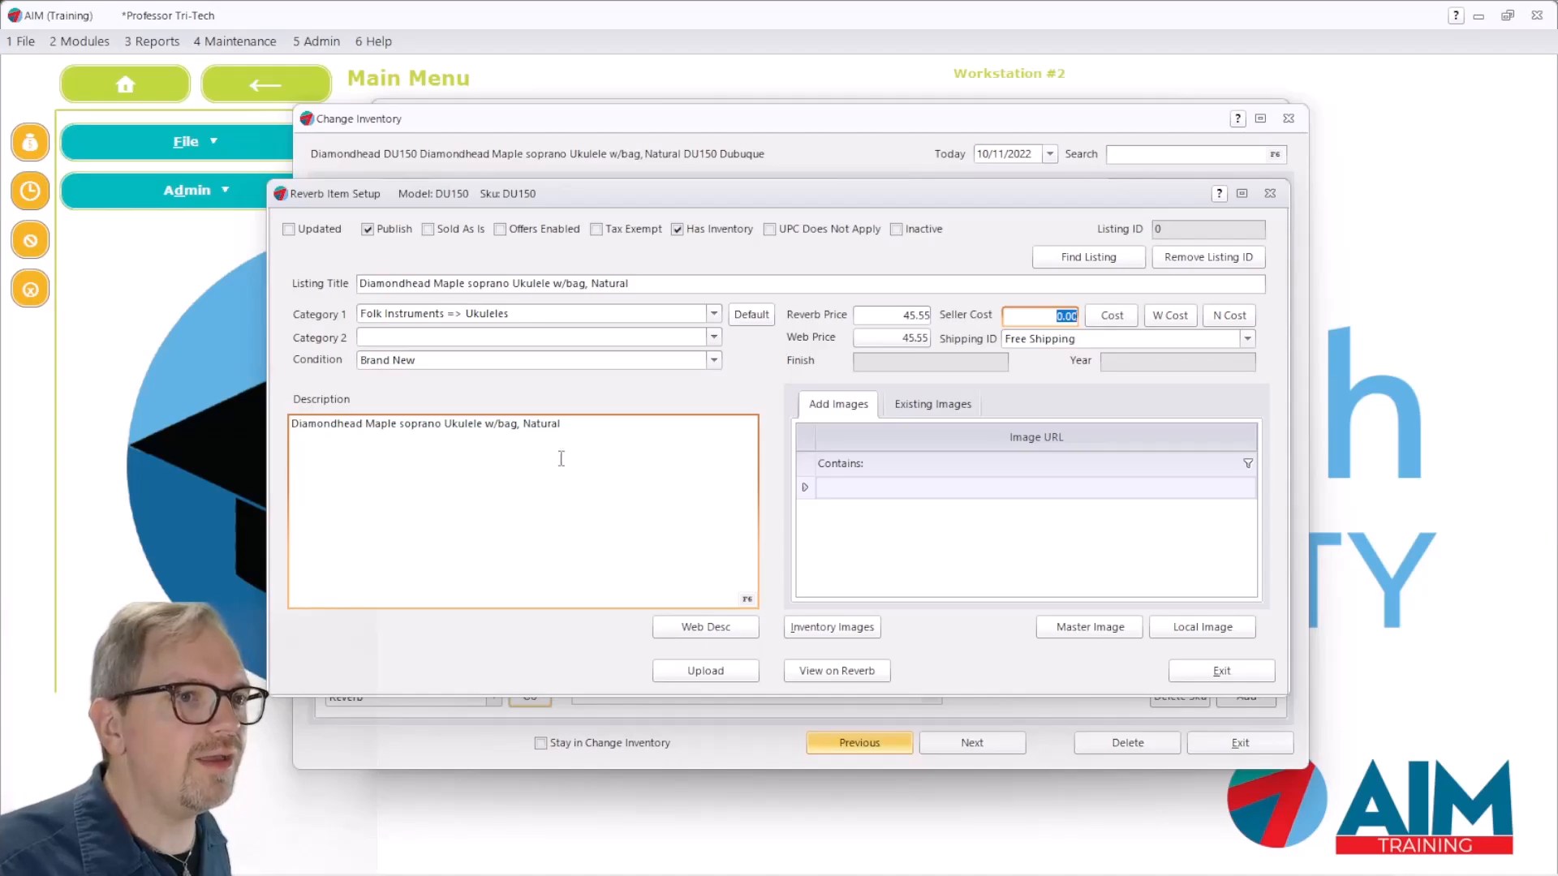
pyautogui.moveTo(578, 452); pyautogui.dragTo(147, 434)
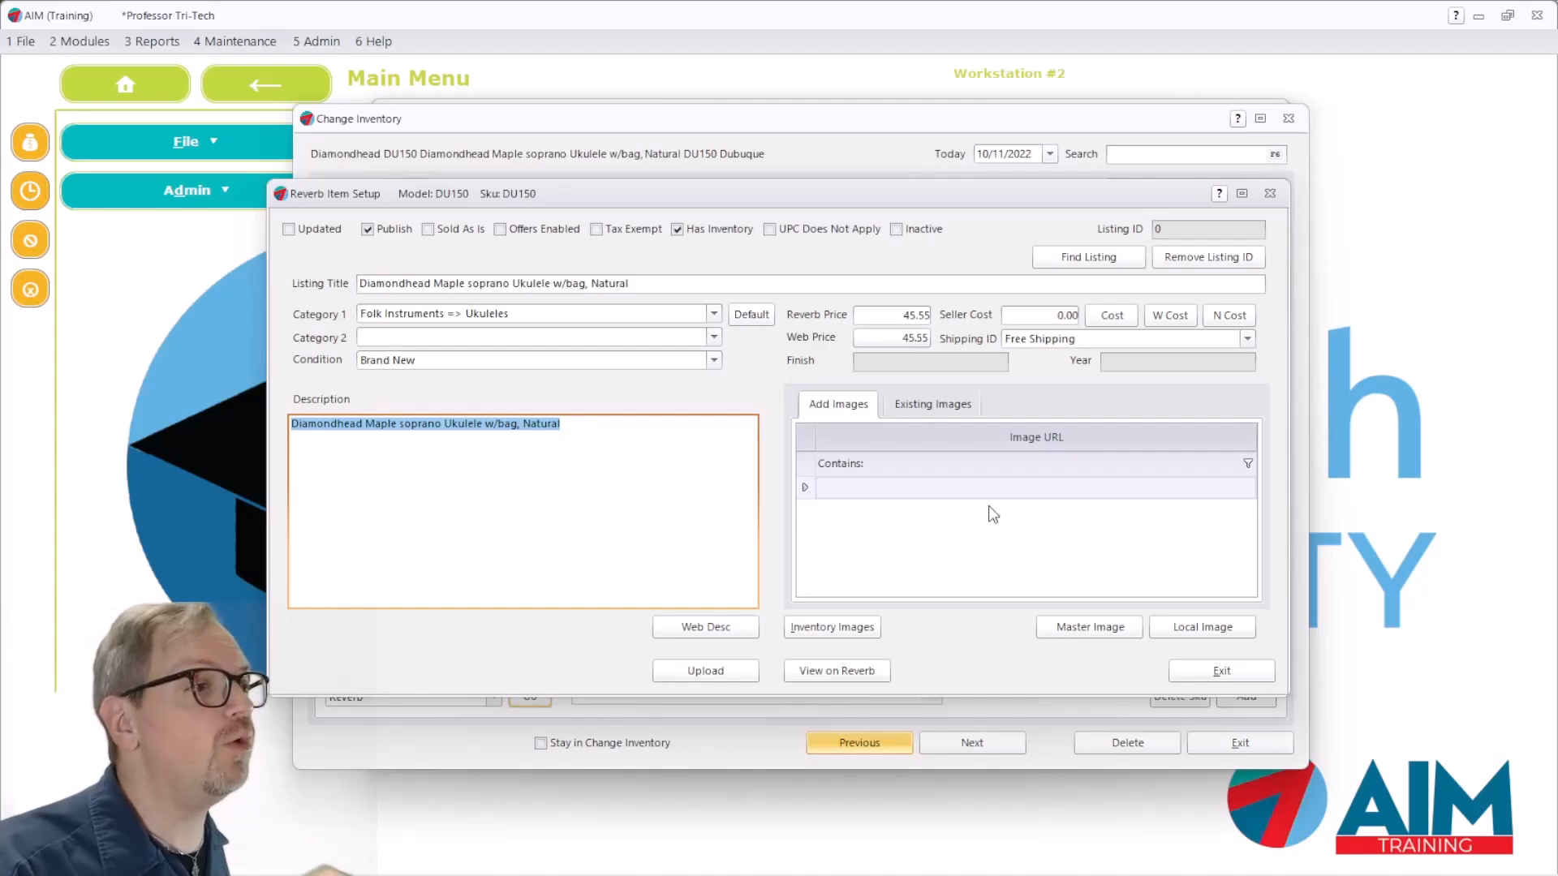
# Add the model-level DU150 inventory image to the Reverb listing's images.
pyautogui.click(870, 623)
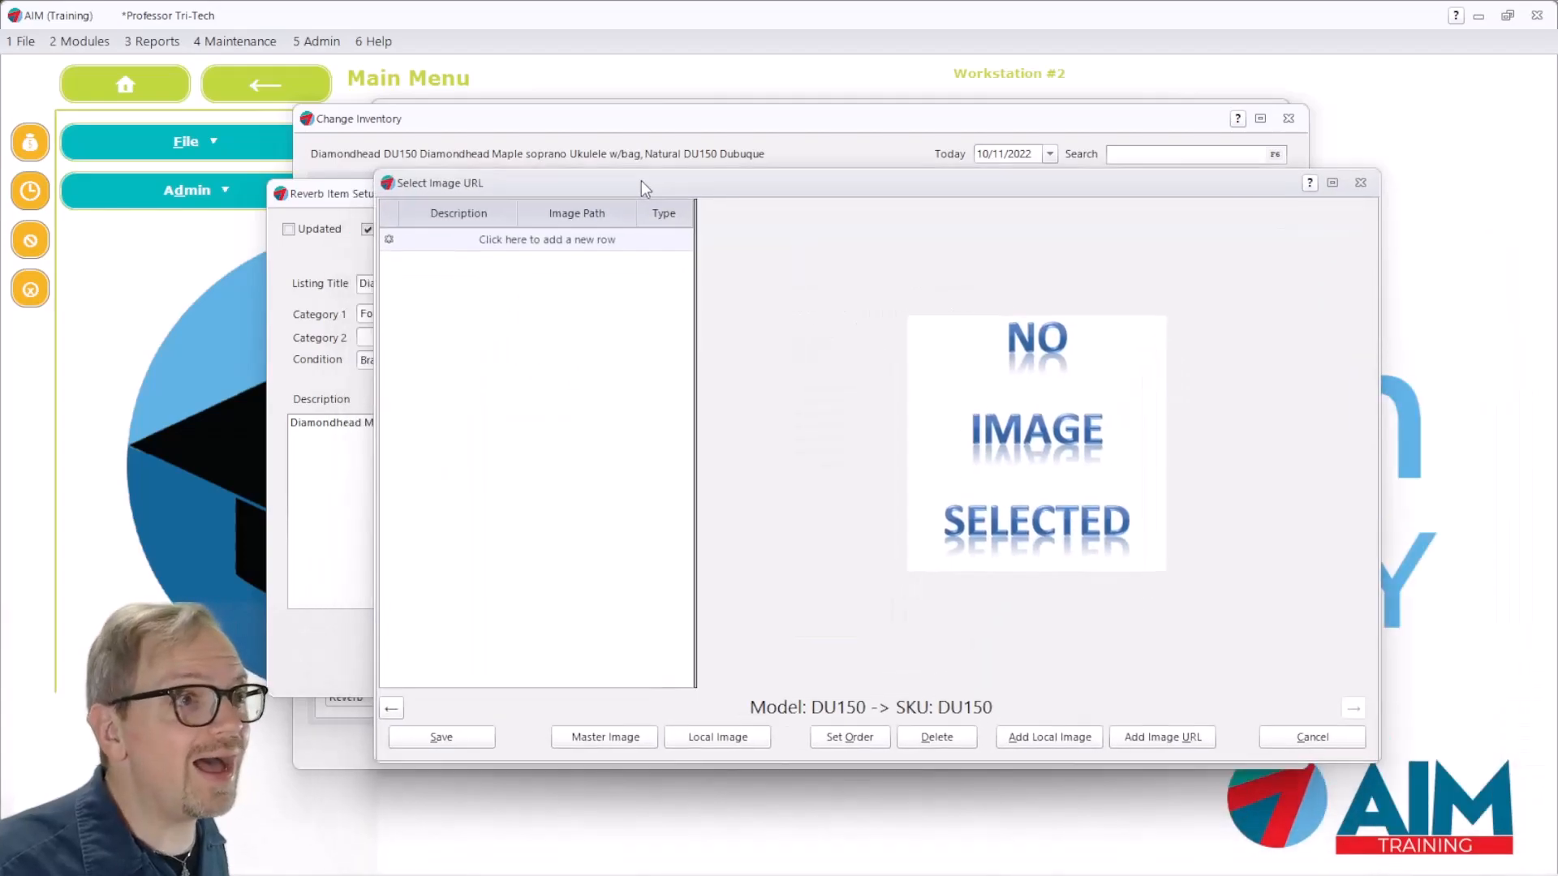
pyautogui.moveTo(641, 180); pyautogui.dragTo(674, 149)
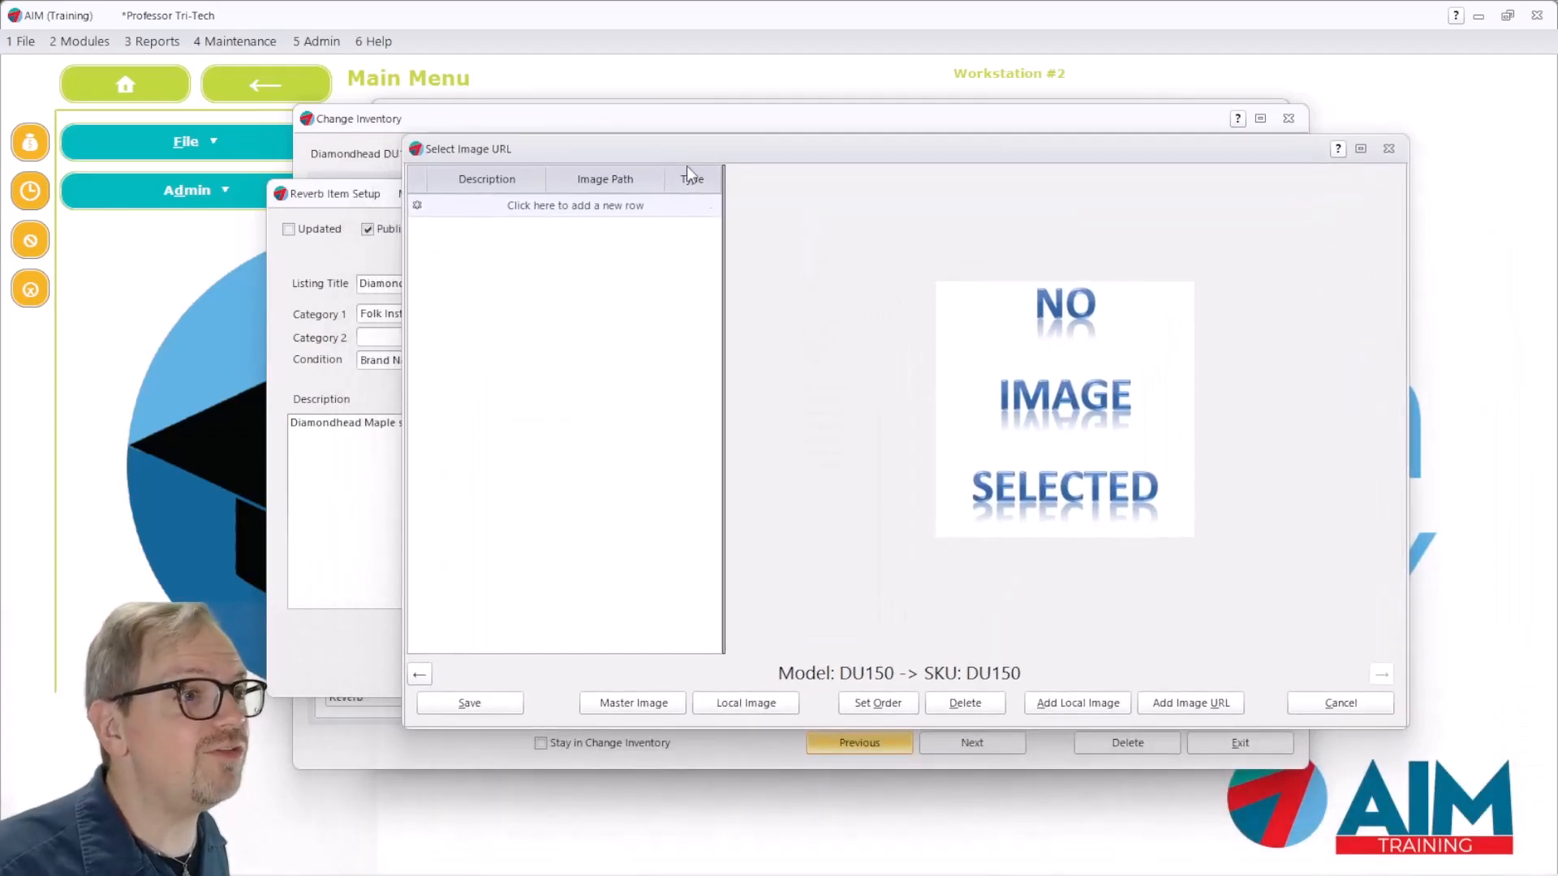
pyautogui.click(420, 675)
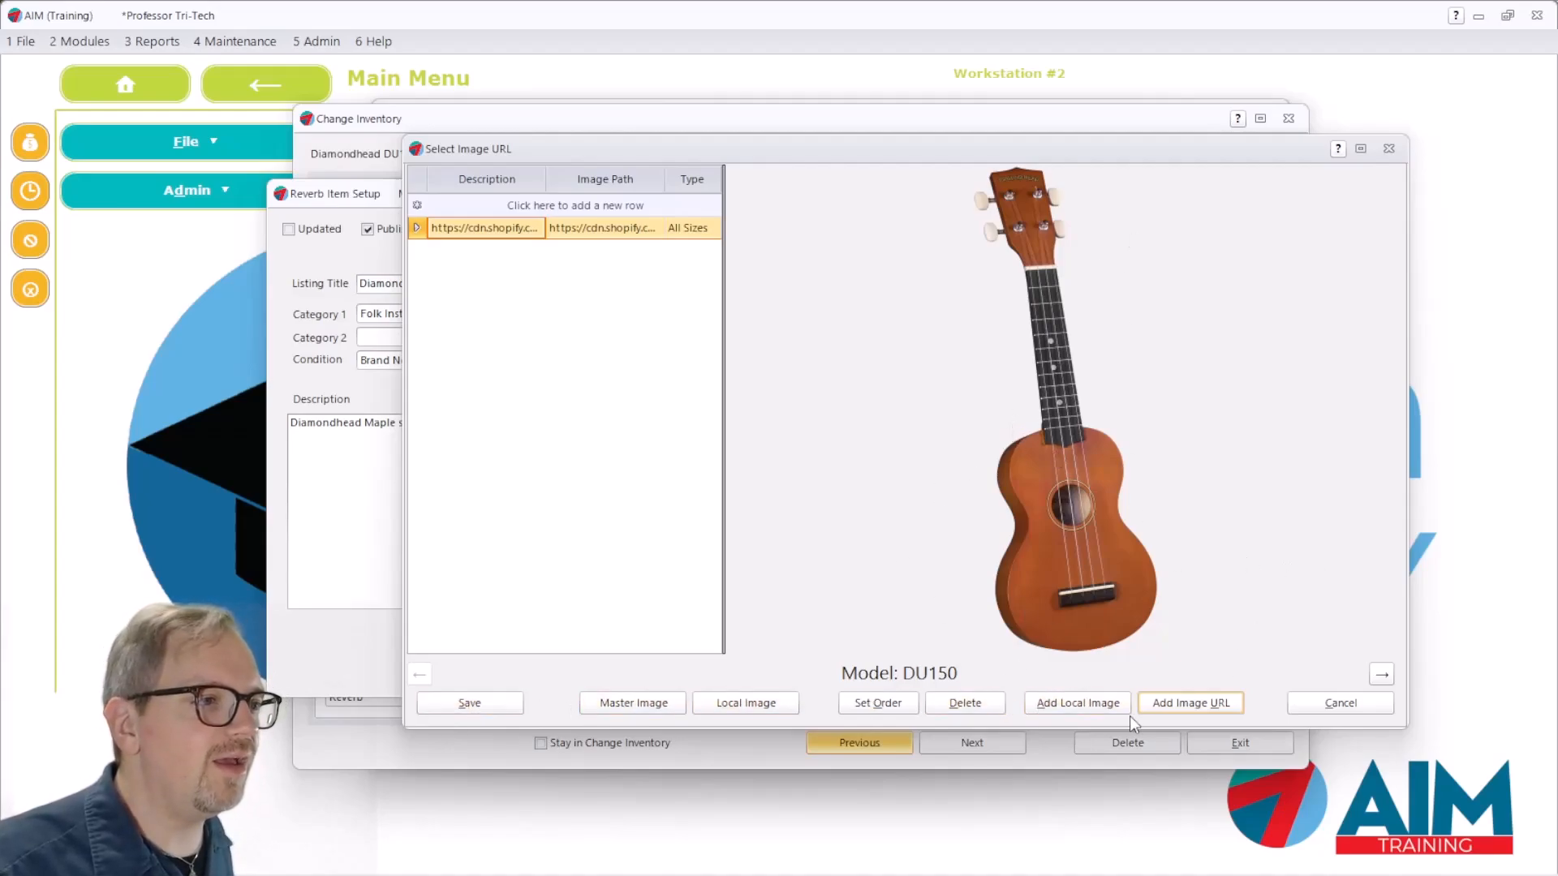
pyautogui.click(486, 701)
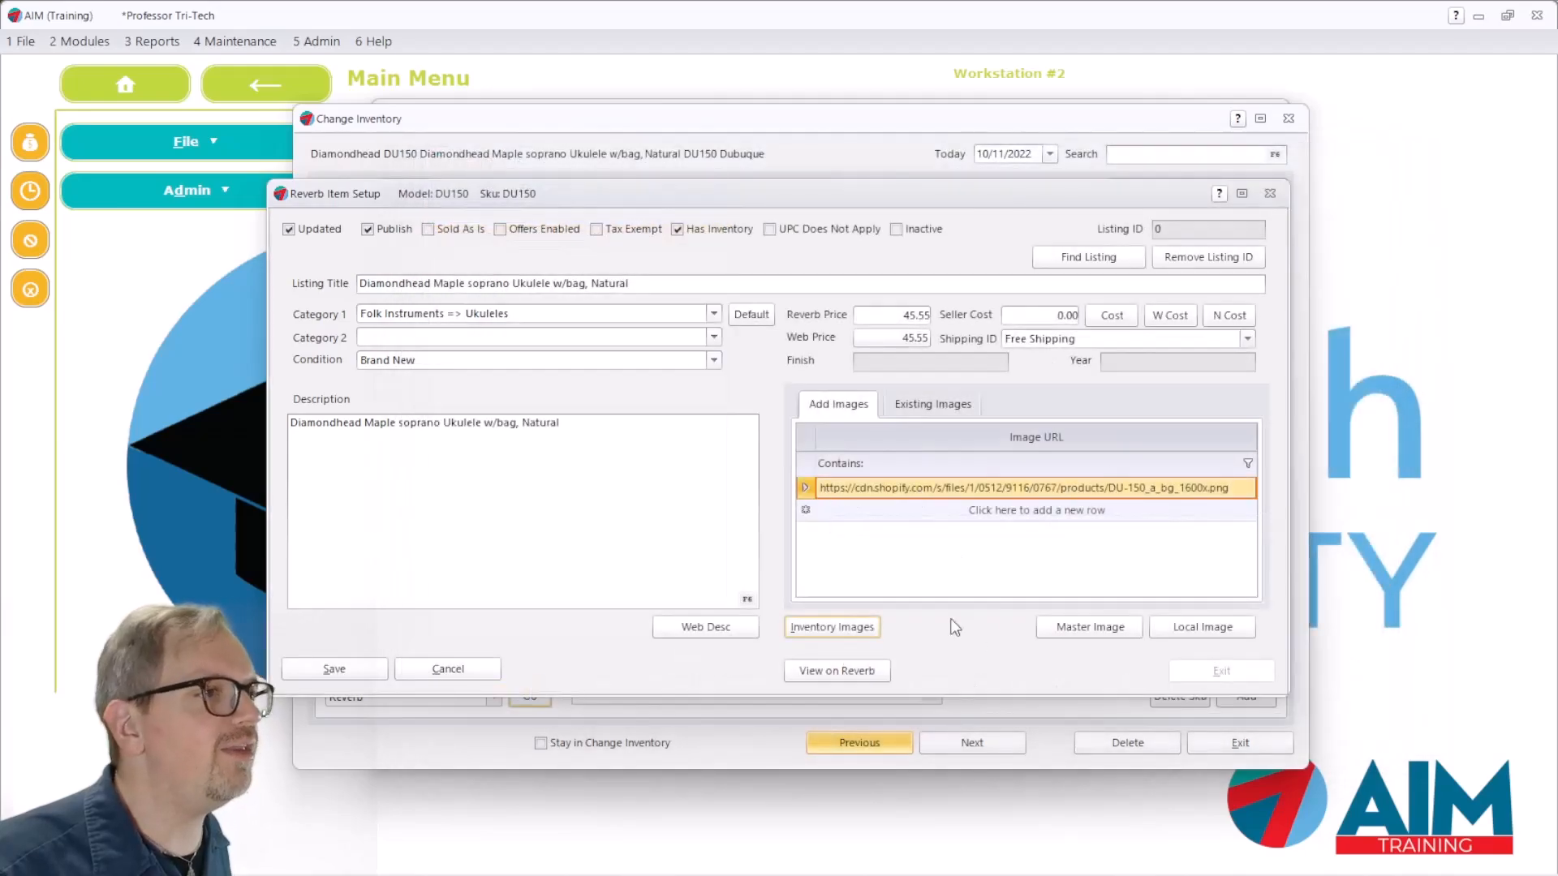
# Save the Reverb item setup, try to upload the listing to Reverb, and dismiss the resulting message.
pyautogui.click(520, 489)
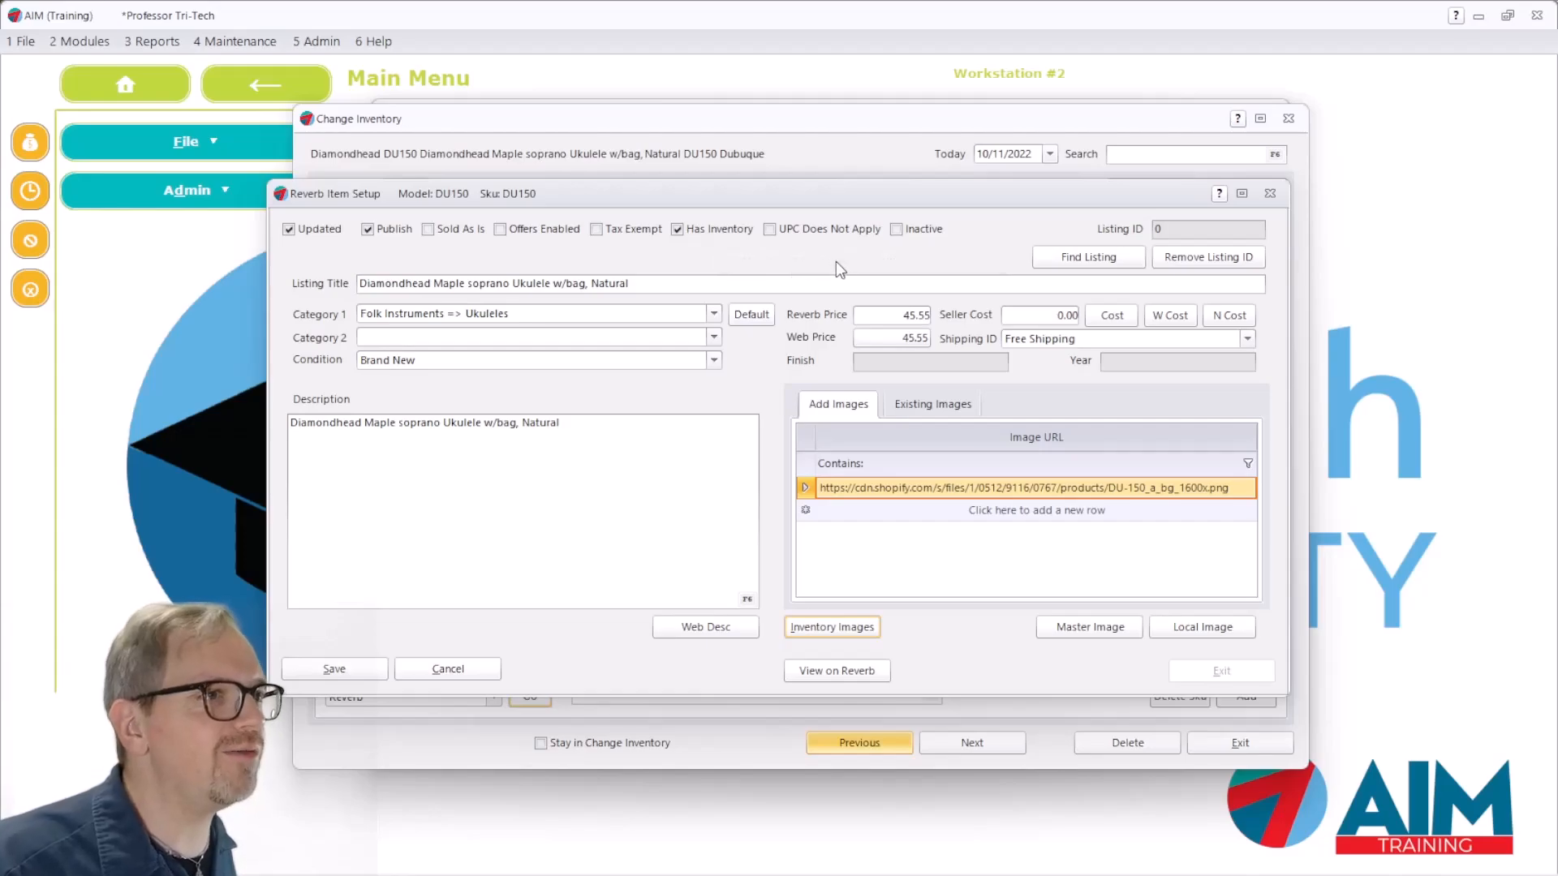
pyautogui.click(812, 284)
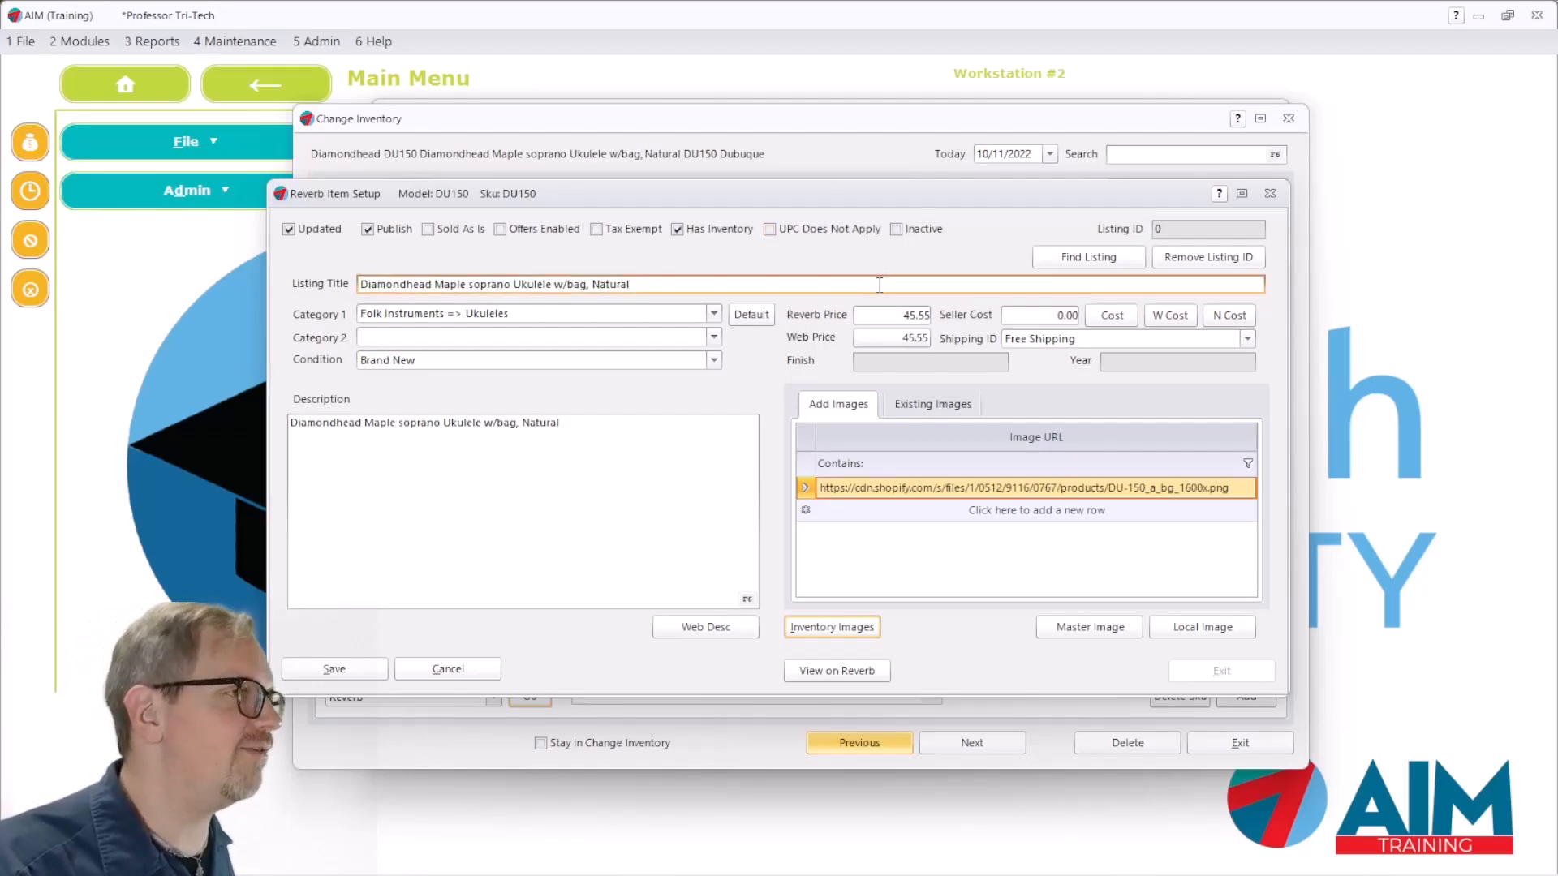
pyautogui.click(327, 672)
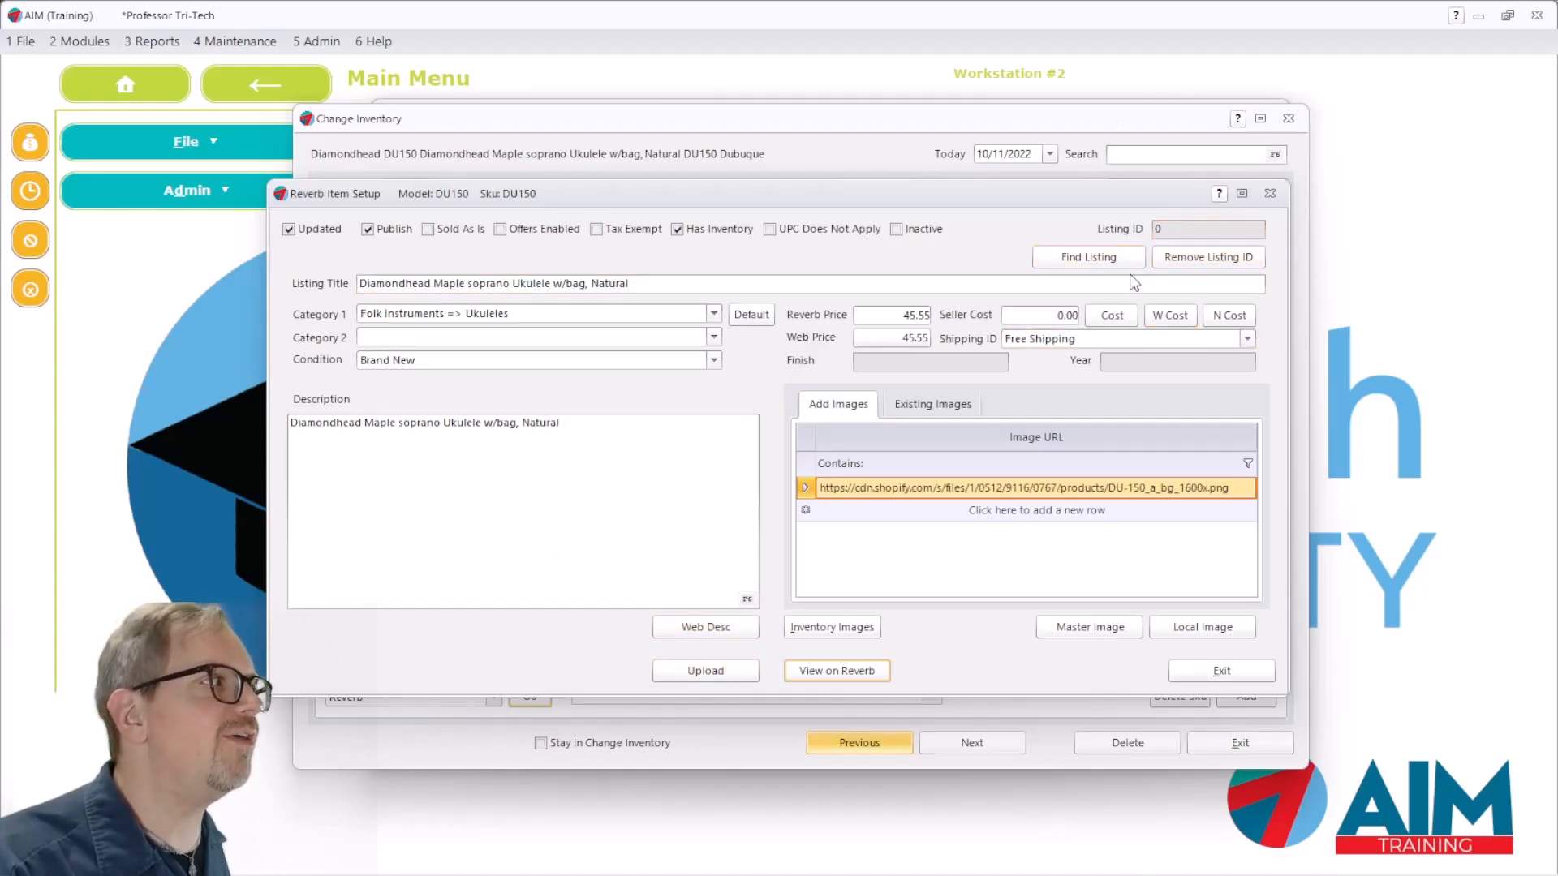
pyautogui.click(713, 670)
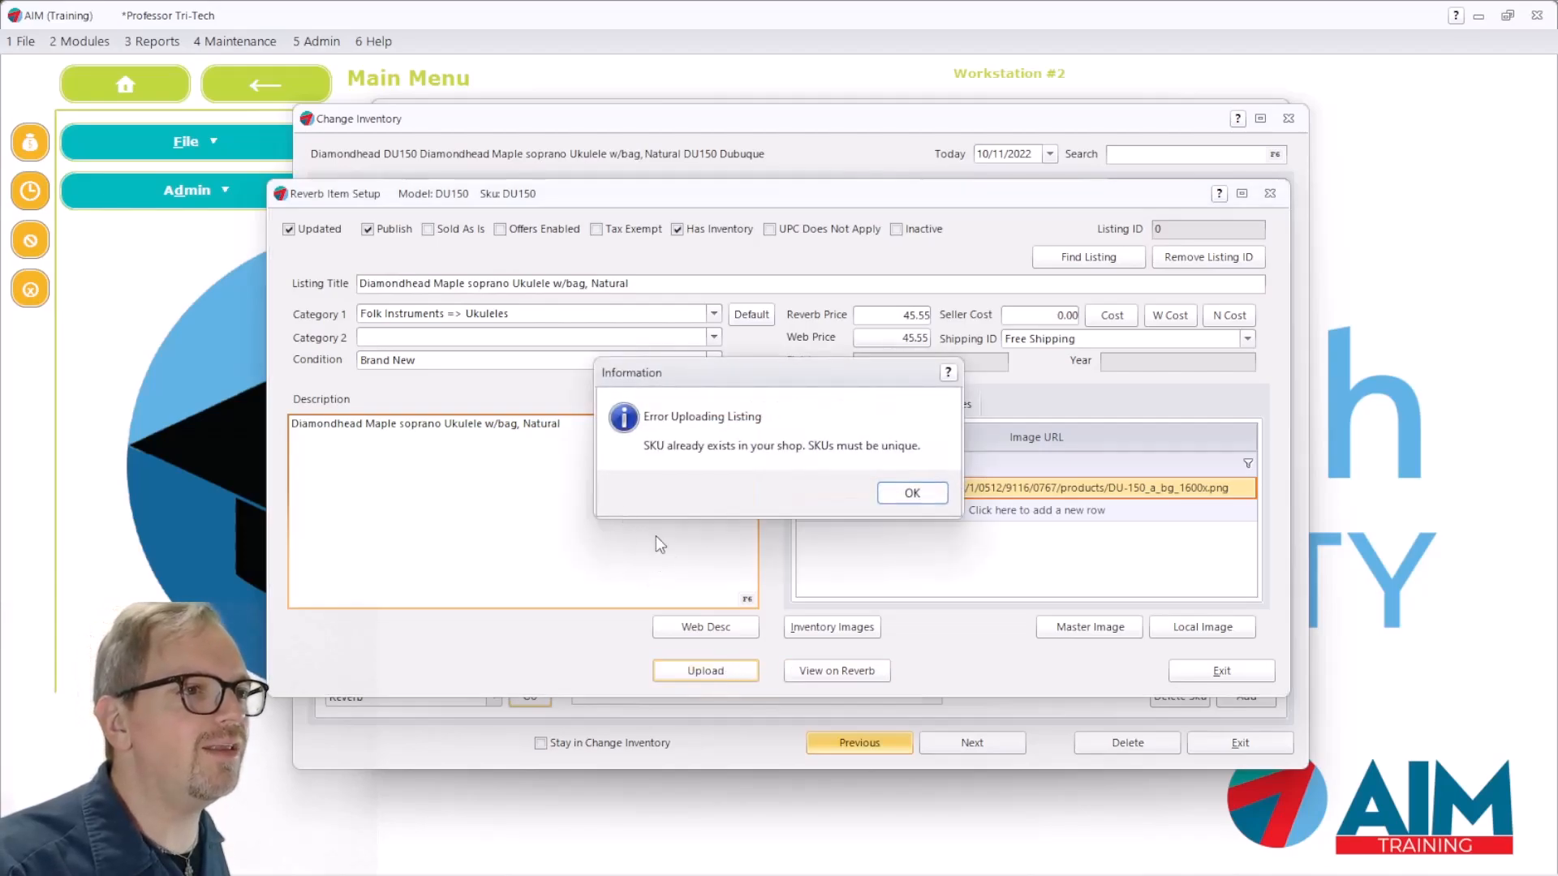
pyautogui.click(917, 495)
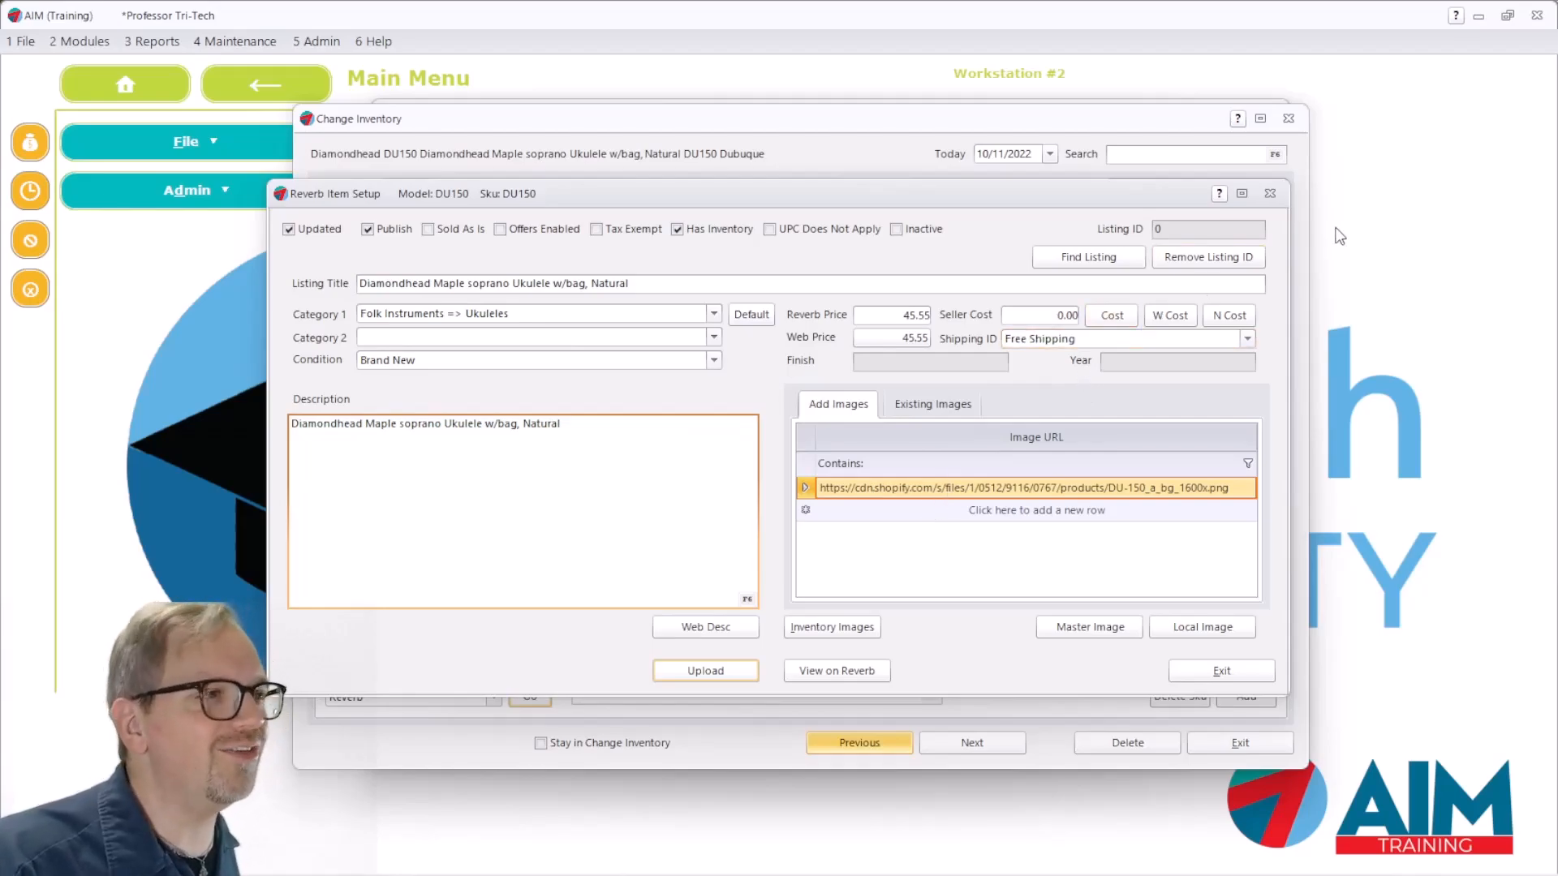
# Find the matching Reverb listing for DU150 and update the AIM fields from it.
pyautogui.click(1075, 258)
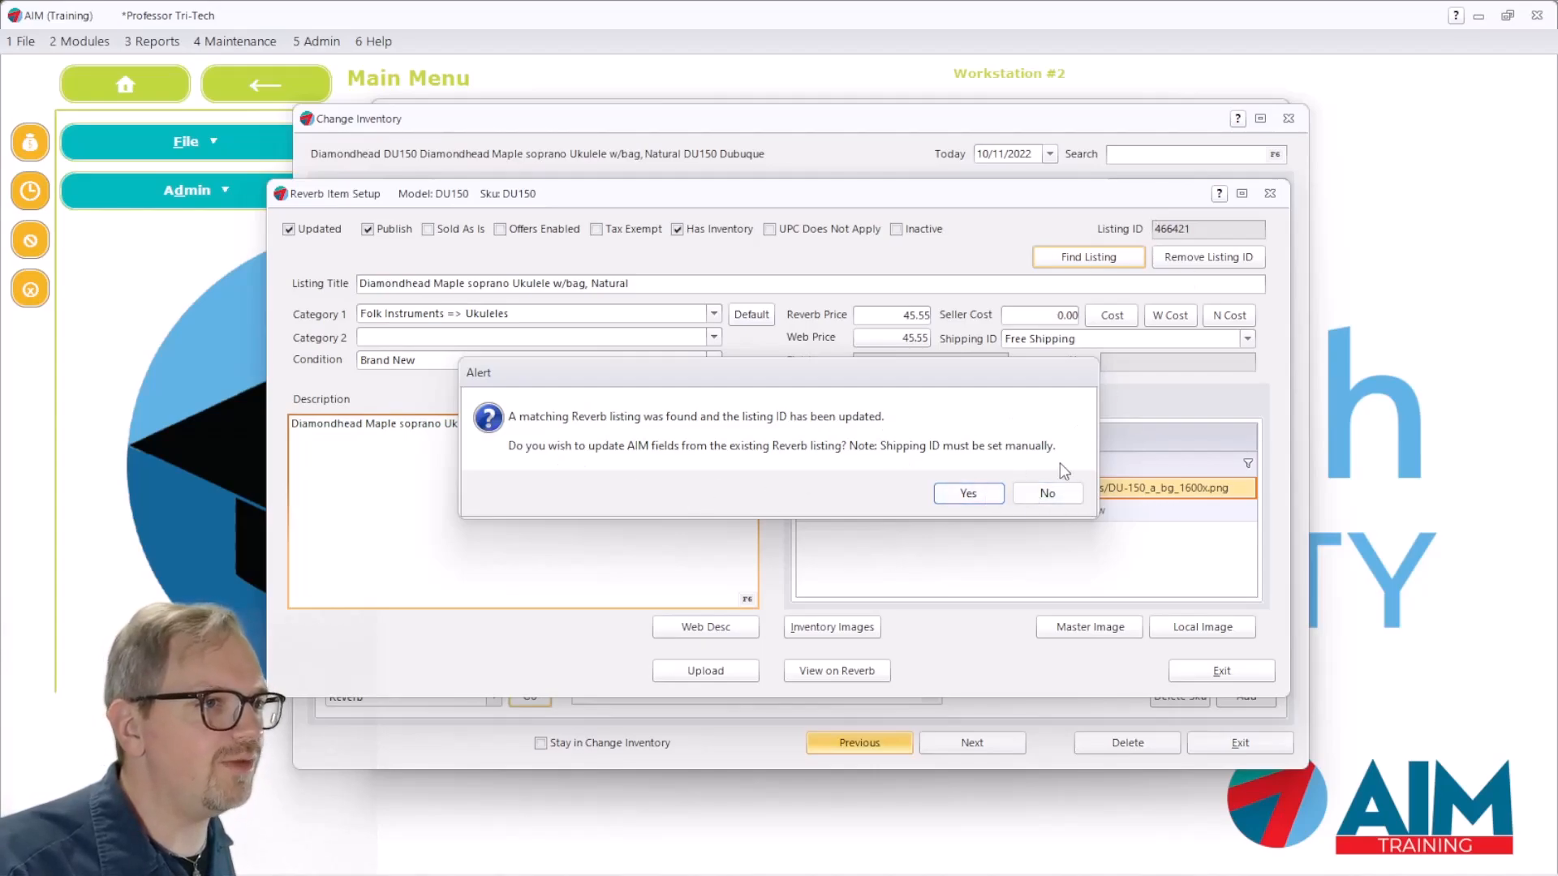
pyautogui.click(973, 494)
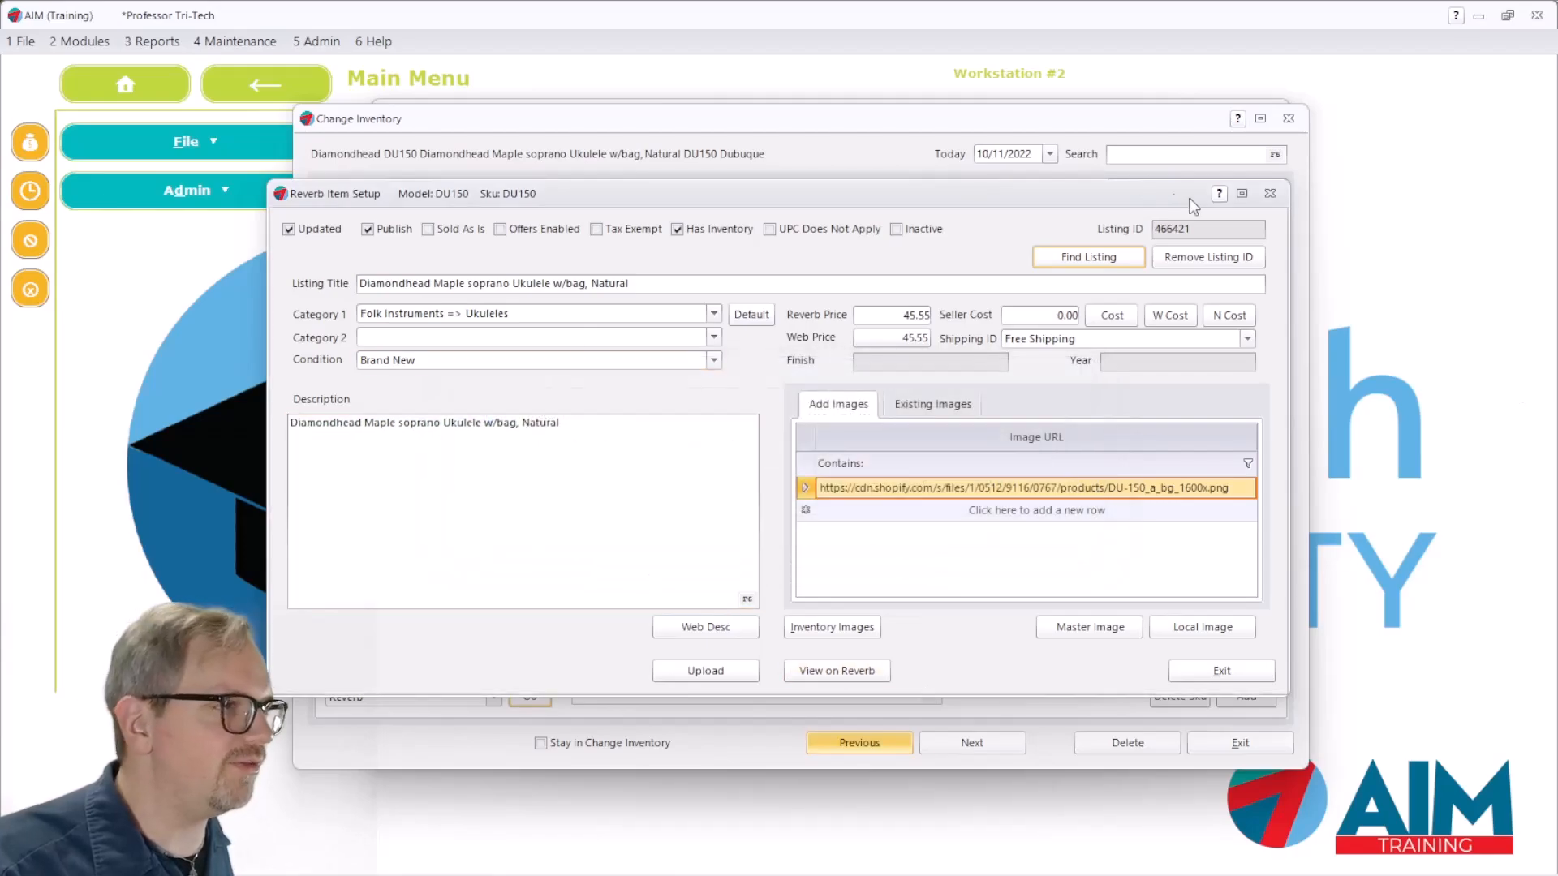
pyautogui.click(1159, 229)
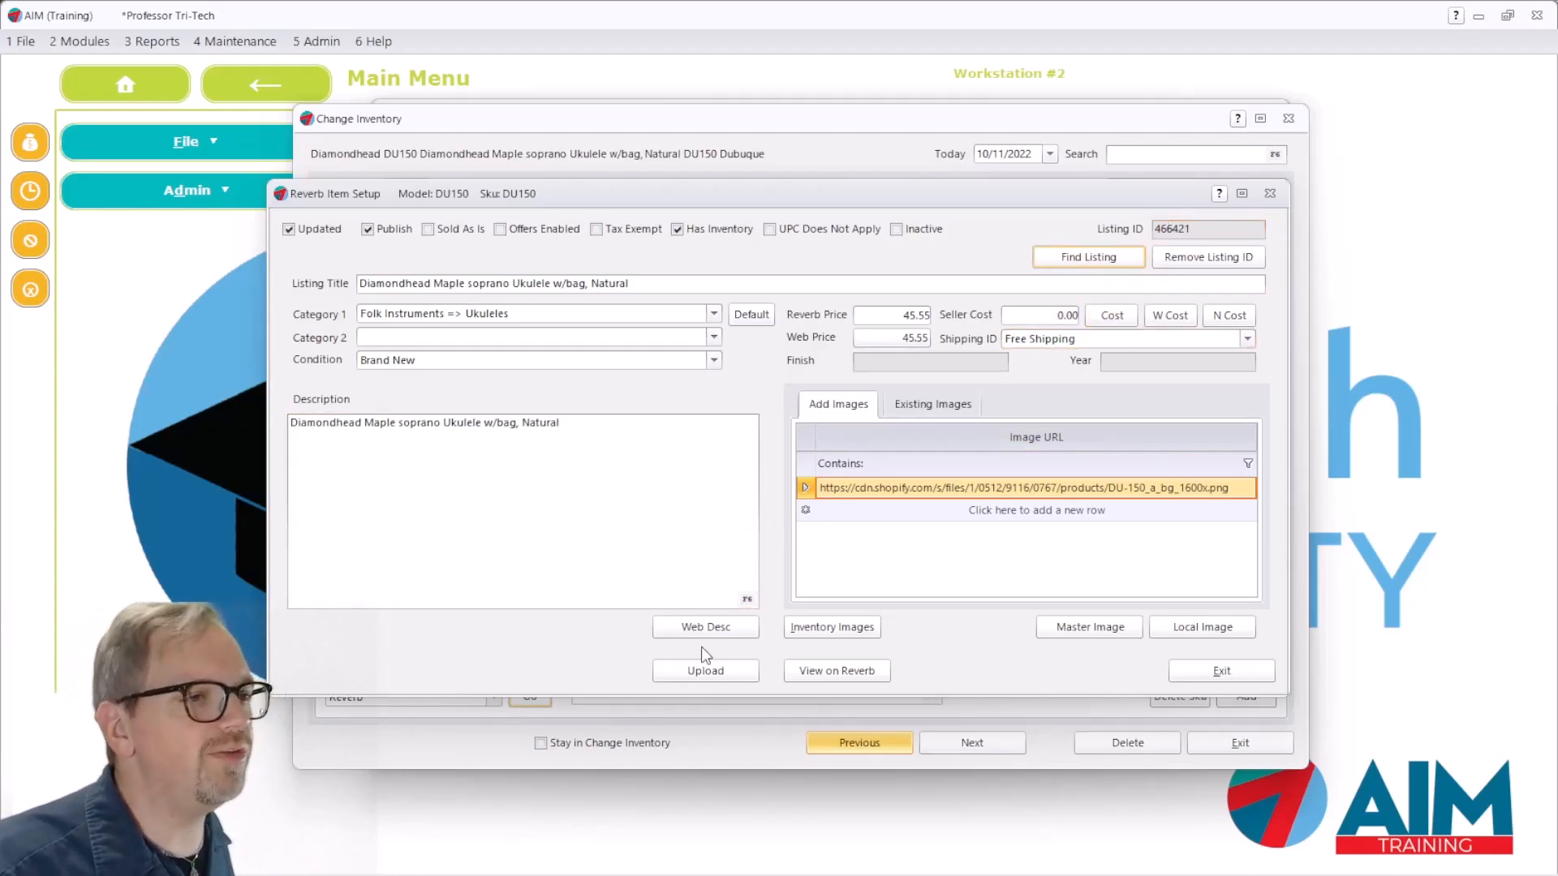
# View the ukulele's listing on Reverb, examine its price, stock, description and product specs, and close the page and the Reverb item setup.
pyautogui.click(827, 675)
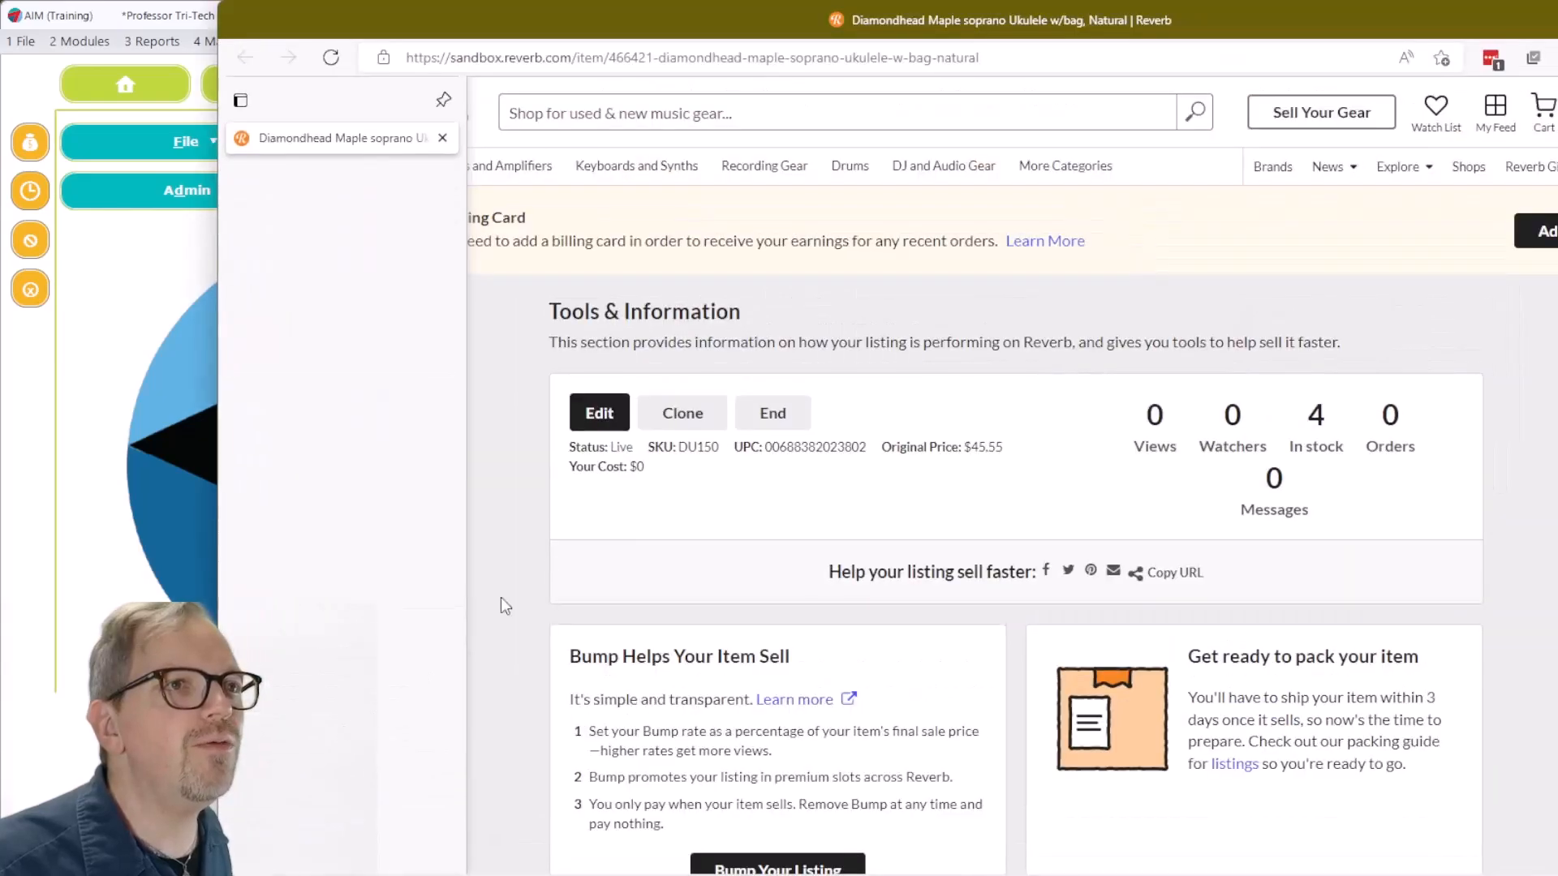
pyautogui.doubleClick(728, 23)
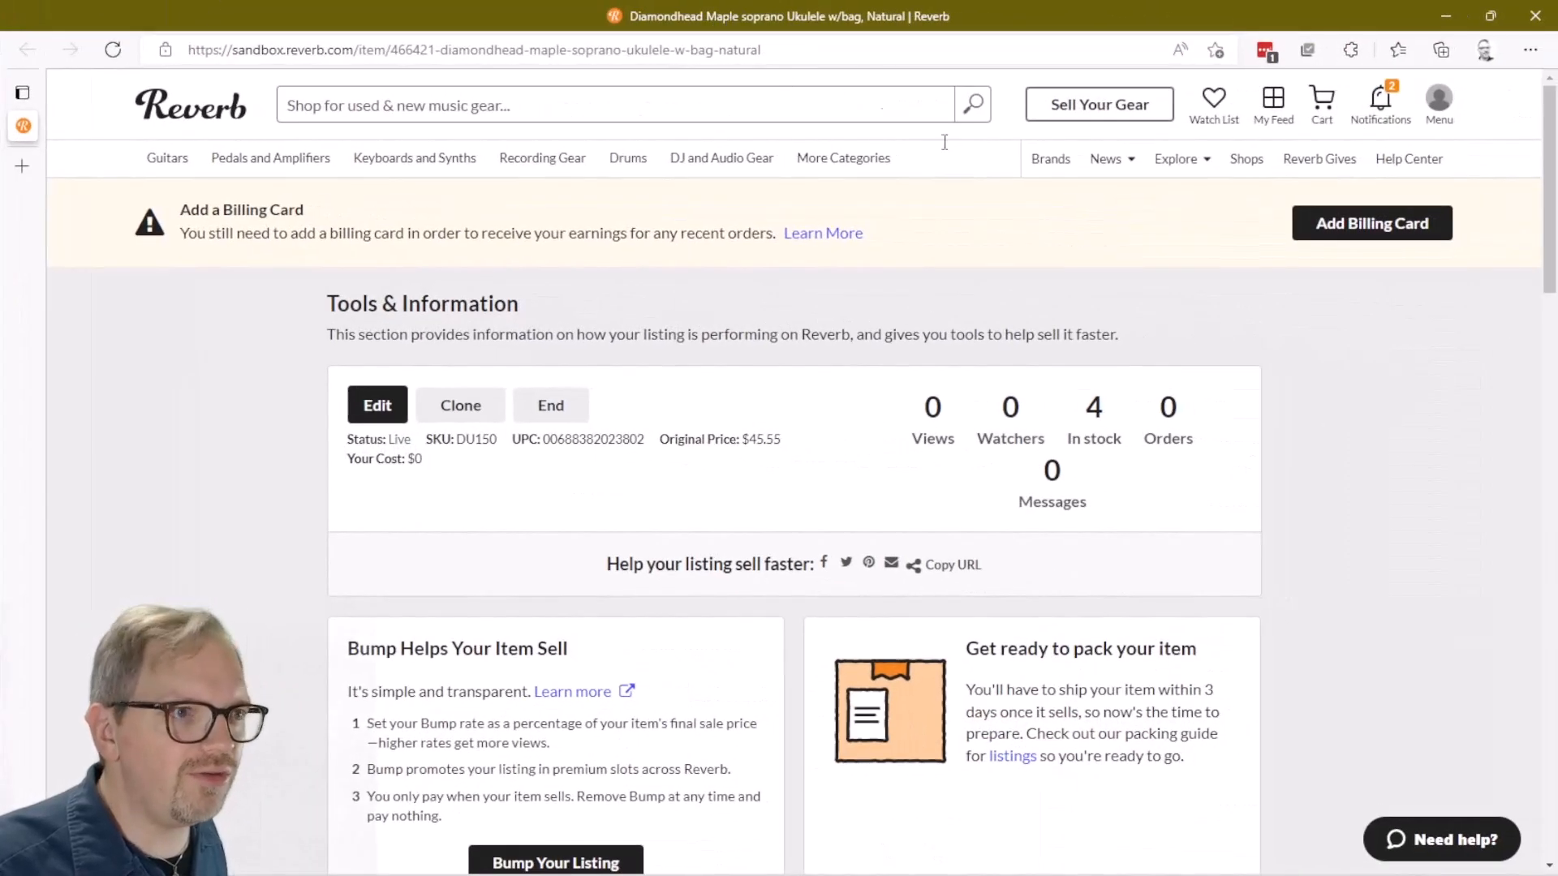
pyautogui.scroll(-10, 884, 425)
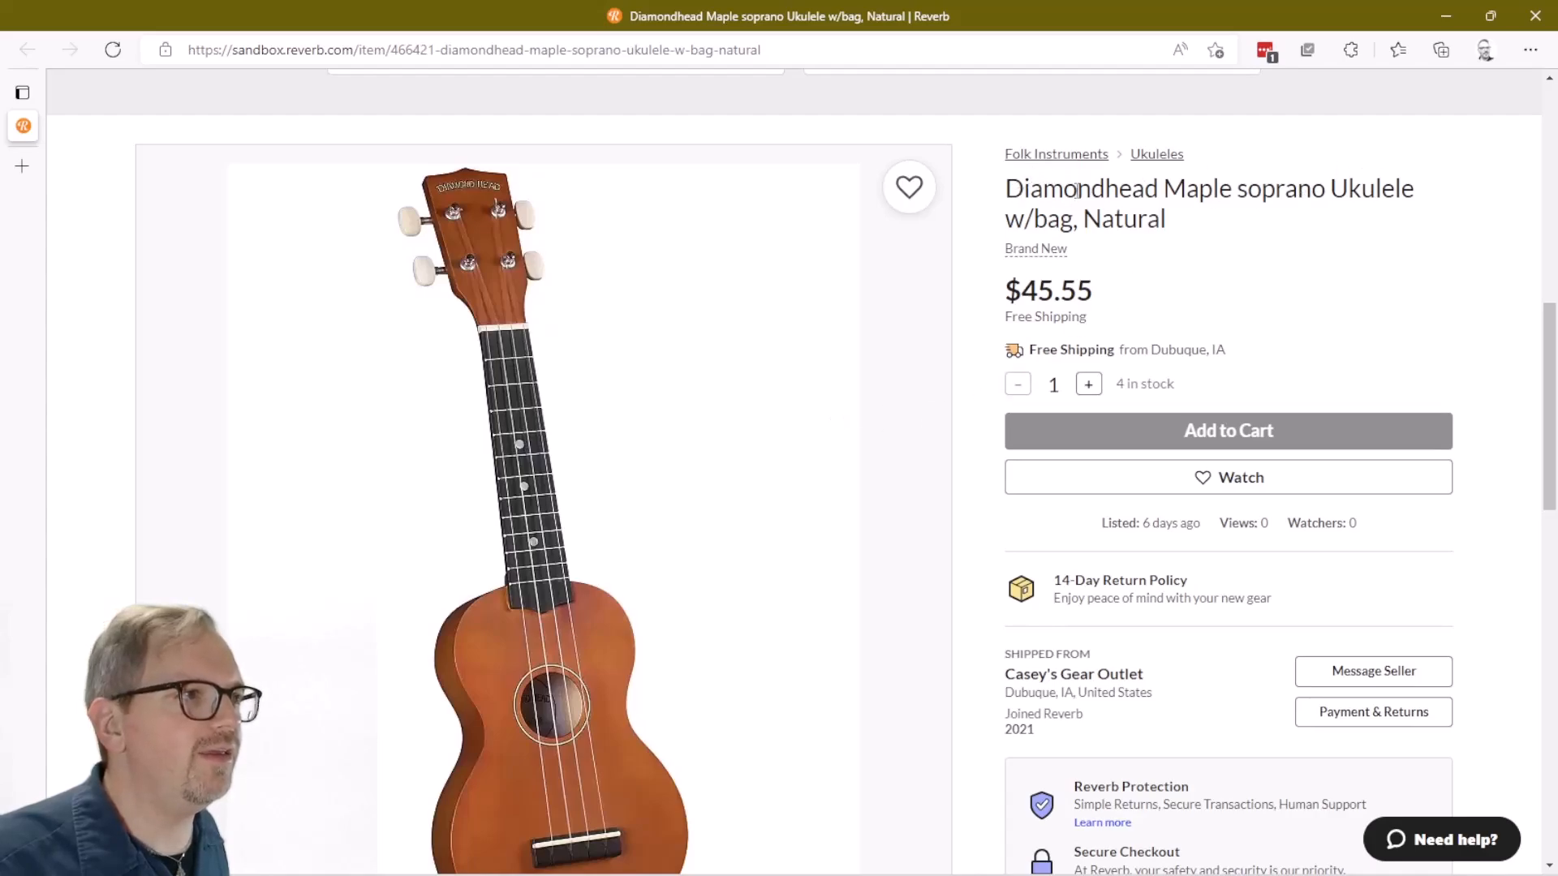
pyautogui.scroll(-3, 736, 549)
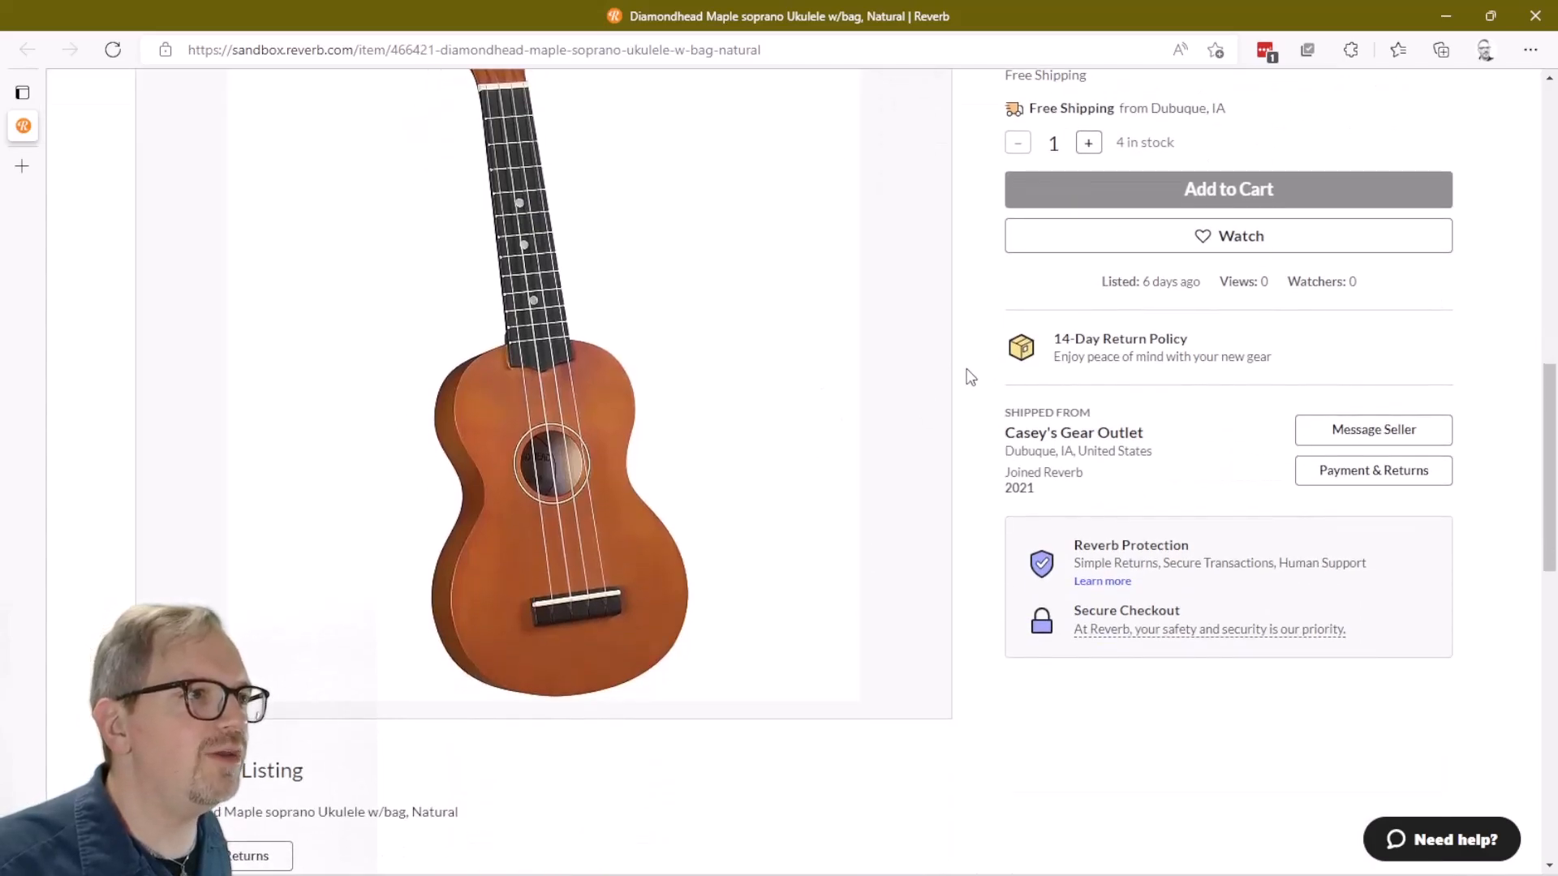
pyautogui.scroll(2, 968, 376)
pyautogui.scroll(-3, 836, 253)
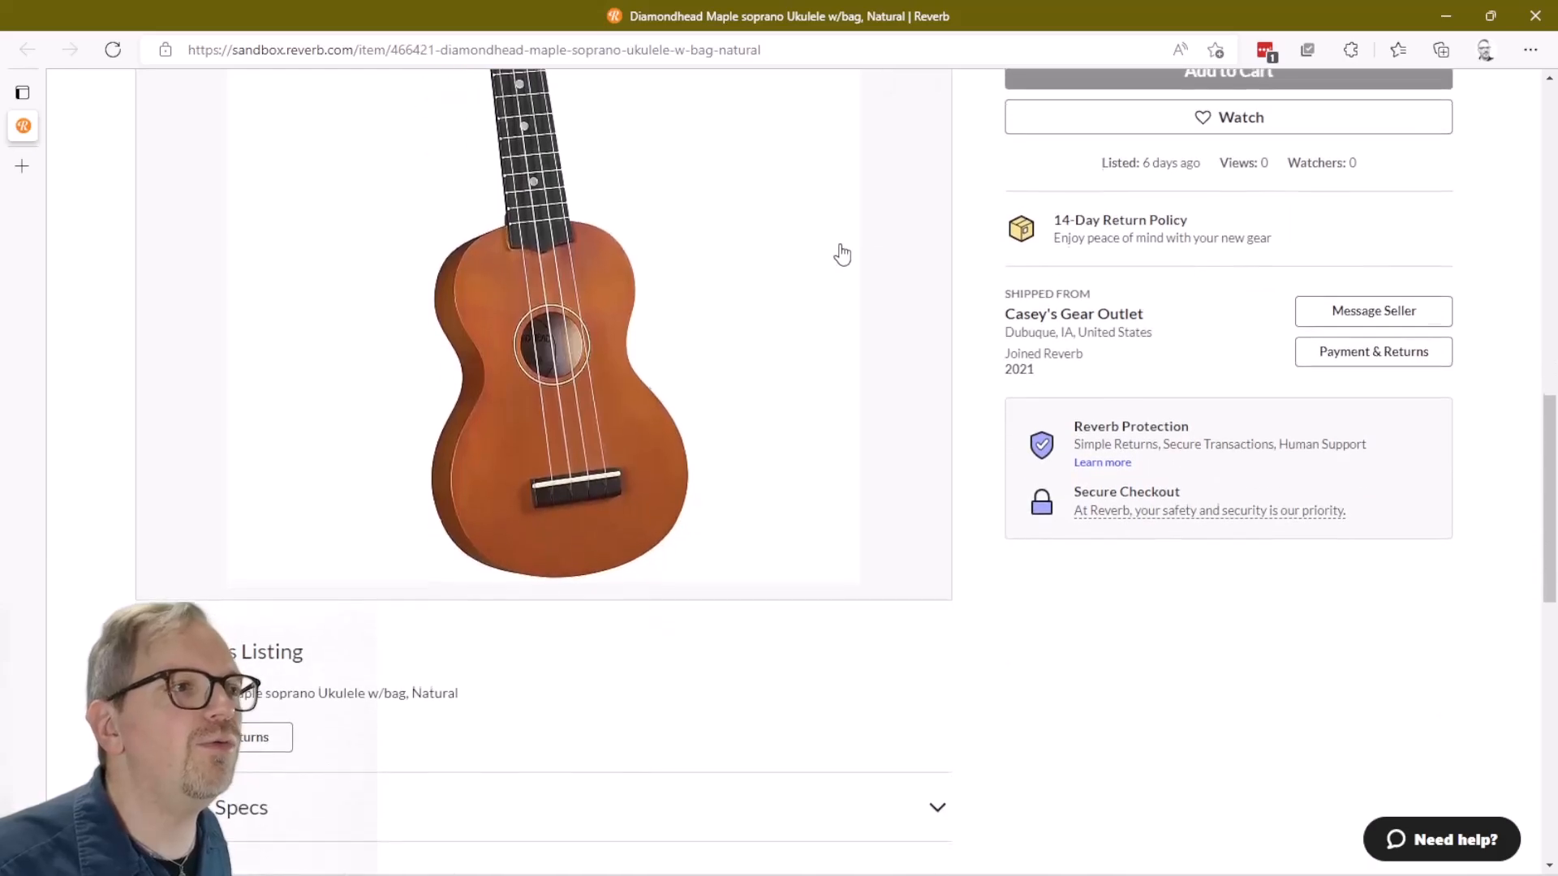
pyautogui.scroll(3, 957, 317)
pyautogui.scroll(-7, 731, 438)
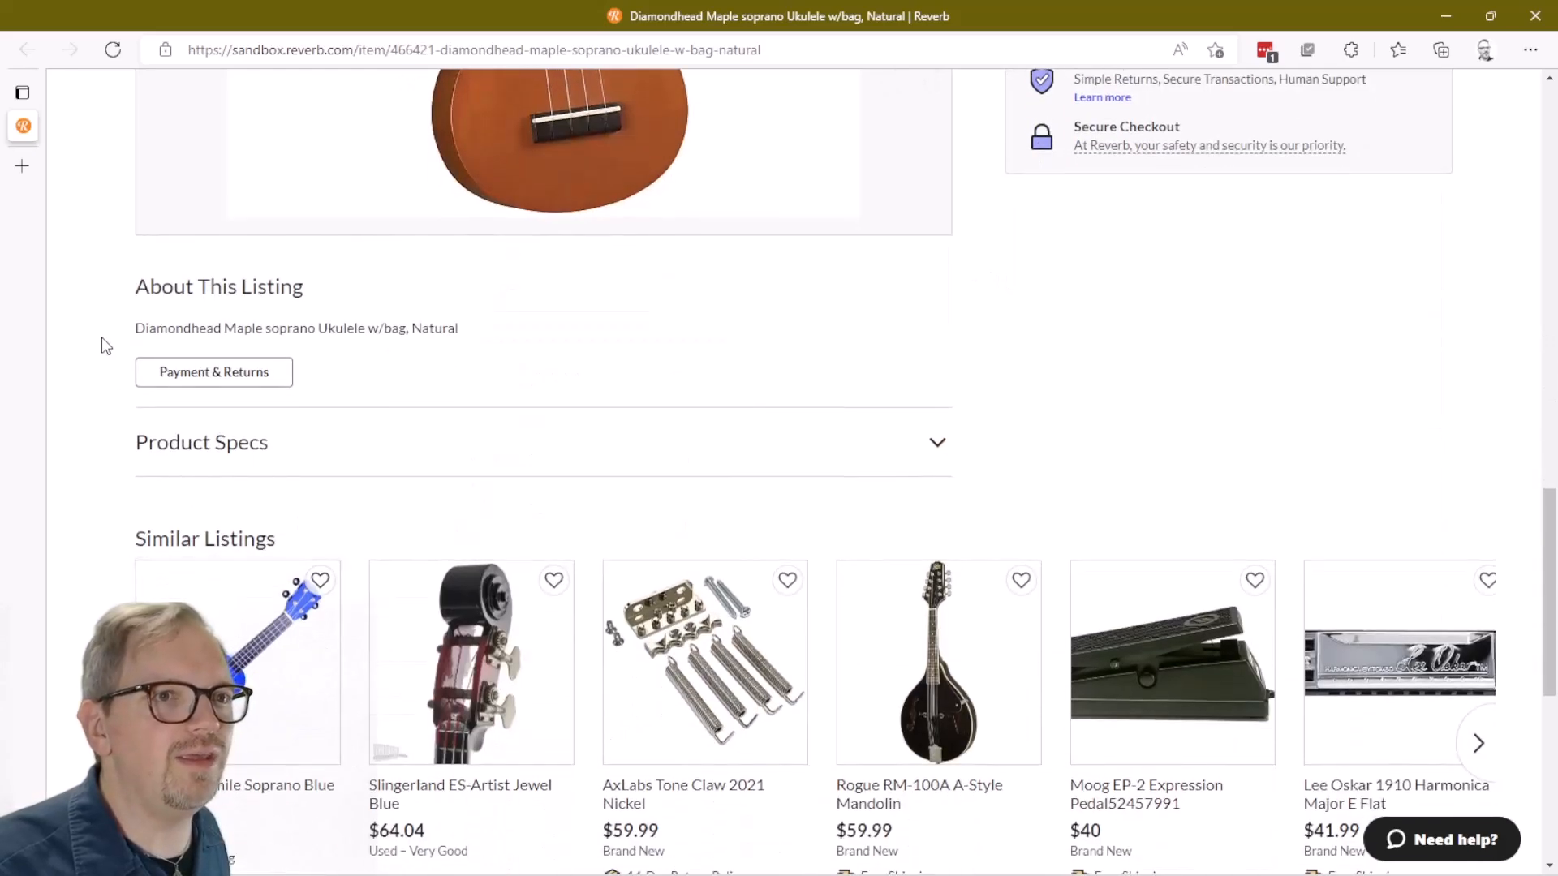
pyautogui.click(943, 453)
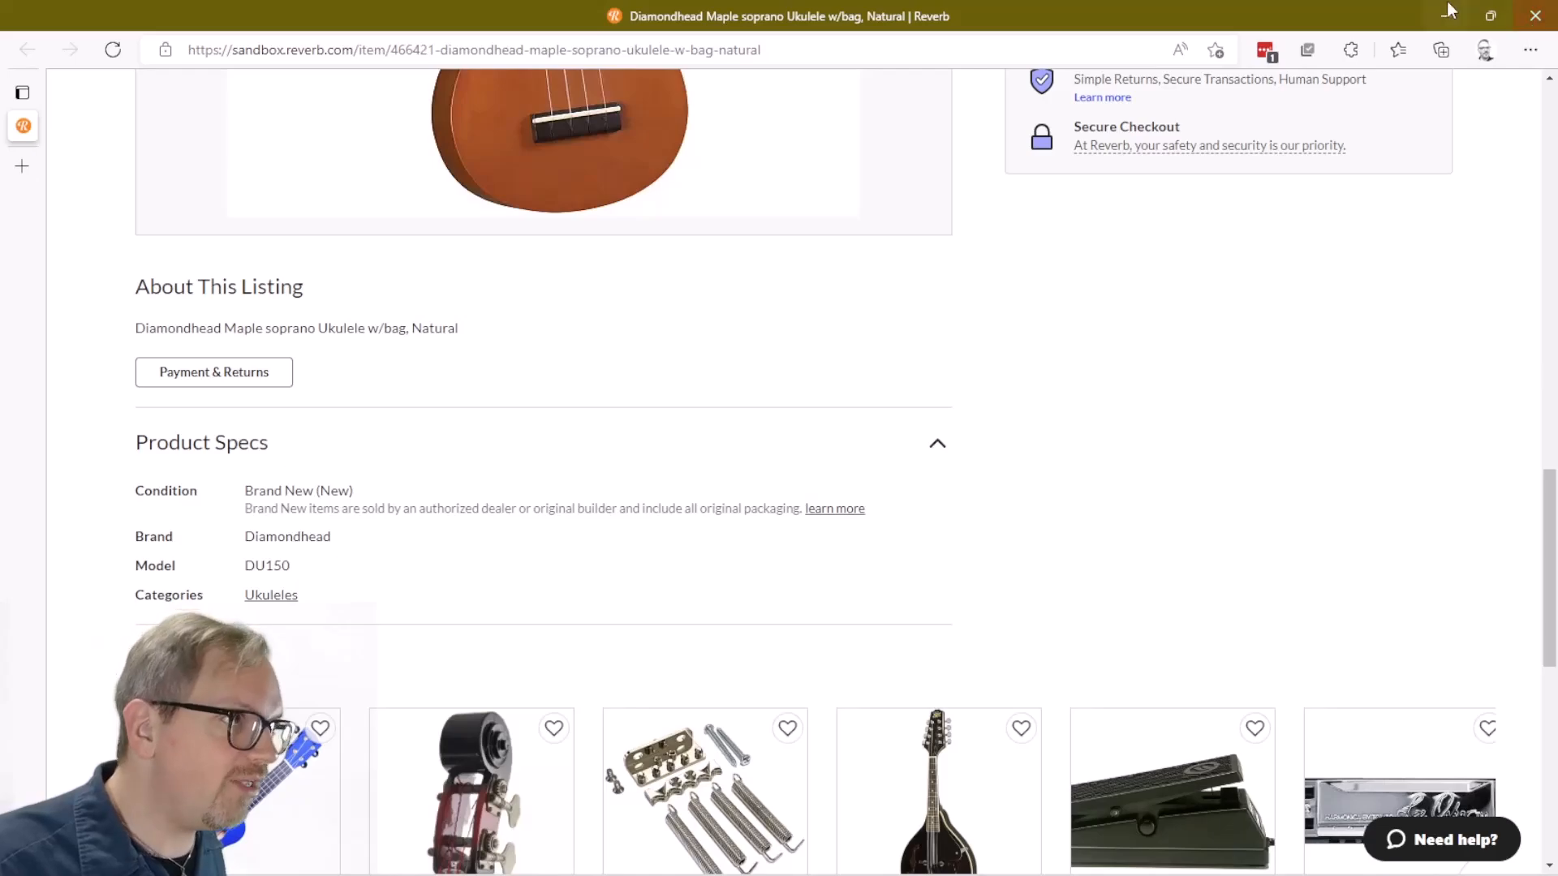
pyautogui.click(1533, 17)
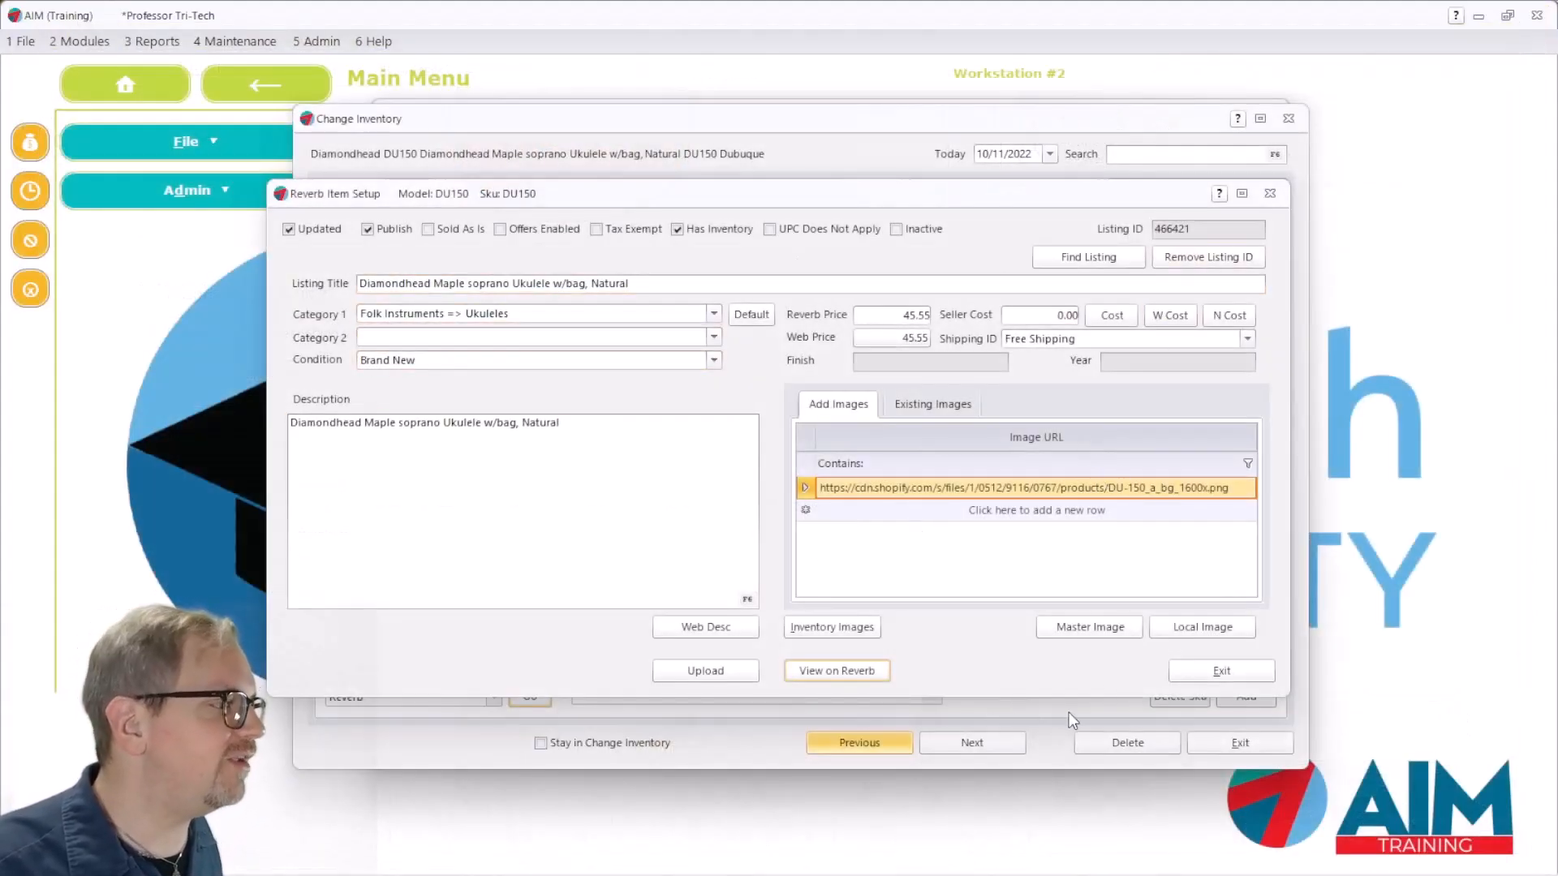
pyautogui.click(1250, 678)
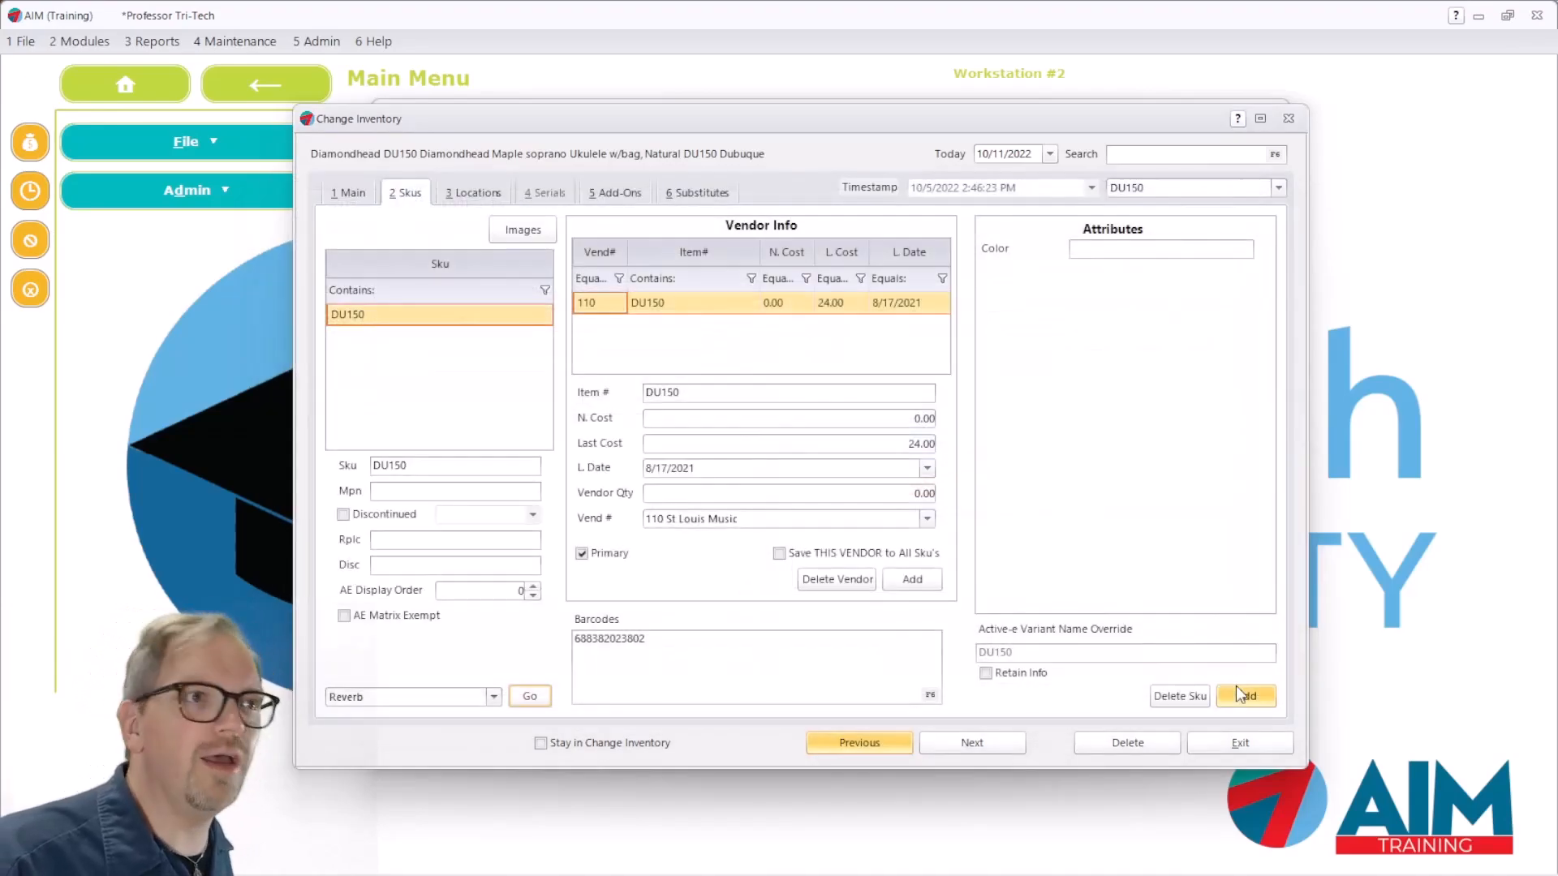
# Close the DU150 inventory record and the inventory display, and open the Active-e Inventory maintenance window.
pyautogui.click(1241, 743)
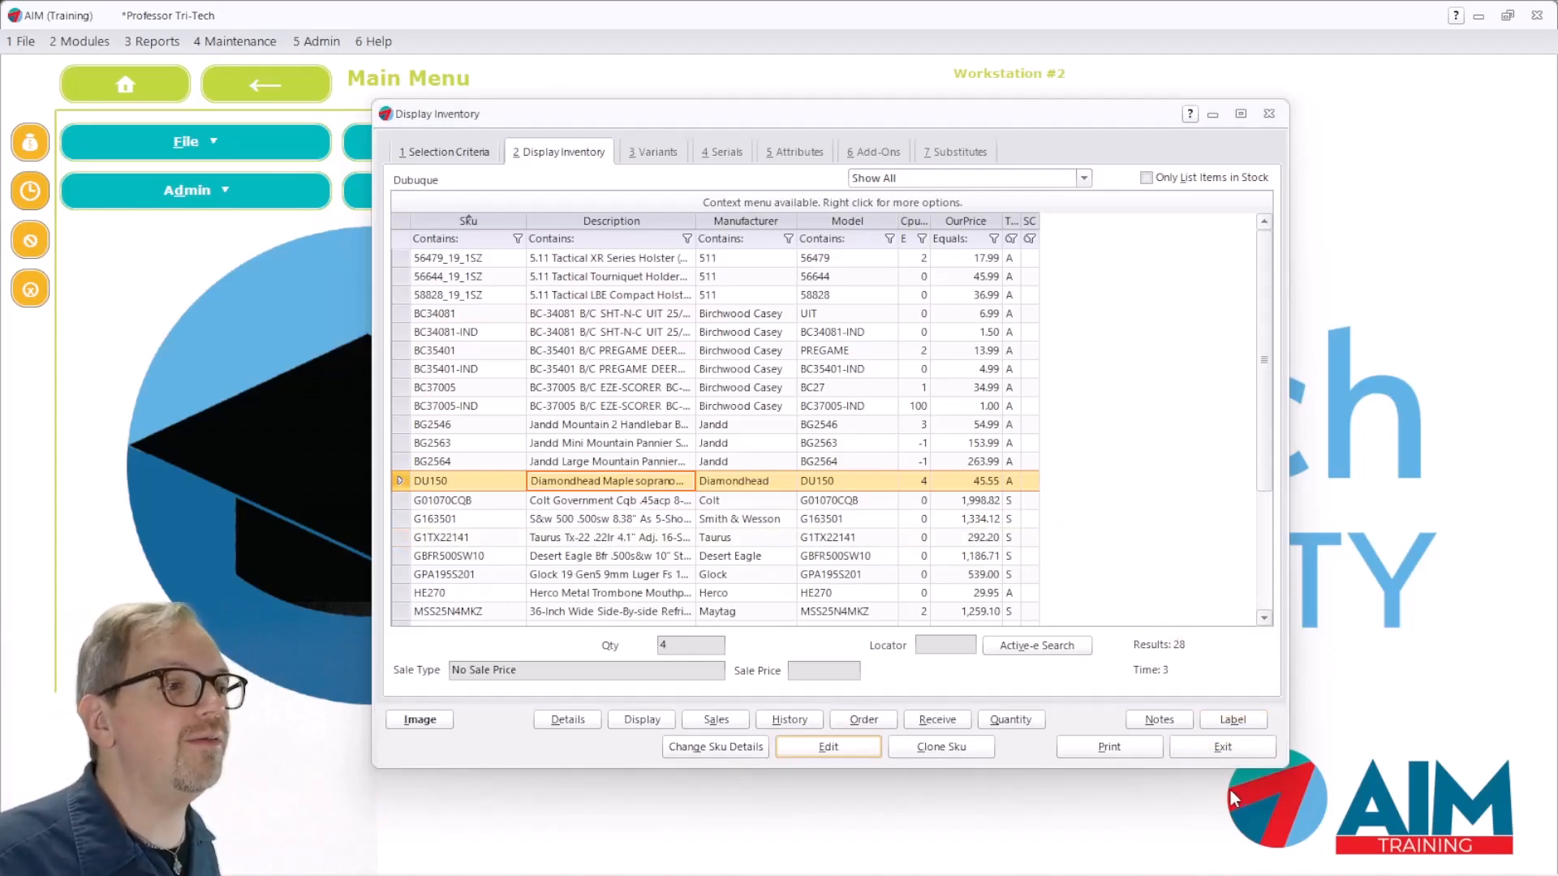
pyautogui.click(1219, 748)
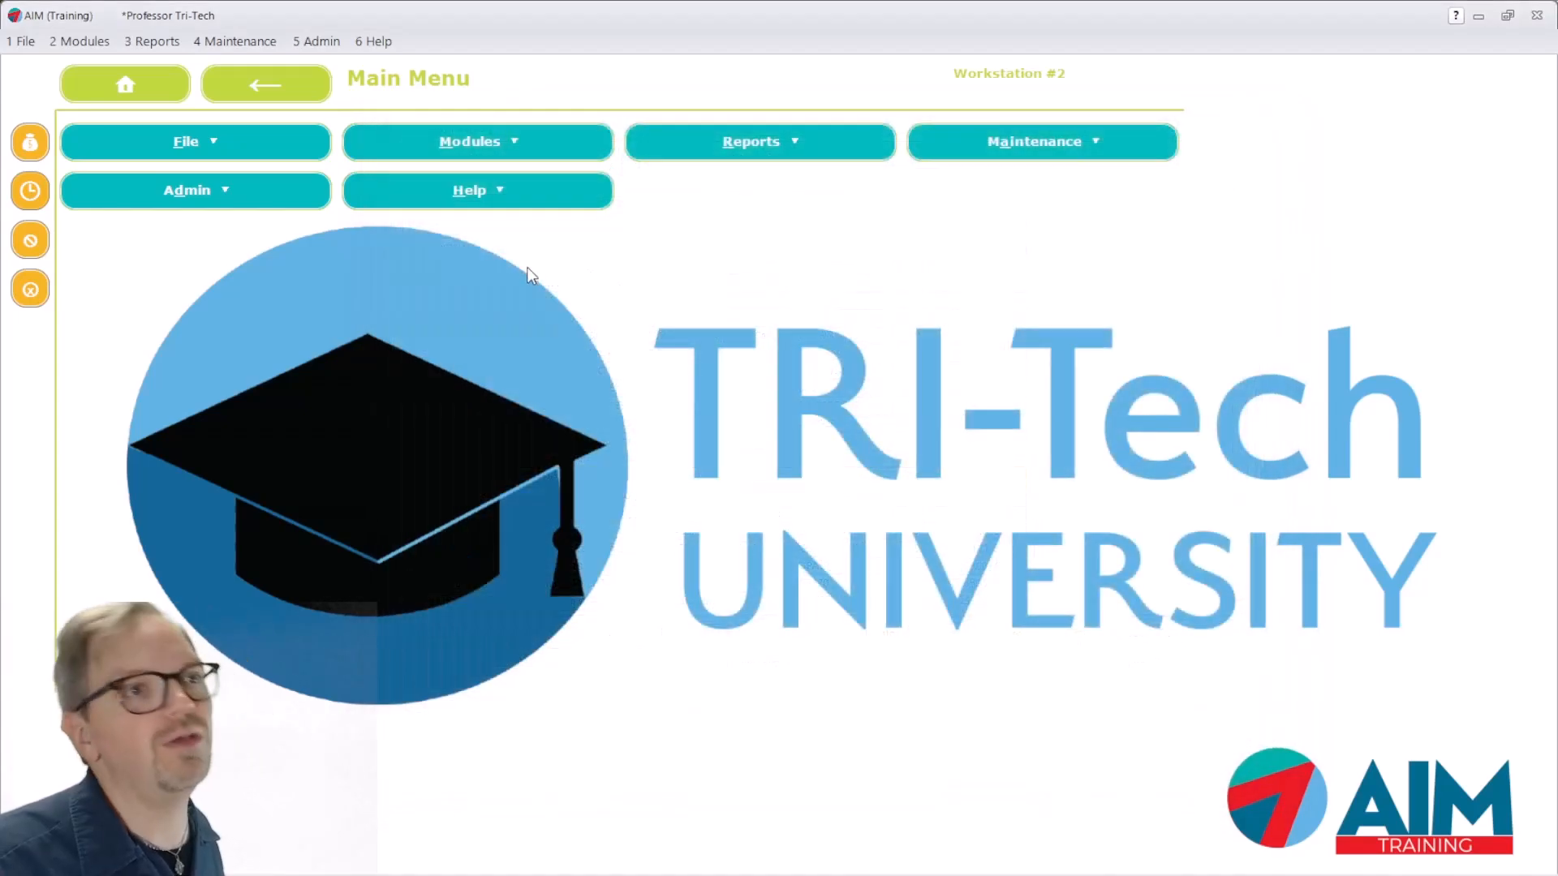
pyautogui.click(235, 40)
pyautogui.moveTo(273, 460)
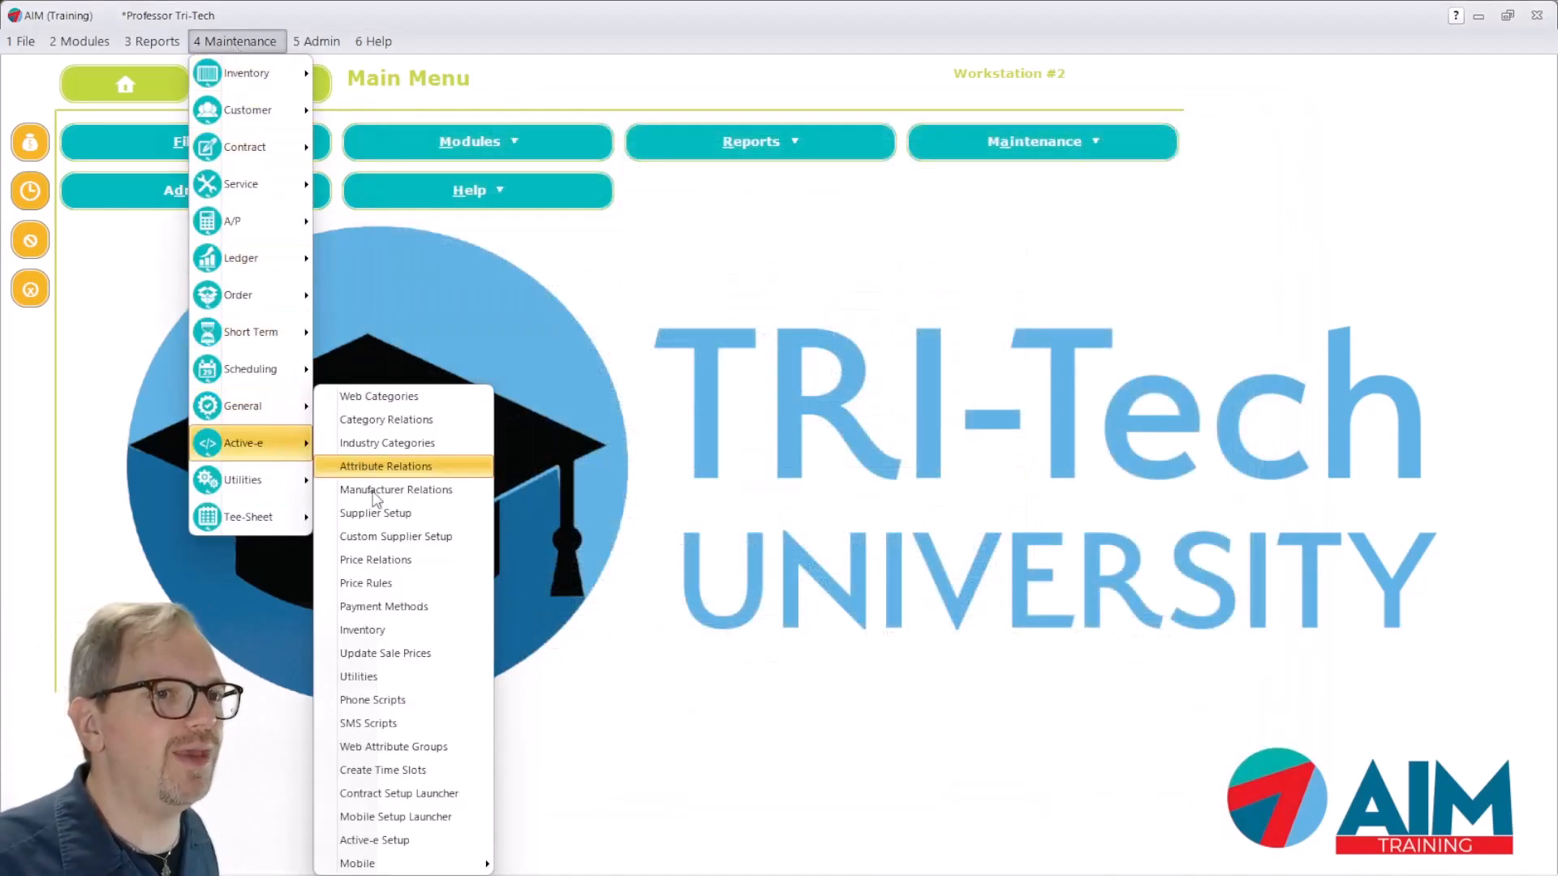
pyautogui.click(421, 630)
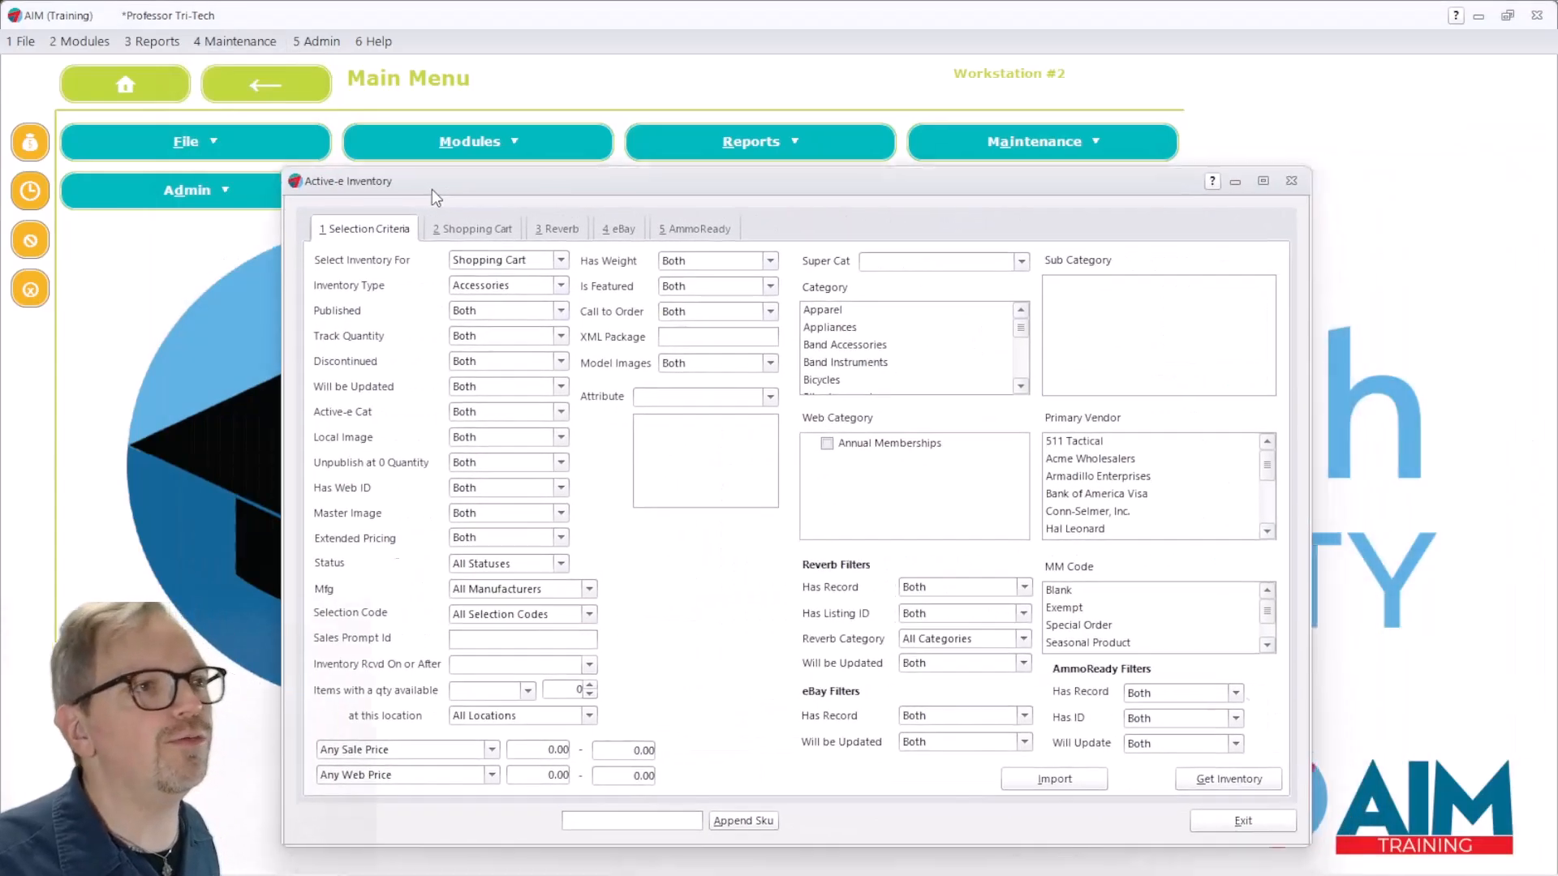
pyautogui.moveTo(436, 203); pyautogui.dragTo(490, 90)
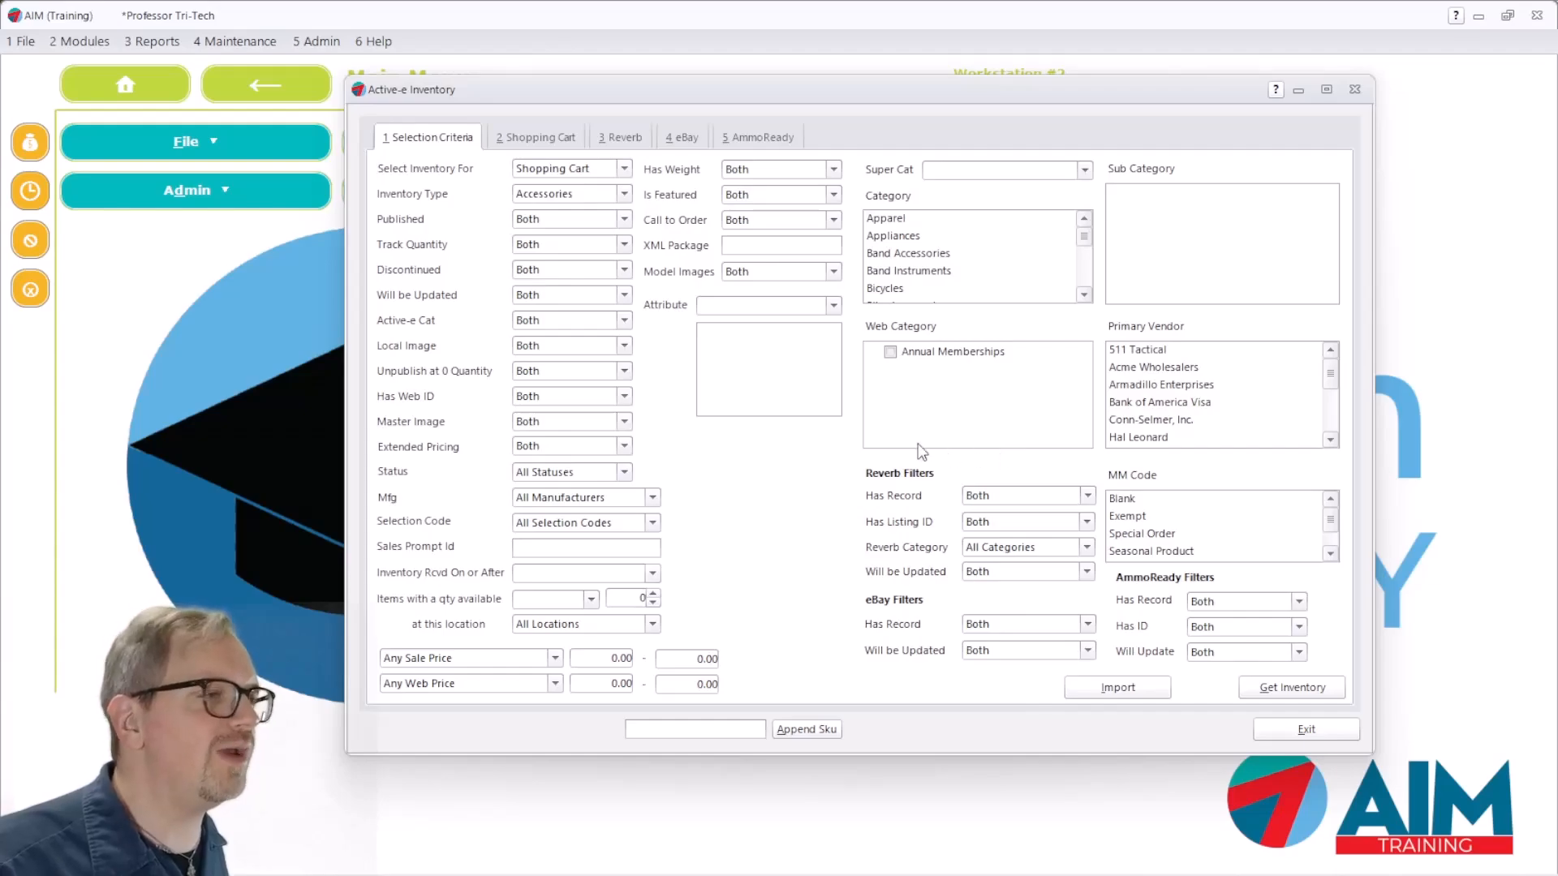
# Set the Active-e Inventory selection to Reverb with the Accessories inventory type.
pyautogui.click(624, 170)
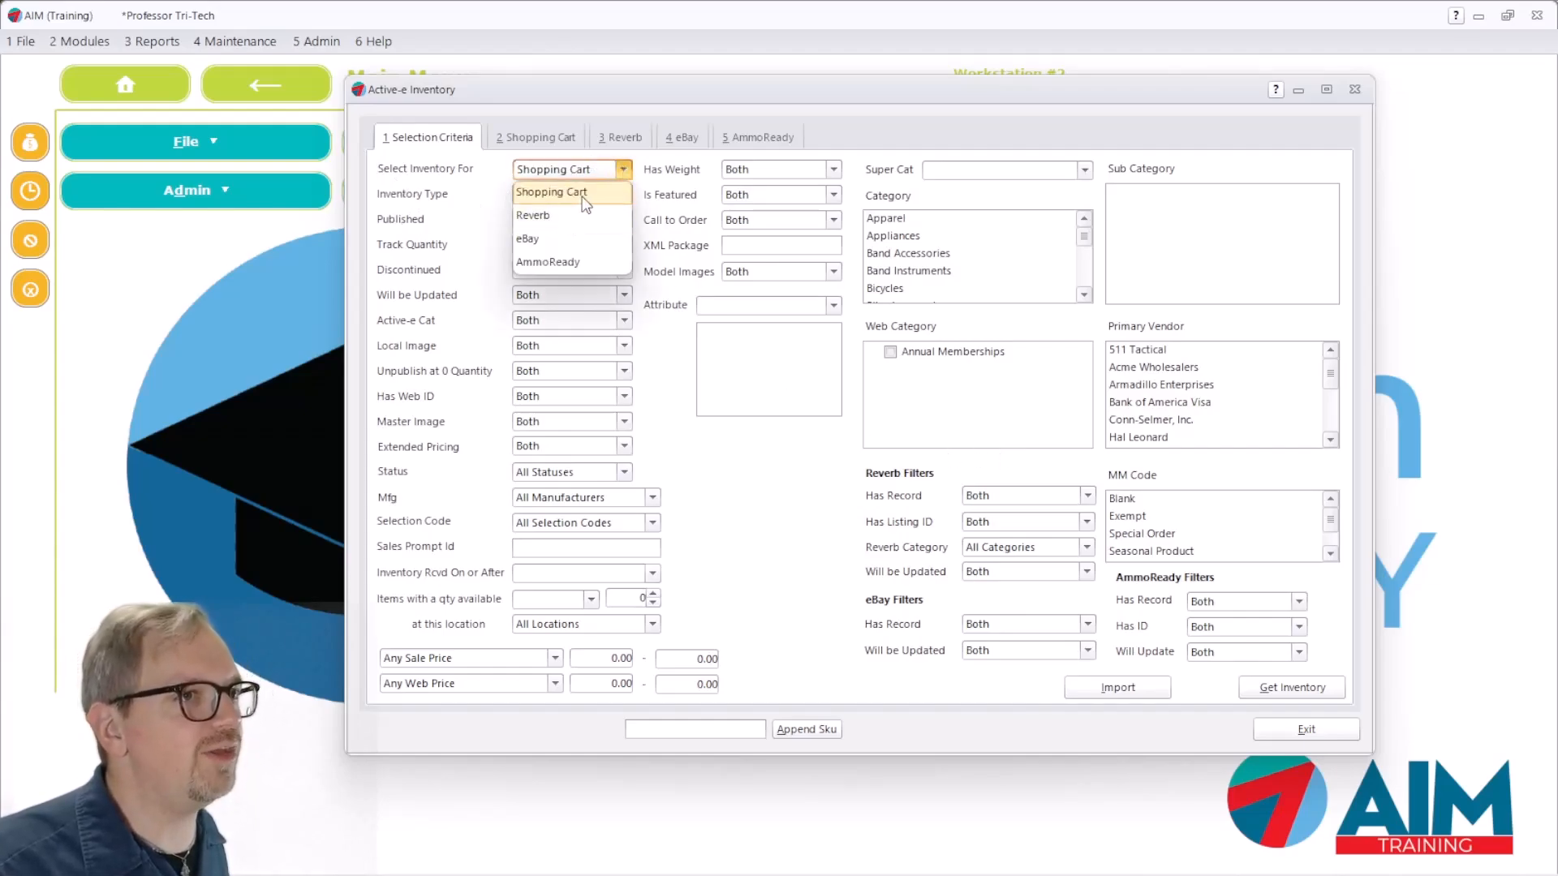
pyautogui.click(539, 217)
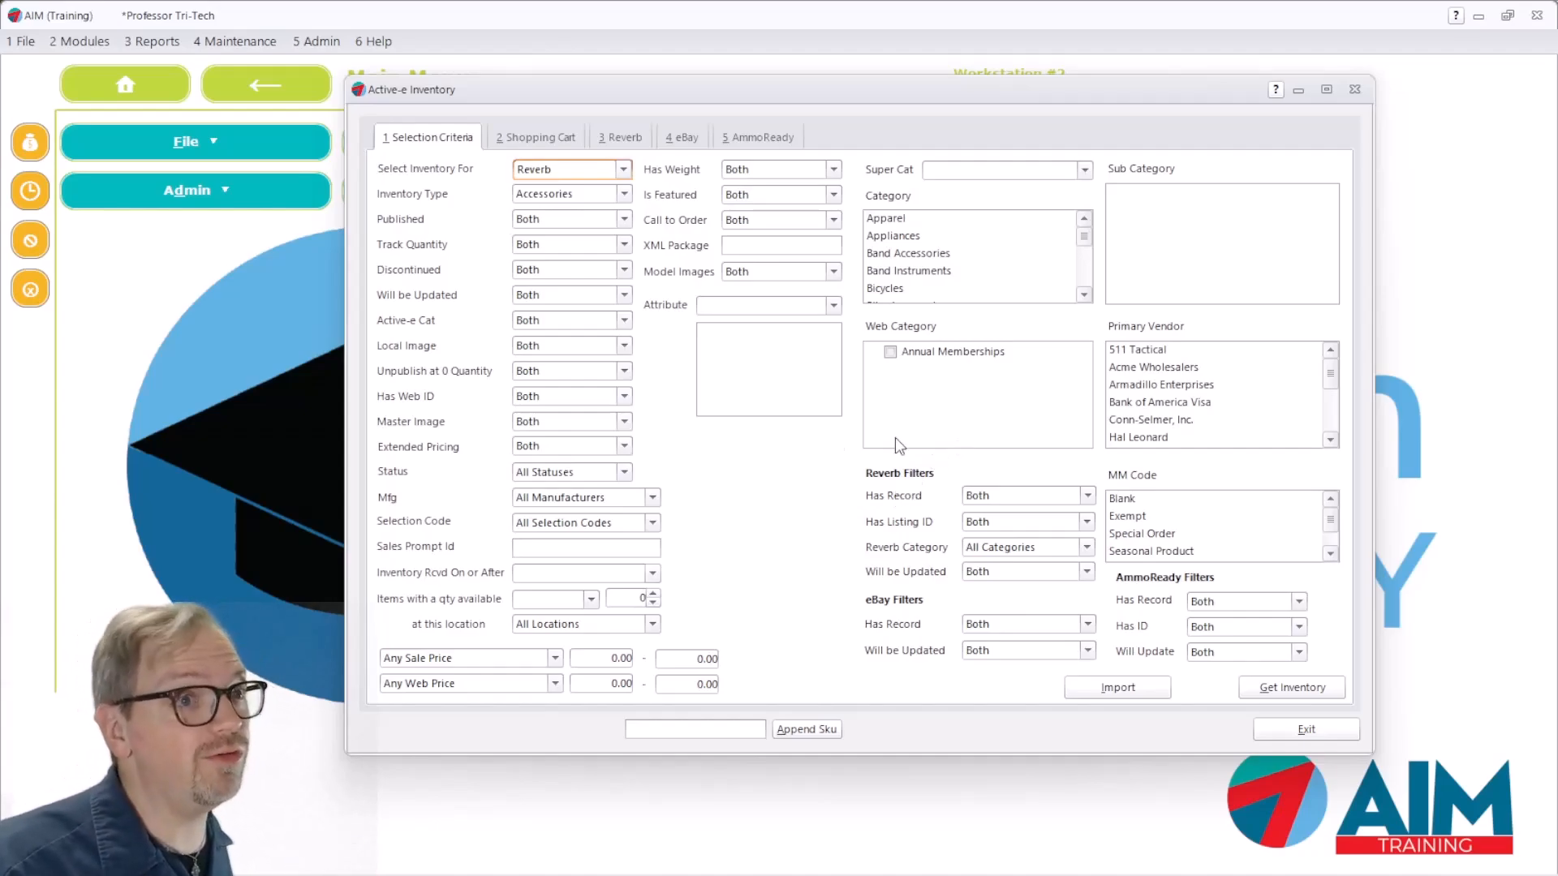
pyautogui.click(623, 195)
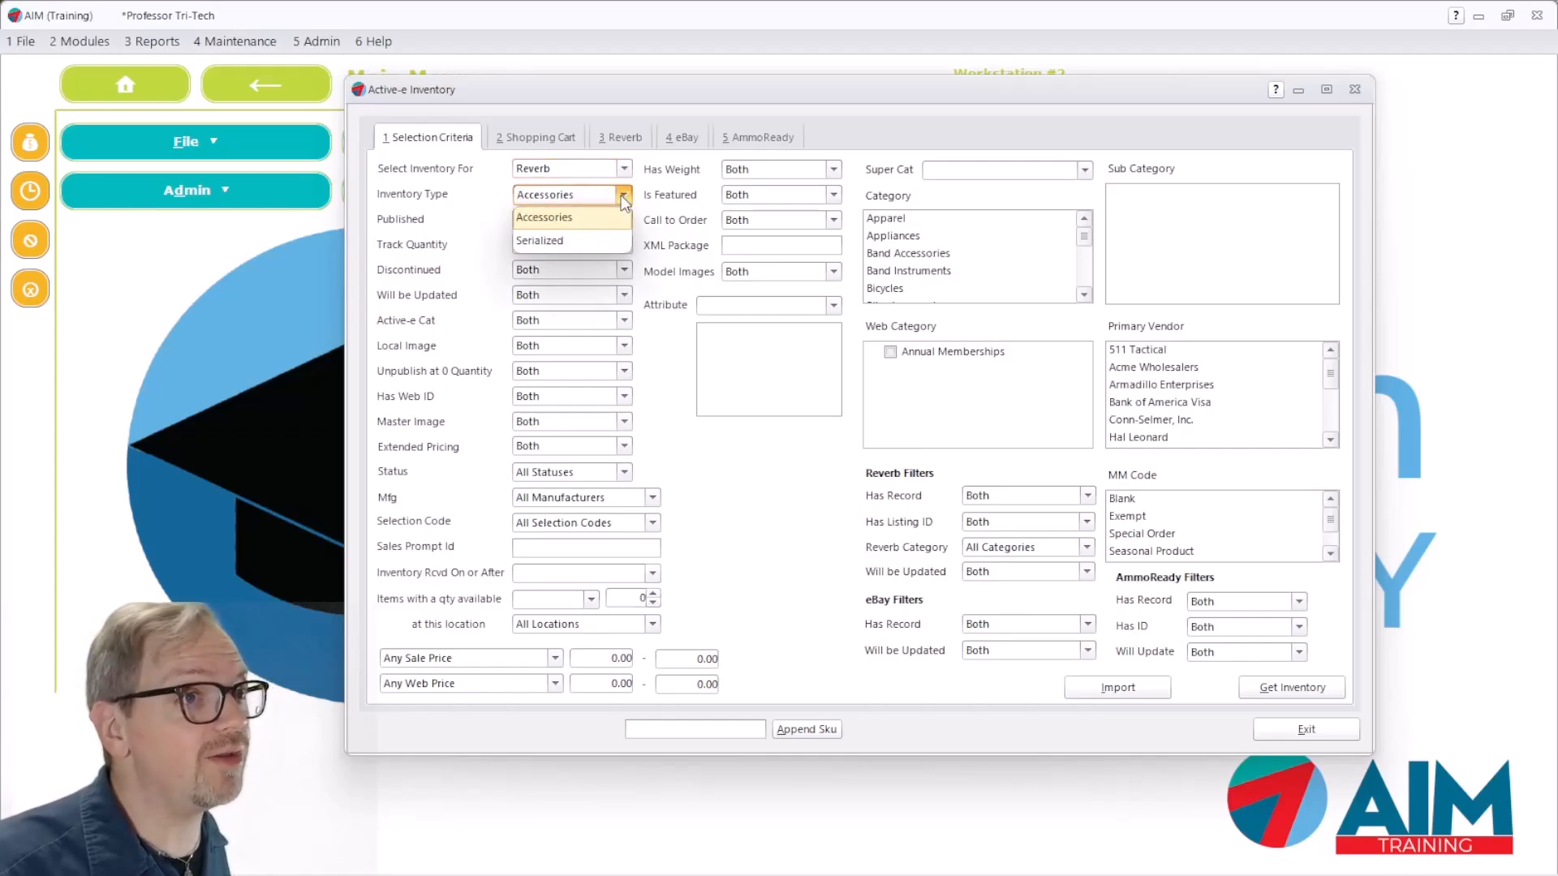
pyautogui.click(490, 212)
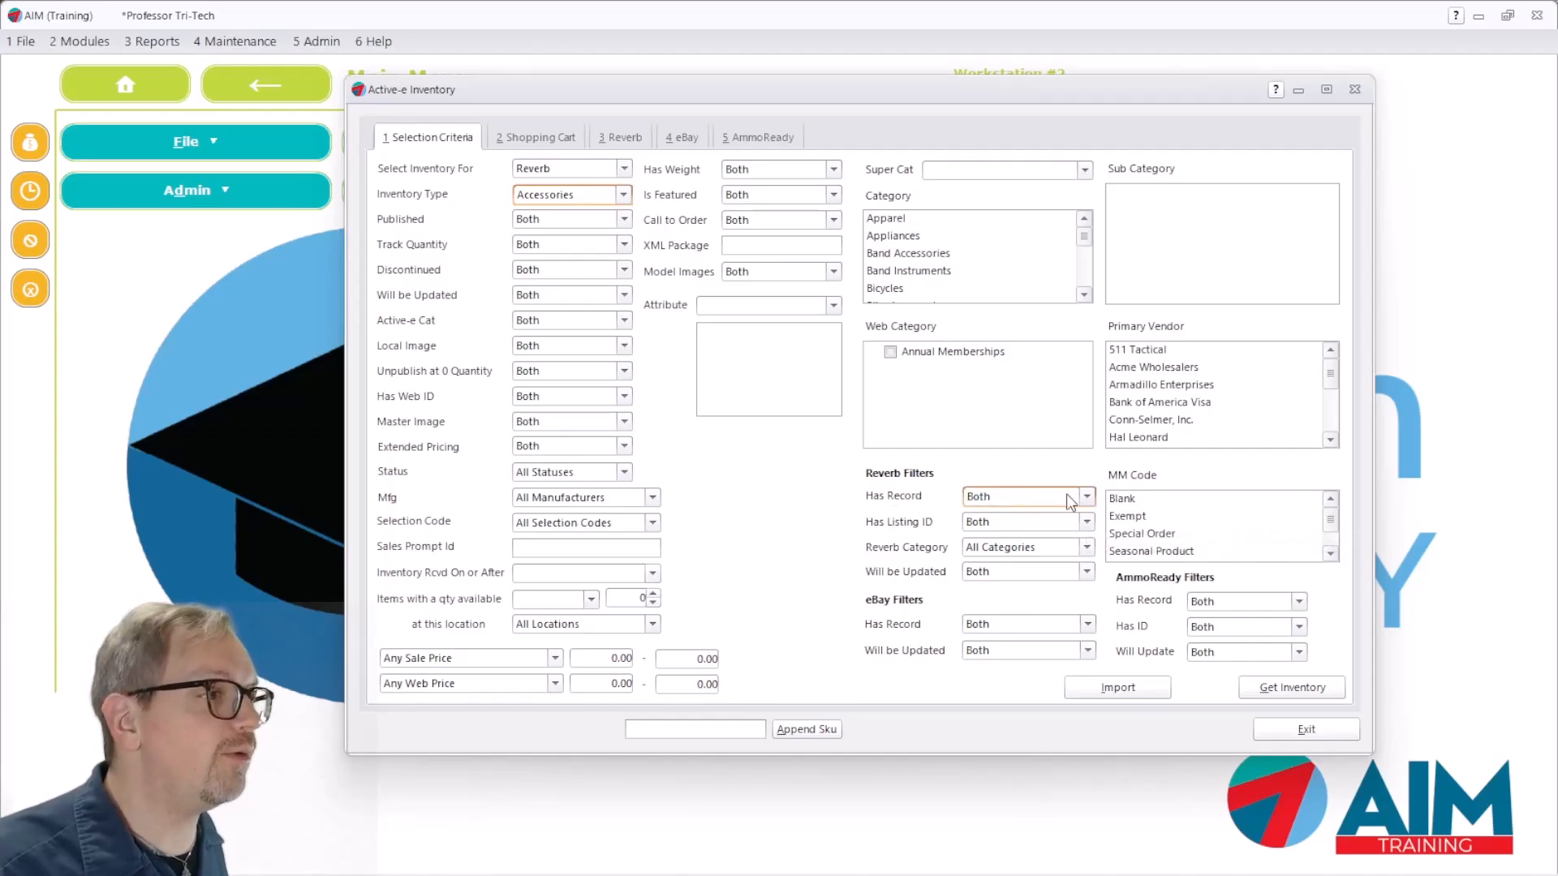
# Examine the options of the Has Record and Reverb Category filters without changing them.
pyautogui.click(1087, 496)
pyautogui.click(1007, 460)
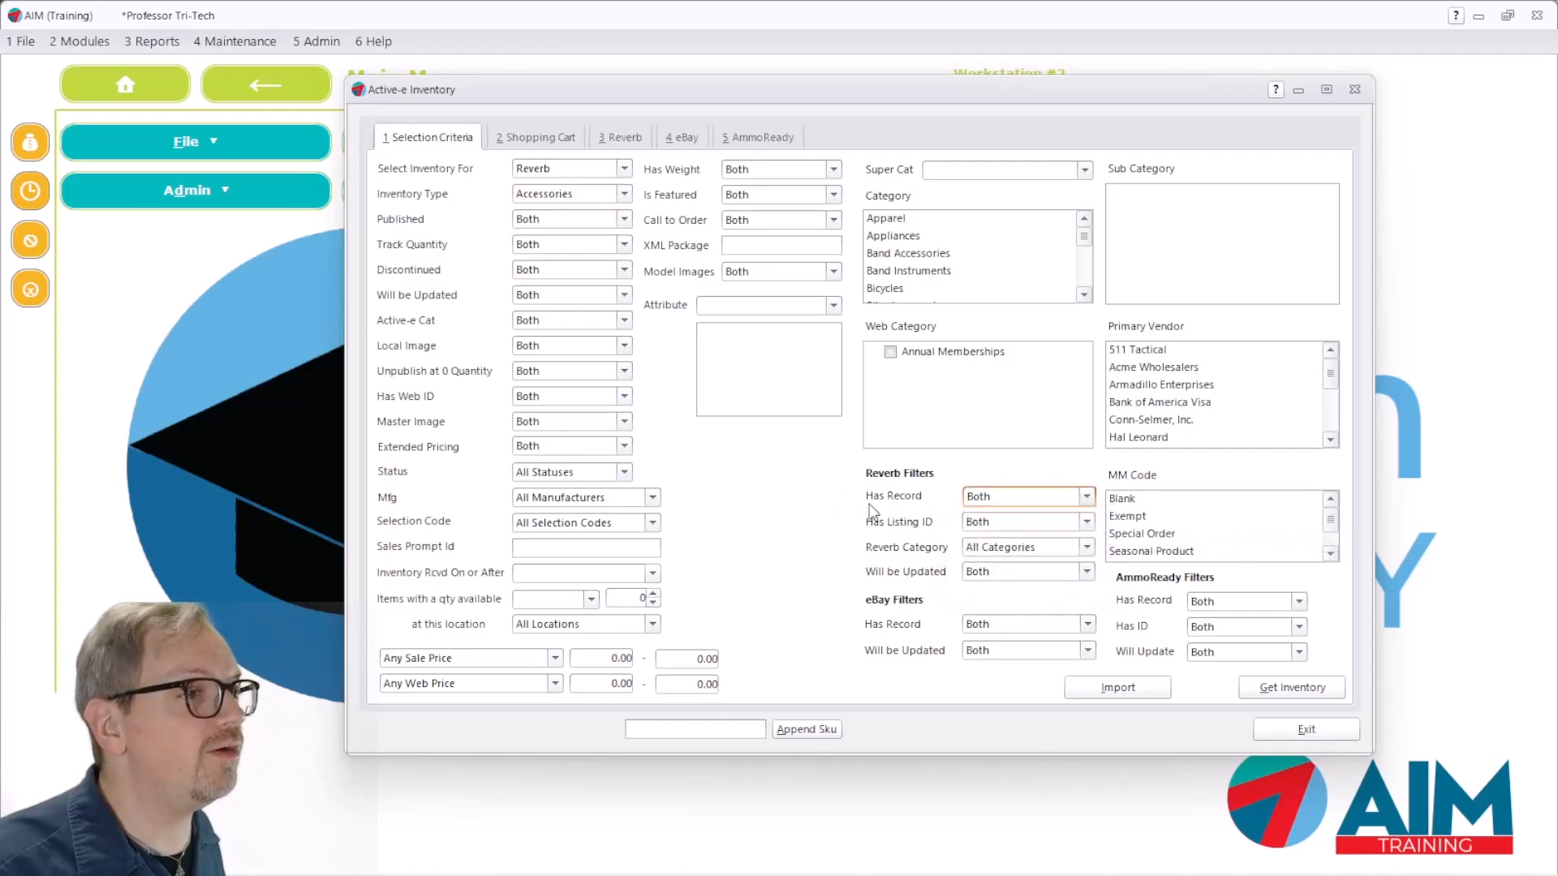
pyautogui.click(1087, 495)
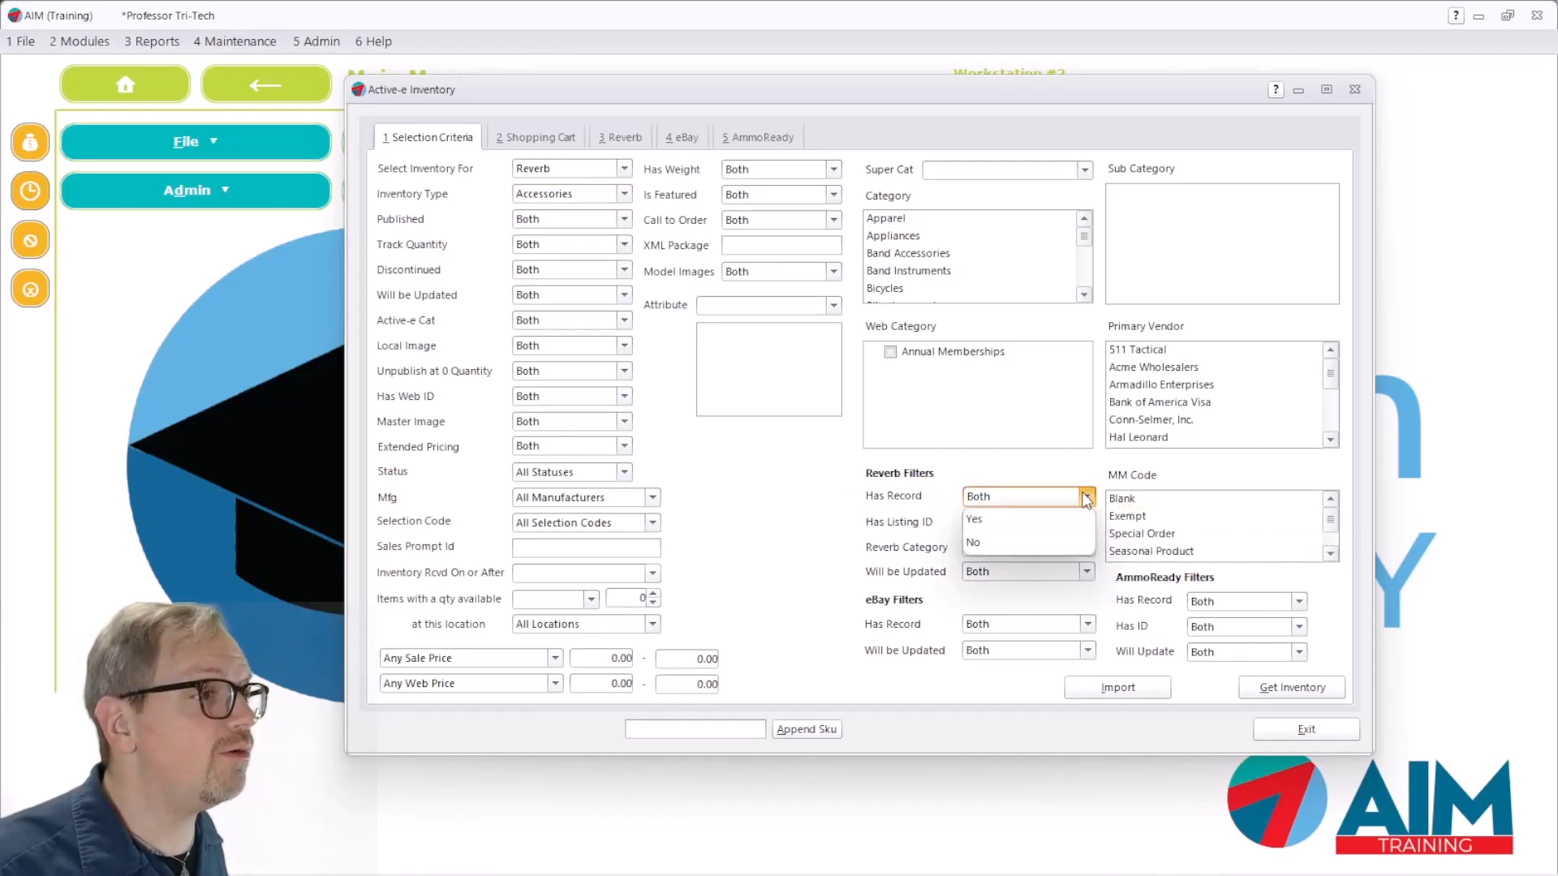
pyautogui.click(996, 568)
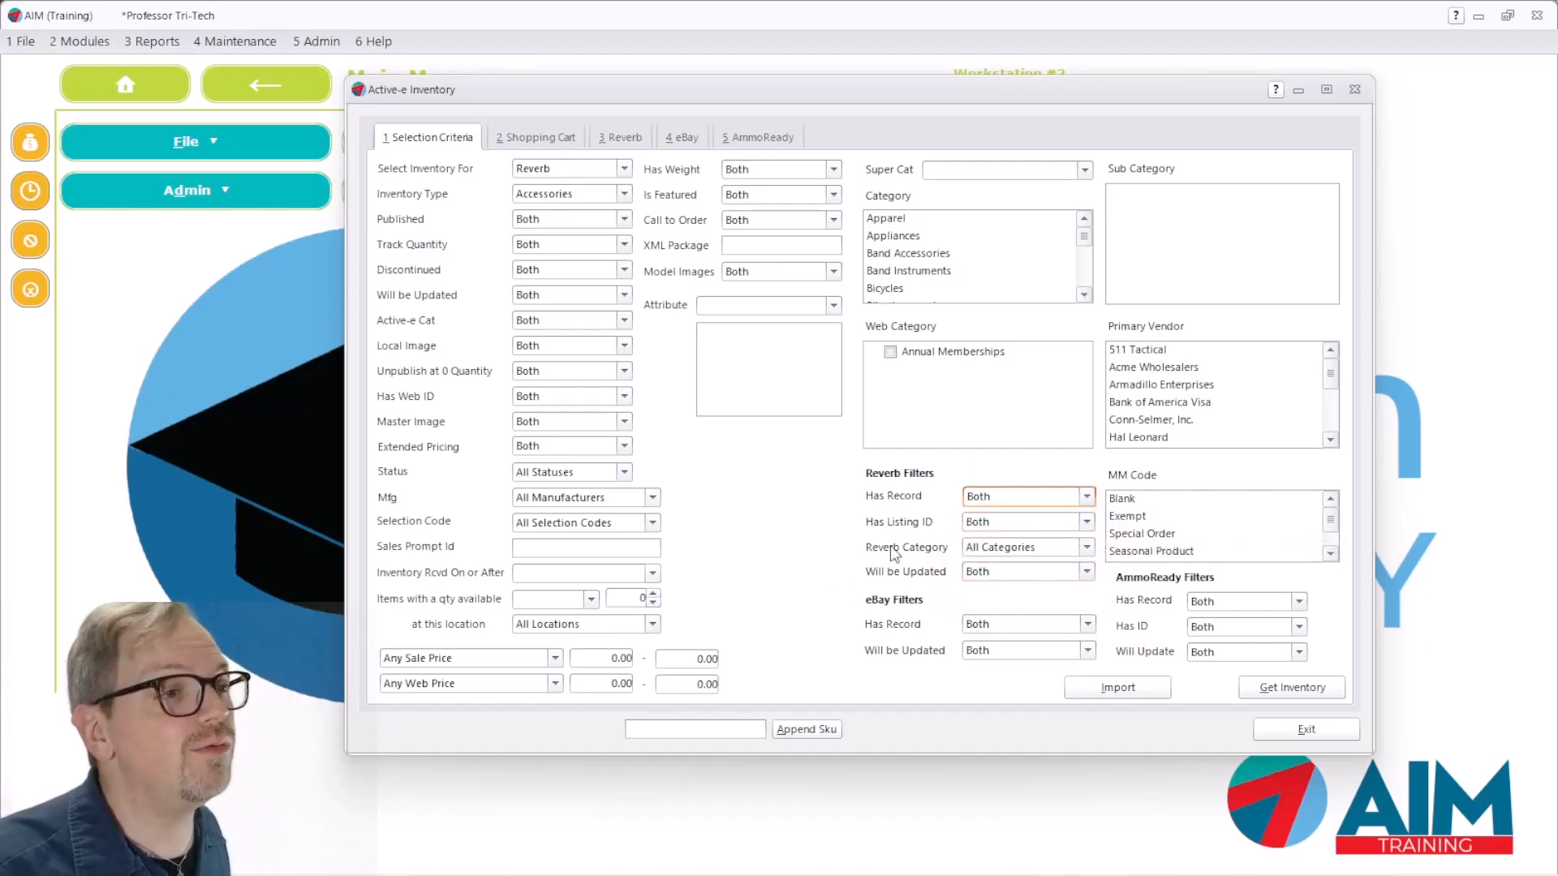
pyautogui.click(1052, 548)
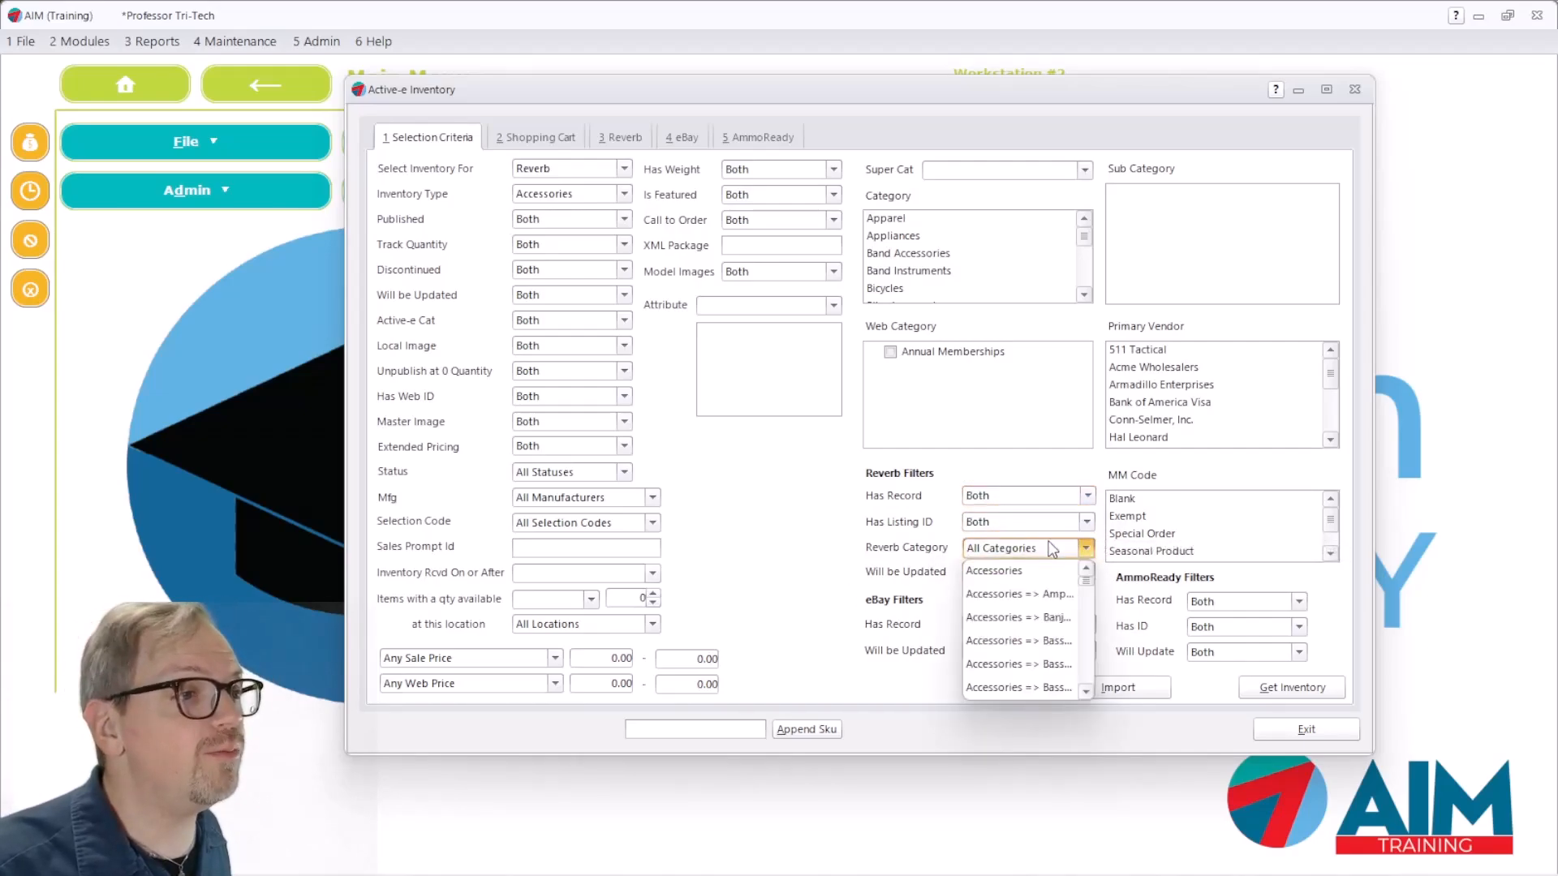
pyautogui.click(936, 473)
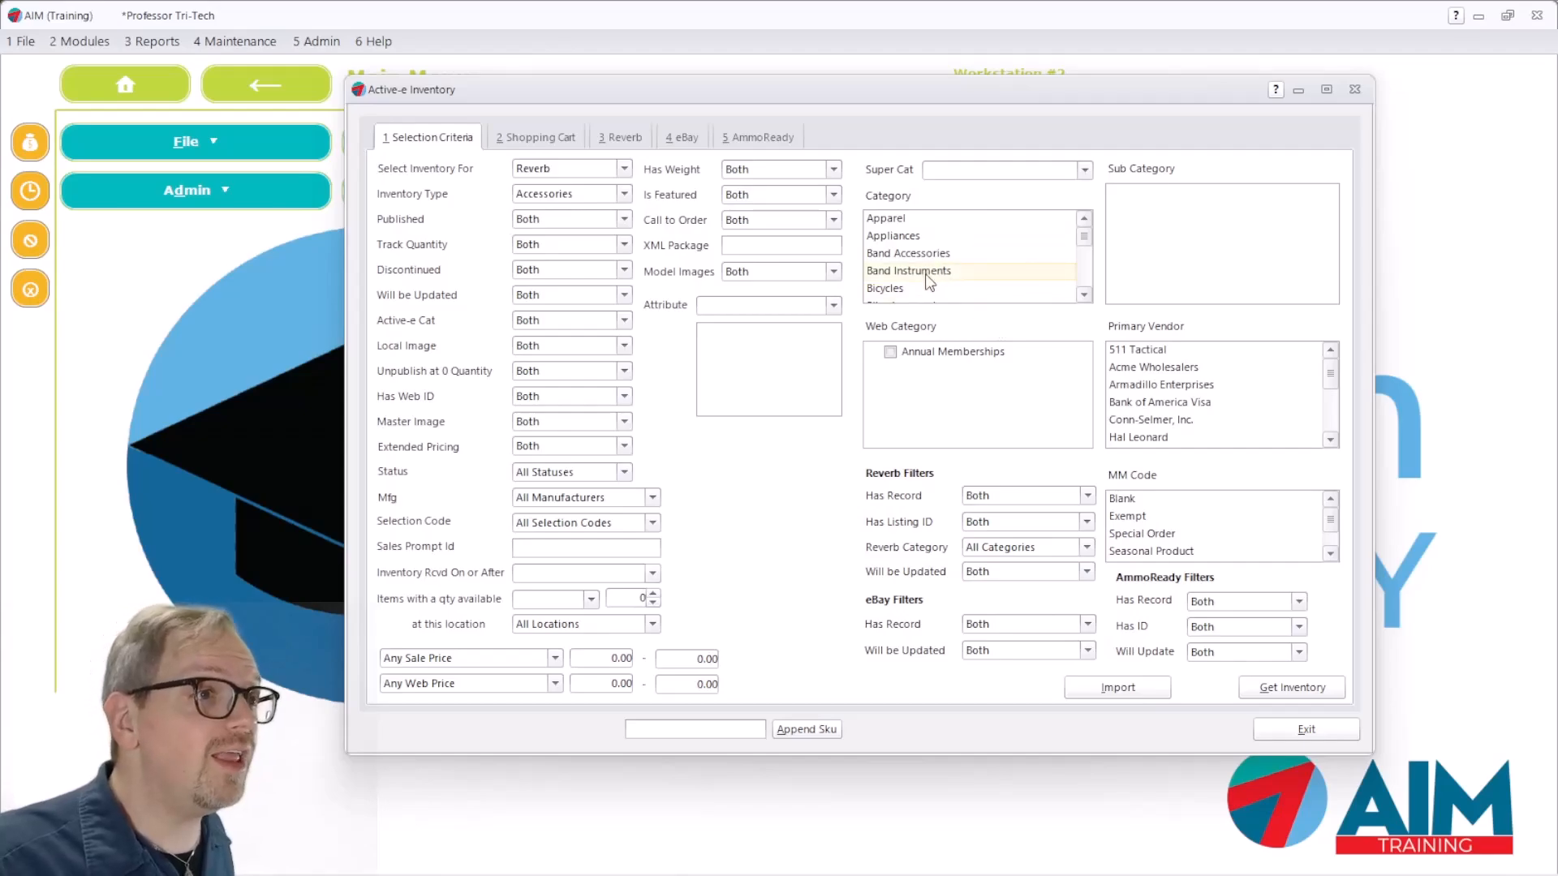
# Limit the selection to the Guitars category and retrieve the matching Reverb inventory.
pyautogui.scroll(-2, 1084, 291)
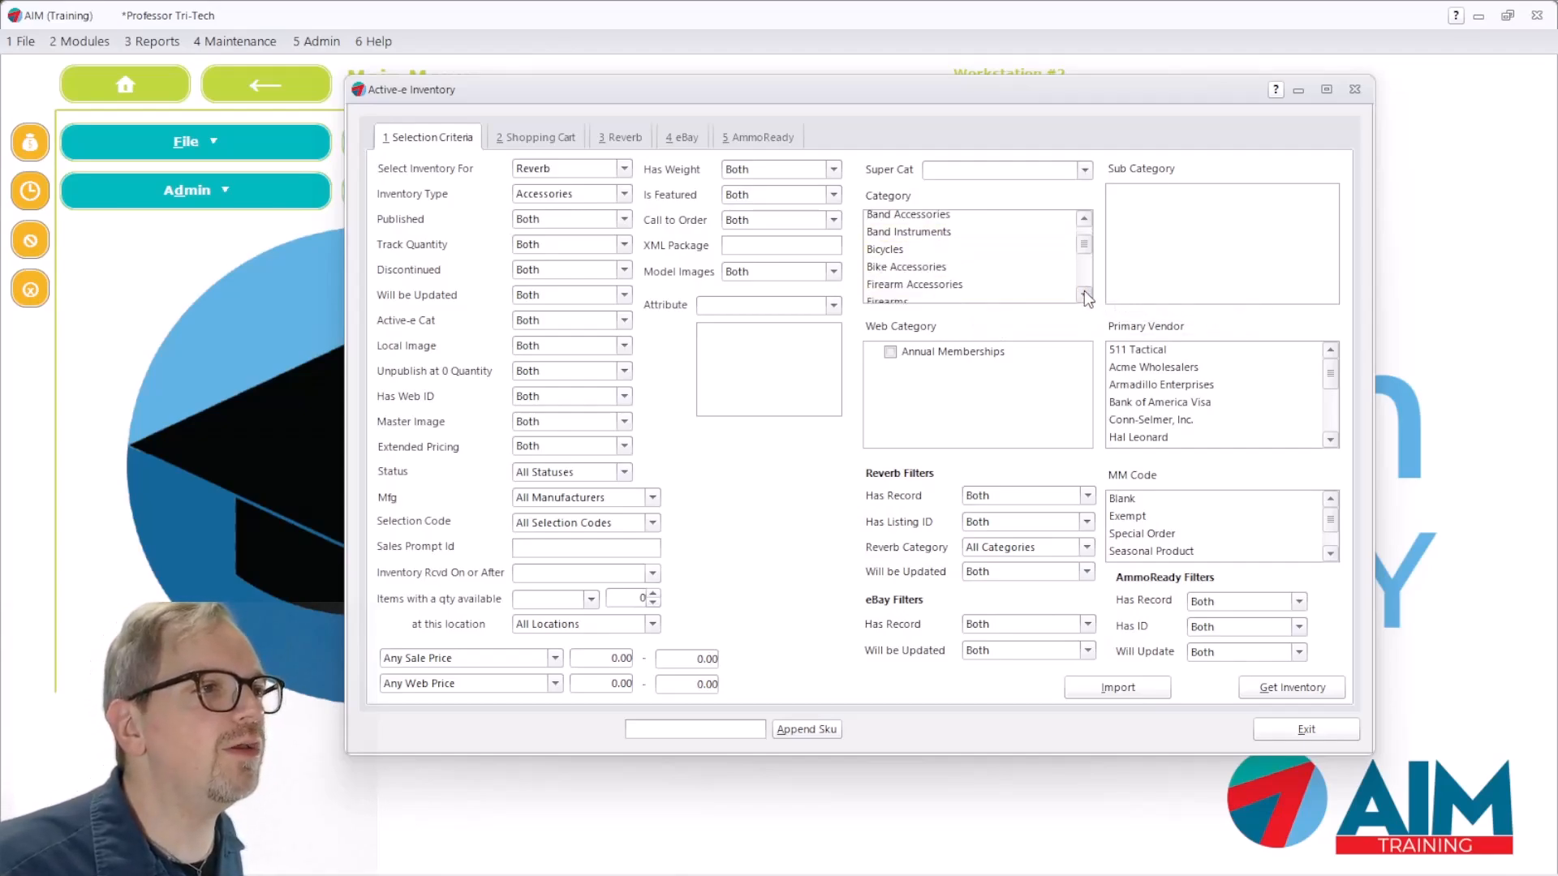
pyautogui.scroll(-2, 1084, 292)
pyautogui.click(933, 276)
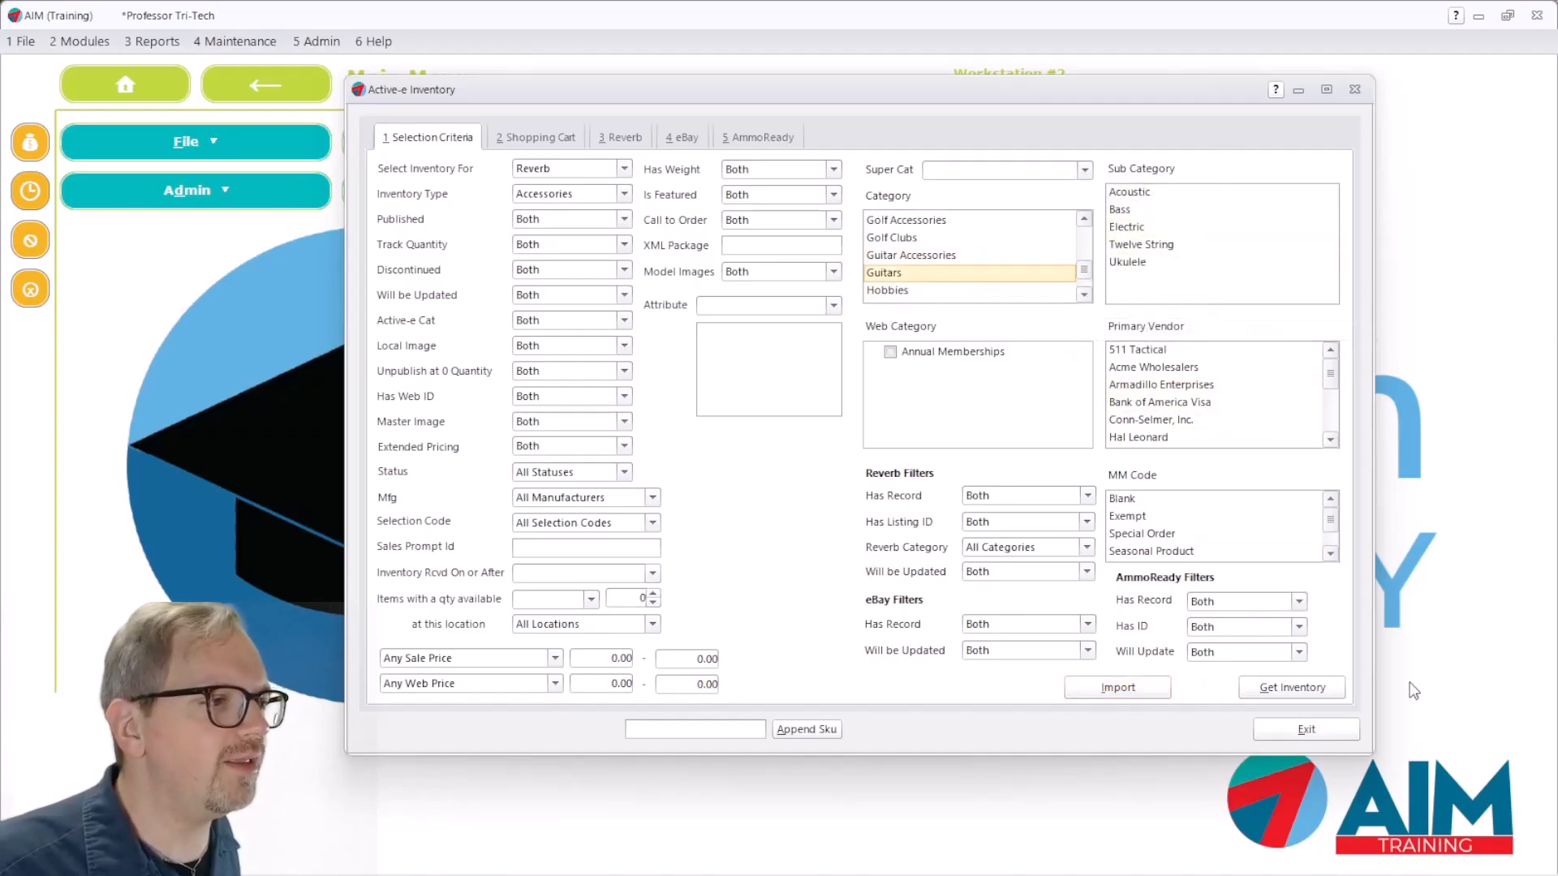
pyautogui.click(1311, 686)
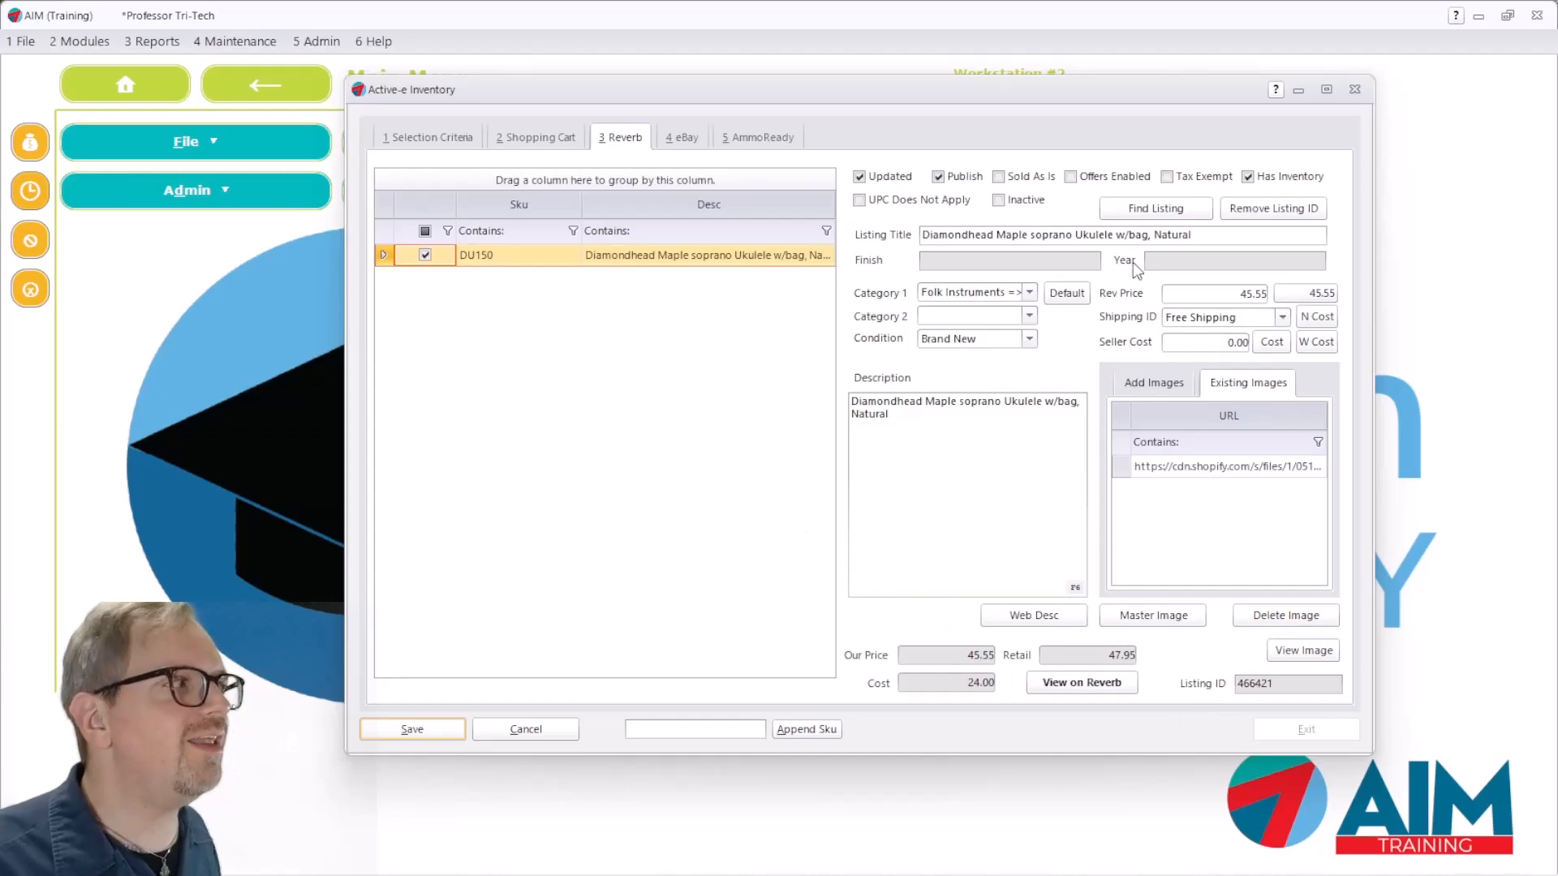
# Review DU150's Reverb listing title, price and description in the Active-e Inventory results.
pyautogui.click(993, 233)
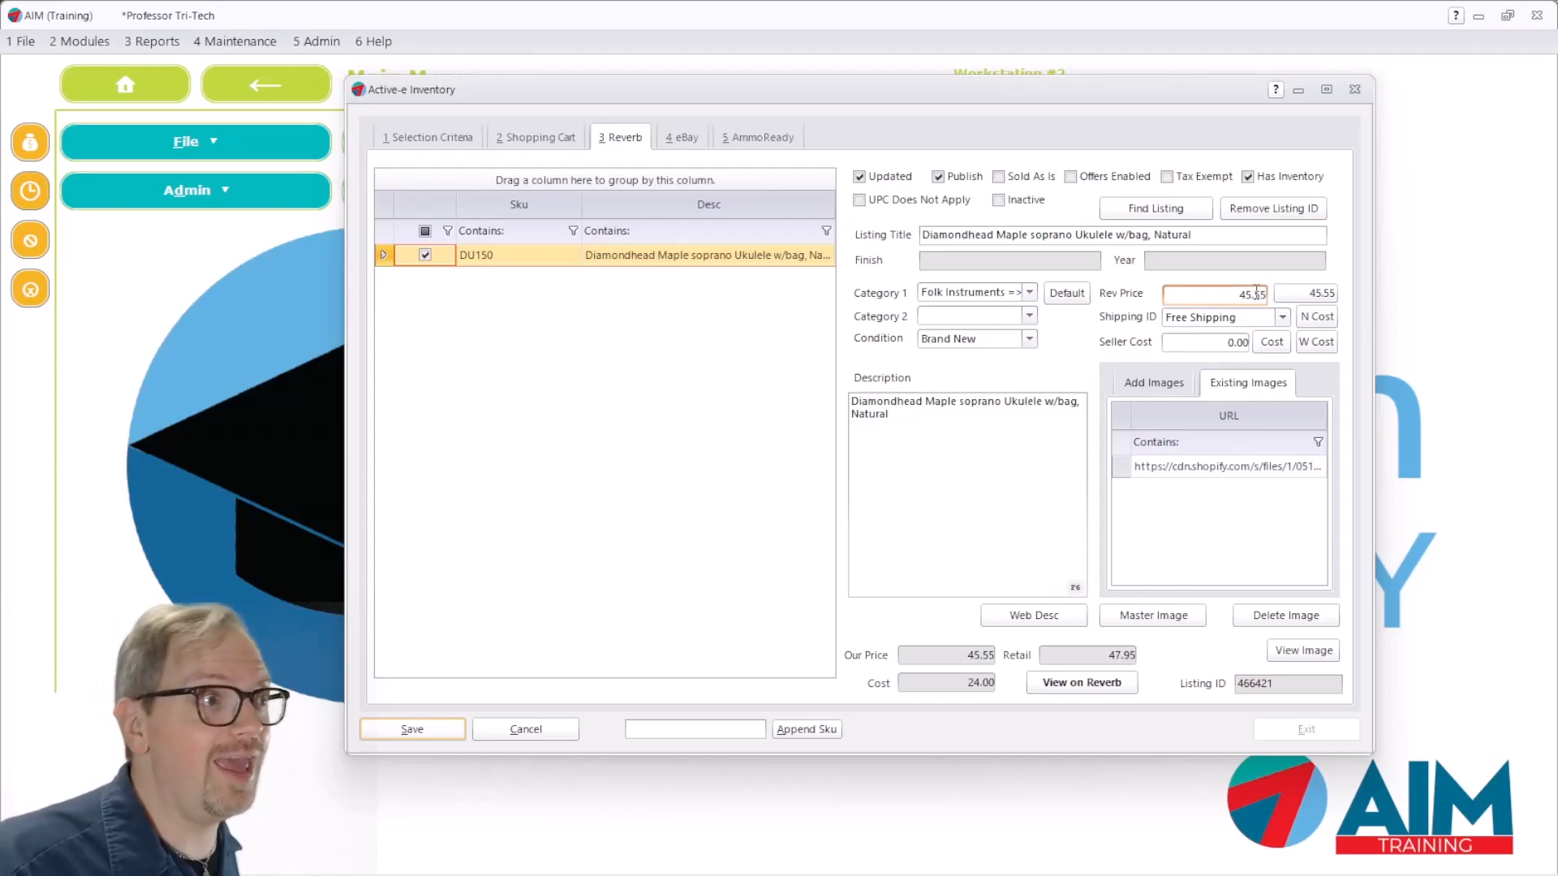
pyautogui.click(993, 534)
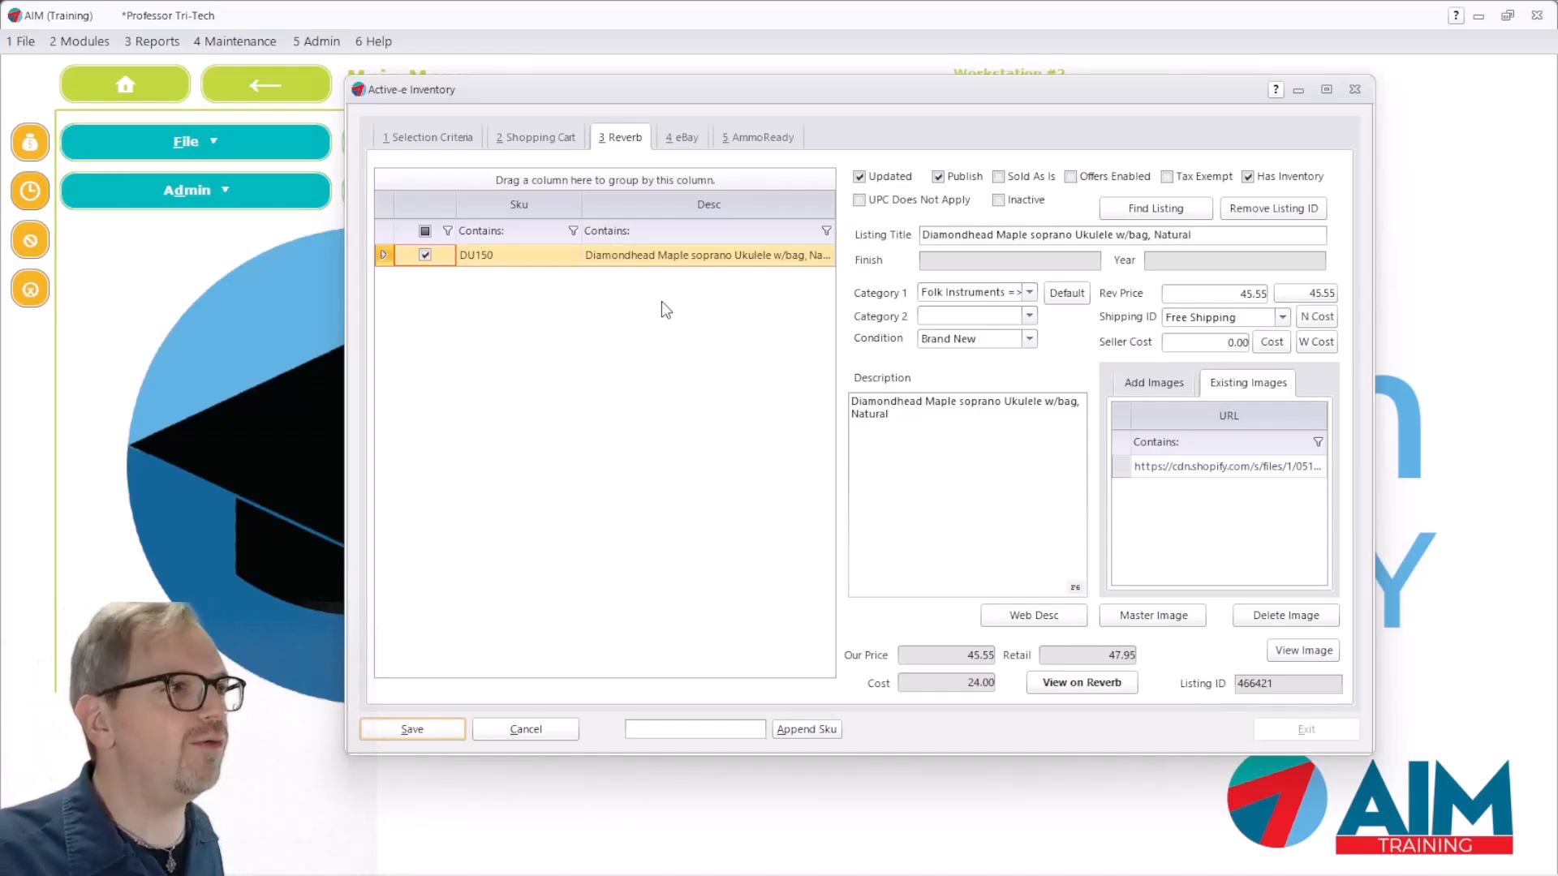
pyautogui.click(490, 319)
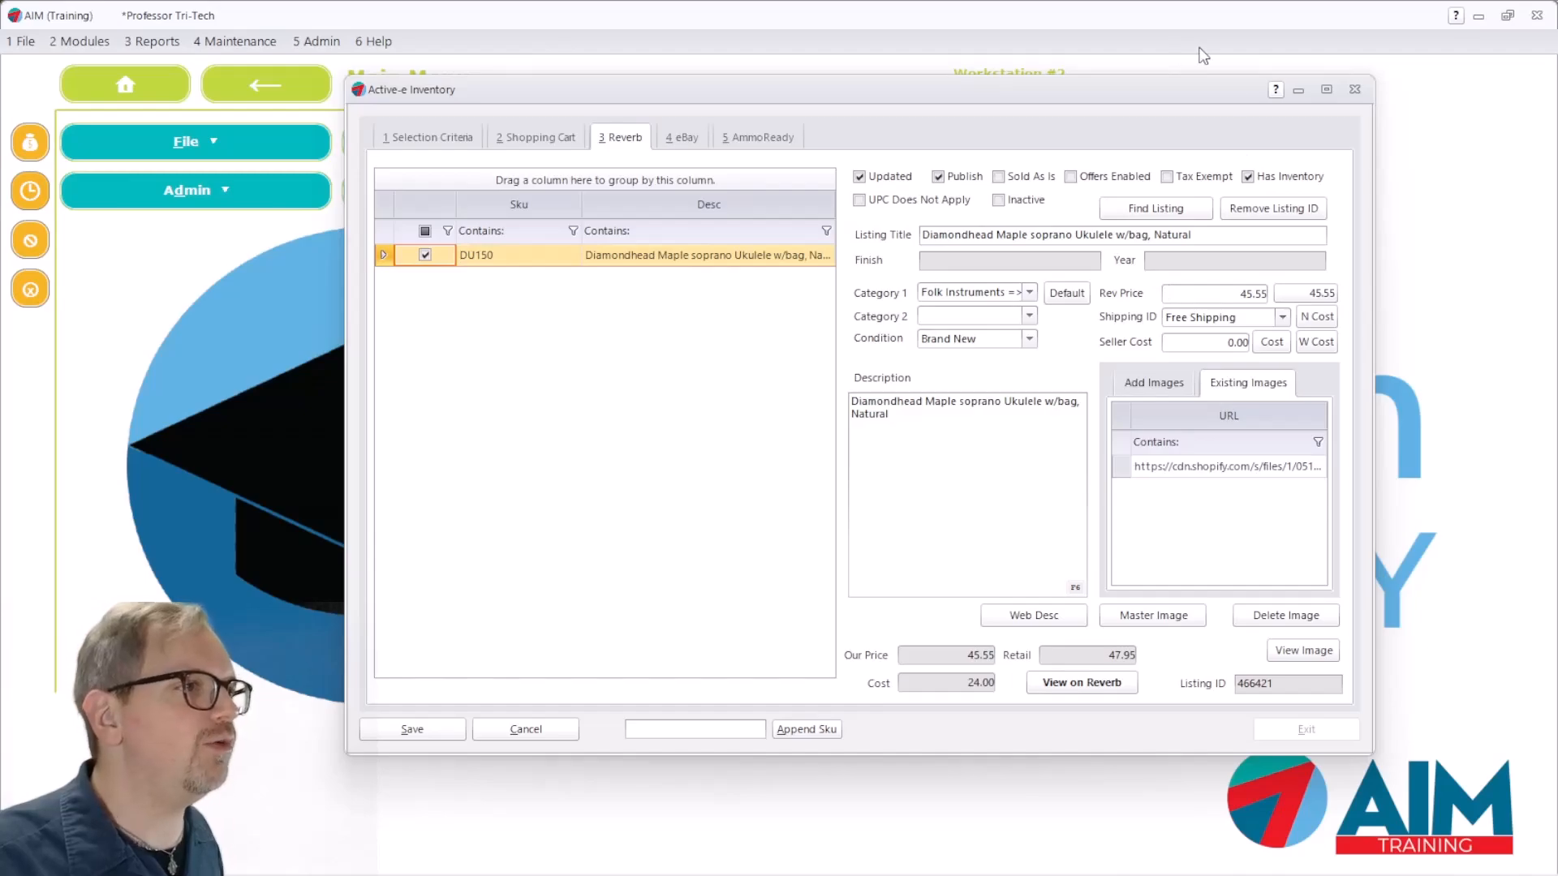
pyautogui.click(408, 733)
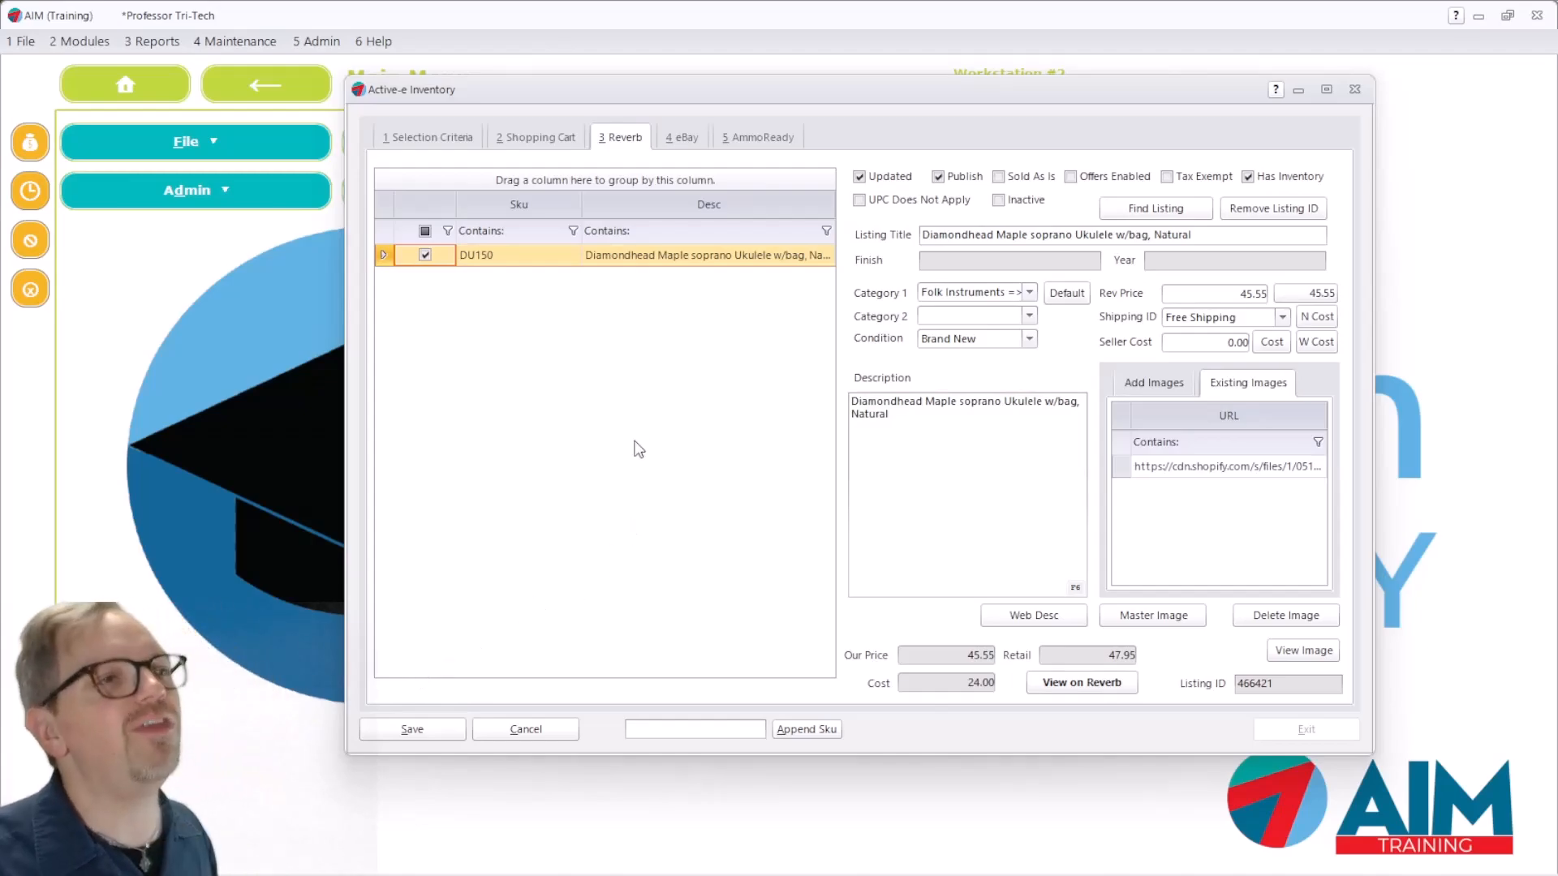
pyautogui.click(689, 232)
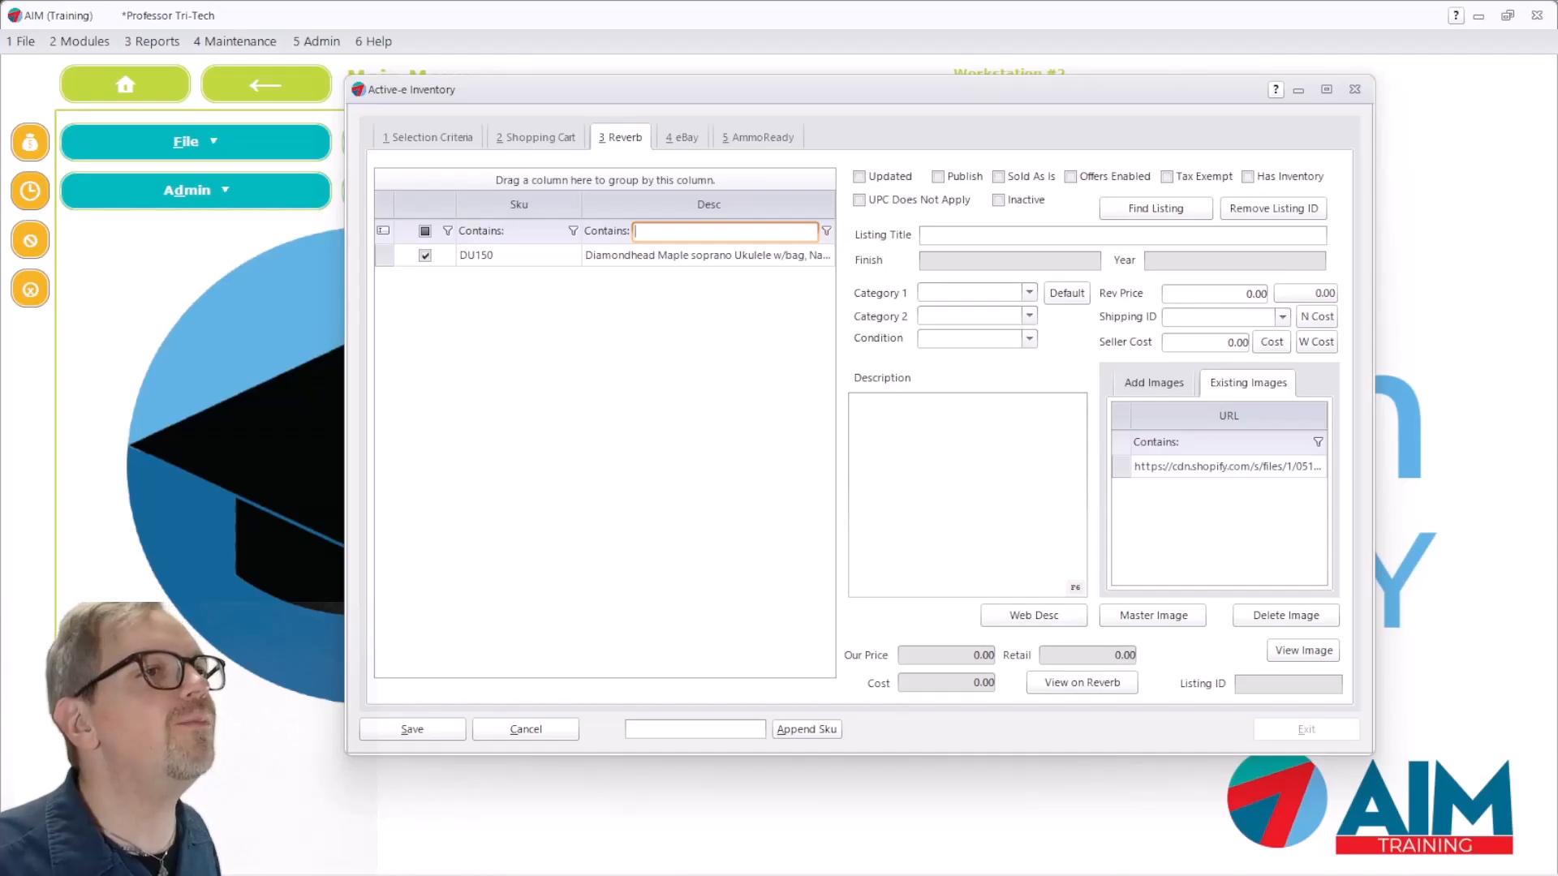
pyautogui.click(724, 258)
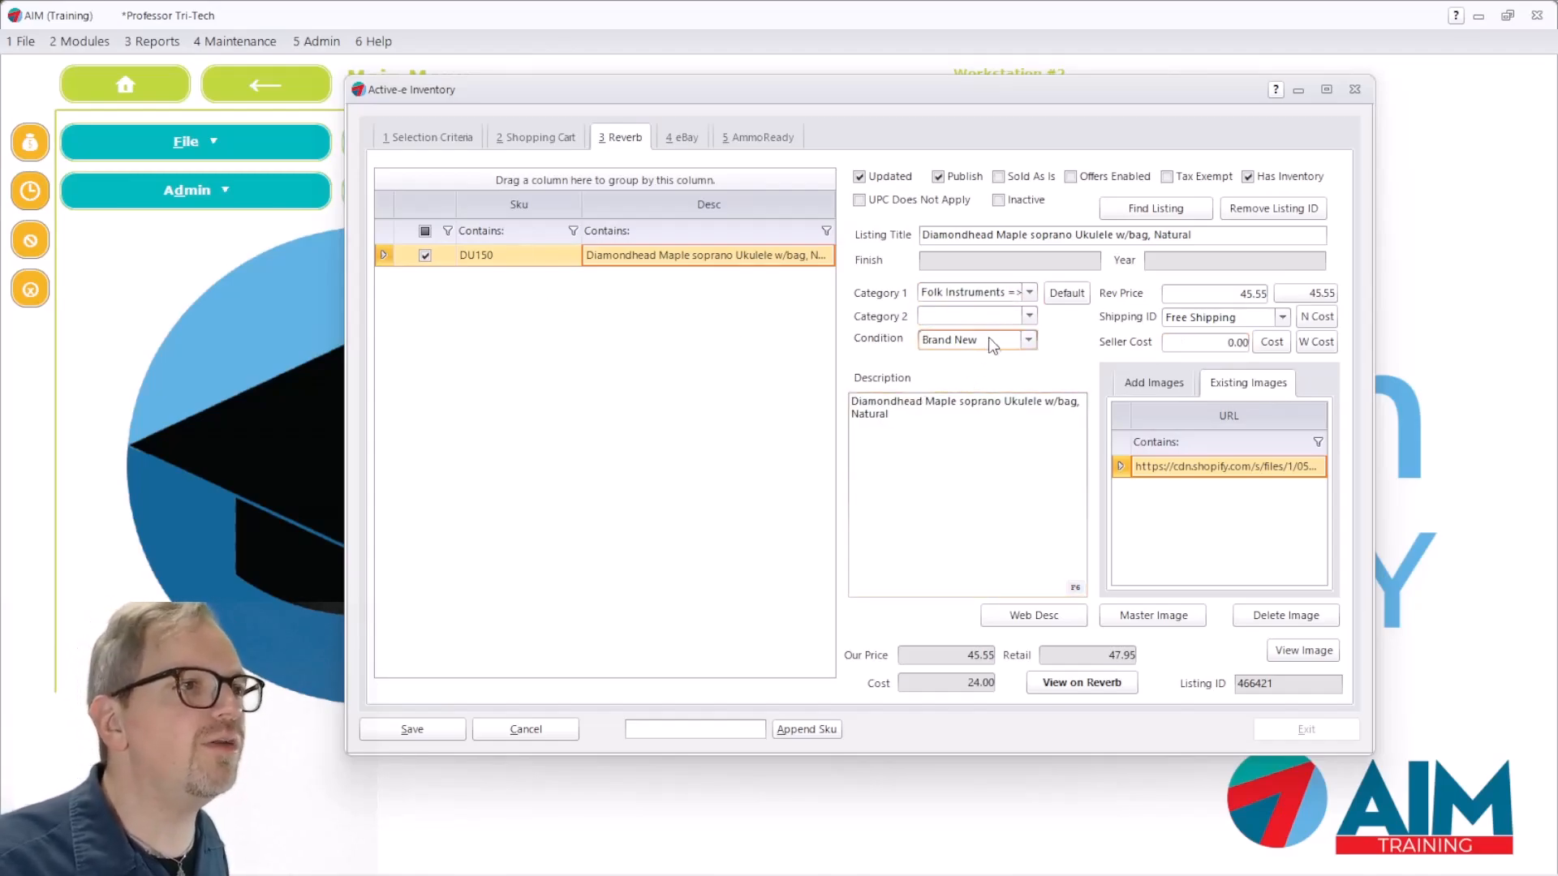
# Set DU150's second Reverb category to the Accessories => Amp entry and review the bulk actions for checked items.
pyautogui.click(1028, 316)
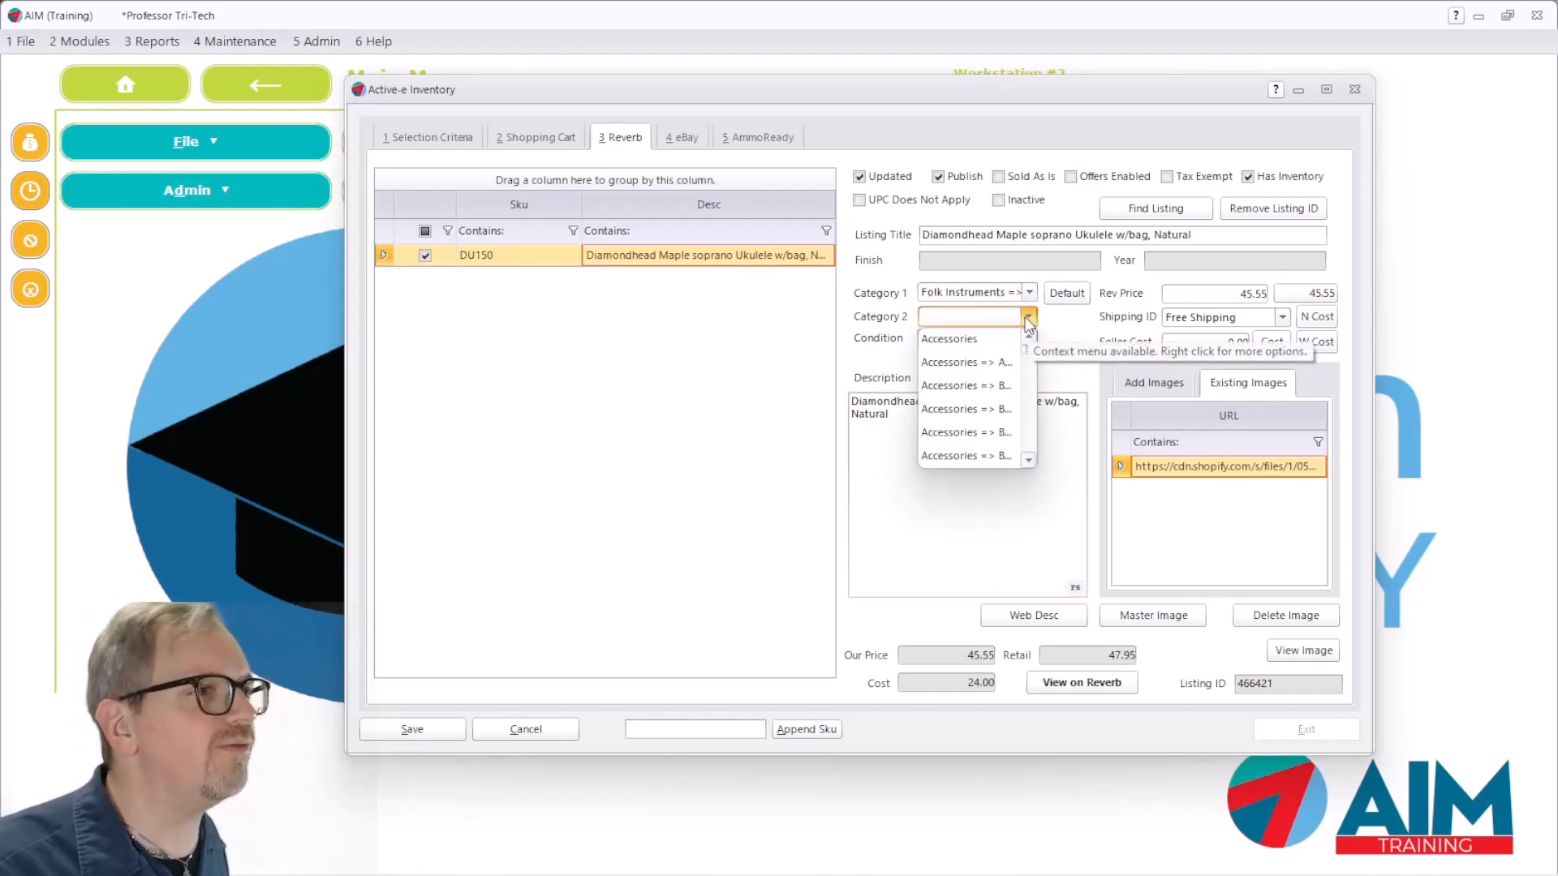
pyautogui.click(972, 365)
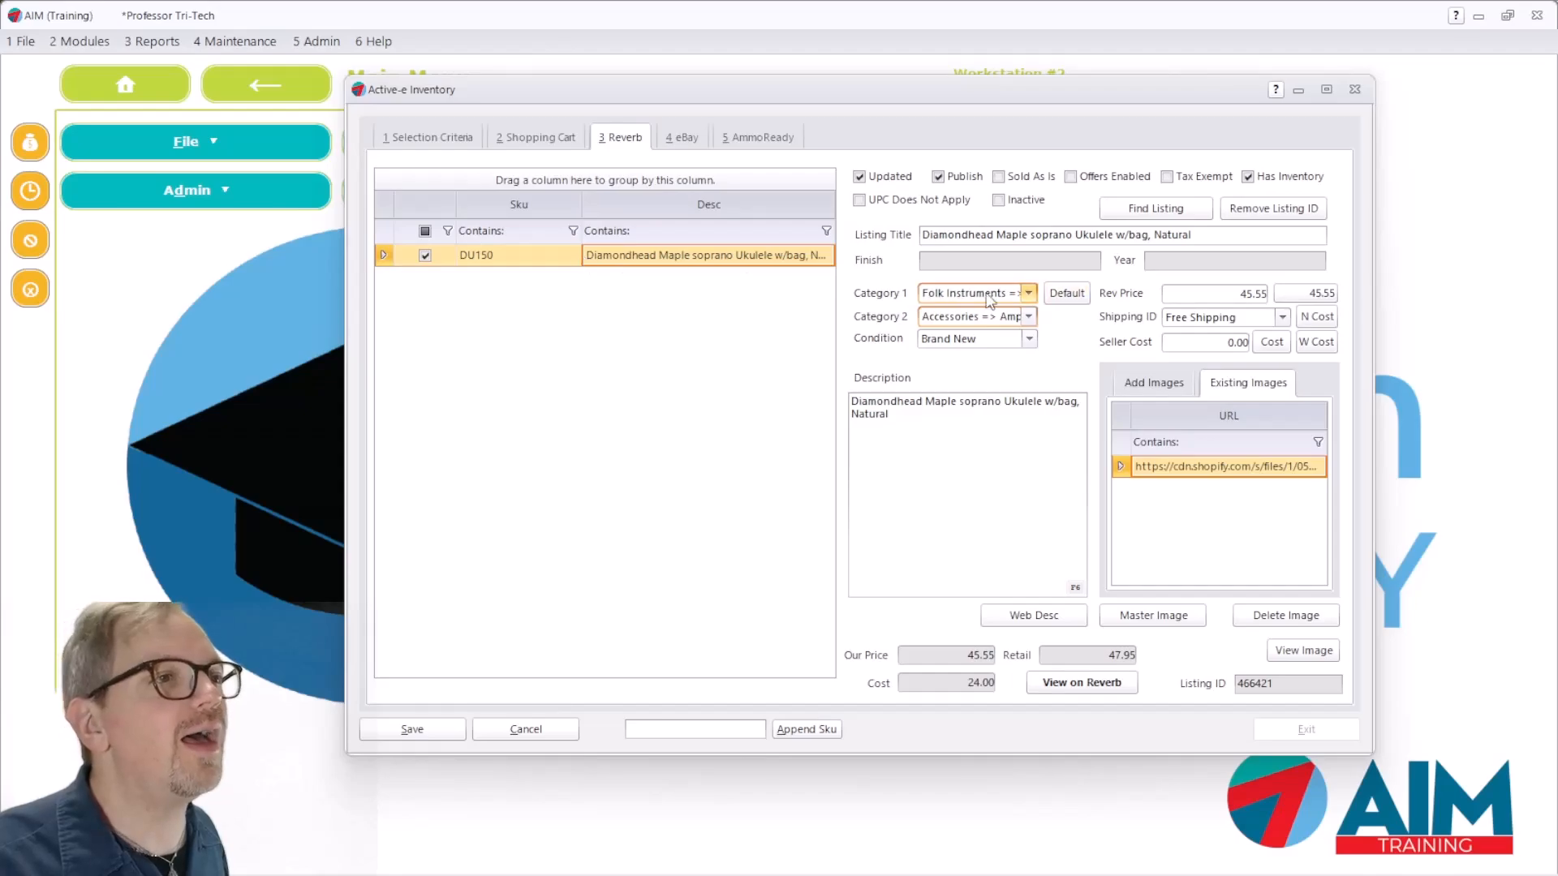
pyautogui.rightClick(607, 254)
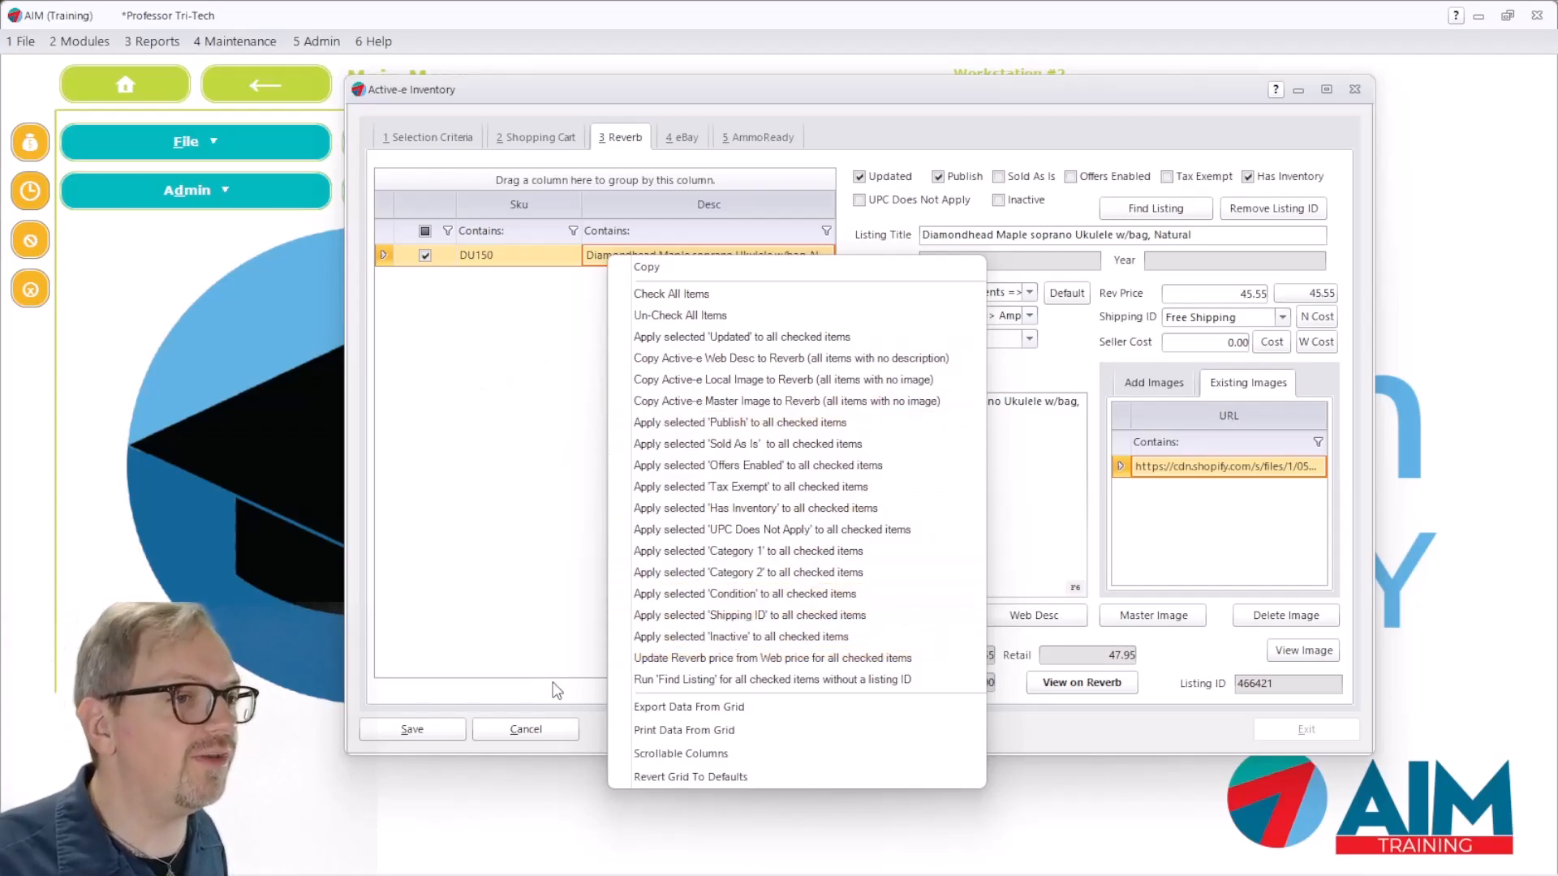
pyautogui.click(595, 704)
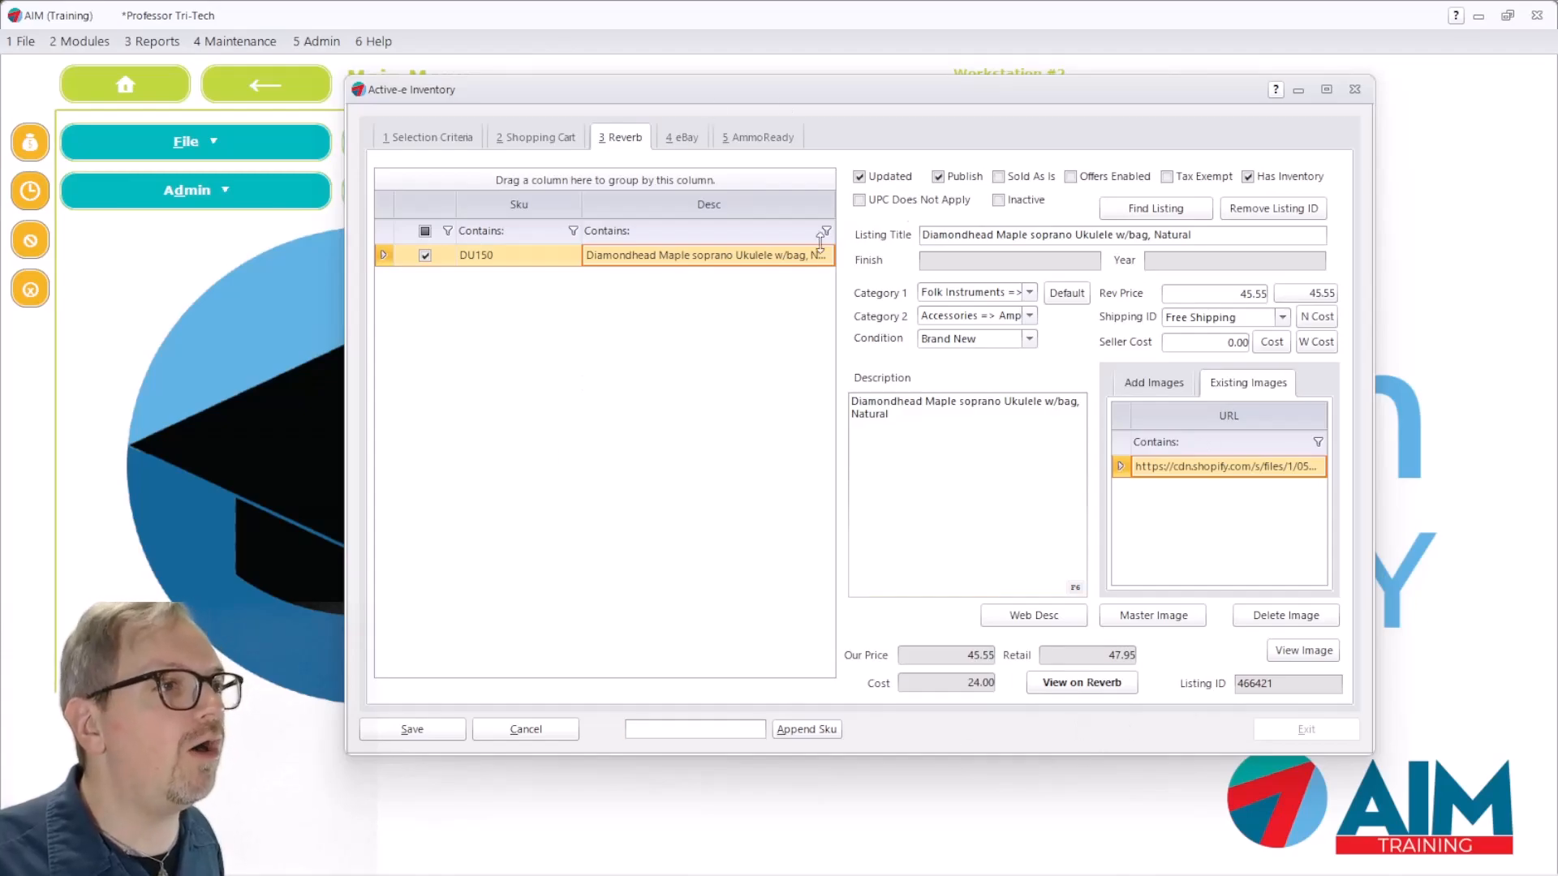
# Cancel the unsaved Reverb inventory changes and close Active-e Inventory.
pyautogui.click(539, 727)
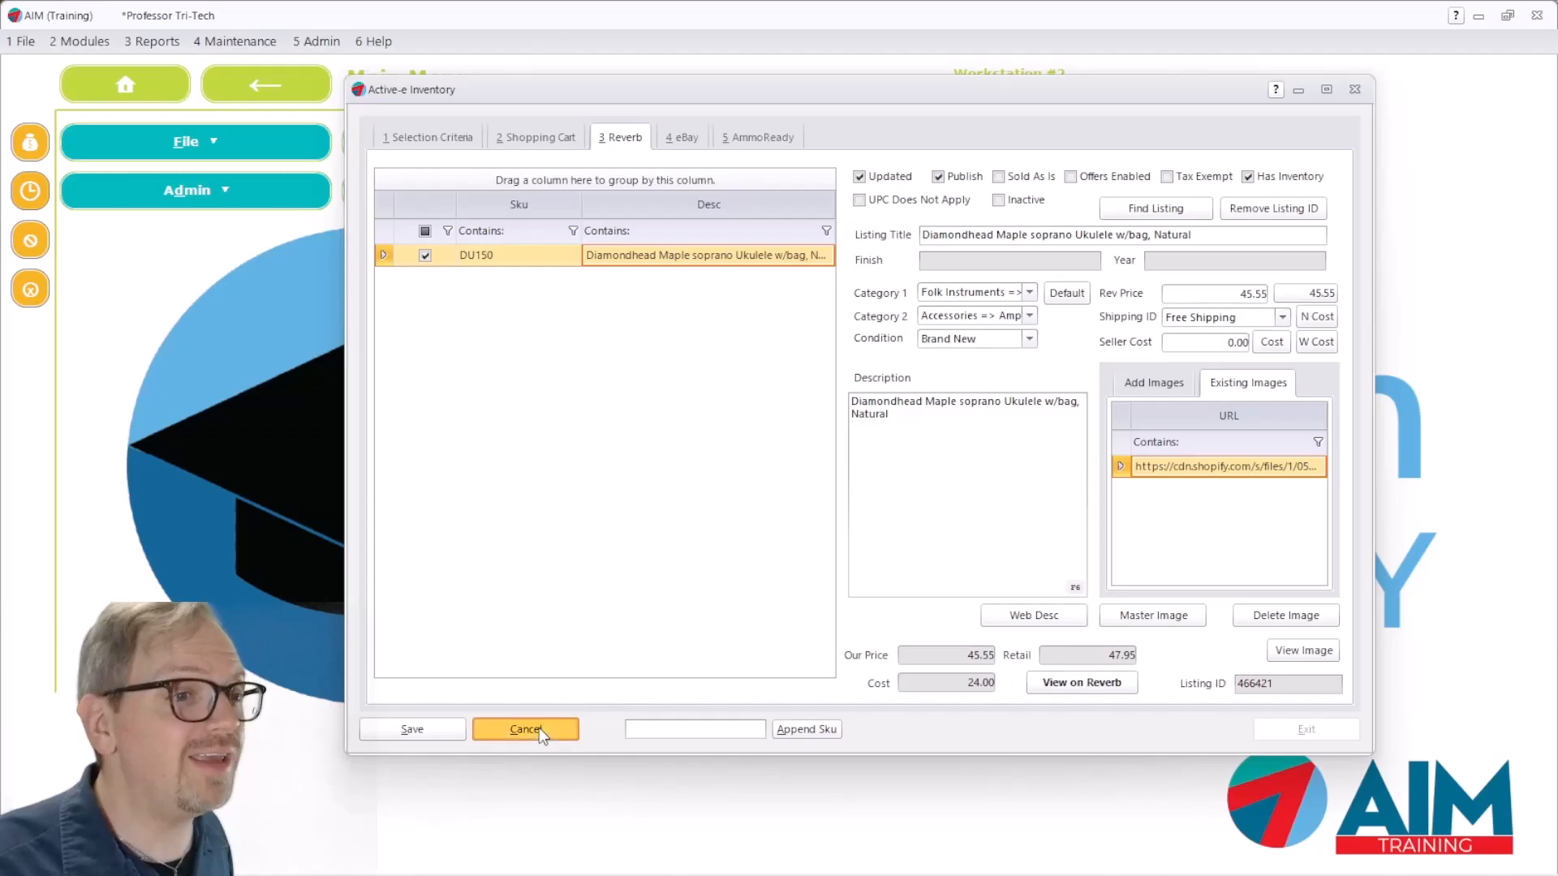
pyautogui.click(862, 456)
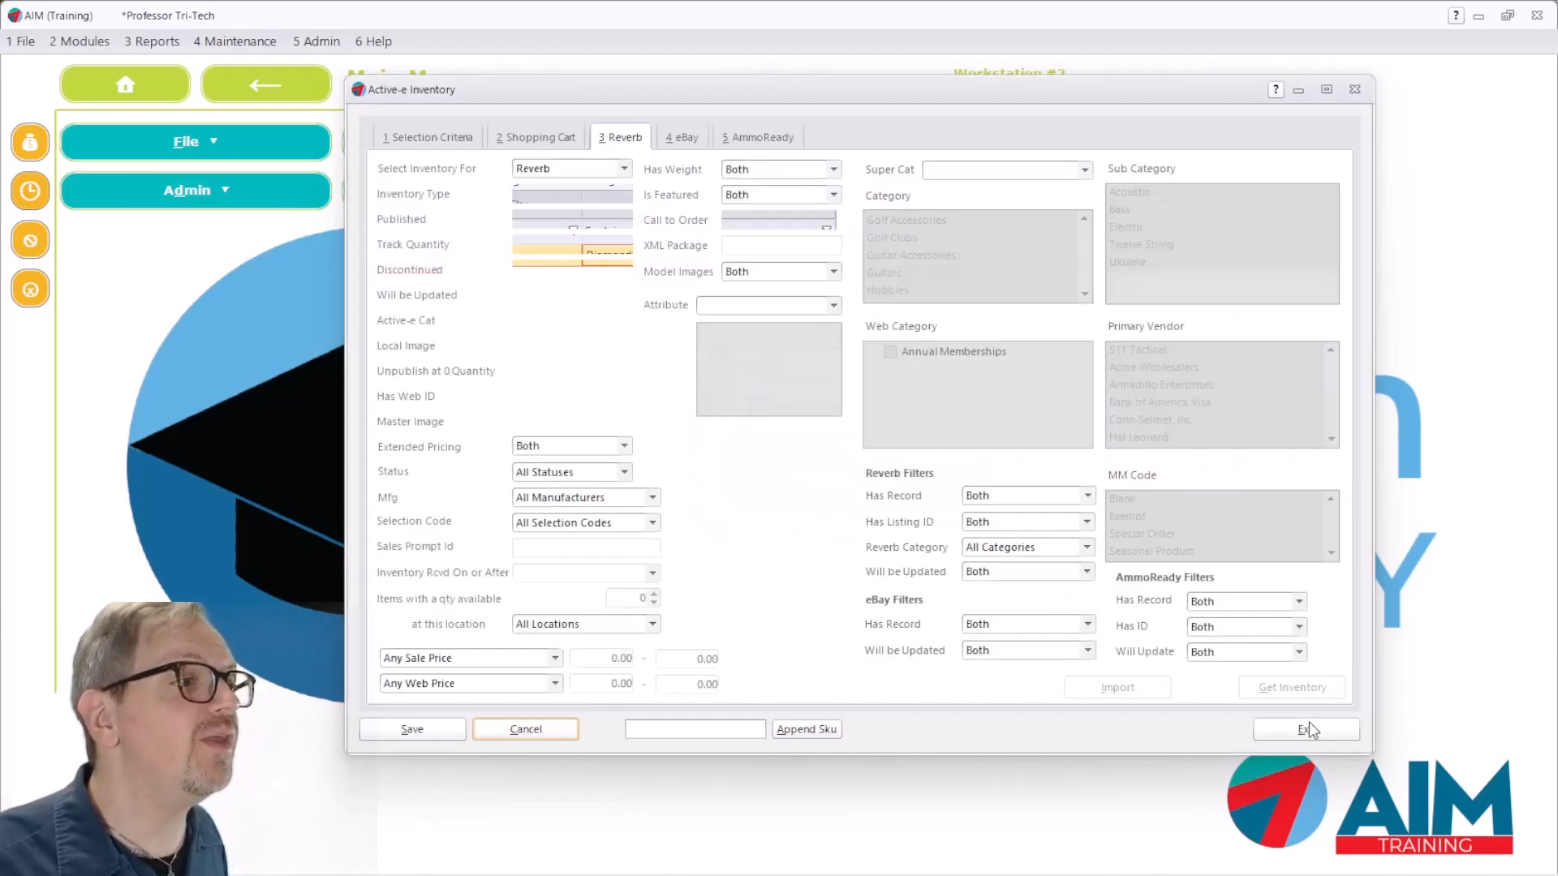
pyautogui.click(276, 85)
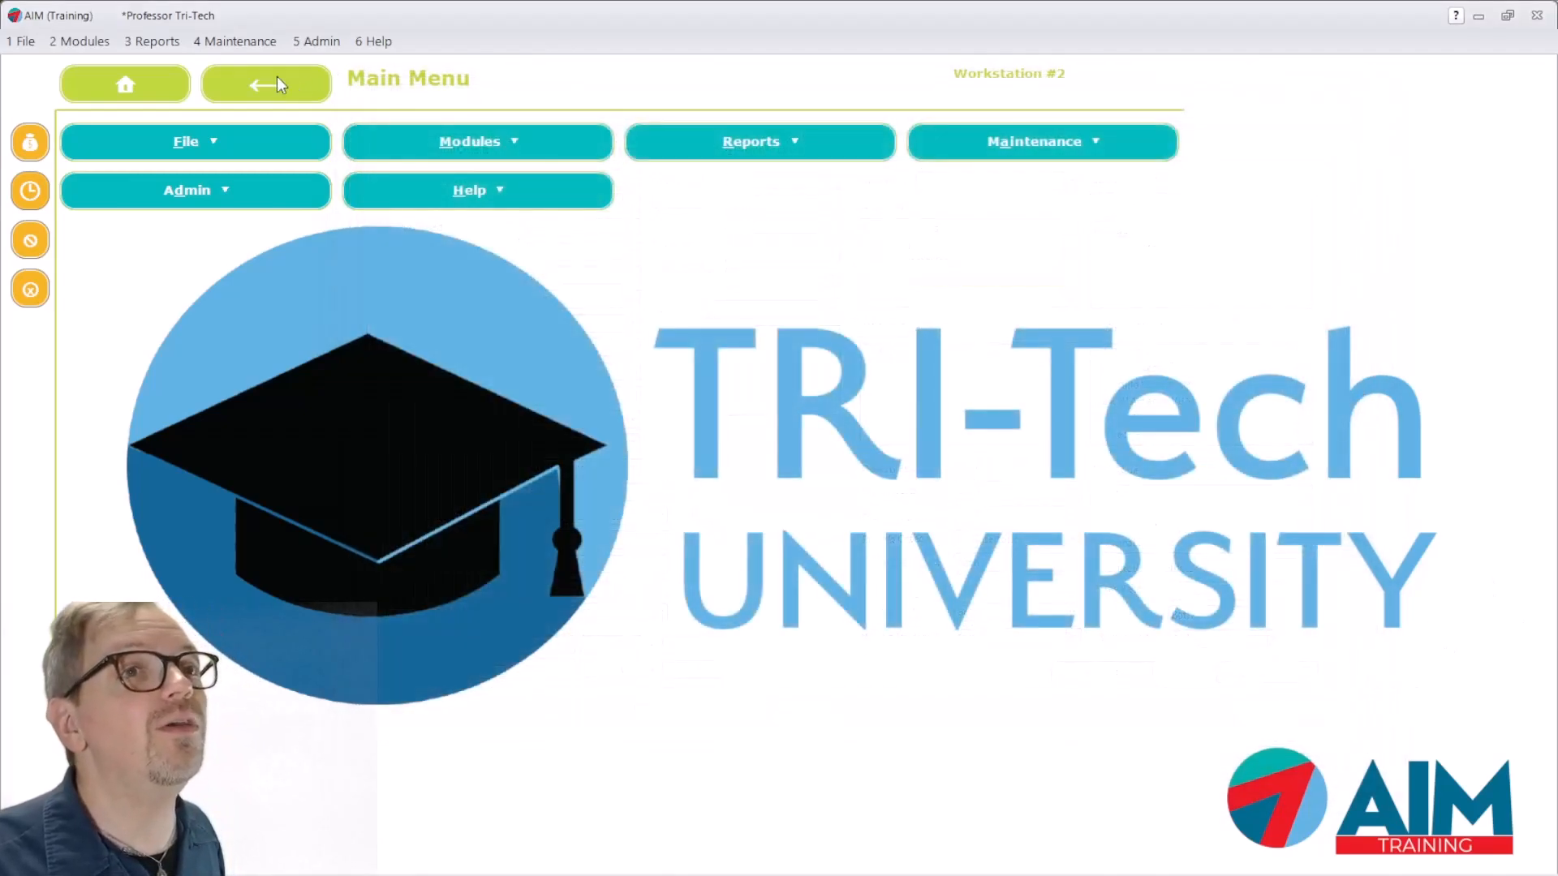
# Look over the available Active-e modules and the Active-e Setup, and close the setup.
pyautogui.click(106, 42)
pyautogui.moveTo(110, 445)
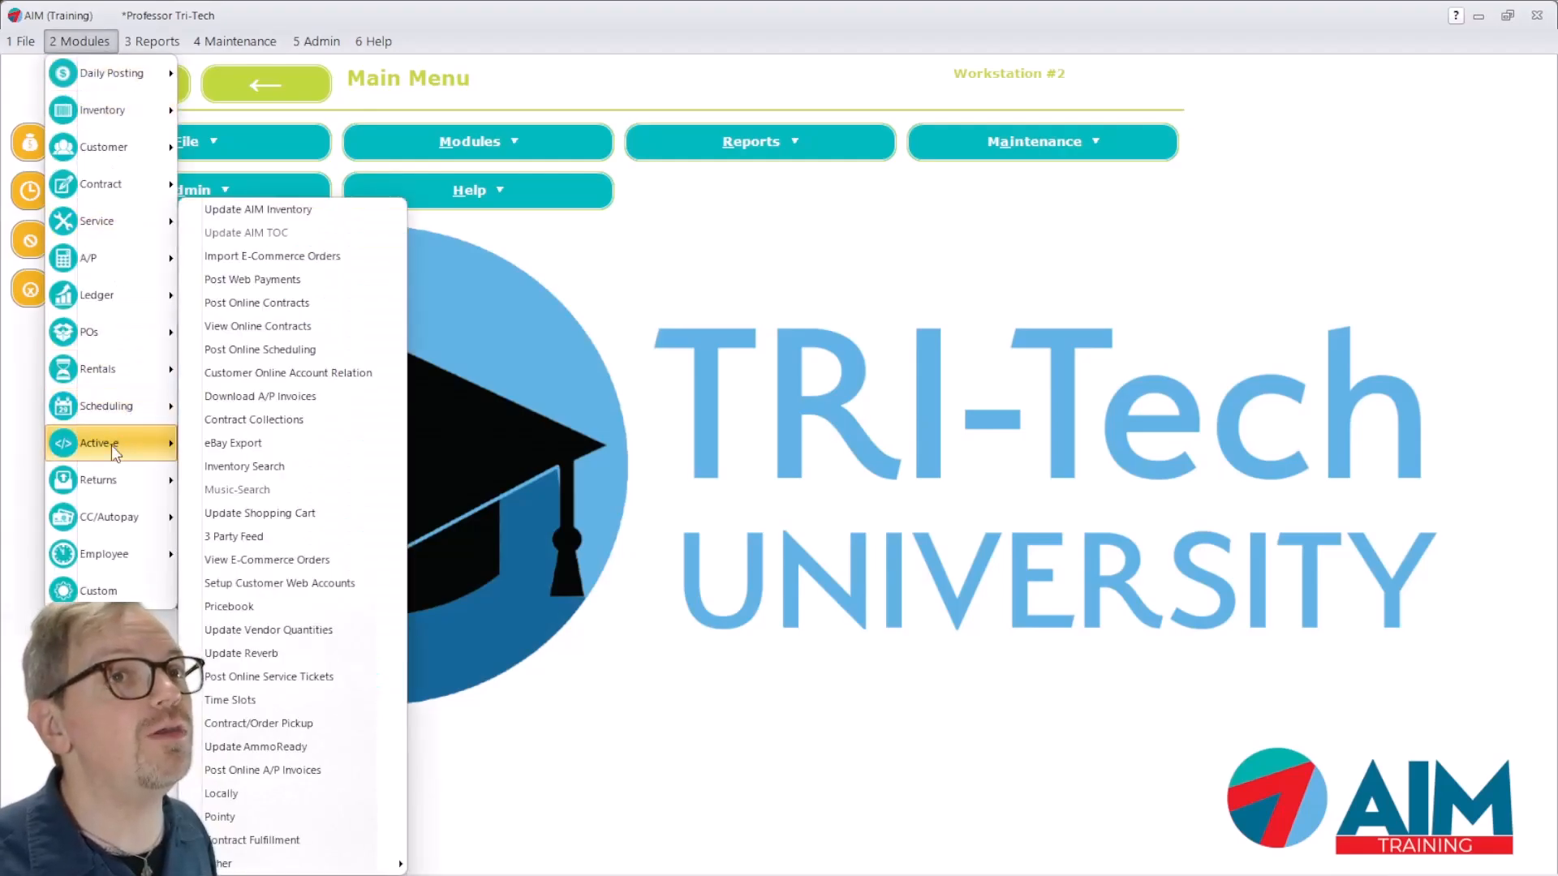
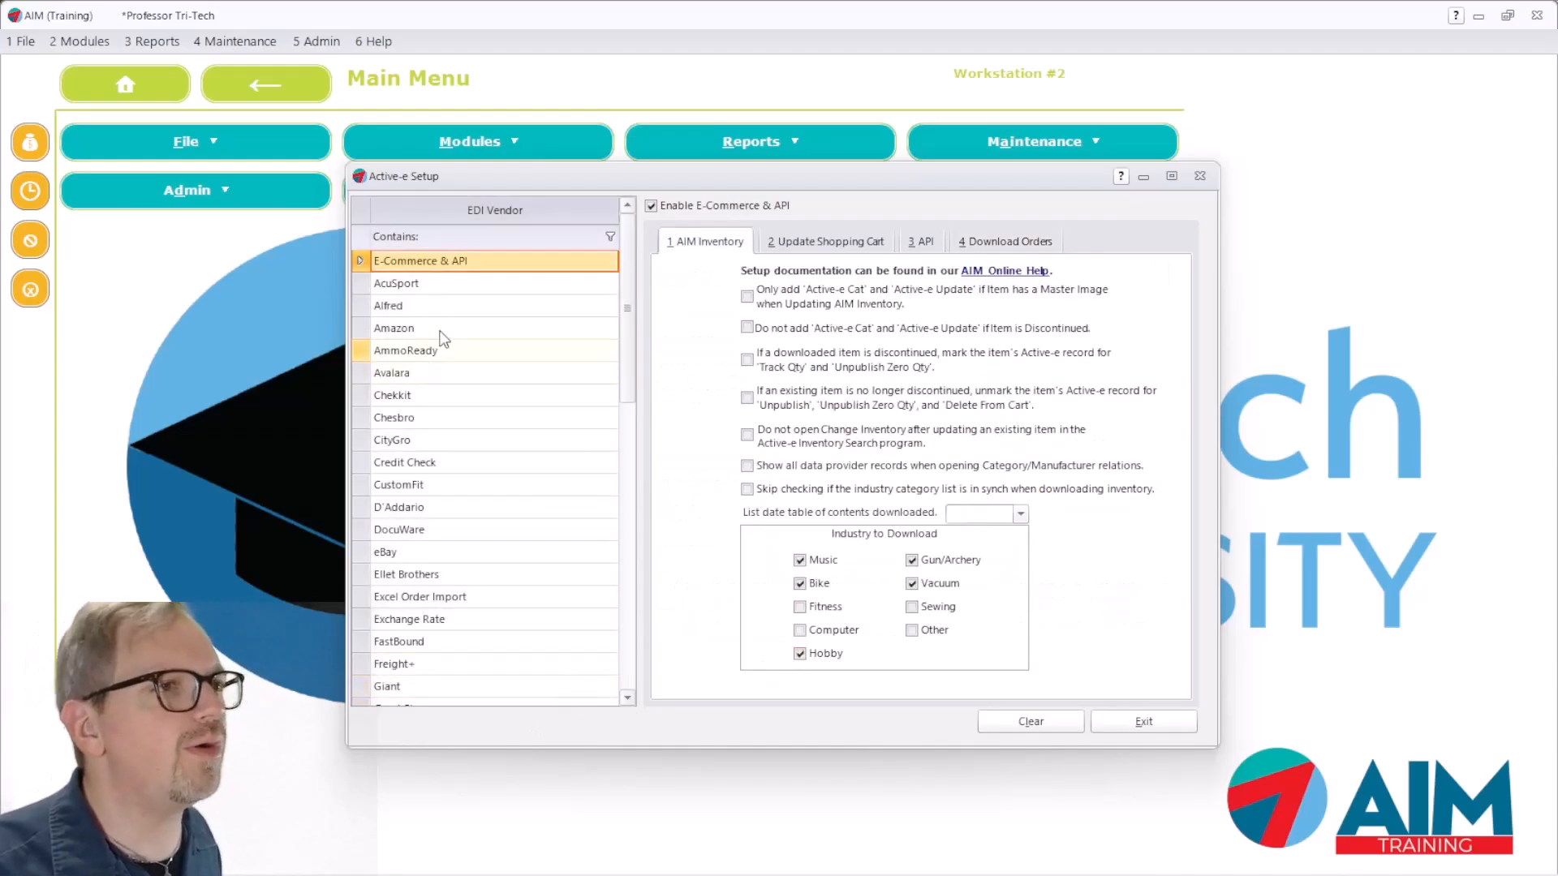
pyautogui.click(1146, 719)
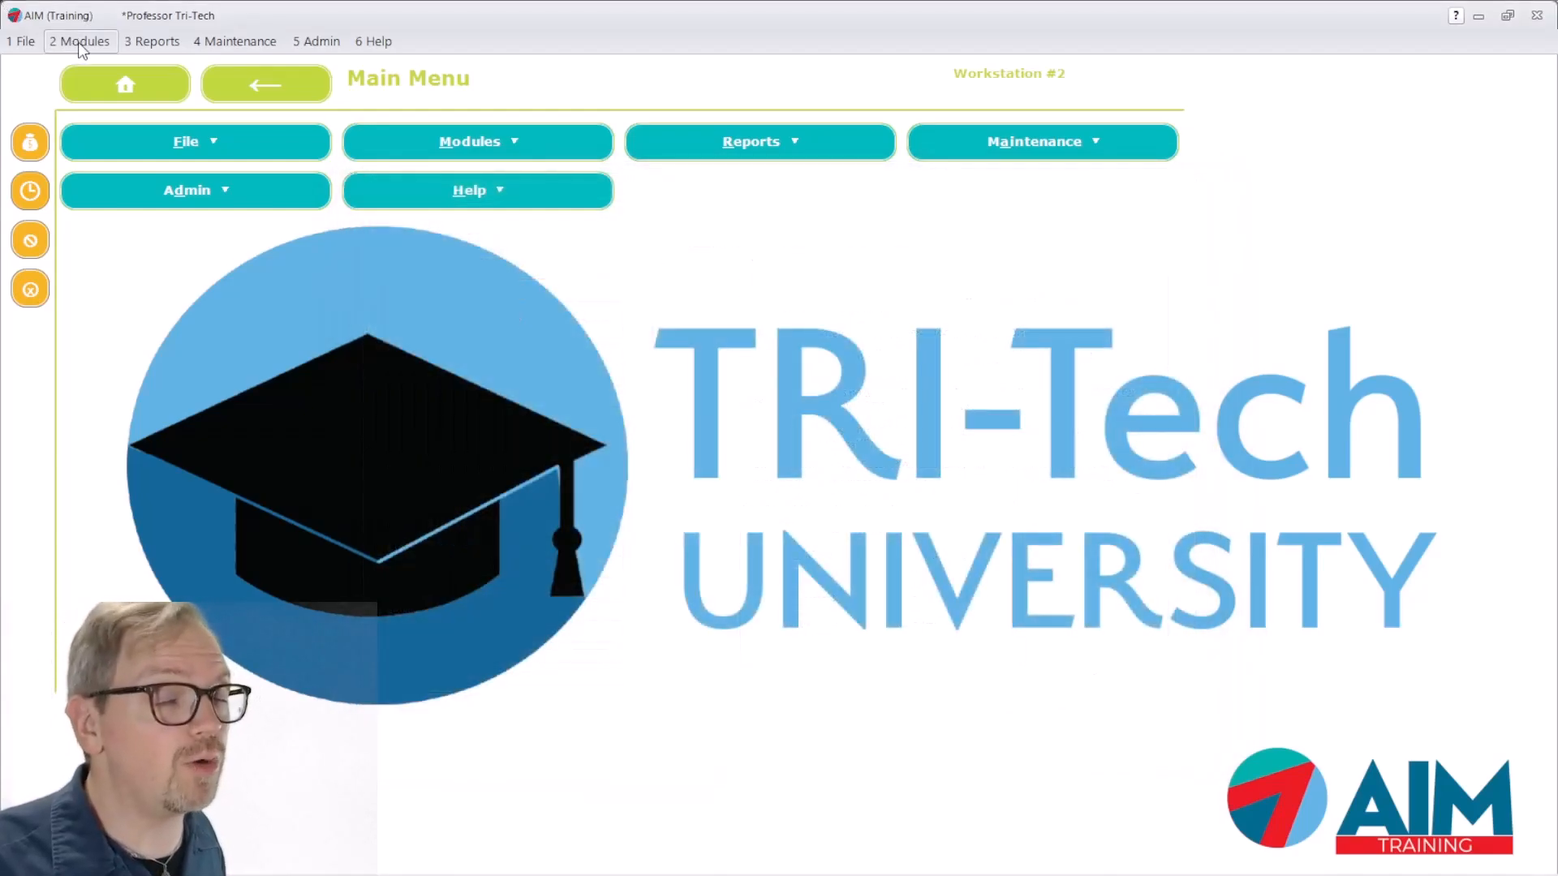
# Open the Active-e Import E-Commerce Orders module.
pyautogui.click(81, 44)
pyautogui.moveTo(149, 451)
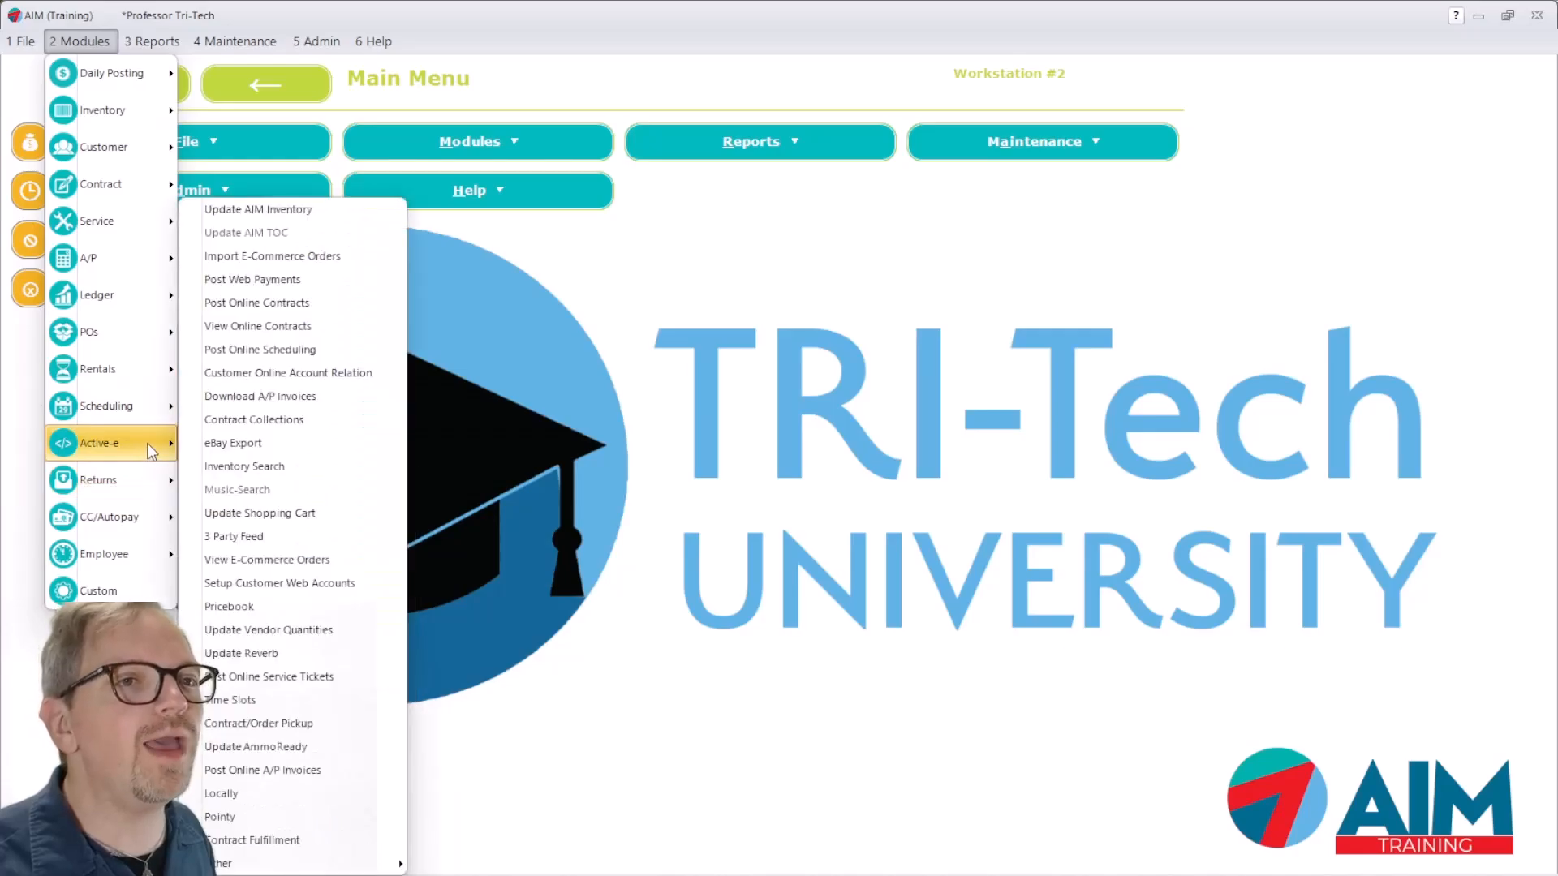
pyautogui.click(349, 258)
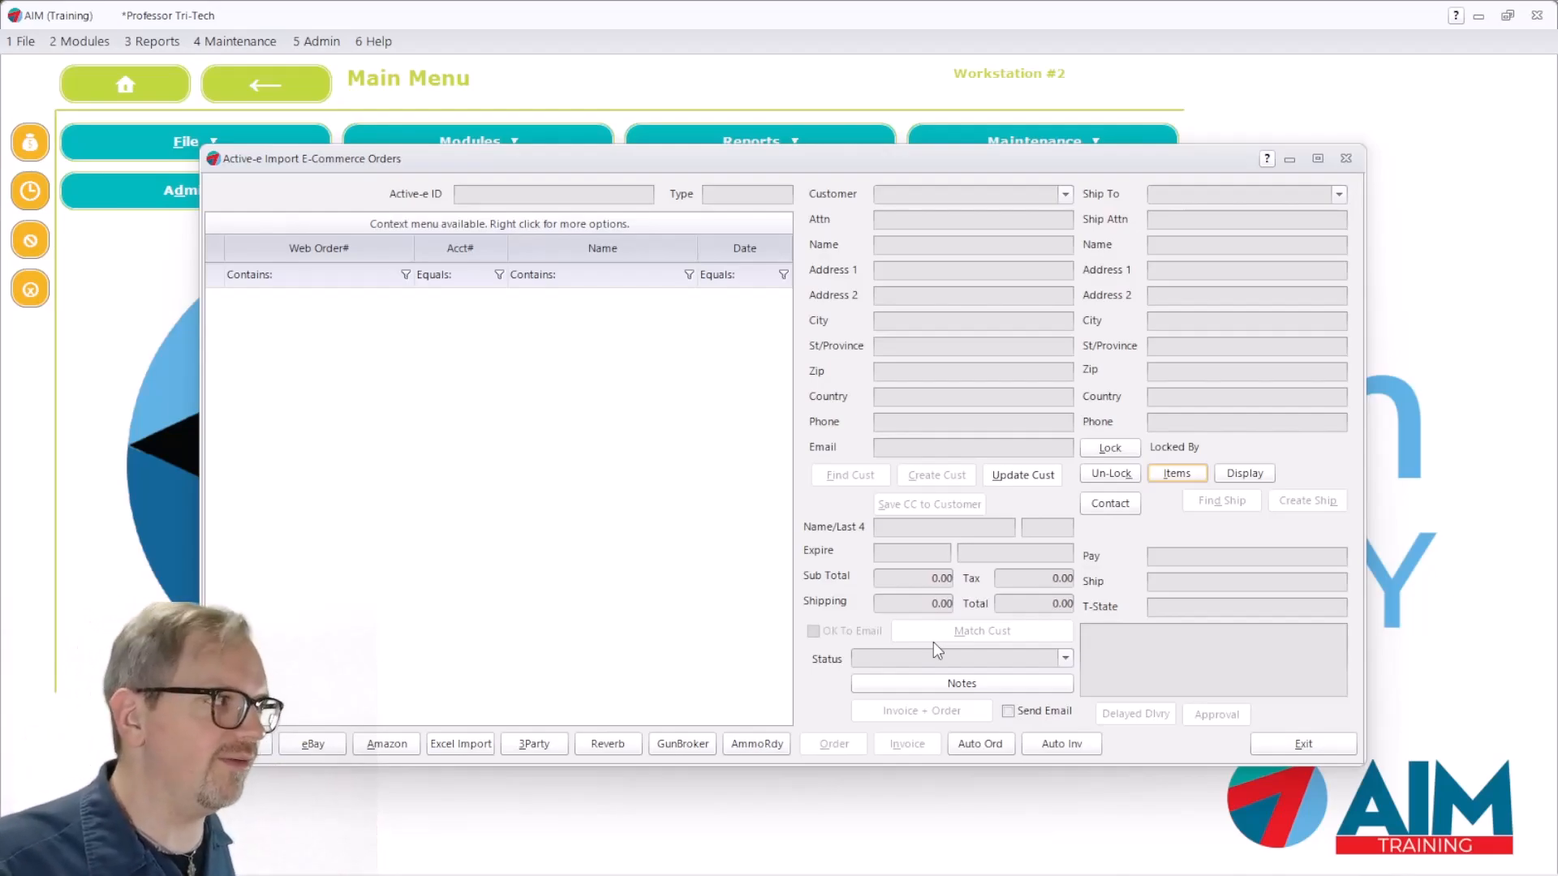
# Look over the order subtotal and shipping fields in the e-commerce order import, and close the module.
pyautogui.click(947, 603)
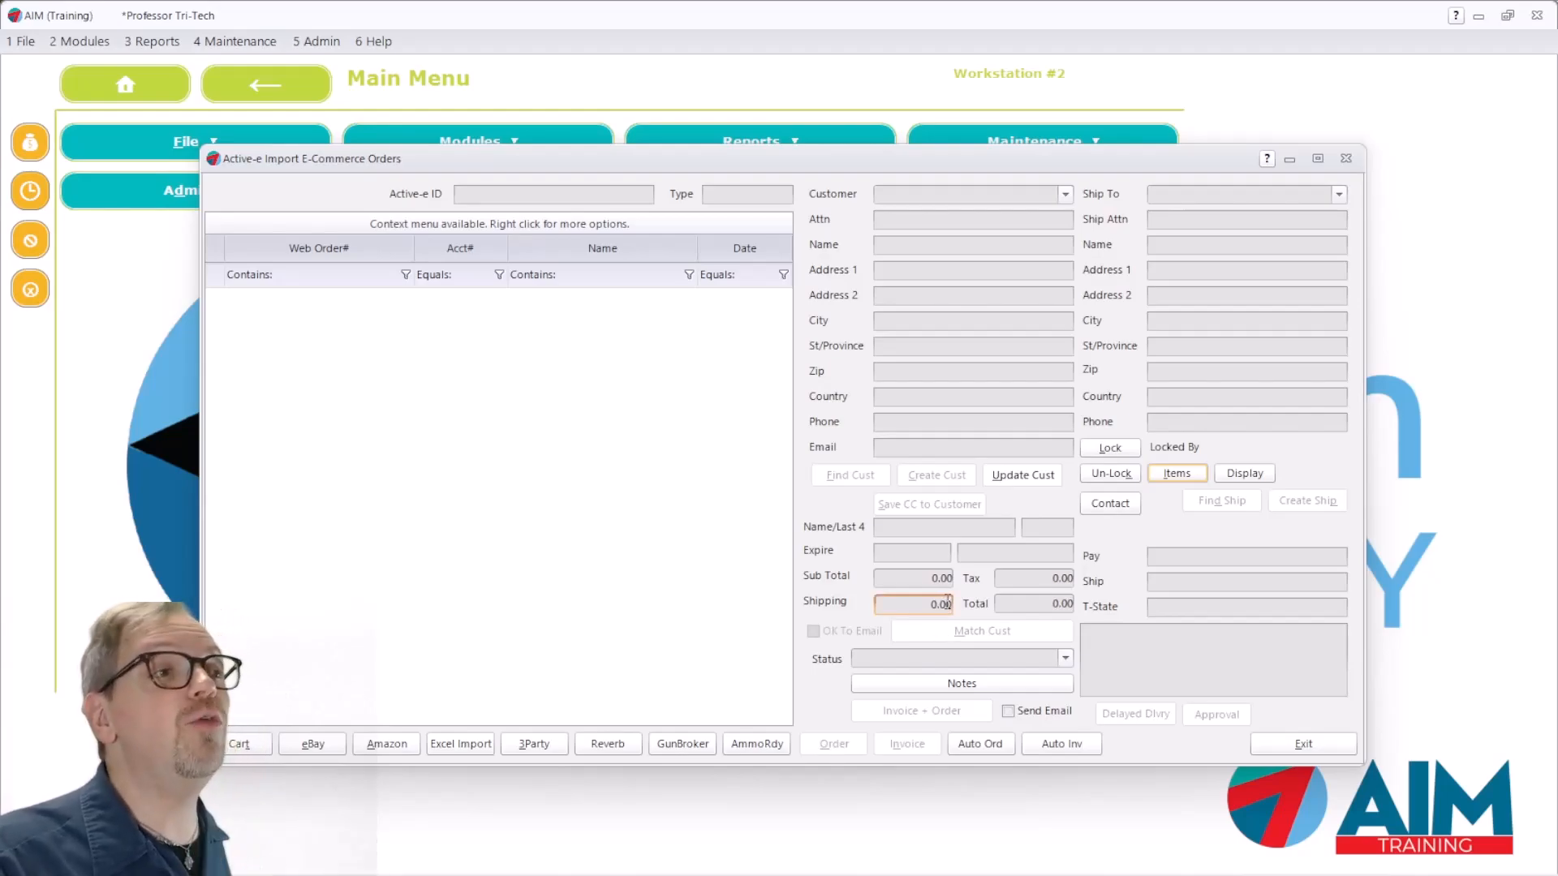
pyautogui.click(950, 581)
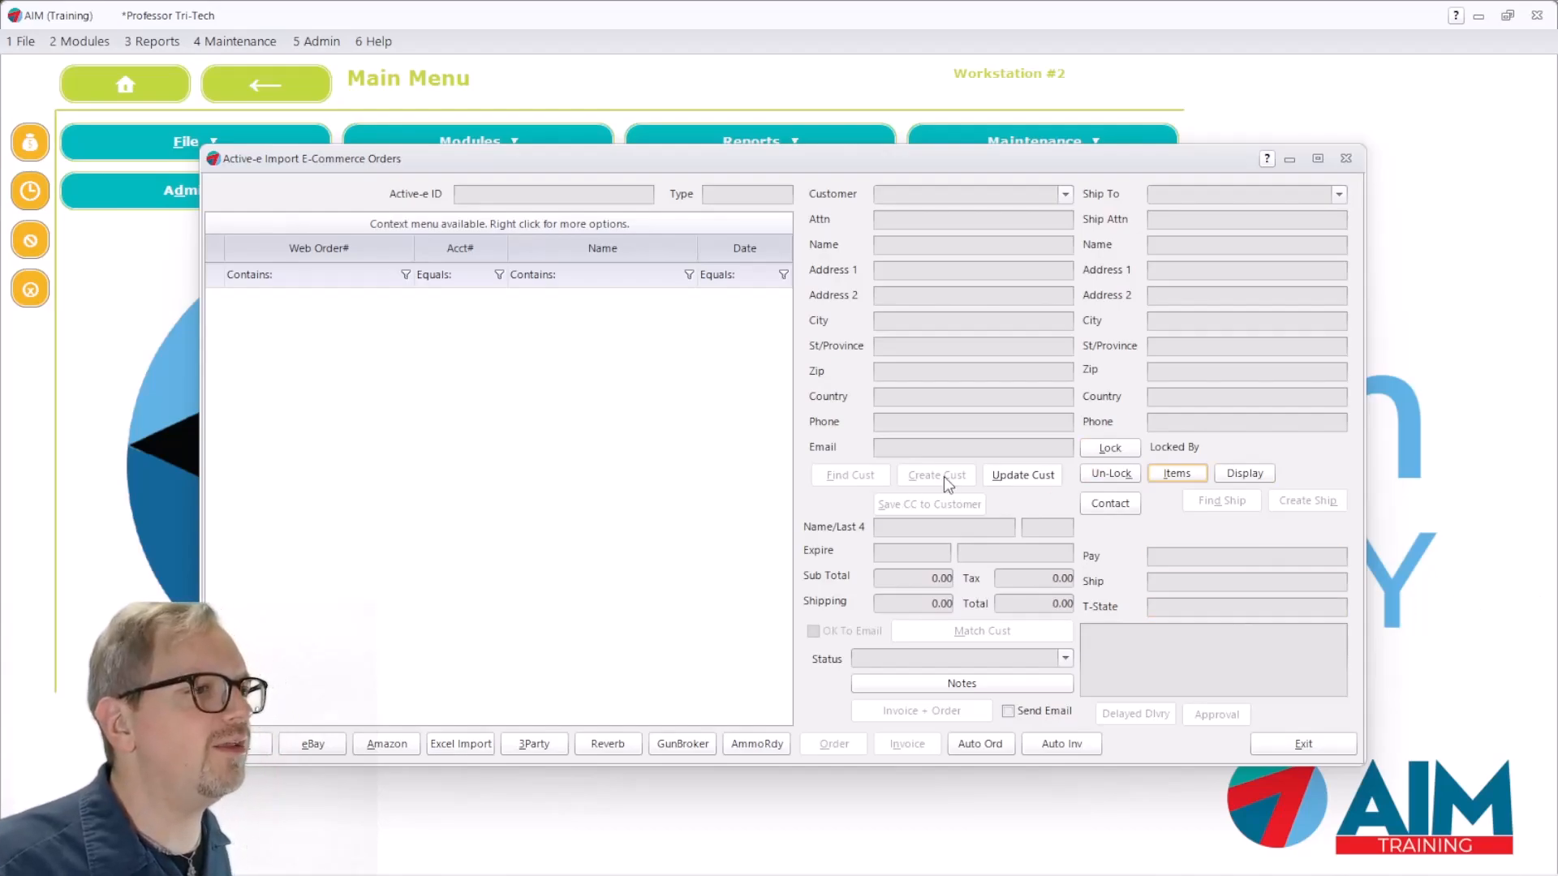
pyautogui.click(938, 604)
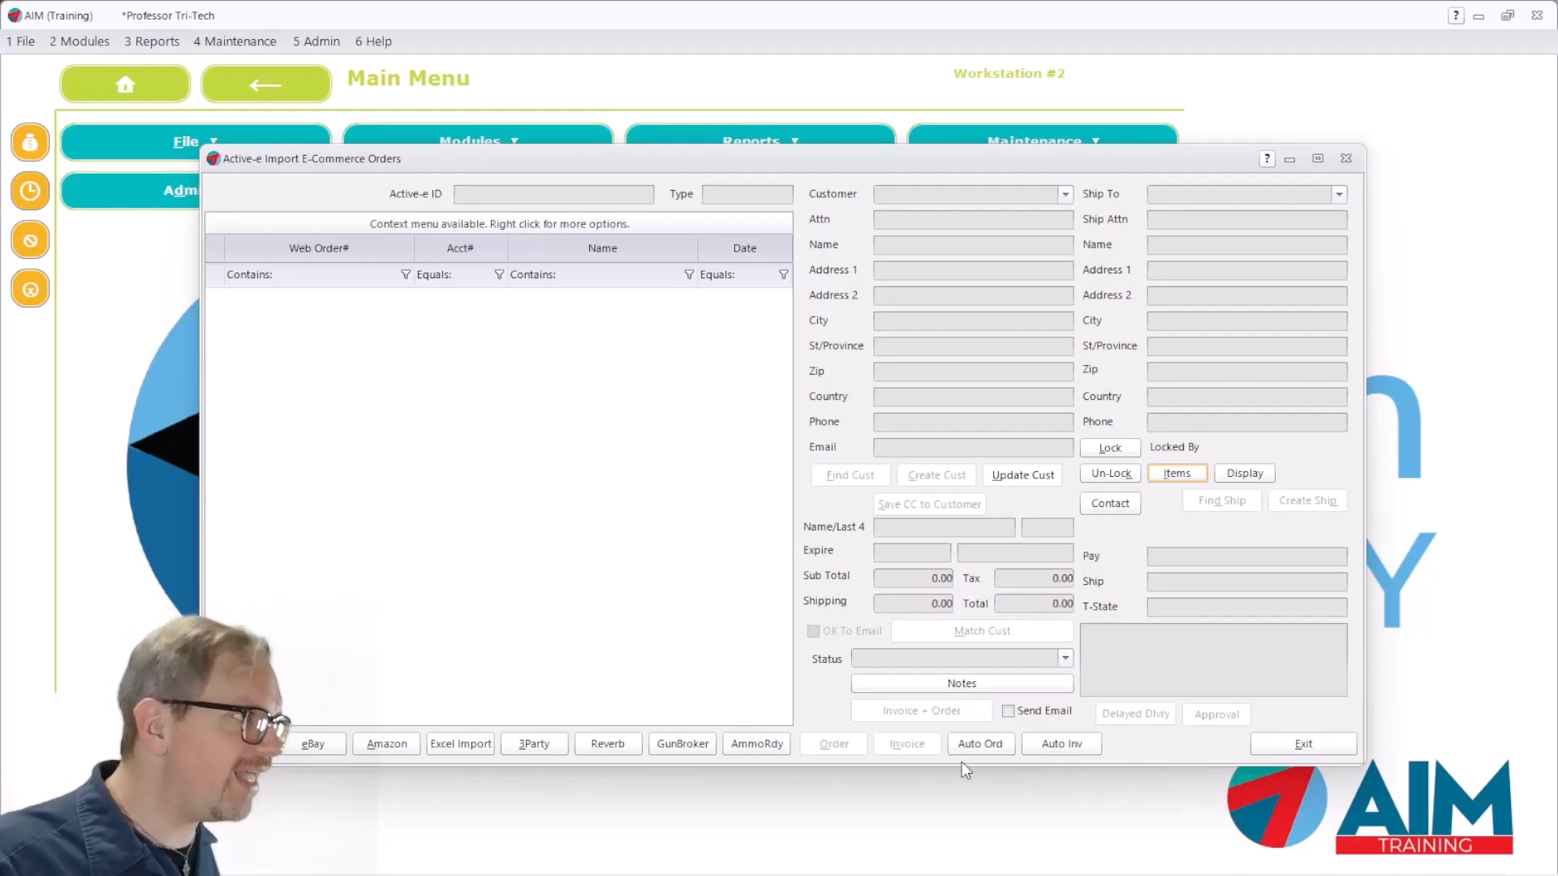
pyautogui.click(1298, 744)
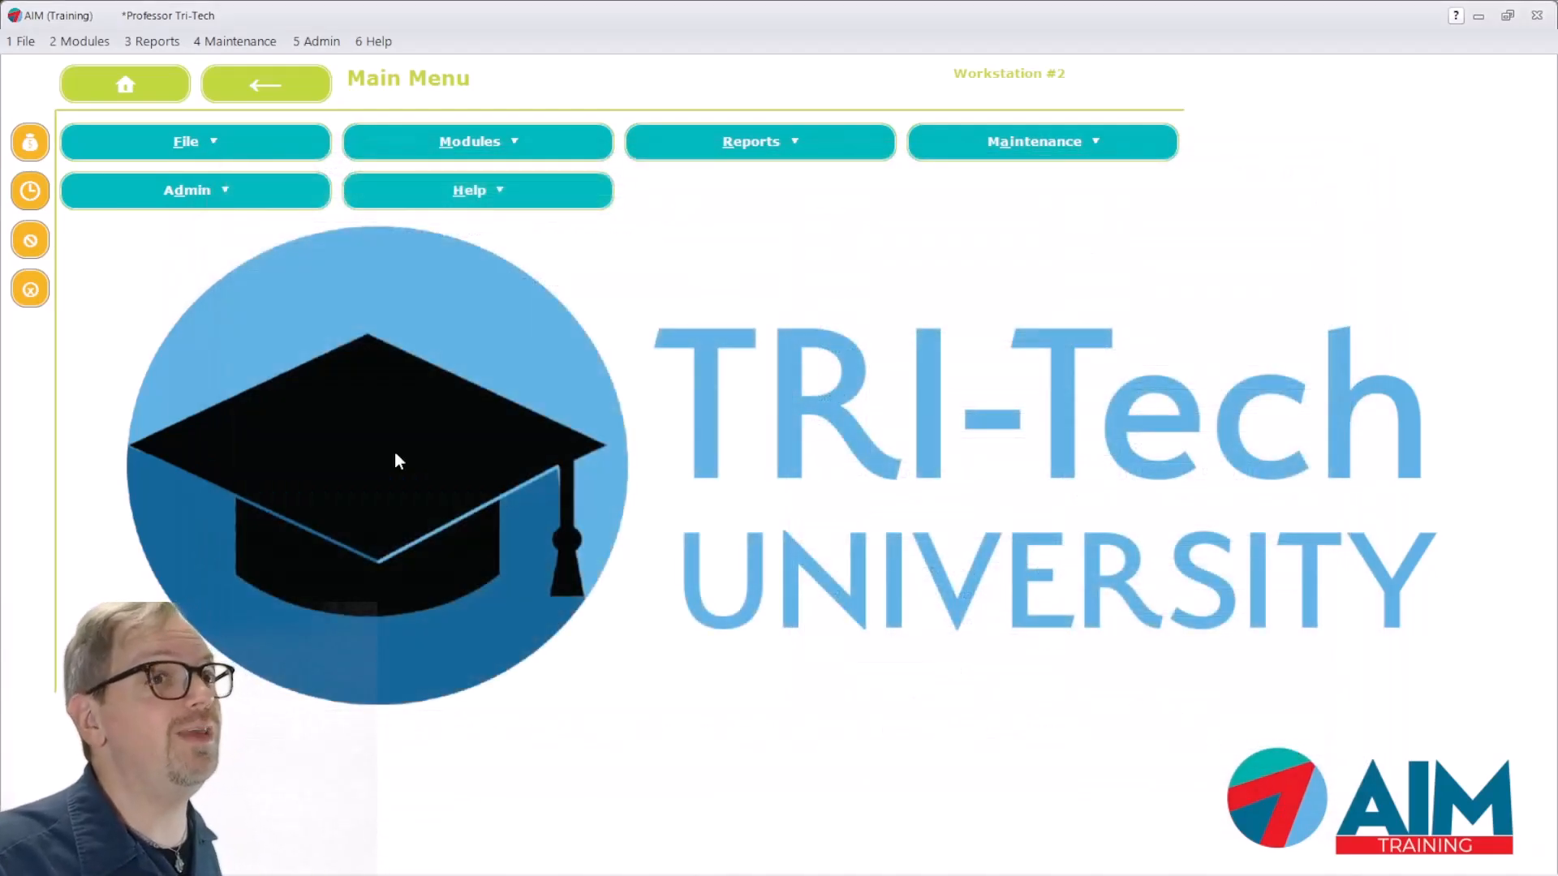
pyautogui.click(79, 41)
pyautogui.moveTo(104, 456)
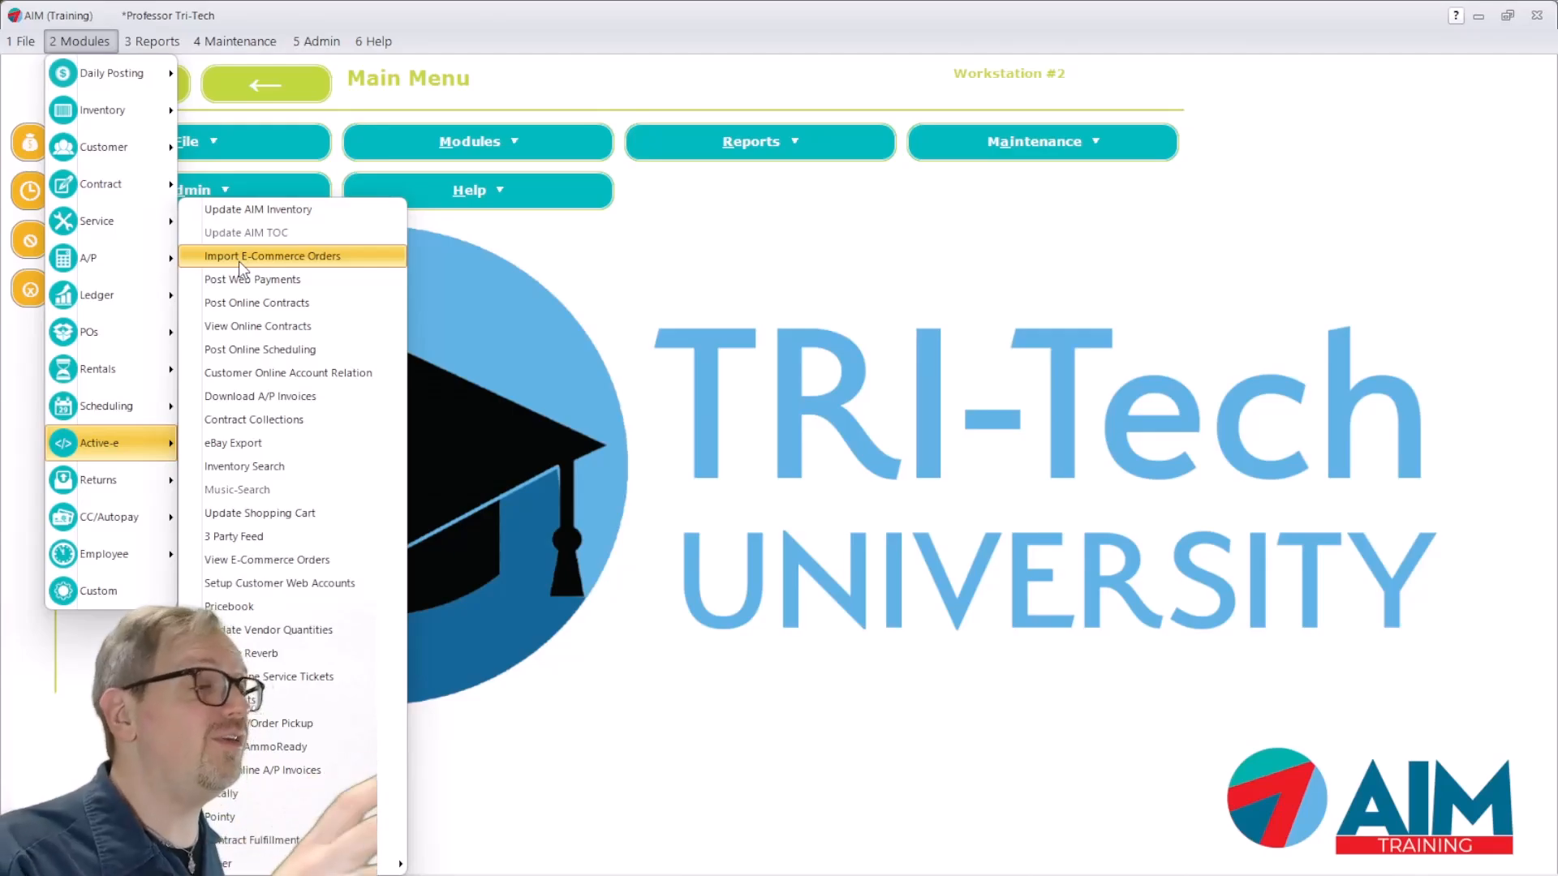
pyautogui.click(735, 315)
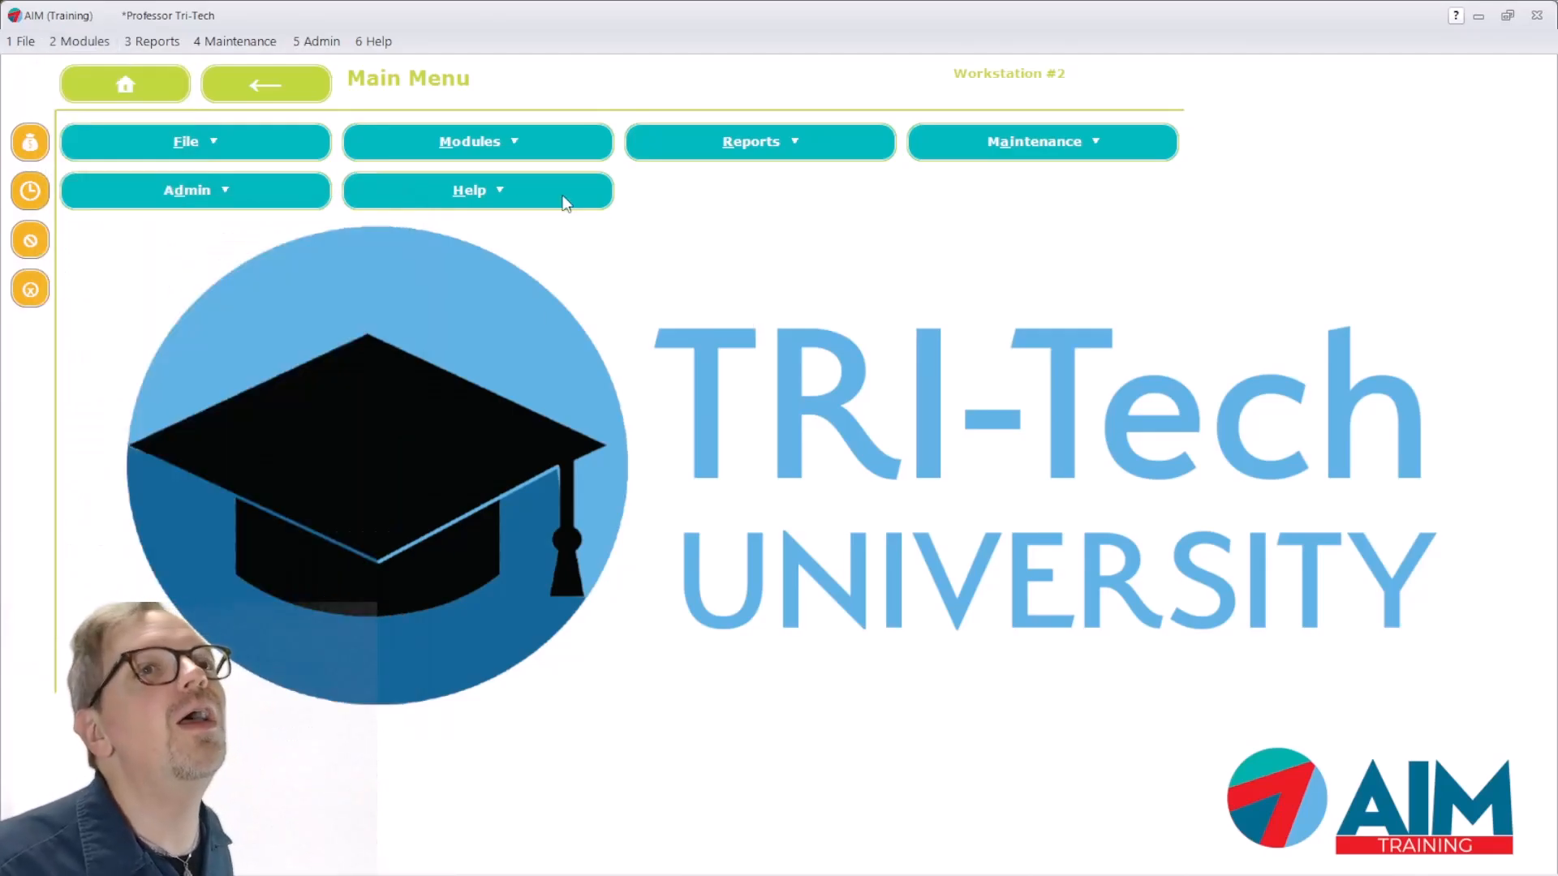
# Open the Setup Tasks utility and display the Reverb Updates task.
pyautogui.click(302, 47)
pyautogui.moveTo(398, 149)
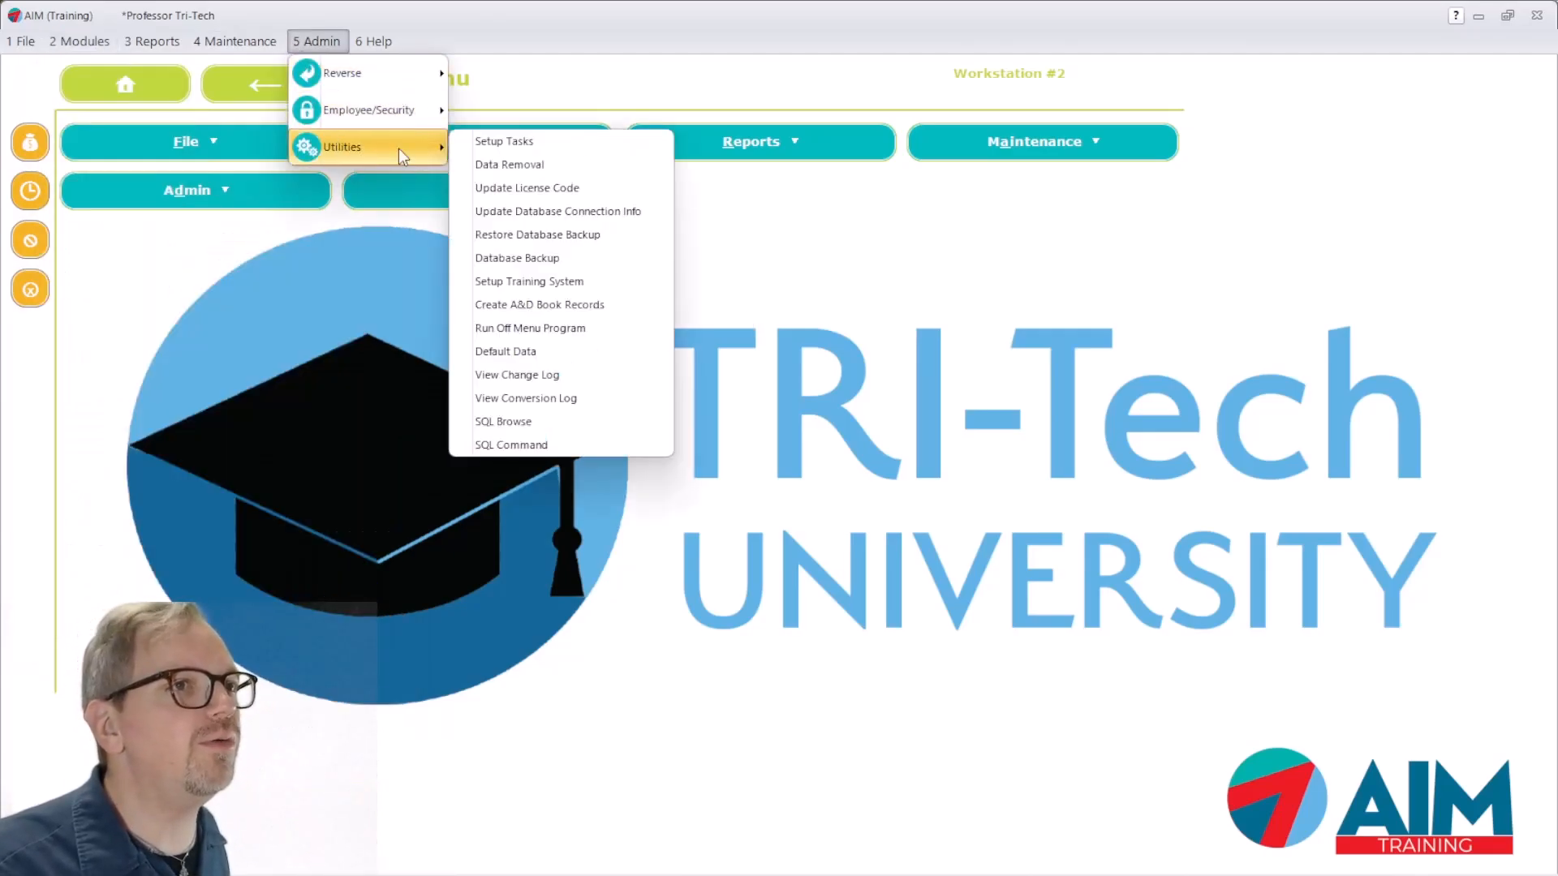
pyautogui.click(520, 138)
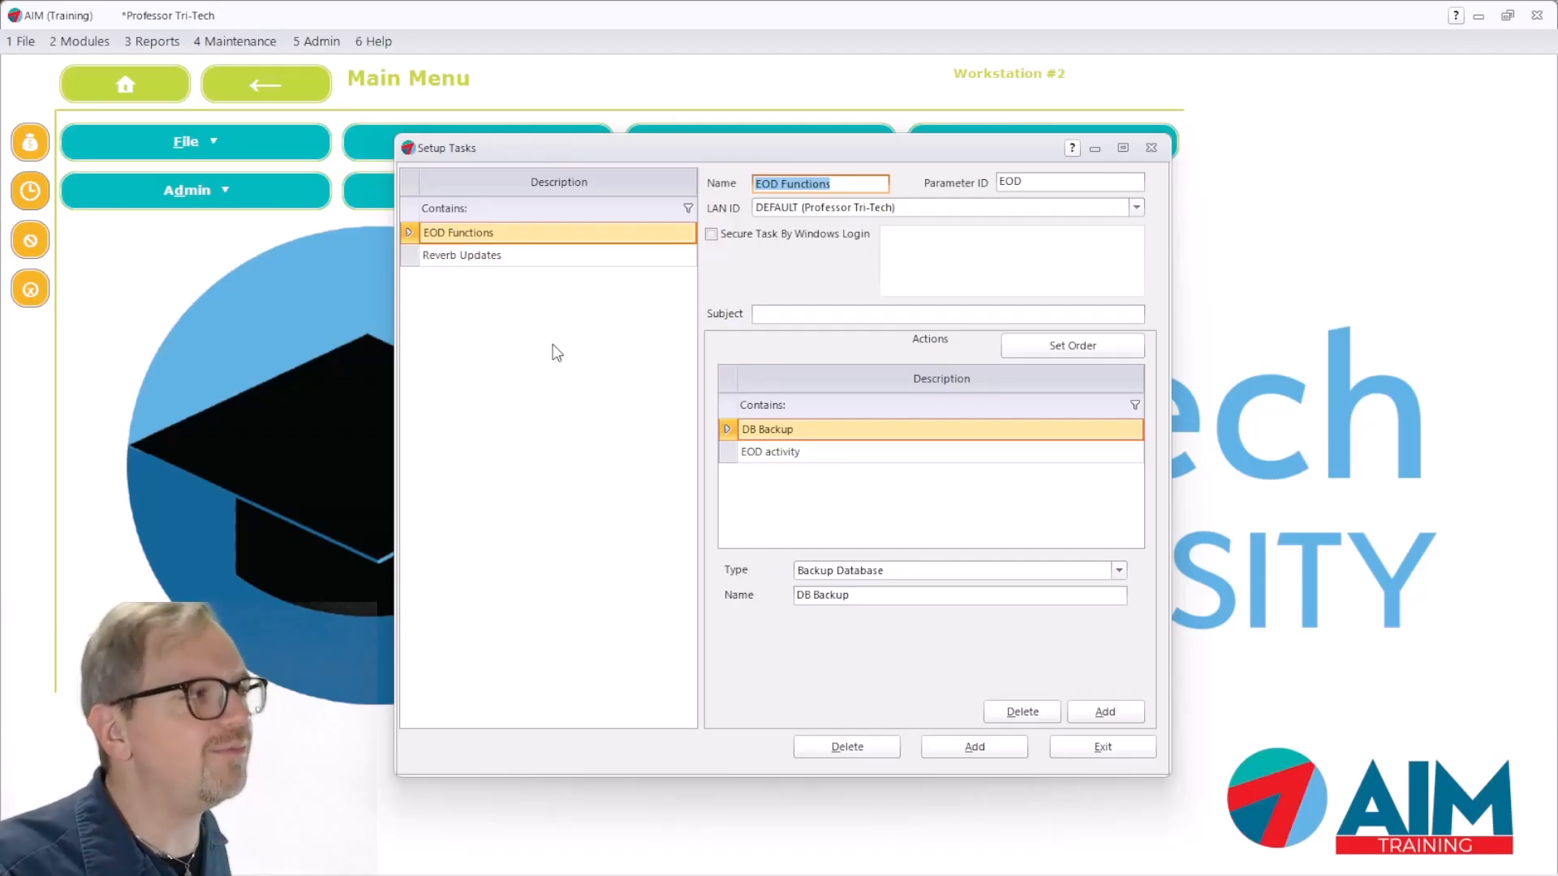
pyautogui.click(527, 258)
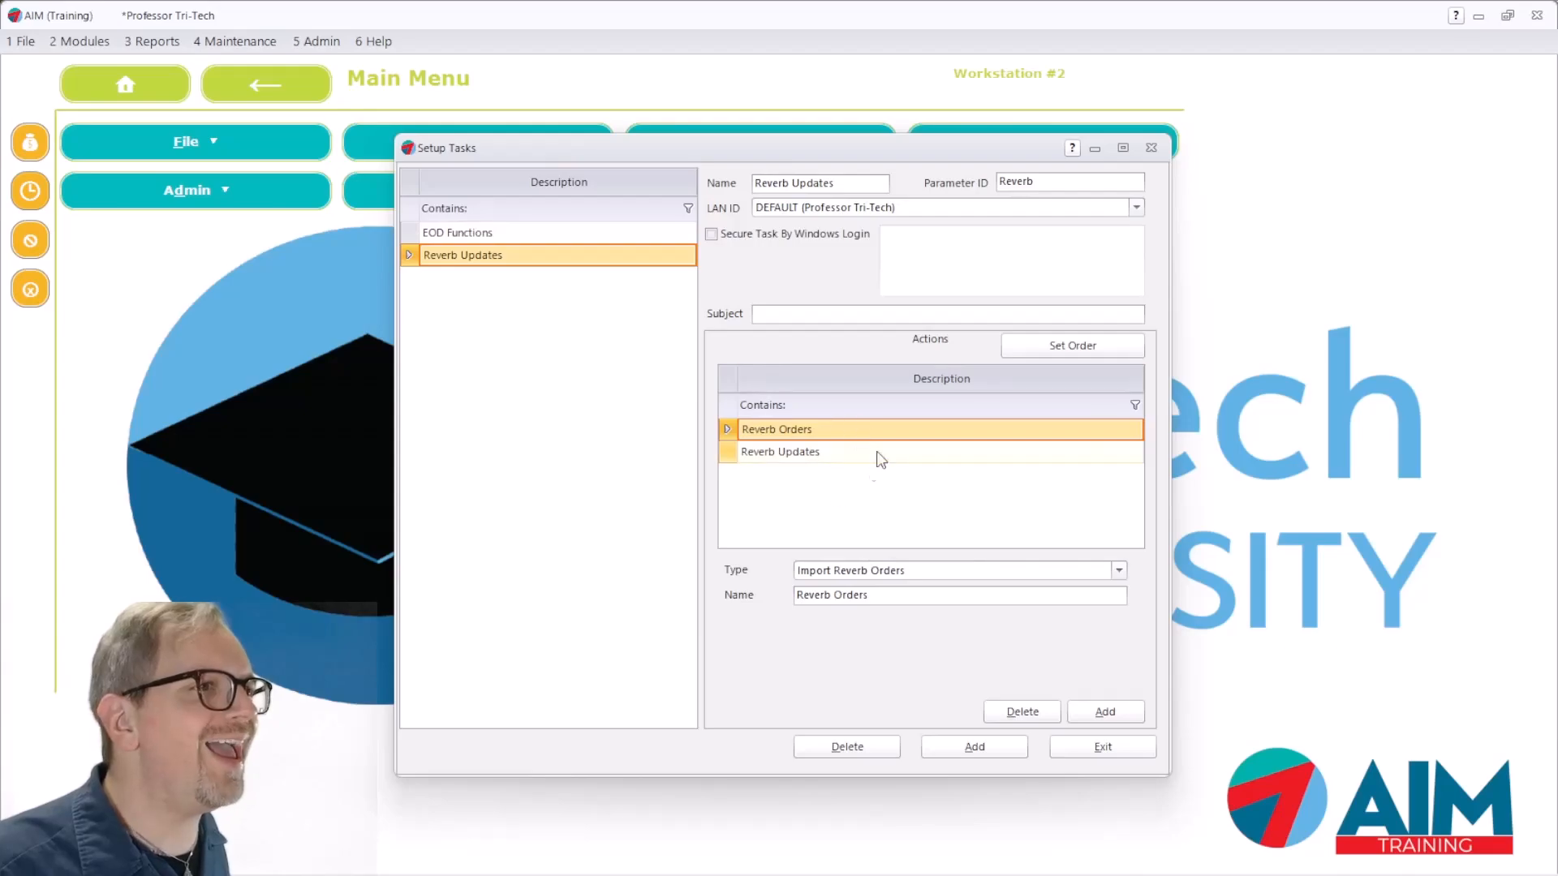
# Review the Reverb Orders and Reverb Updates actions of the Reverb Updates task, and close the task setup.
pyautogui.click(845, 596)
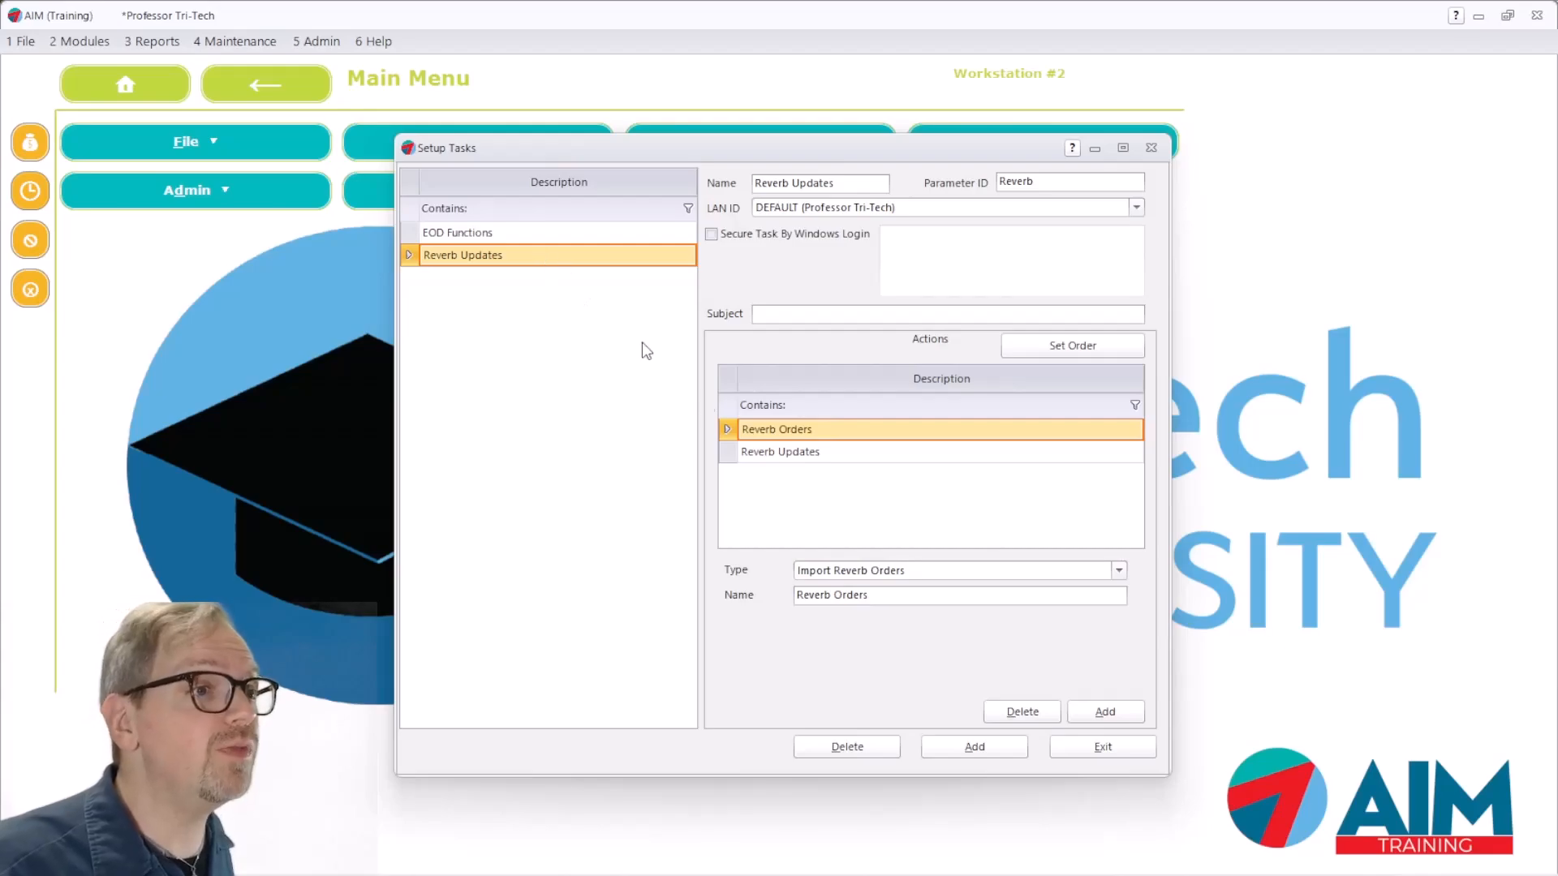
pyautogui.click(775, 453)
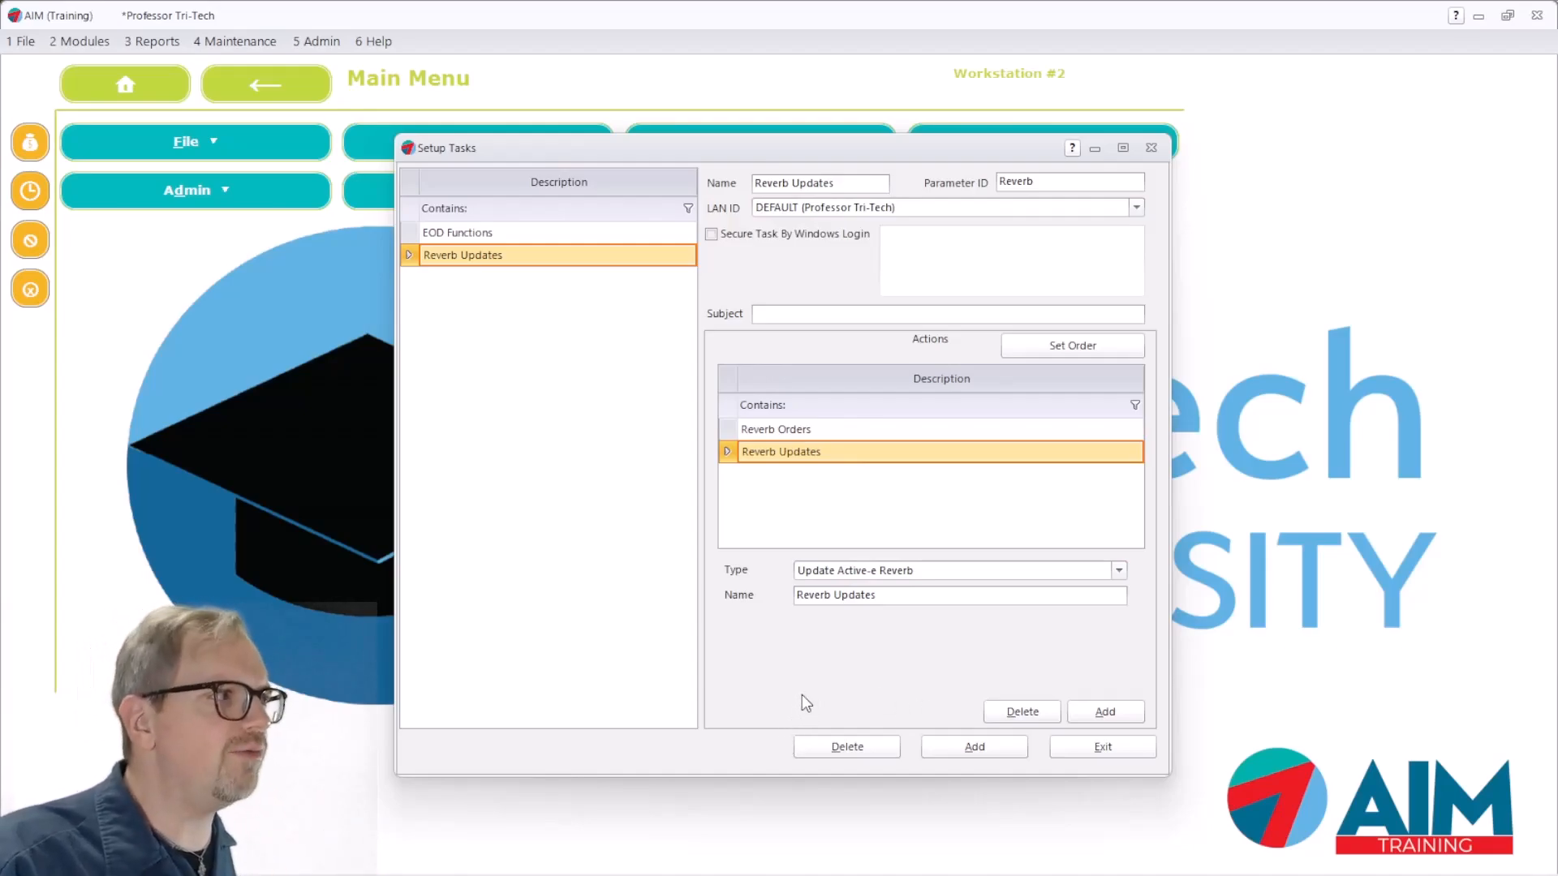
pyautogui.moveTo(776, 867)
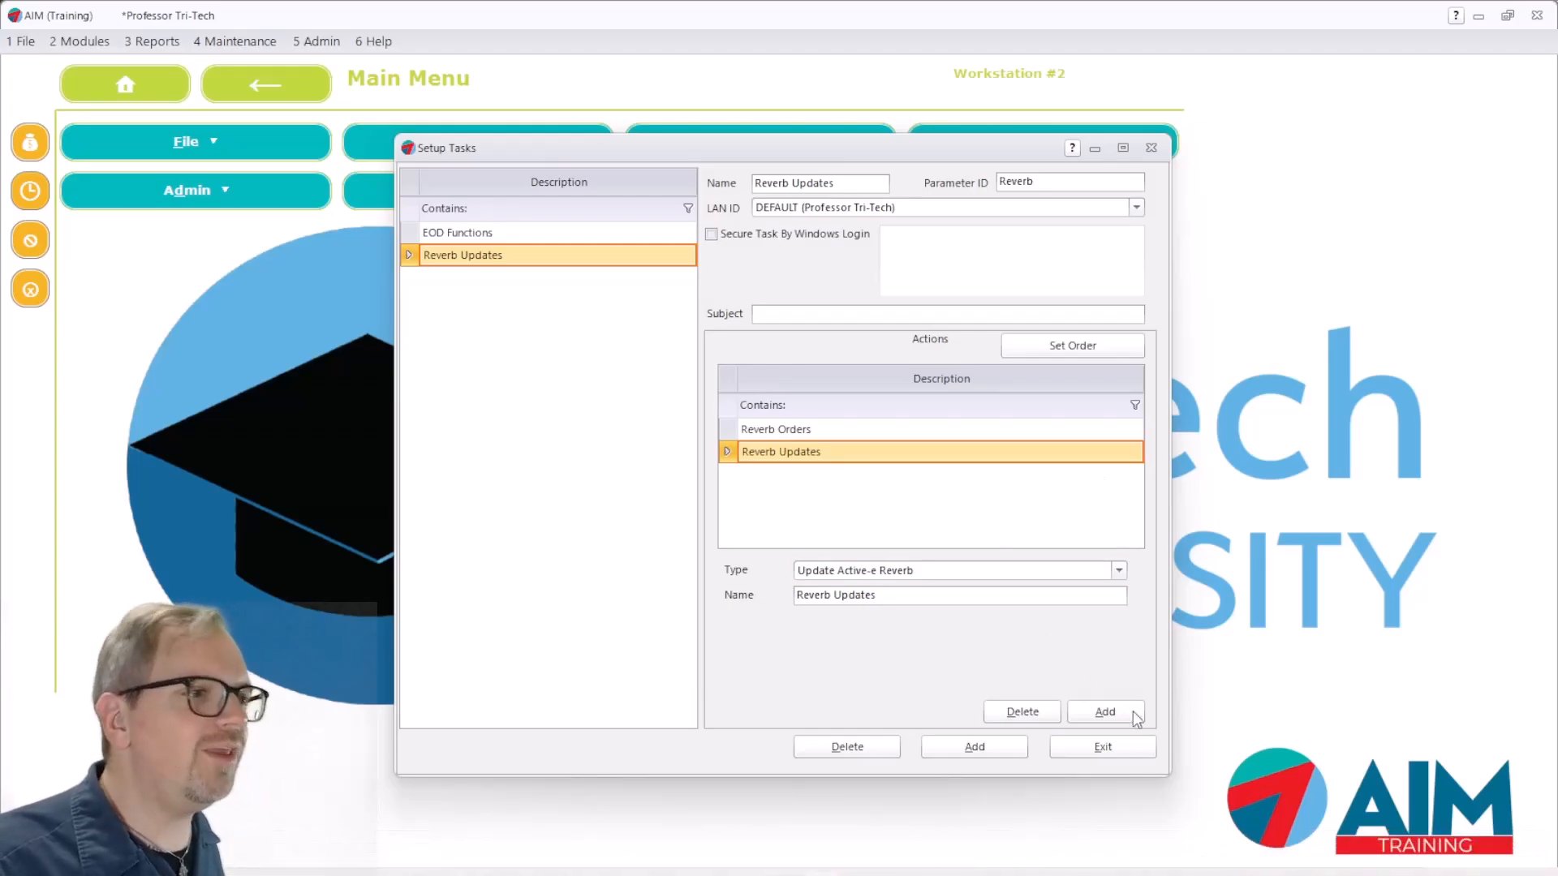
pyautogui.click(1129, 747)
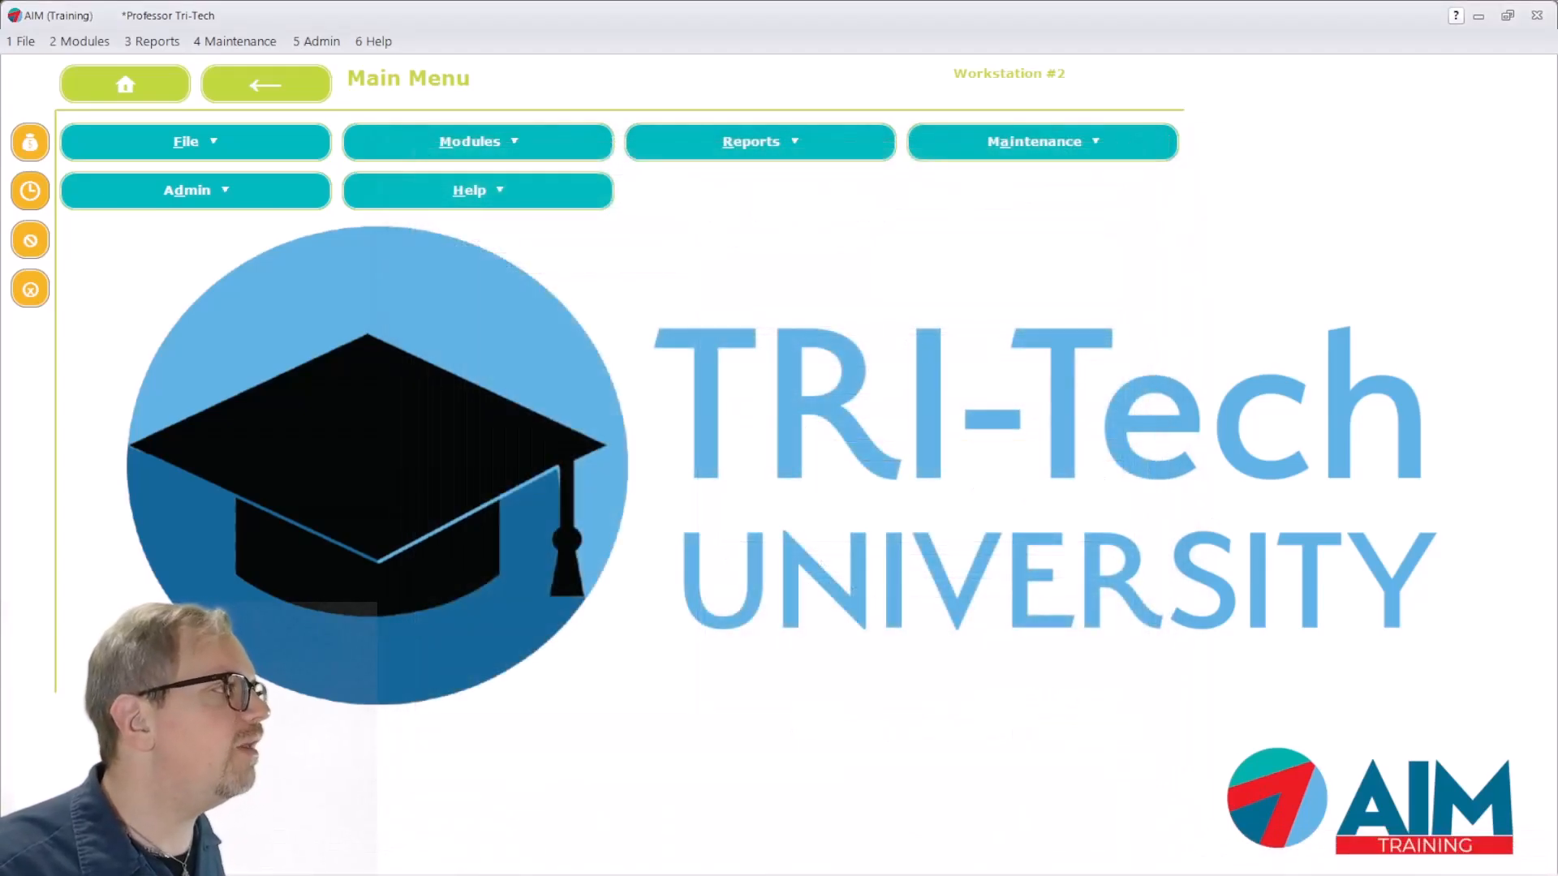